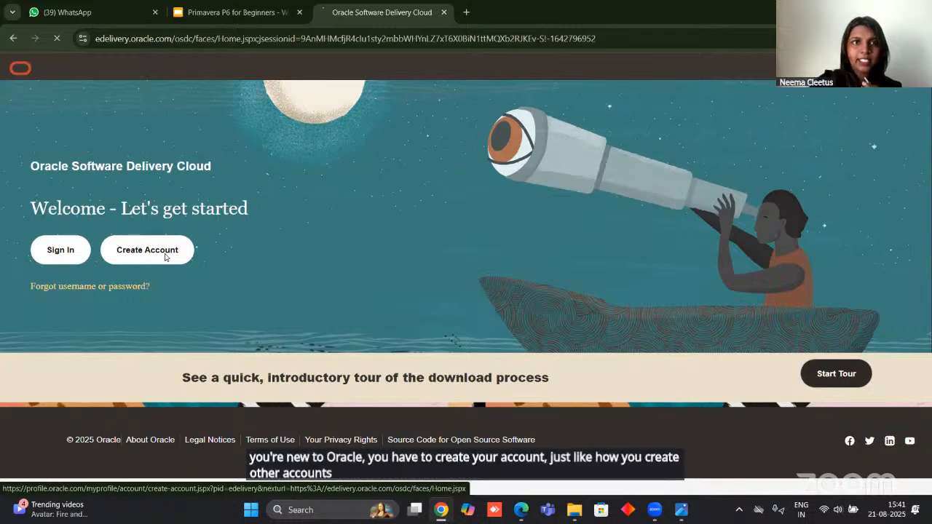
Review the fields required to create an Oracle account, and return to the Software Delivery Cloud welcome page.
{"action": "left_click", "coordinate": [165, 257]}
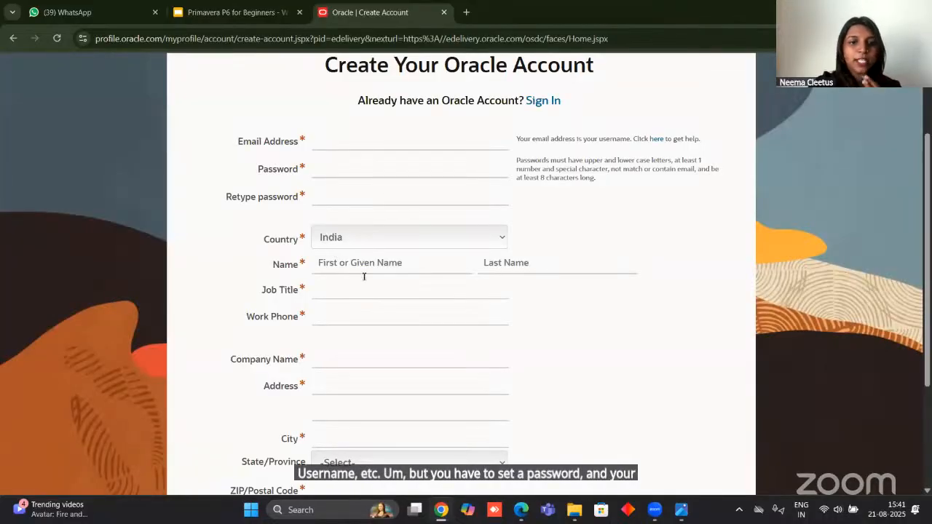
{"action": "scroll", "coordinate": [362, 280], "scroll_direction": "down", "scroll_amount": 3}
{"action": "scroll", "coordinate": [342, 256], "scroll_direction": "up", "scroll_amount": 3}
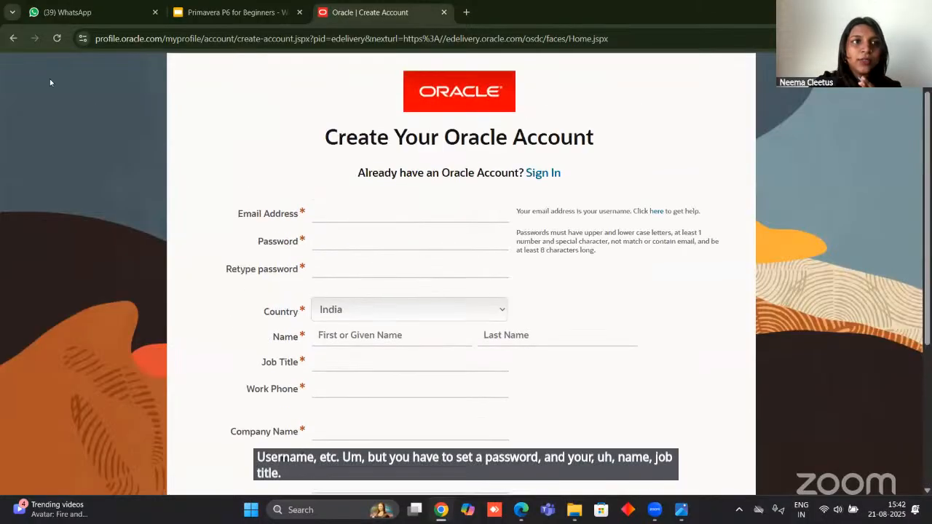
{"action": "left_click", "coordinate": [12, 39]}
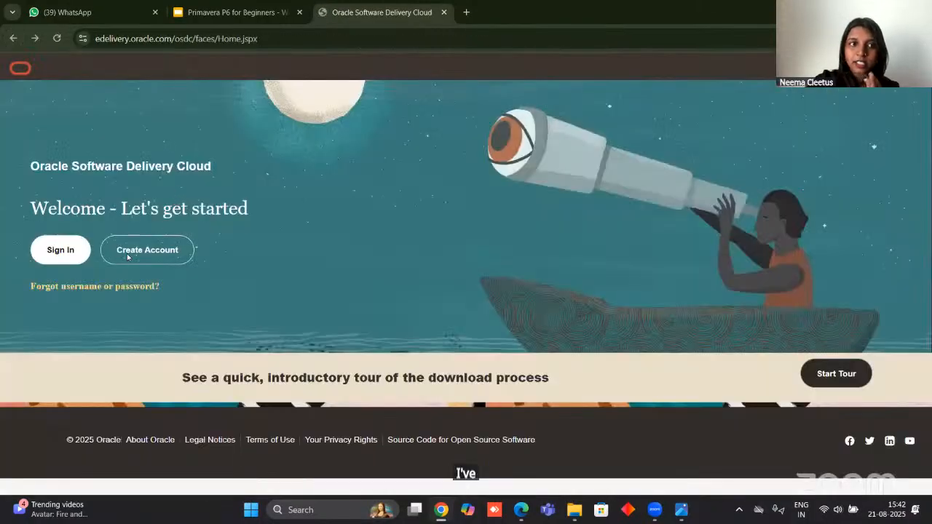
Sign in to the Oracle account with the account e-mail and password.
{"action": "left_click", "coordinate": [61, 251]}
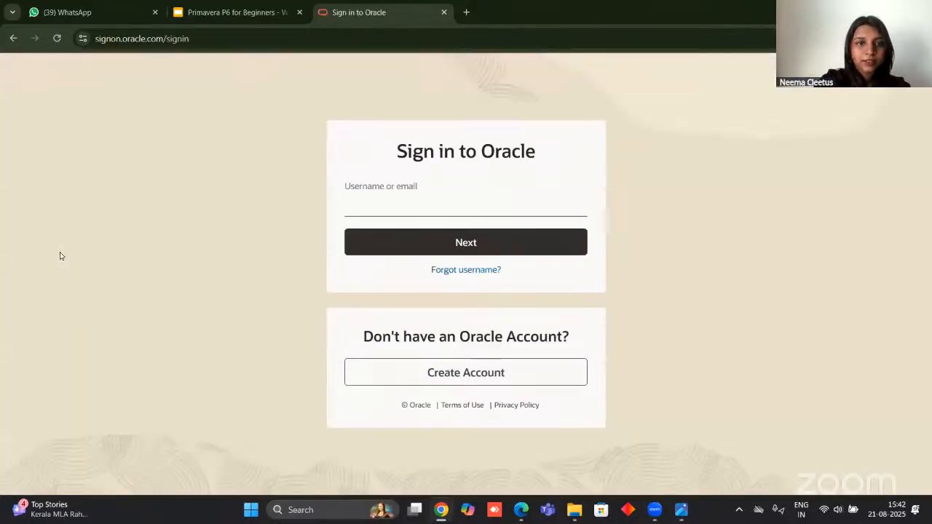
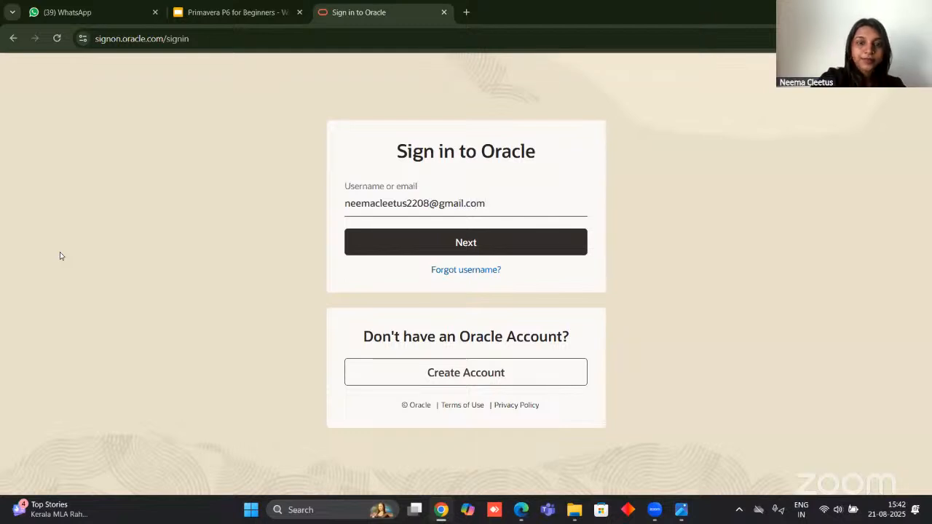
{"action": "left_click", "coordinate": [394, 246]}
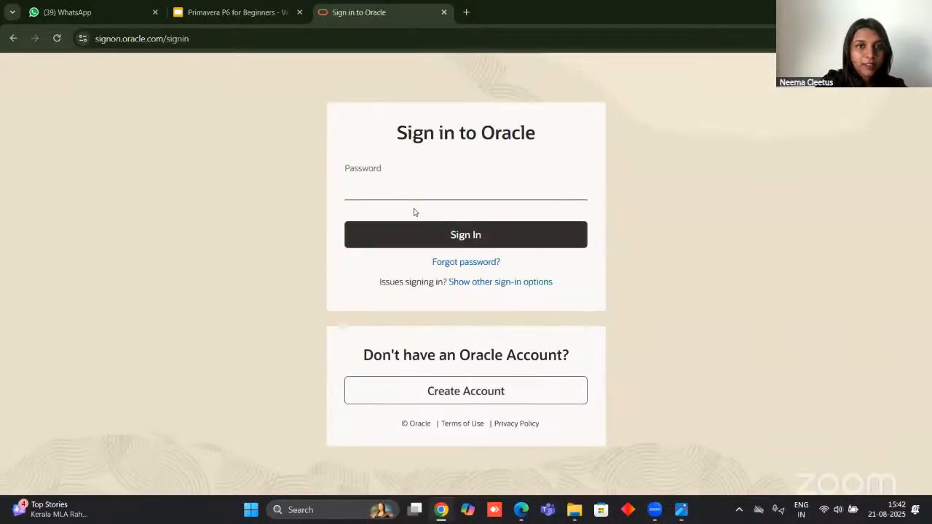
{"action": "type", "text": "•••••"}
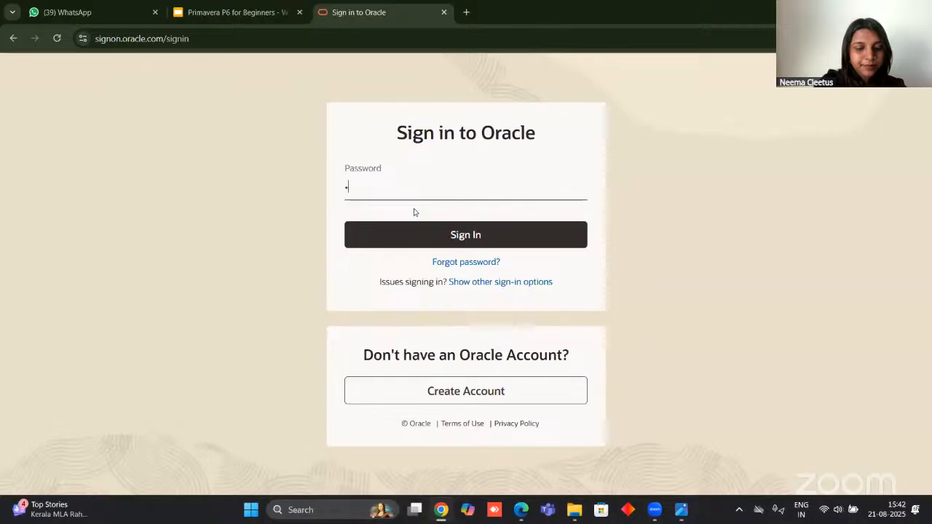
{"action": "type", "text": "••"}
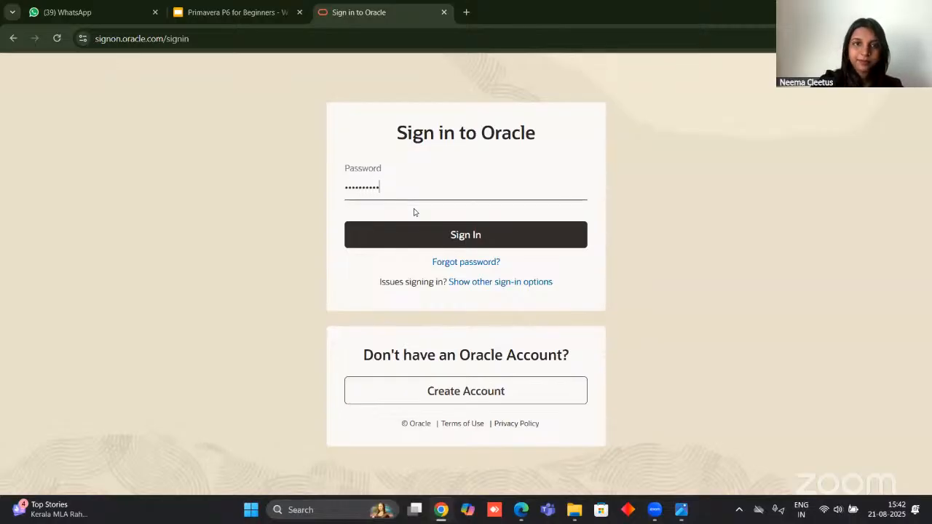
{"action": "left_click", "coordinate": [417, 242]}
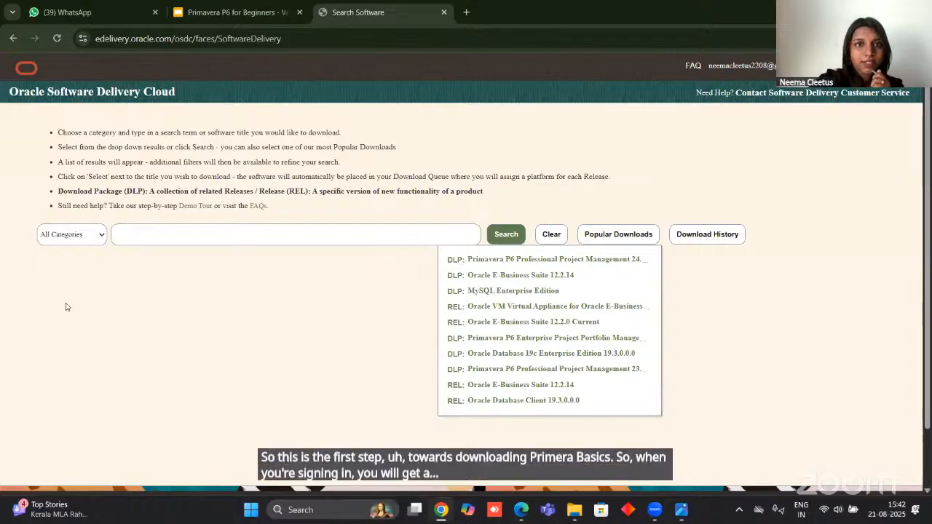
Search all categories for "primavera p6" and choose the suggestion Primavera P6 Professional Project Management.
{"action": "left_click", "coordinate": [64, 233]}
{"action": "left_click", "coordinate": [171, 233]}
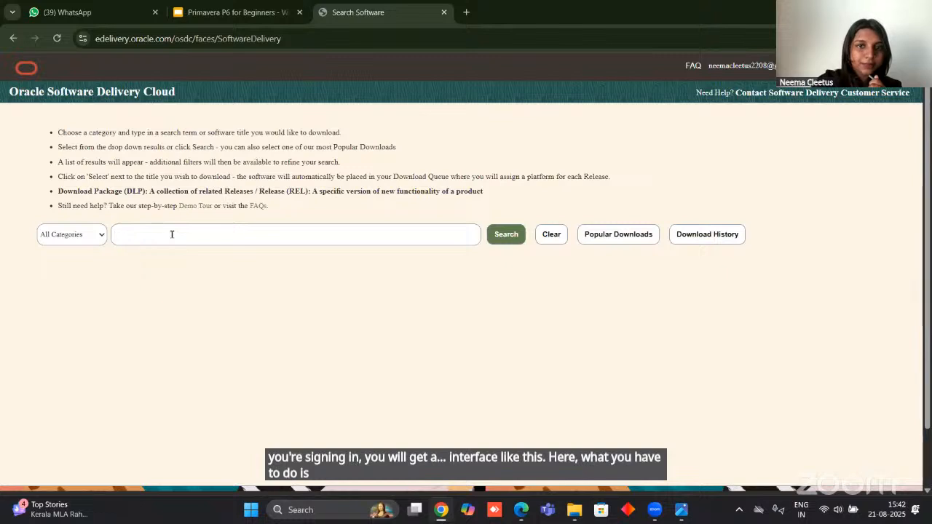
{"action": "left_click", "coordinate": [172, 234]}
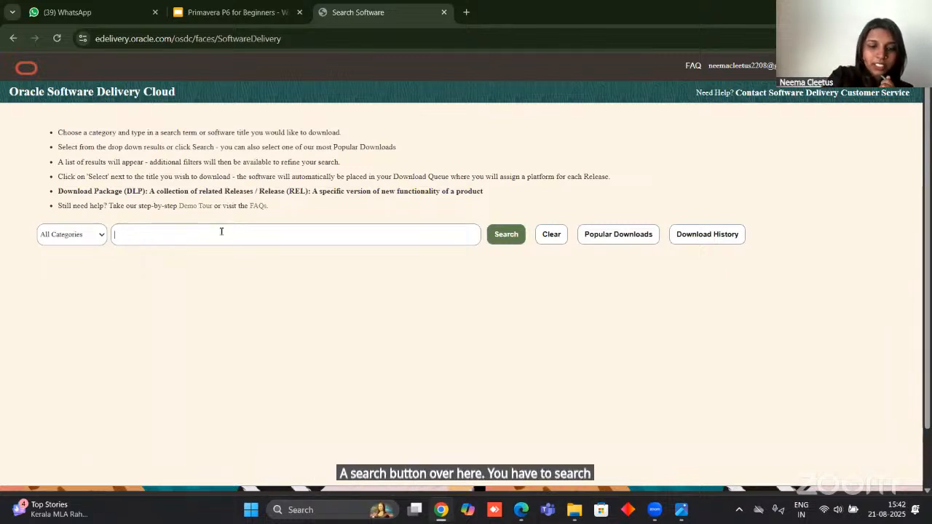
{"action": "type", "text": "primavera"}
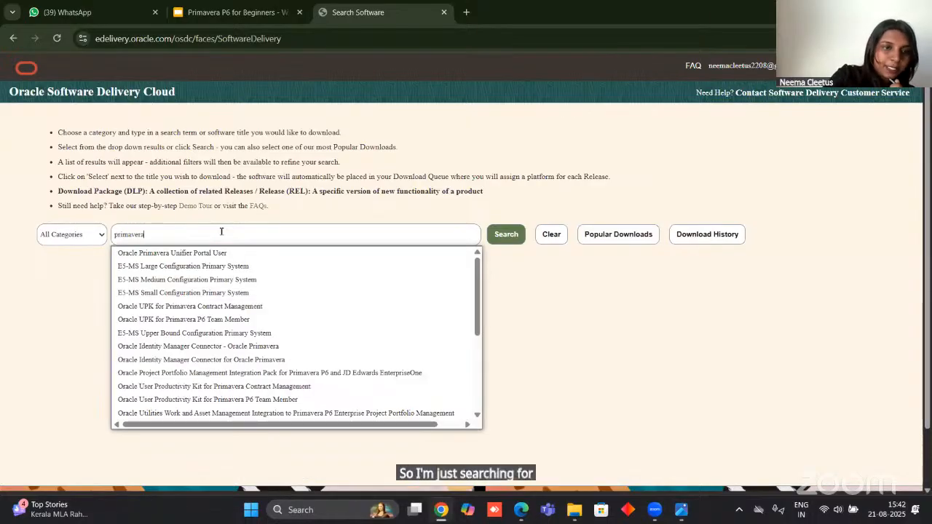
{"action": "type", "text": " p6"}
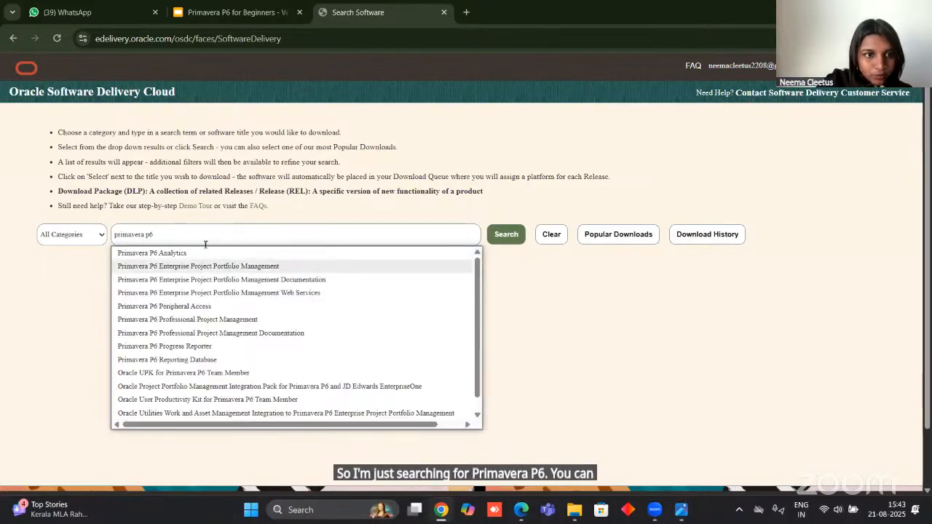
{"action": "left_click", "coordinate": [220, 322]}
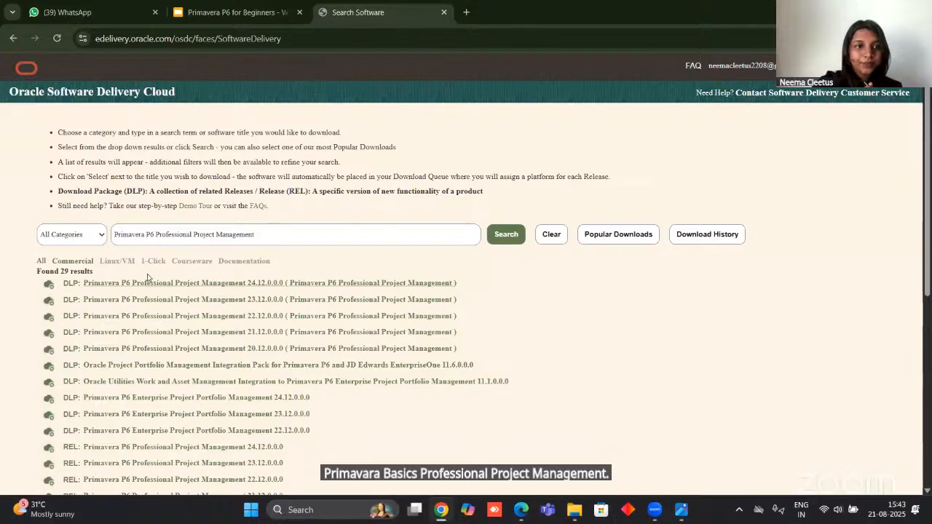
Add the download package Primavera P6 Professional Project Management 22.12.0.0.0 to the download queue and proceed with all its queued releases.
{"action": "scroll", "coordinate": [140, 231], "scroll_direction": "down", "scroll_amount": 1}
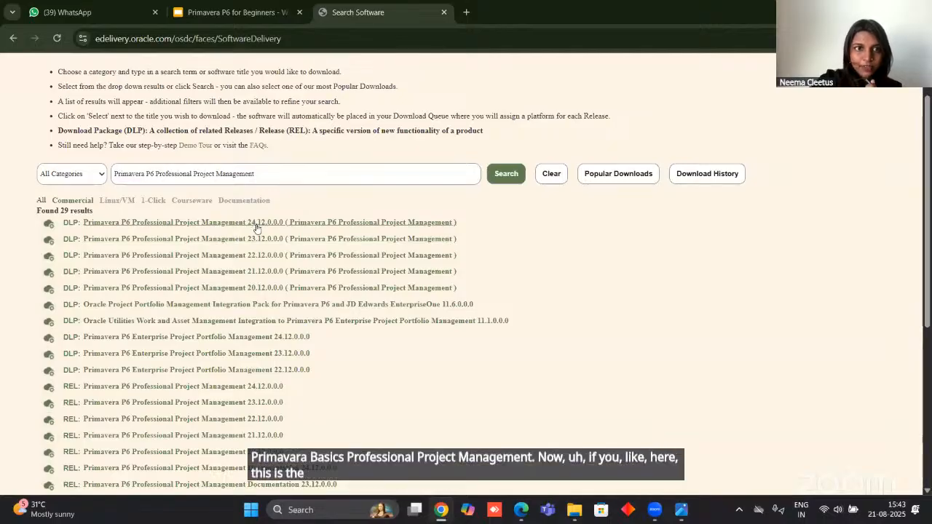
{"action": "scroll", "coordinate": [247, 437], "scroll_direction": "down", "scroll_amount": 1}
{"action": "scroll", "coordinate": [246, 456], "scroll_direction": "down", "scroll_amount": 3}
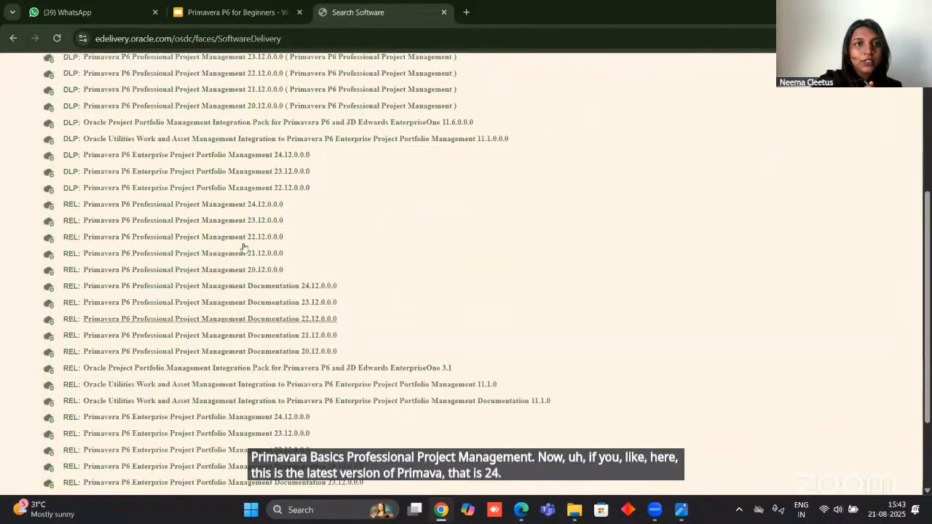
{"action": "scroll", "coordinate": [244, 273], "scroll_direction": "up", "scroll_amount": 2}
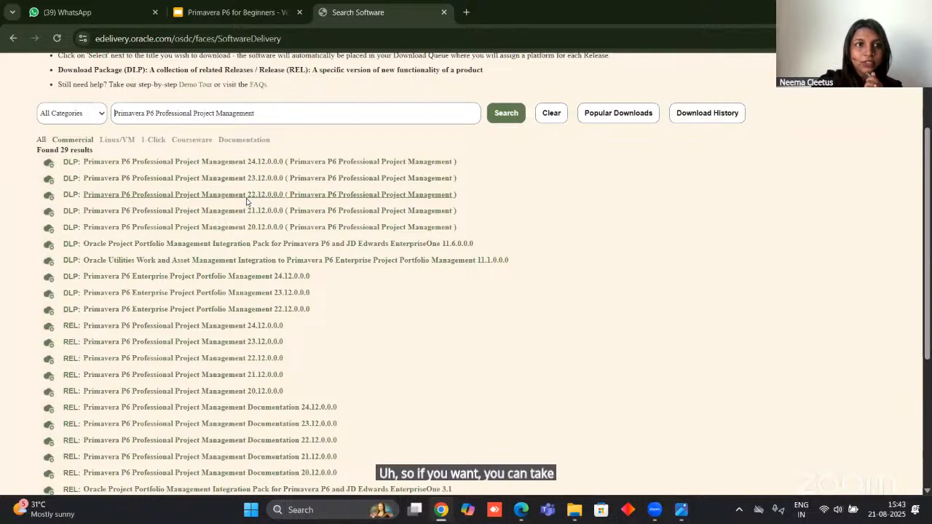
{"action": "left_click", "coordinate": [181, 197]}
{"action": "scroll", "coordinate": [599, 263], "scroll_direction": "down", "scroll_amount": 2}
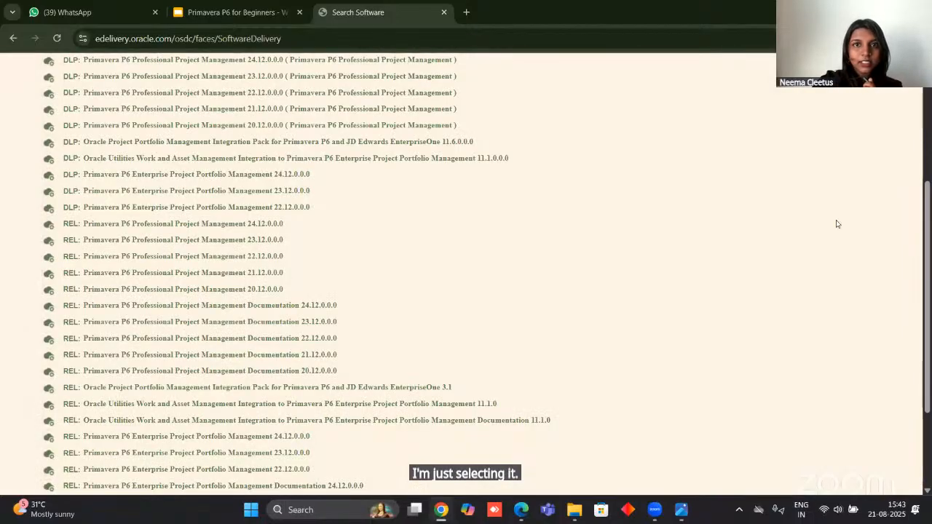
{"action": "scroll", "coordinate": [736, 252], "scroll_direction": "up", "scroll_amount": 3}
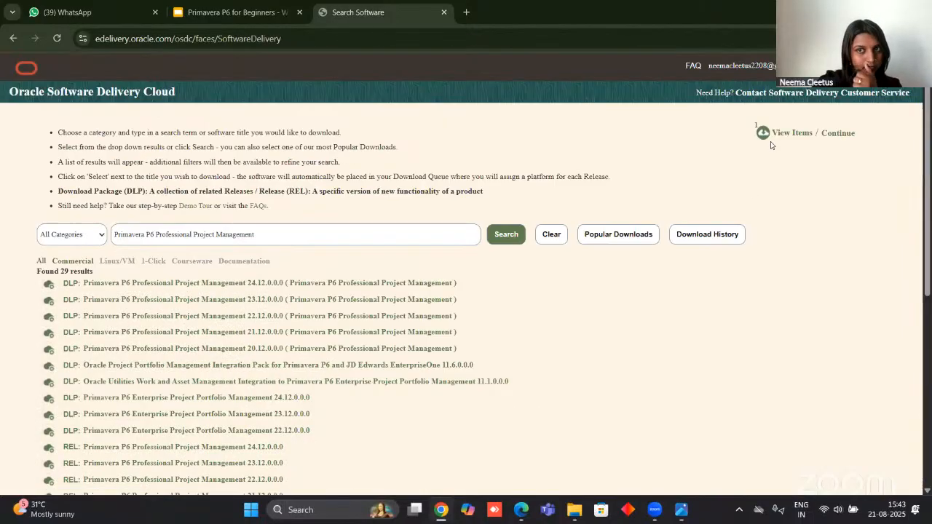
{"action": "left_click", "coordinate": [835, 135]}
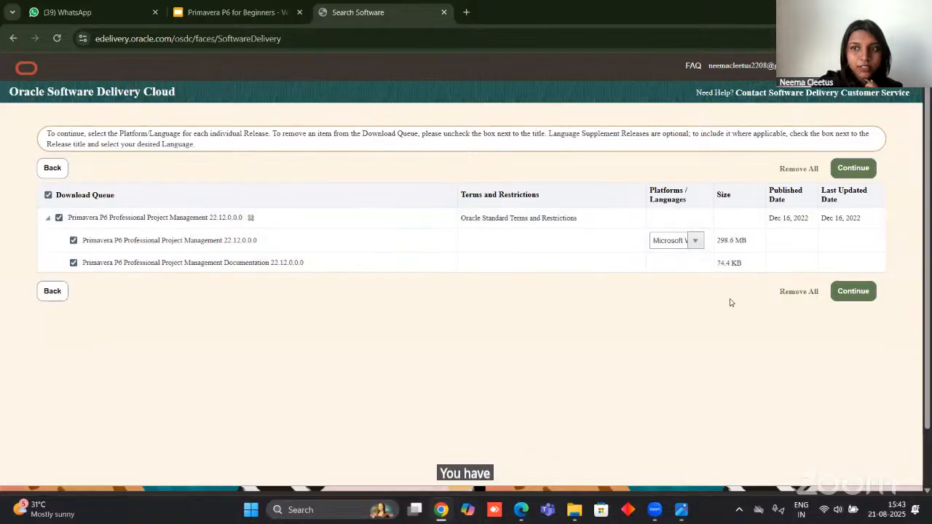
{"action": "left_click", "coordinate": [853, 292]}
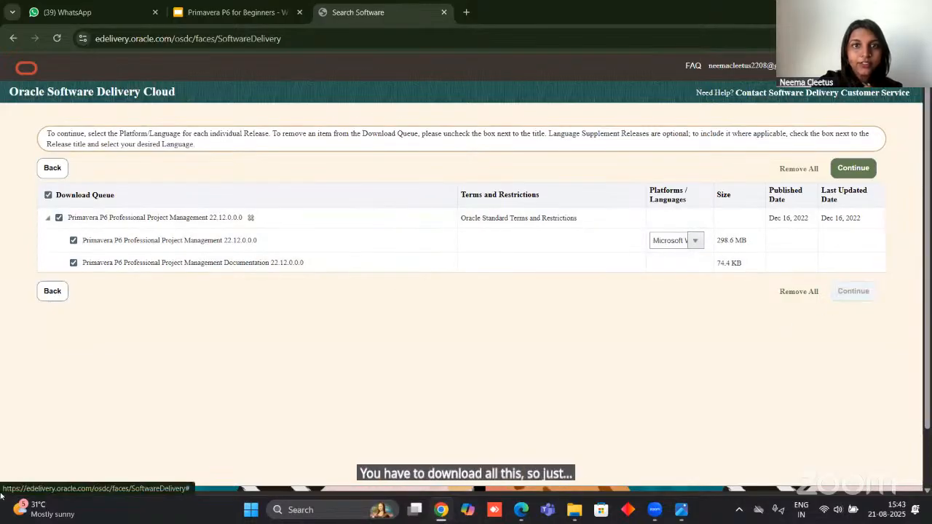
Accept the Oracle License Agreement and download the Primavera P6 Professional Applications 22 file, V1032852-01.zip.
{"action": "scroll", "coordinate": [59, 353], "scroll_direction": "down", "scroll_amount": 2}
{"action": "scroll", "coordinate": [109, 291], "scroll_direction": "up", "scroll_amount": 2}
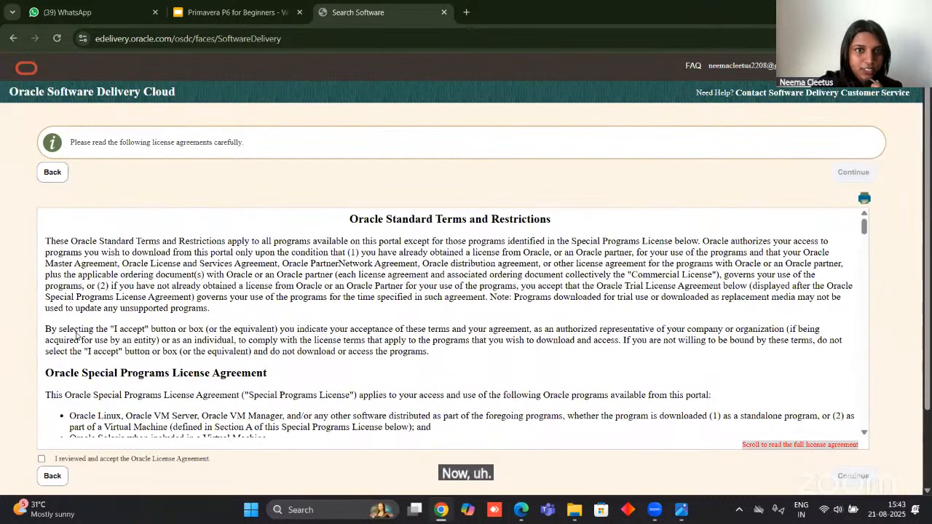
{"action": "left_click", "coordinate": [42, 460]}
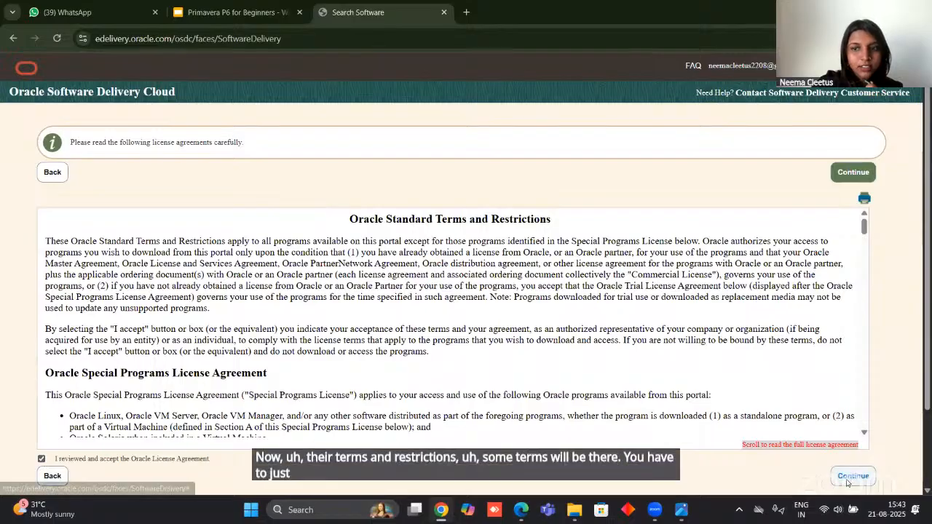
{"action": "left_click", "coordinate": [850, 477]}
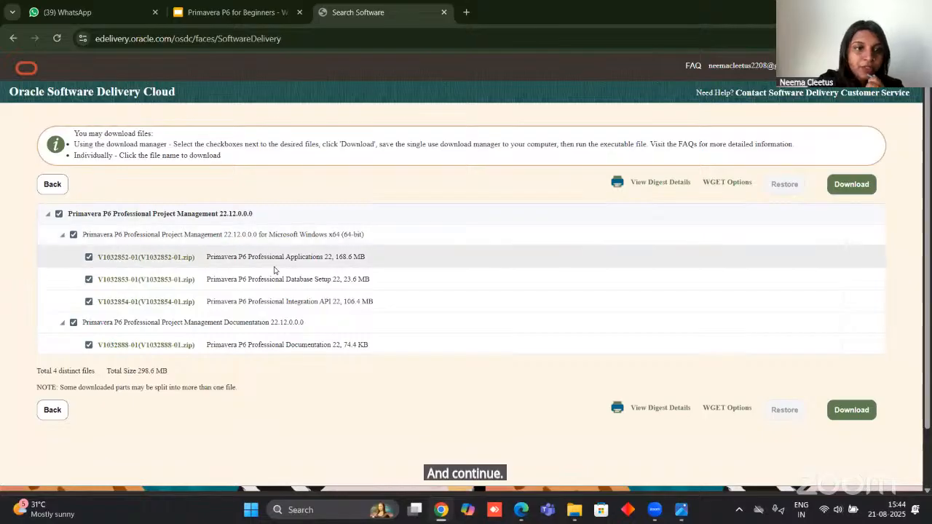
{"action": "left_click", "coordinate": [147, 259]}
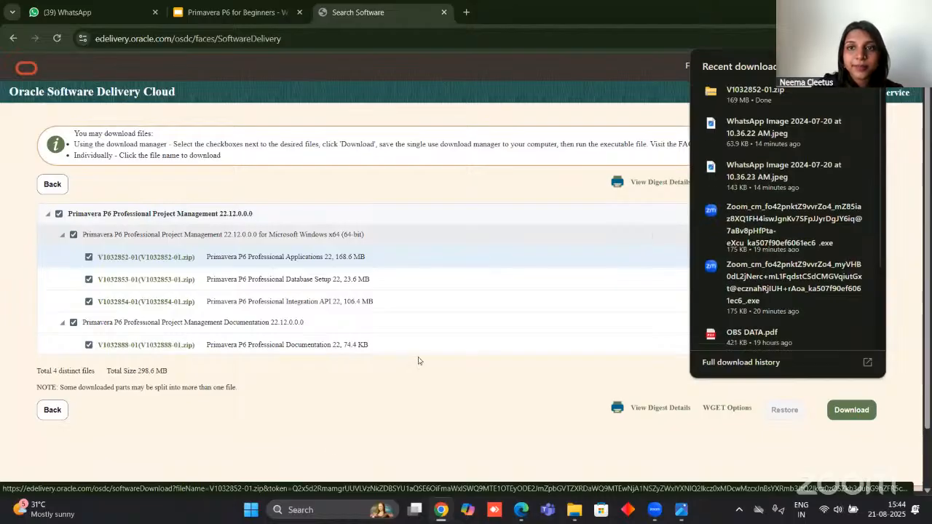
Switch to File Explorer and extract the V1032852-01 archive in Downloads to its proposed destination folder.
{"action": "left_click", "coordinate": [574, 510]}
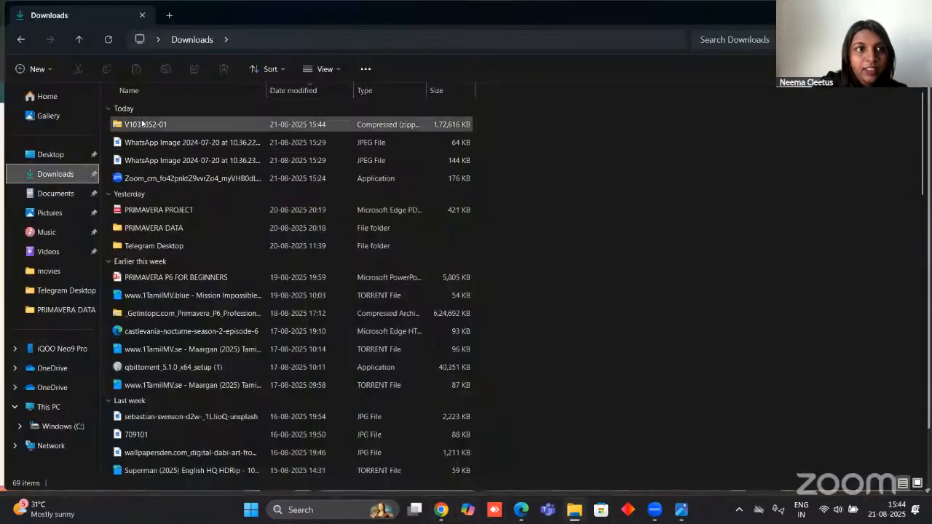
{"action": "left_click", "coordinate": [172, 121]}
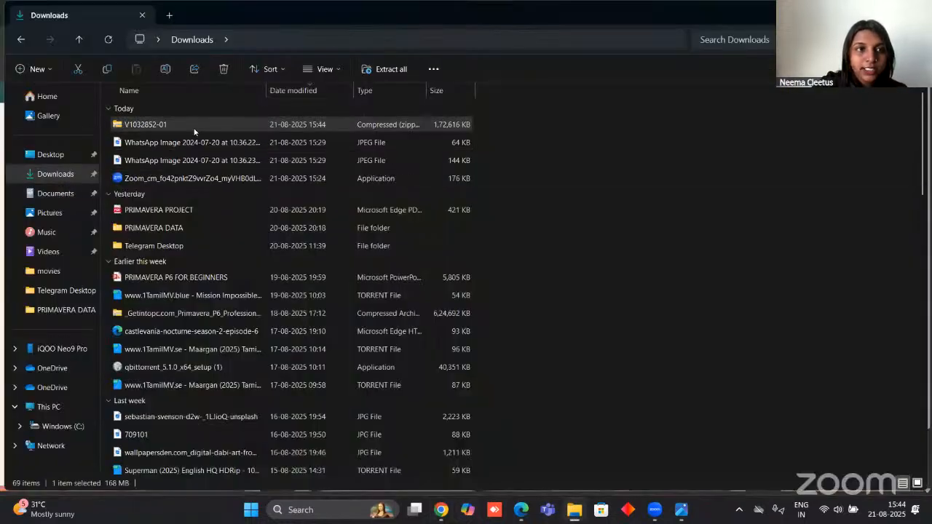
{"action": "right_click", "coordinate": [172, 123]}
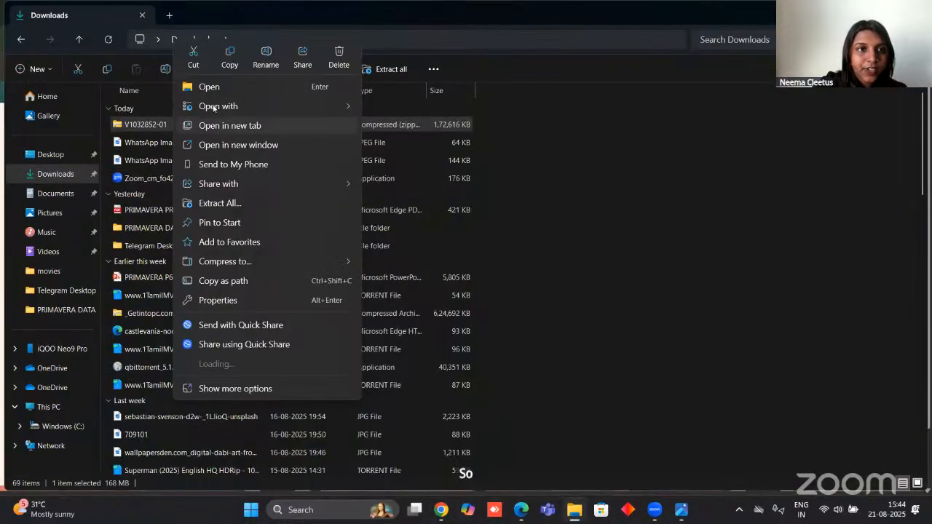
{"action": "left_click", "coordinate": [221, 202]}
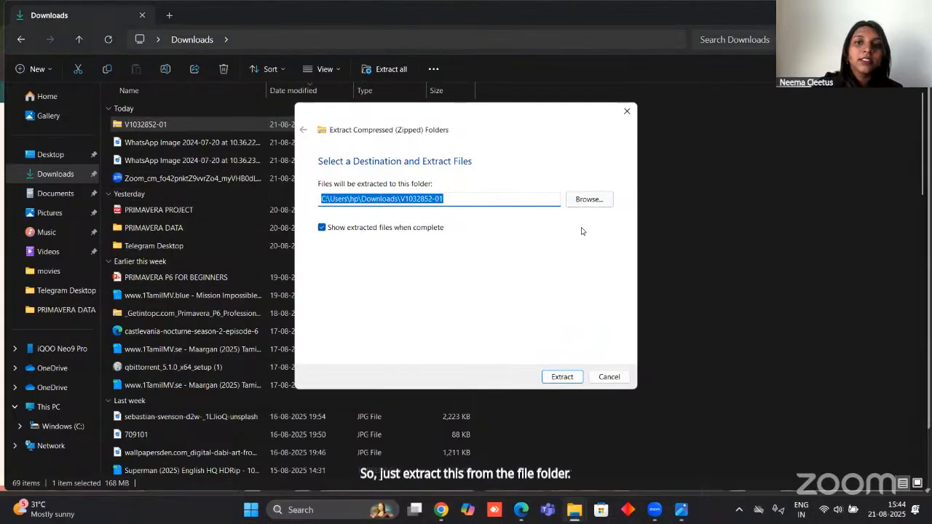
{"action": "left_click", "coordinate": [568, 377]}
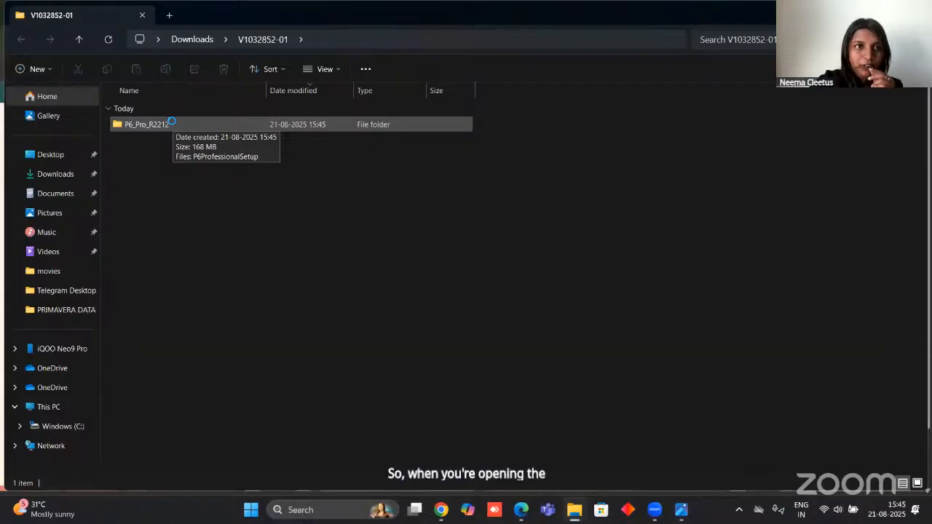
Open the P6_Pro_R2212 folder and extract the P6ProfessionalSetup archive inside it.
{"action": "double_click", "coordinate": [172, 123]}
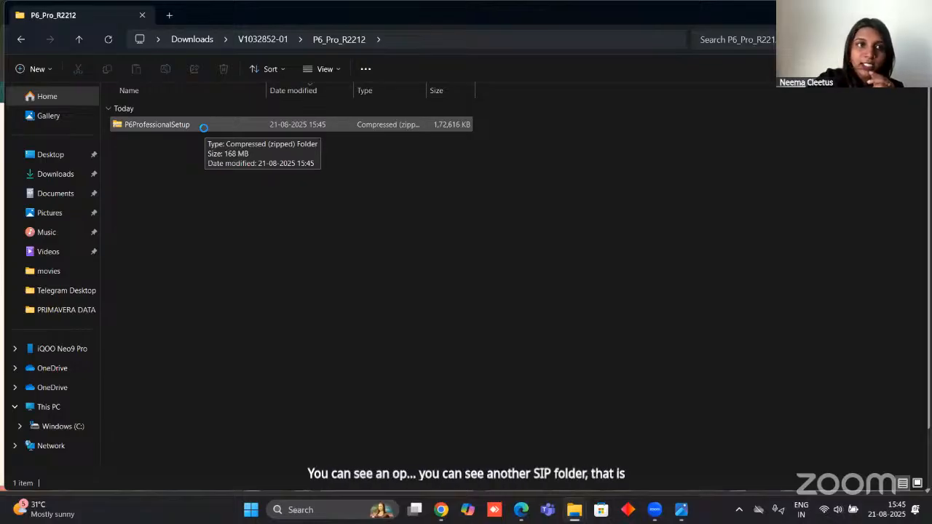
{"action": "right_click", "coordinate": [204, 133]}
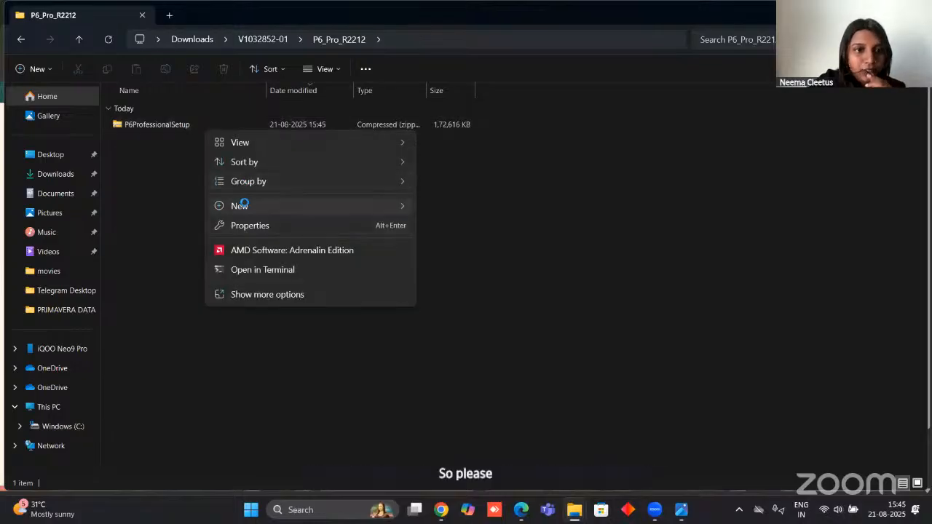
{"action": "left_click", "coordinate": [135, 124]}
{"action": "right_click", "coordinate": [129, 122]}
{"action": "left_click", "coordinate": [176, 203]}
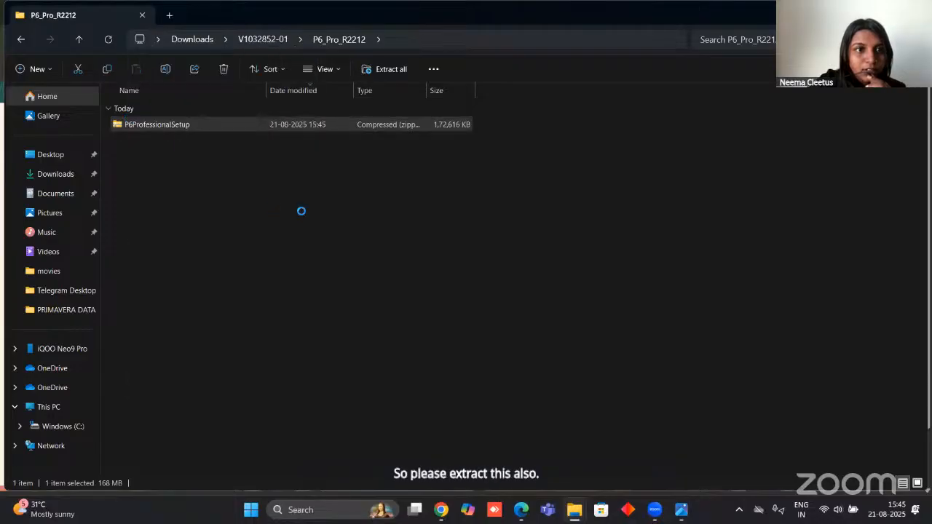
{"action": "left_click", "coordinate": [561, 377]}
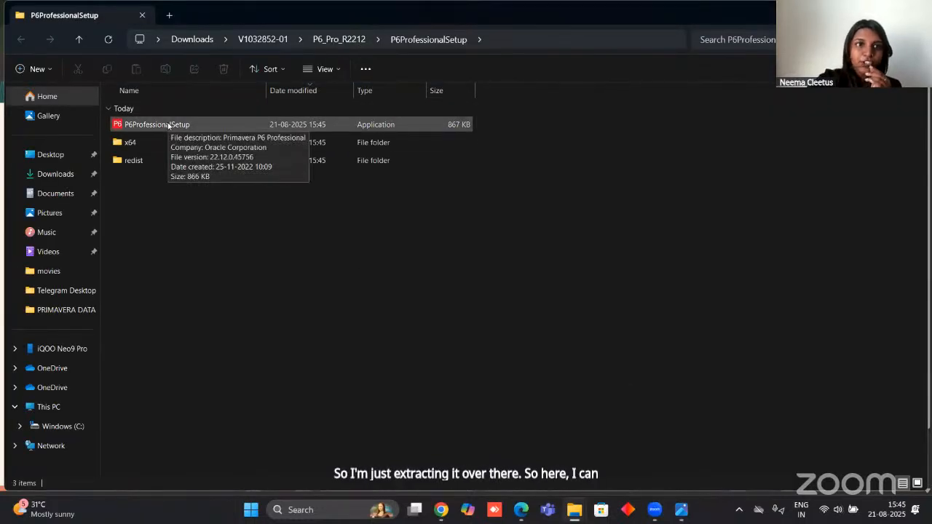
Run P6ProfessionalSetup, install the Typical setup without replacing the existing version, and finish with Run Database Configuration enabled.
{"action": "left_click", "coordinate": [168, 126]}
{"action": "double_click", "coordinate": [168, 126]}
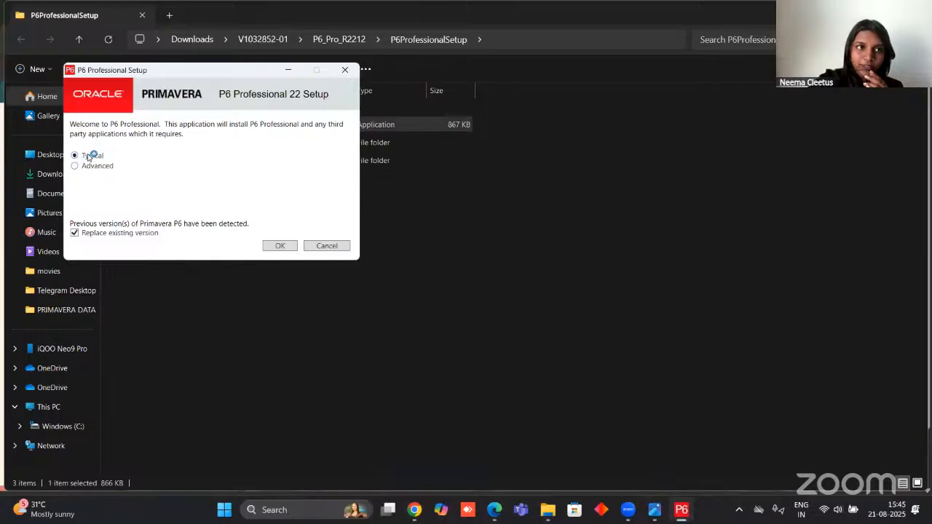
{"action": "left_click", "coordinate": [75, 234]}
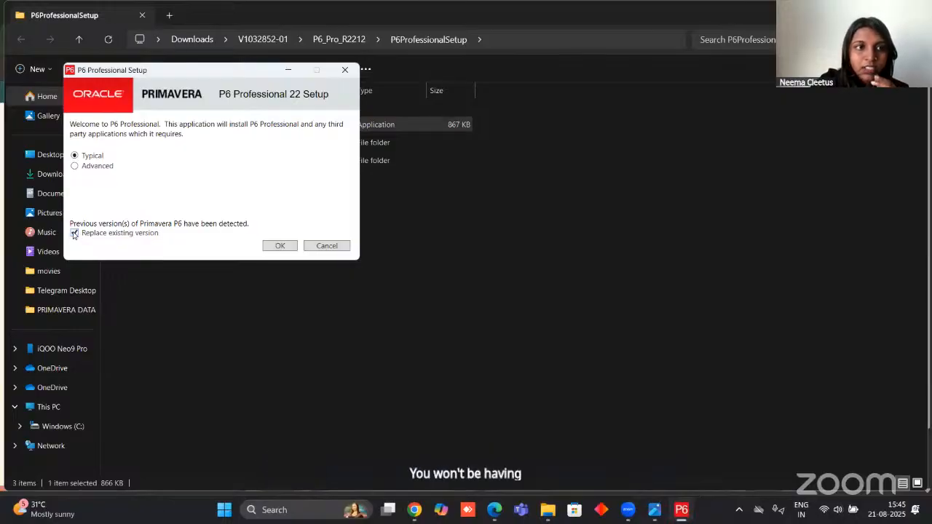
{"action": "left_click", "coordinate": [280, 246]}
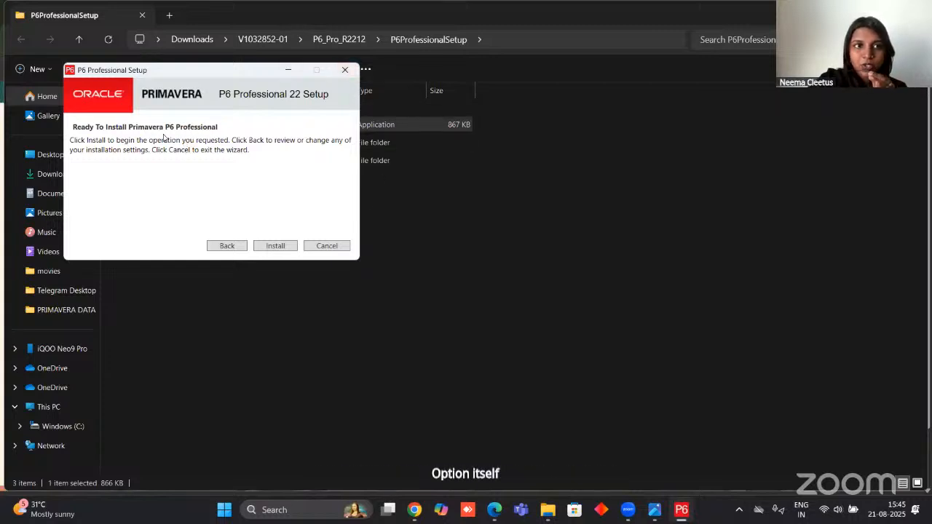
{"action": "left_click", "coordinate": [276, 246]}
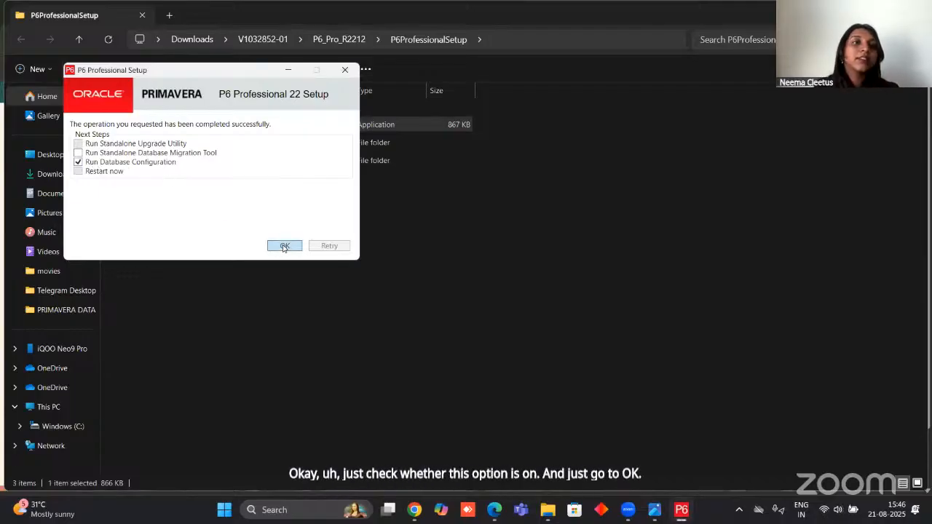
{"action": "left_click", "coordinate": [284, 247]}
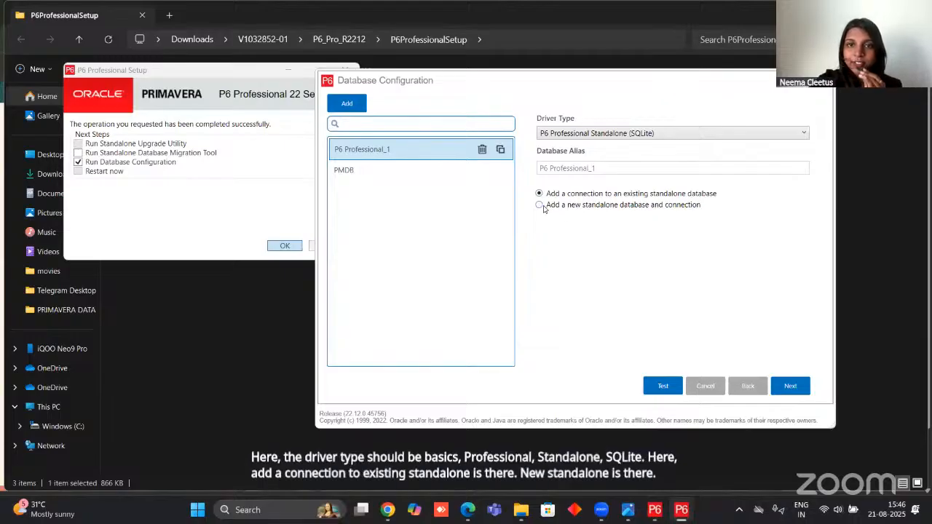
Proceed with a new standalone database and connection for P6 Professional_1, entering and confirming the new admin password and keeping the US Dollar base currency.
{"action": "left_click", "coordinate": [789, 387]}
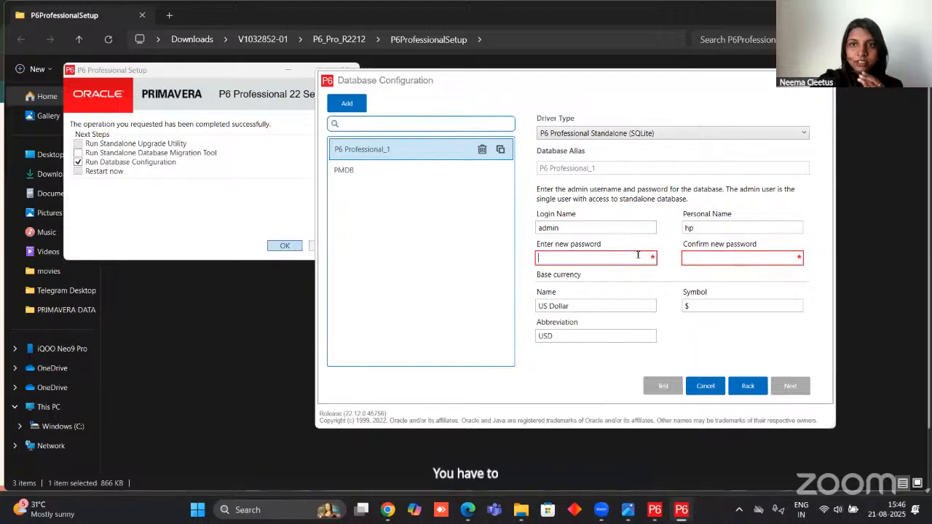
{"action": "type", "text": "123"}
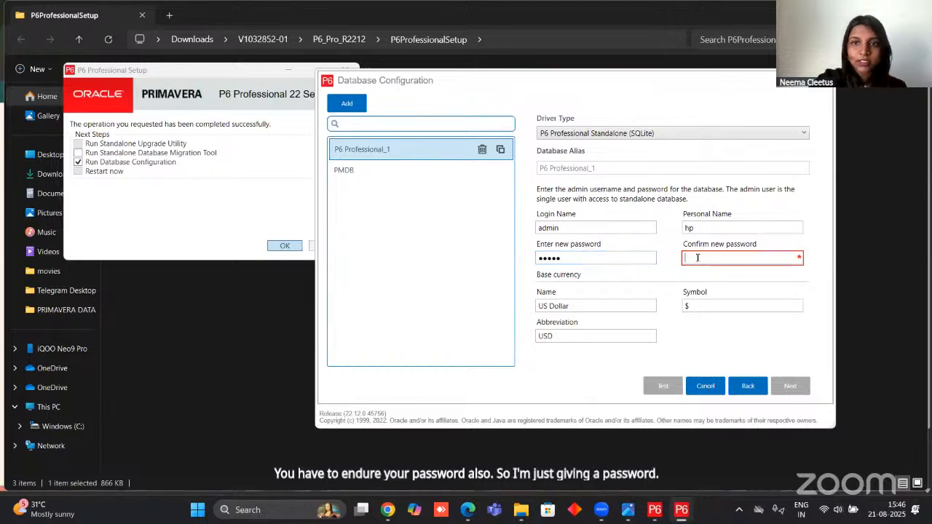
{"action": "type", "text": "5"}
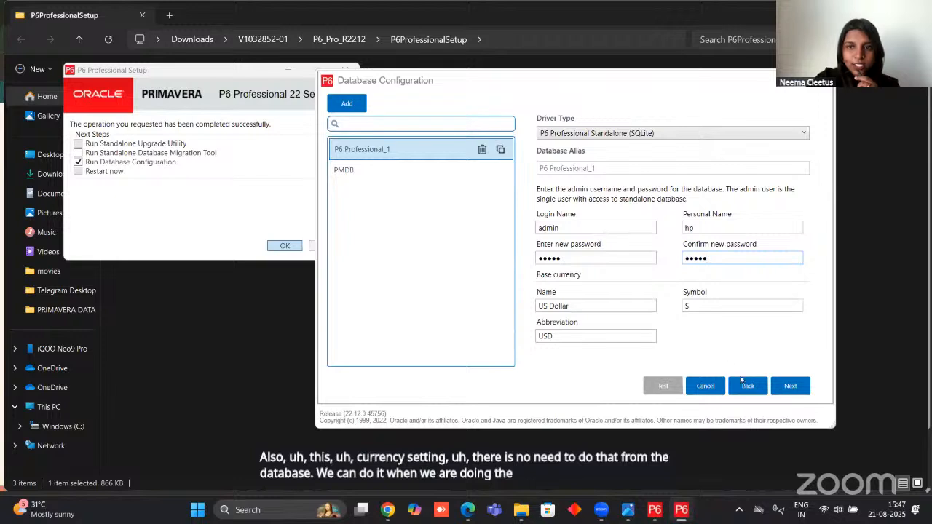
{"action": "left_click", "coordinate": [792, 386]}
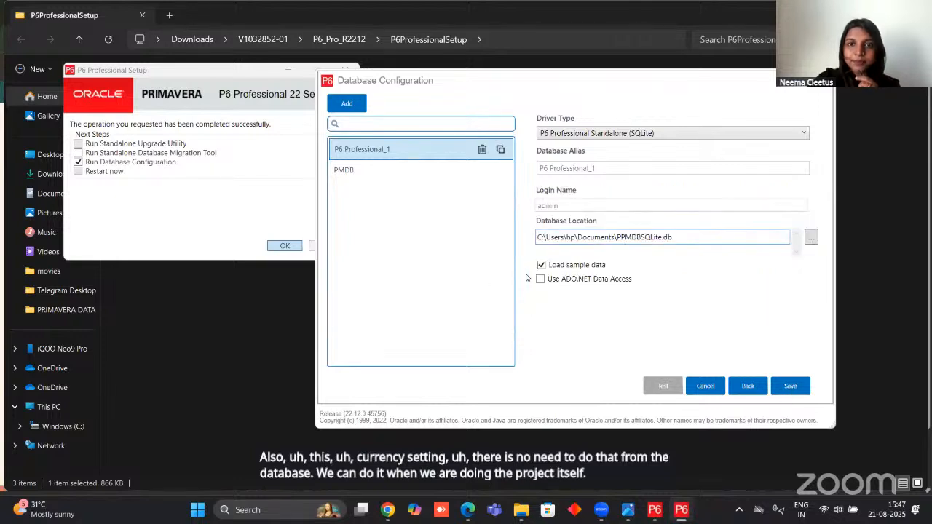
{"action": "left_click", "coordinate": [810, 238]}
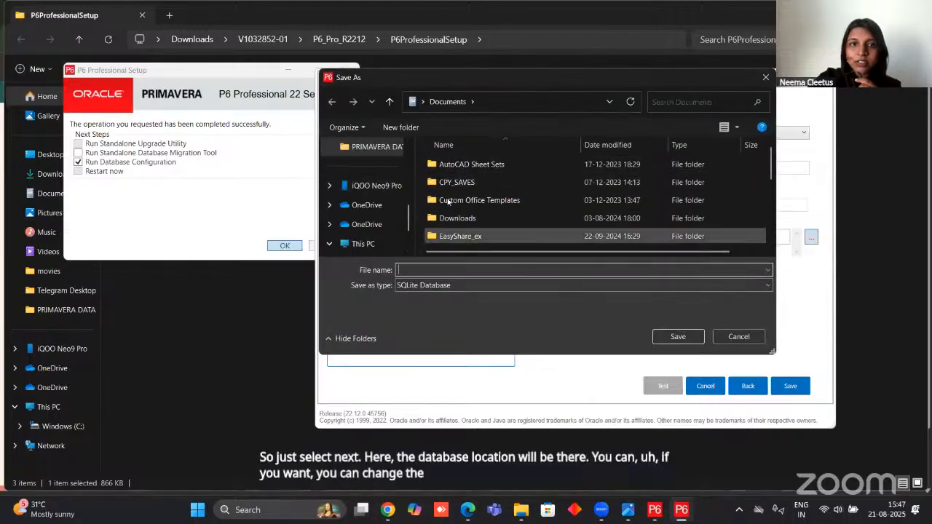
{"action": "left_click", "coordinate": [362, 244]}
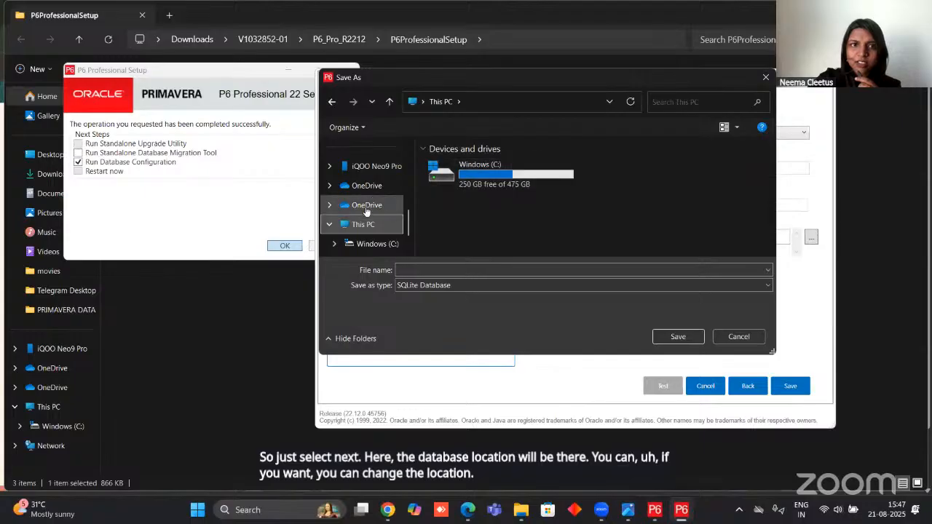
{"action": "double_click", "coordinate": [466, 174]}
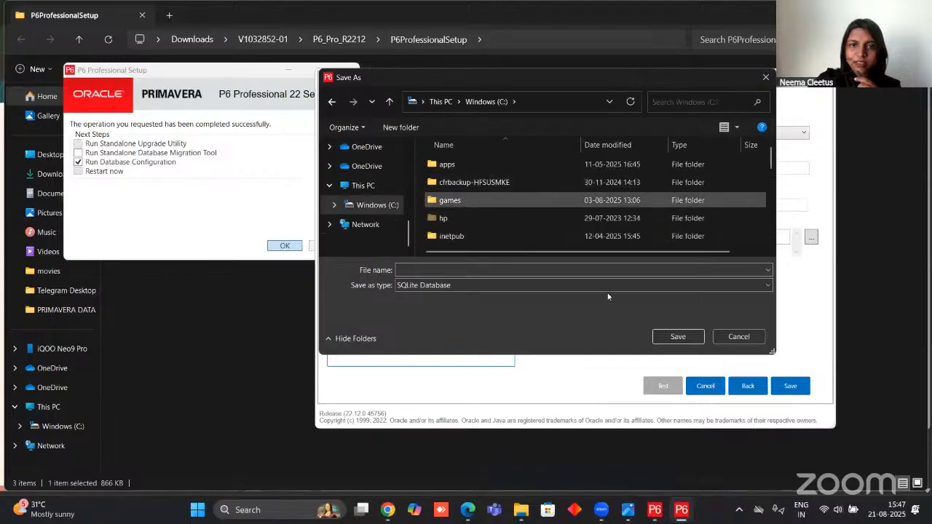
{"action": "left_click", "coordinate": [466, 270]}
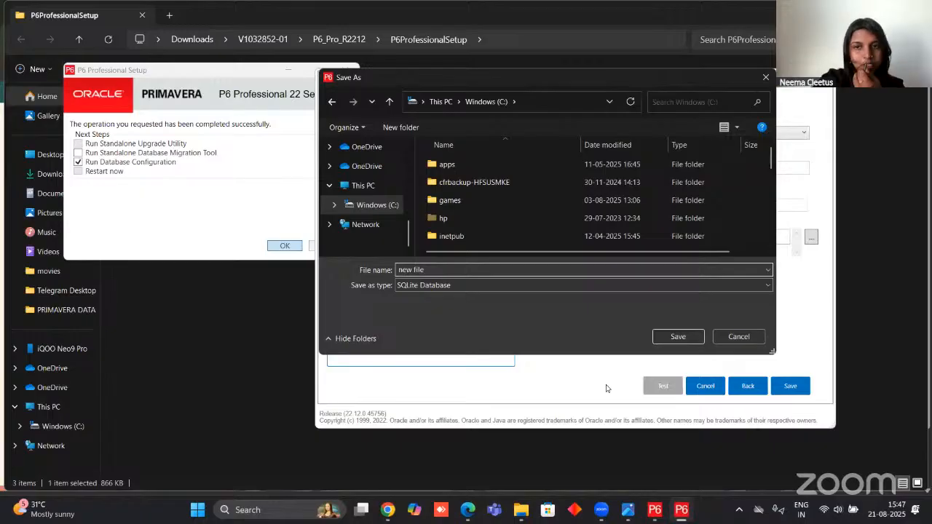
{"action": "type", "text": "new file"}
{"action": "left_click", "coordinate": [675, 336]}
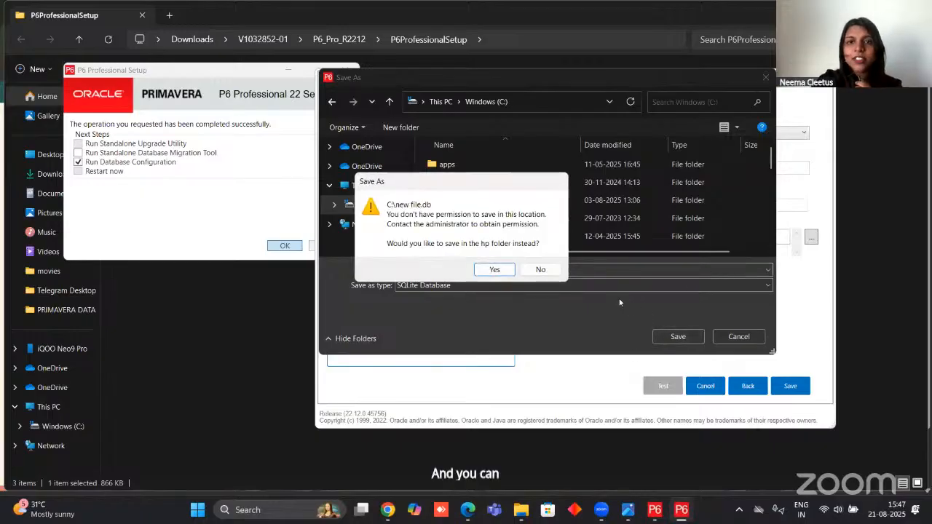
{"action": "left_click", "coordinate": [492, 270]}
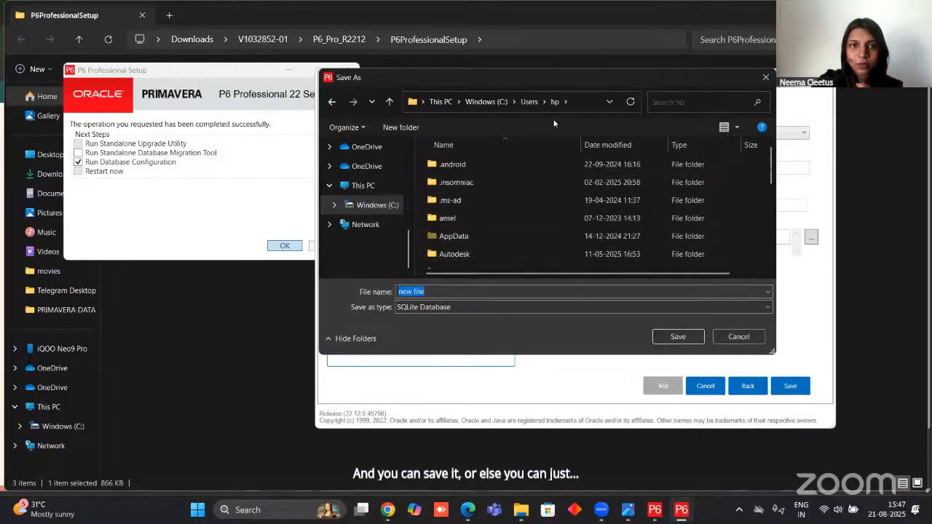
{"action": "left_click", "coordinate": [761, 78]}
Choose the PPMDBSQLite file in the Documents folder as the database location.
{"action": "left_click", "coordinate": [811, 238]}
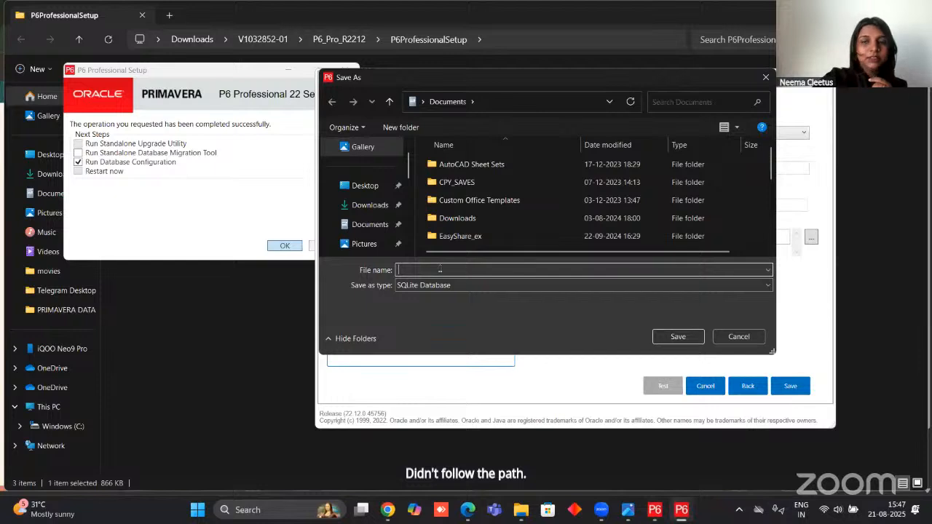
{"action": "scroll", "coordinate": [480, 233], "scroll_direction": "down", "scroll_amount": 10}
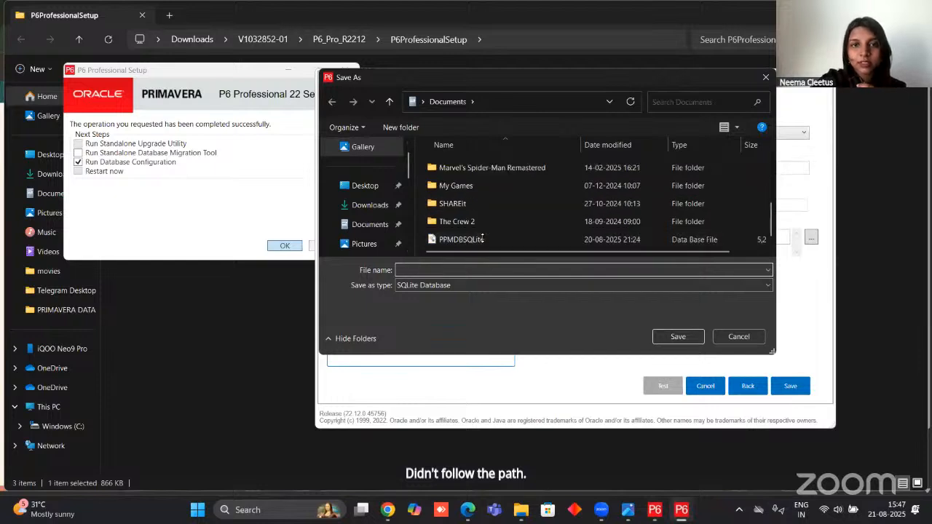
{"action": "left_click", "coordinate": [482, 239]}
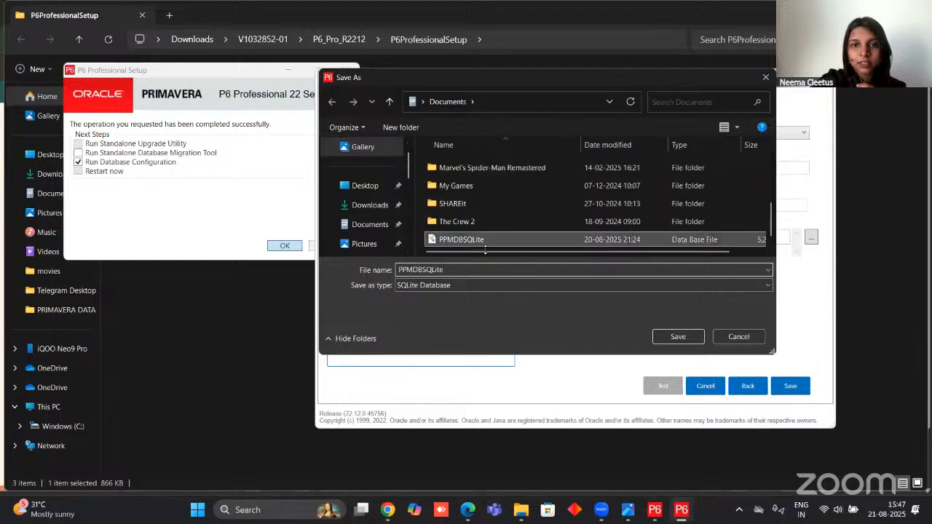
{"action": "left_click", "coordinate": [662, 337]}
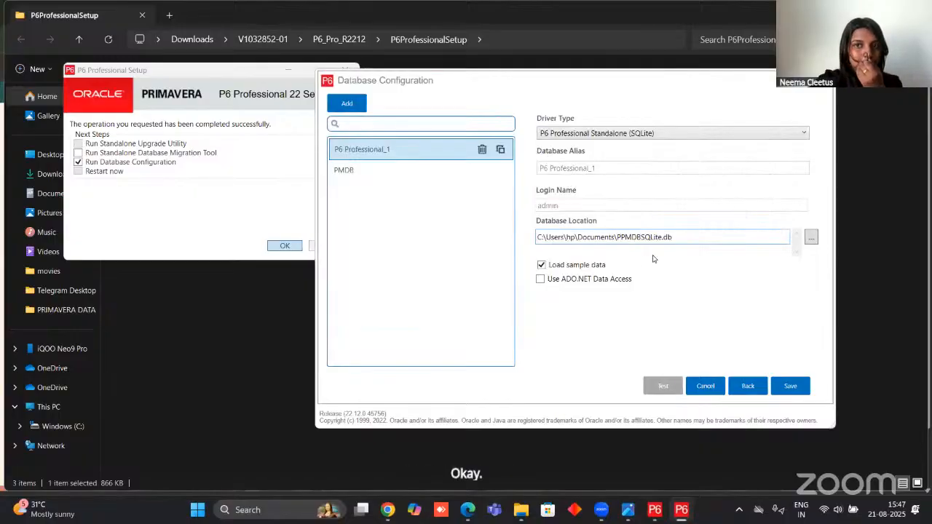
Turn off loading sample data, save the database by overwriting the existing PPMDBSQLite.db file, and close Database Configuration.
{"action": "left_click", "coordinate": [541, 265]}
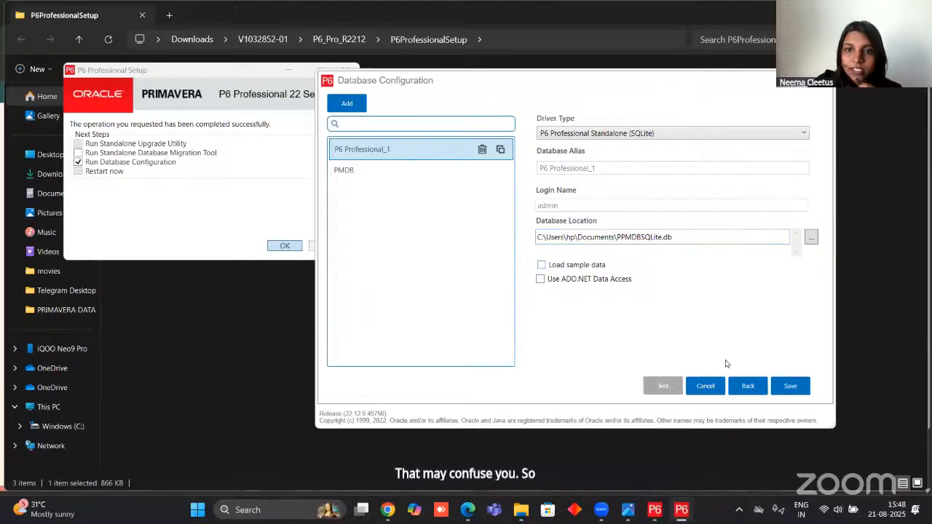
{"action": "left_click", "coordinate": [790, 388]}
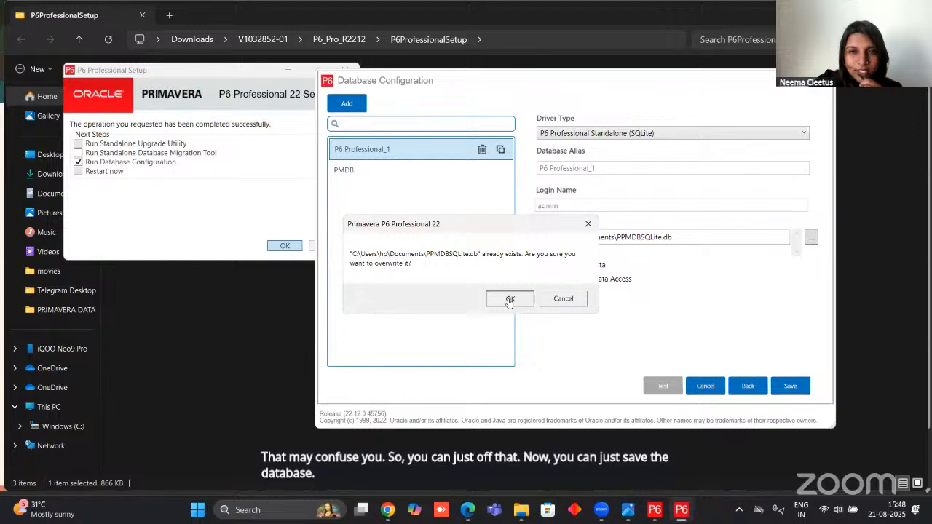
{"action": "left_click", "coordinate": [510, 300]}
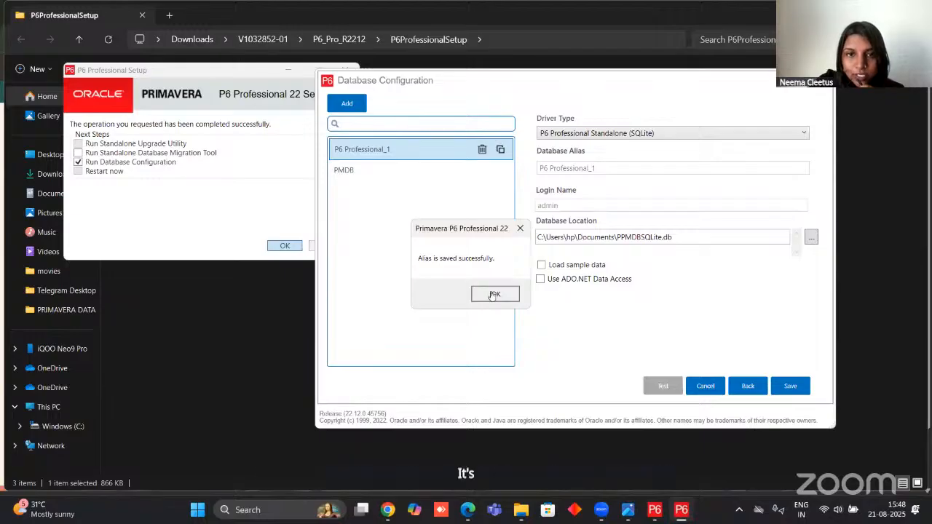
{"action": "left_click", "coordinate": [494, 293]}
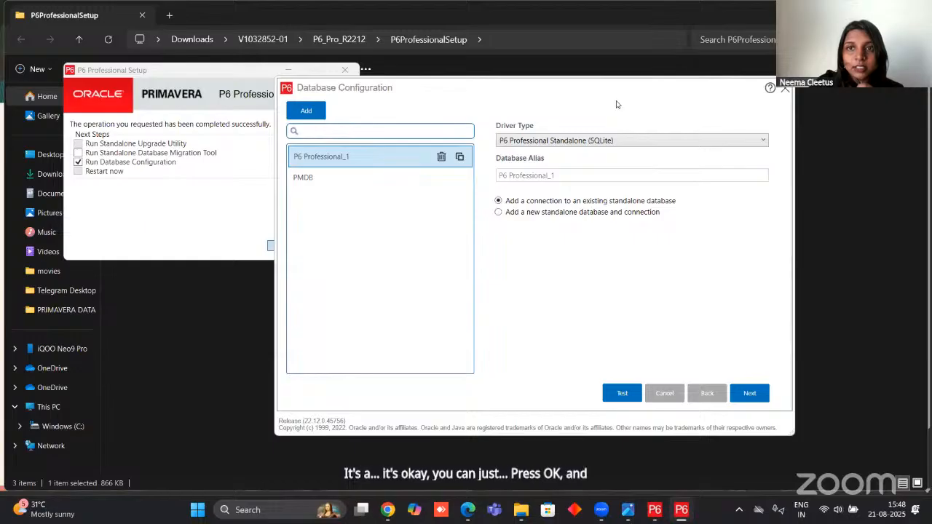
{"action": "left_click", "coordinate": [784, 88]}
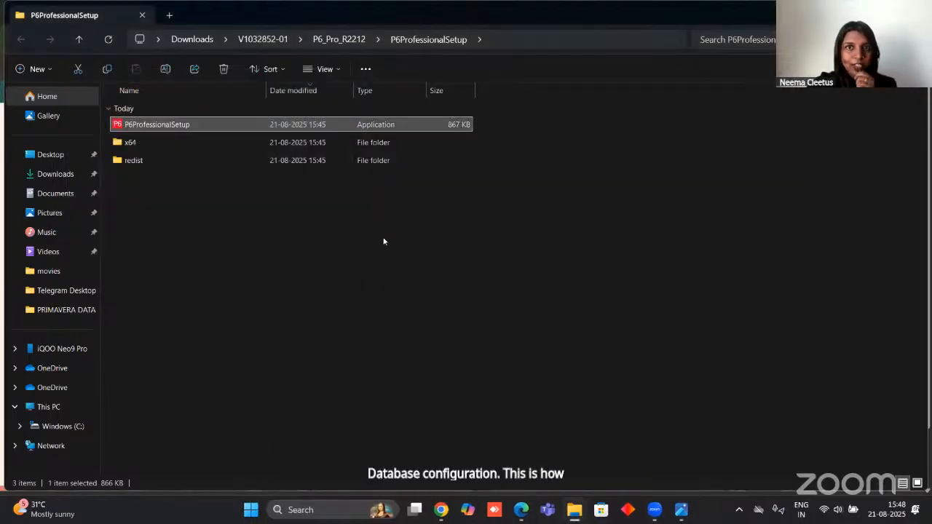
Search Windows for p6 to look over the installed P6 apps, and dismiss the search.
{"action": "left_click", "coordinate": [325, 509]}
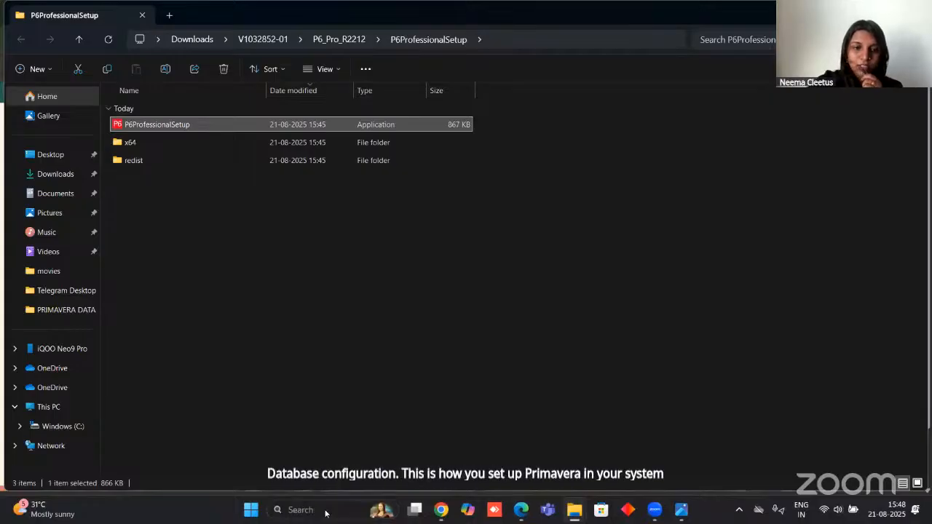
{"action": "type", "text": "p6"}
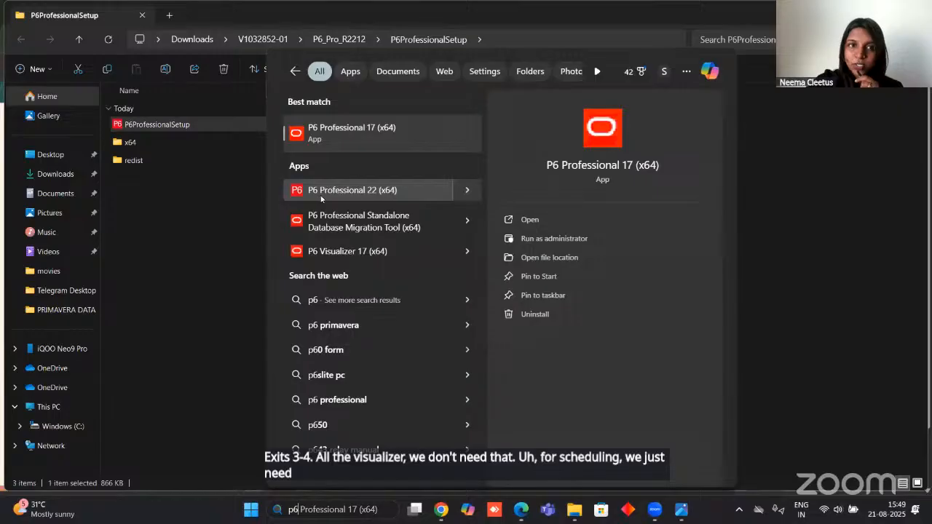
{"action": "left_click", "coordinate": [204, 260]}
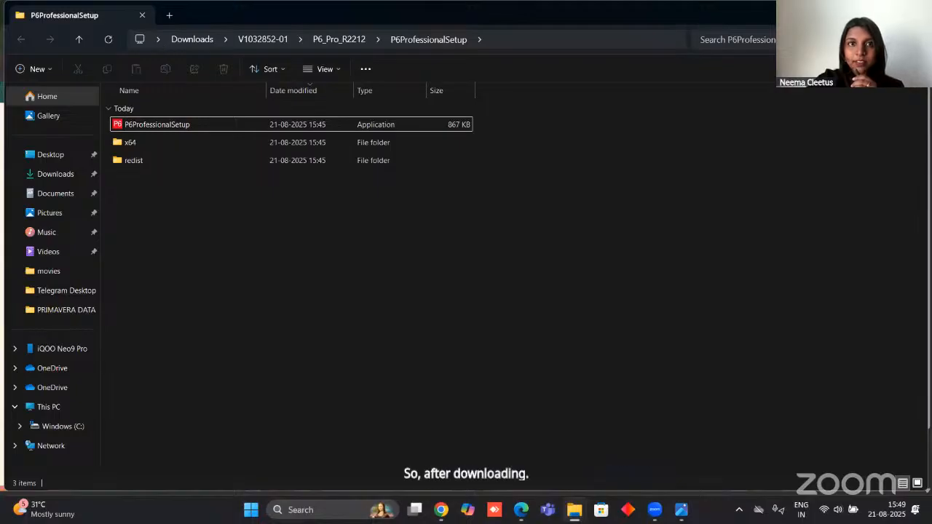
Switch to the Primavera P6 for Beginners presentation in Chrome, start its slideshow and advance to the Database Setup slide.
{"action": "left_click", "coordinate": [860, 12]}
{"action": "left_click", "coordinate": [860, 12]}
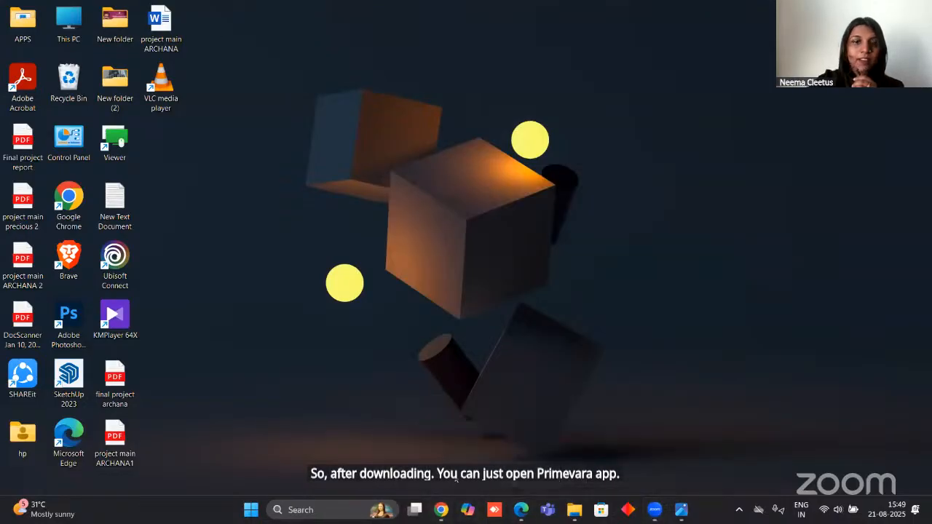
{"action": "left_click", "coordinate": [441, 510]}
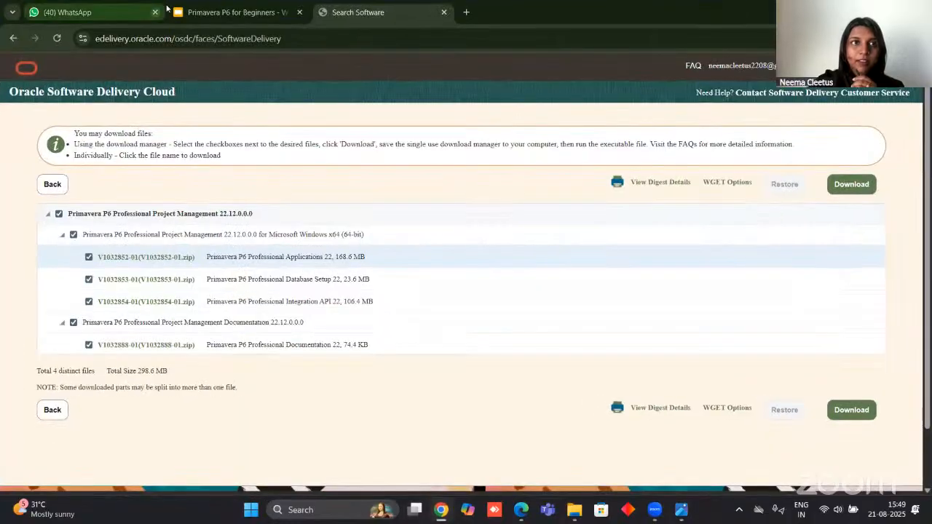
{"action": "left_click", "coordinate": [219, 12]}
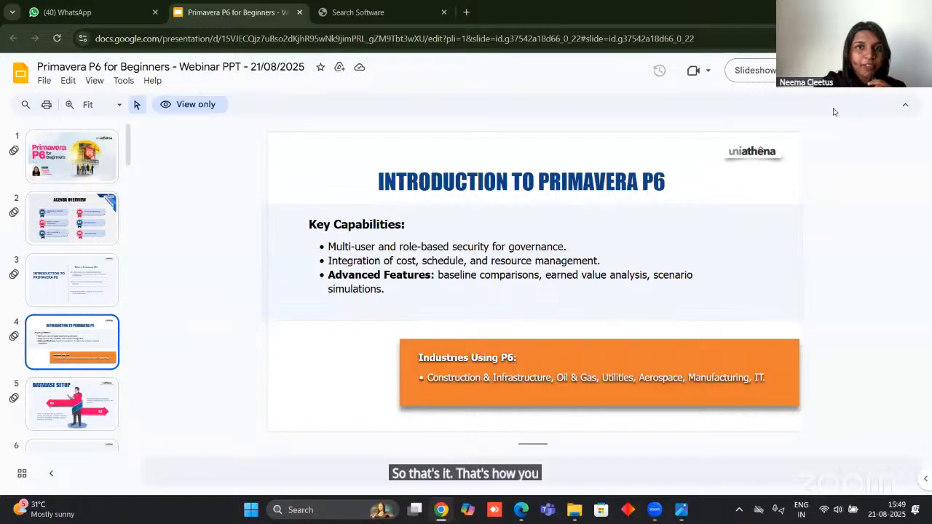
{"action": "left_click", "coordinate": [736, 79]}
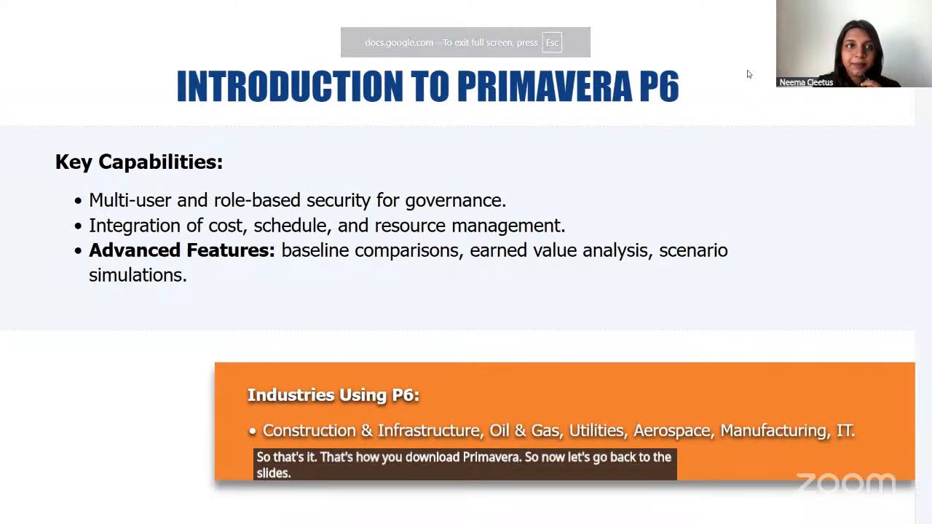
{"action": "left_click", "coordinate": [749, 74]}
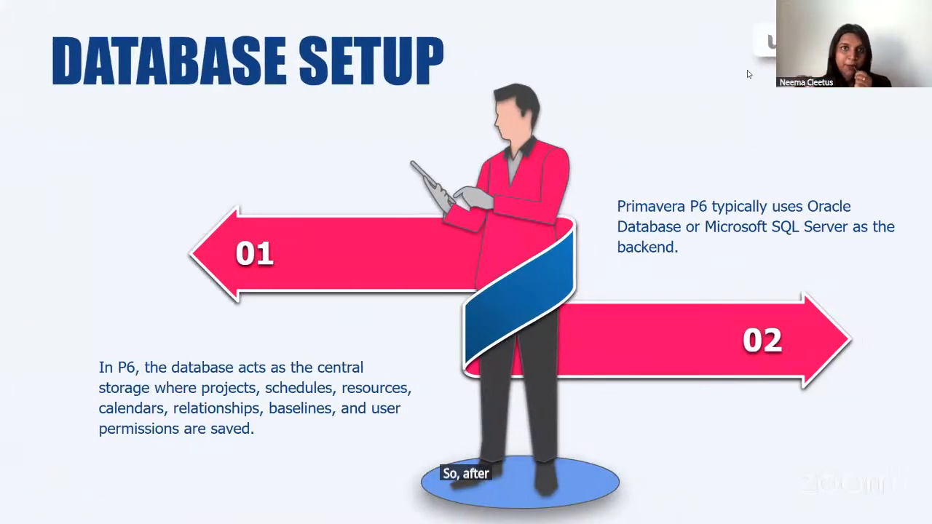
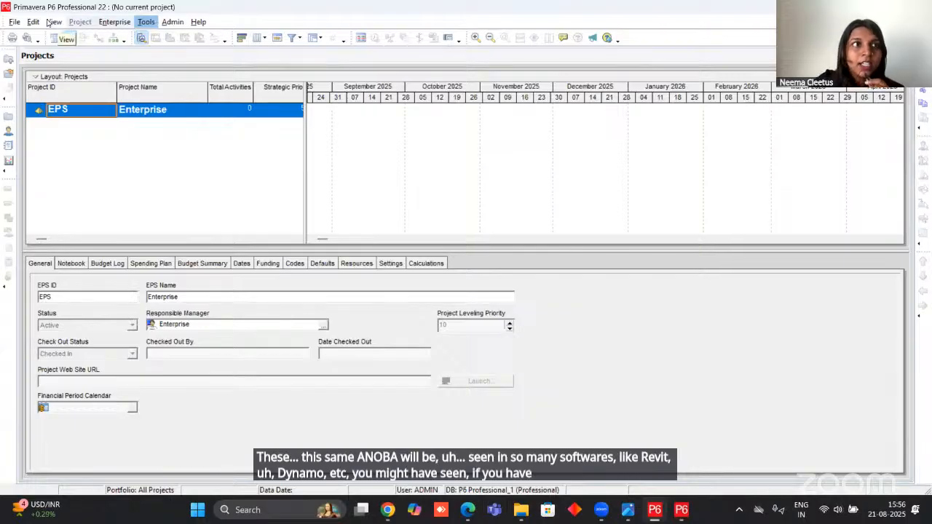
Look over the available file, edit and view commands and the option for customizing the toolbar buttons.
{"action": "left_click", "coordinate": [14, 23]}
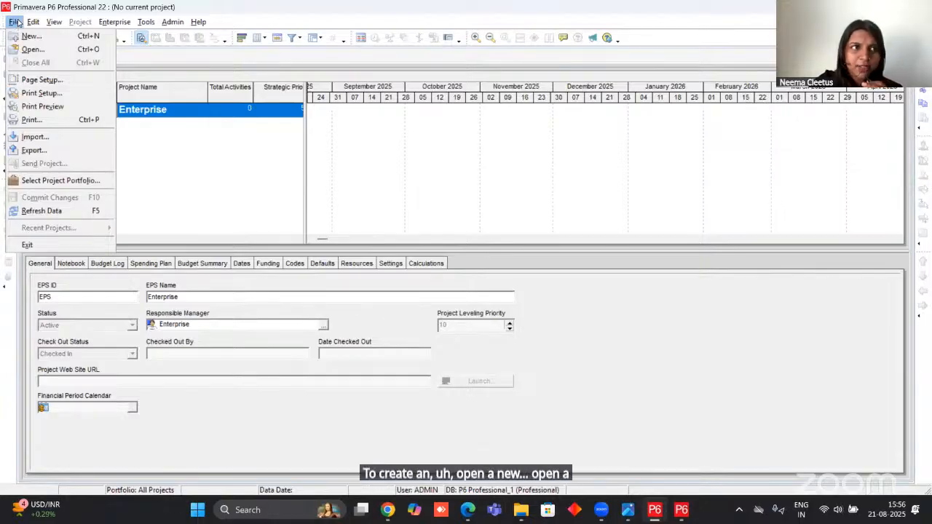
{"action": "mouse_move", "coordinate": [35, 20]}
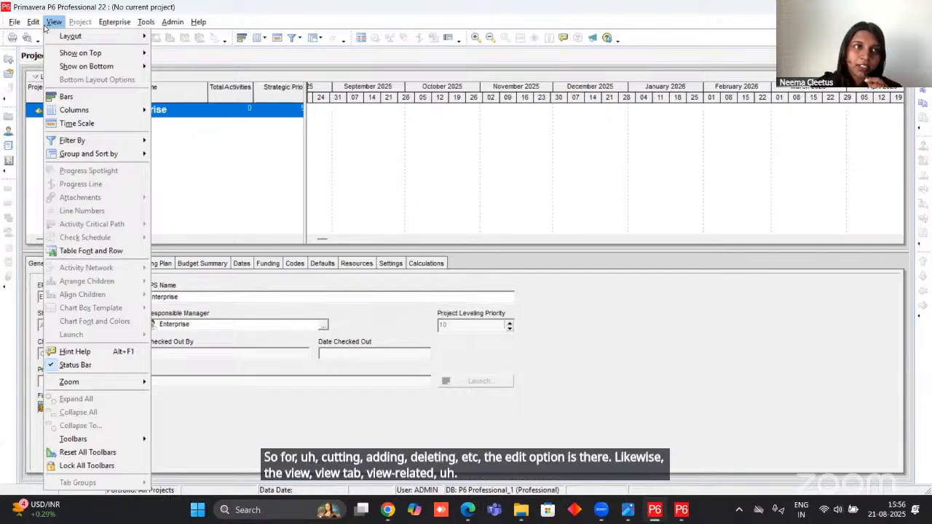
{"action": "left_click", "coordinate": [49, 24]}
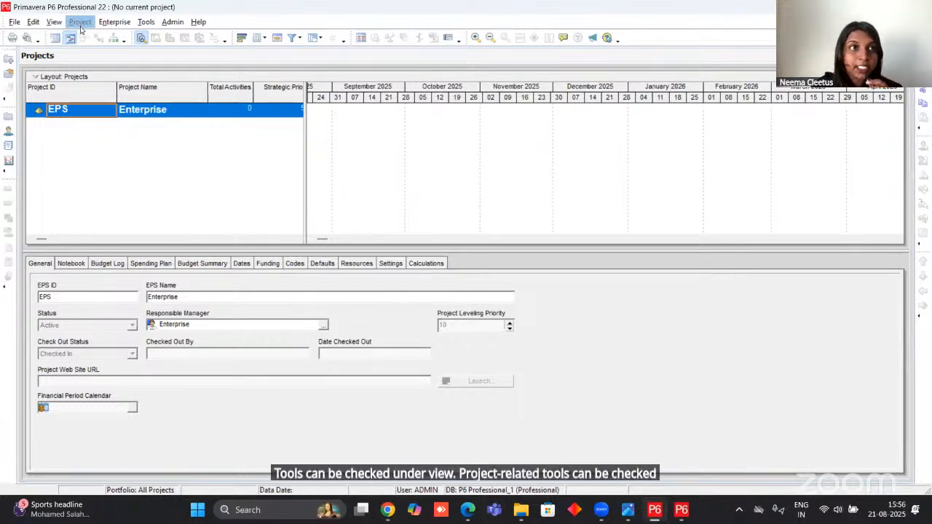
{"action": "left_click", "coordinate": [114, 22]}
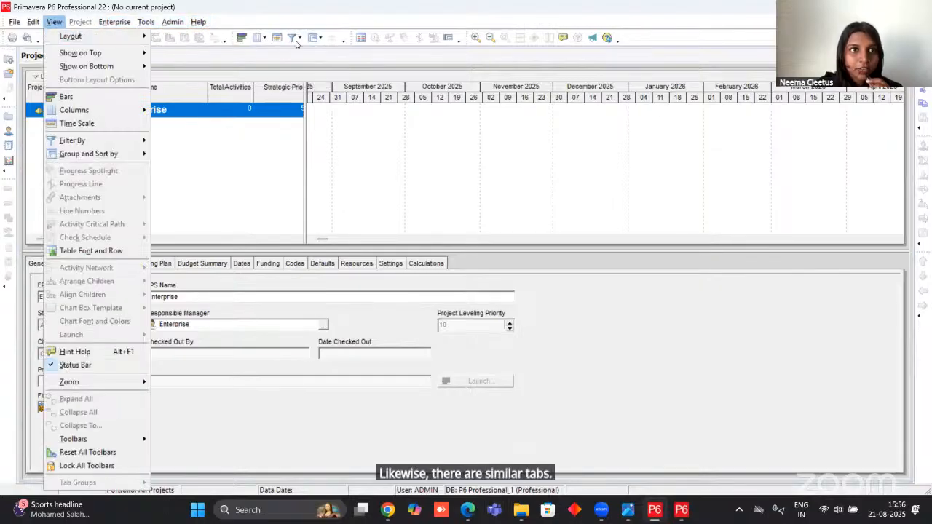
{"action": "left_click", "coordinate": [13, 22]}
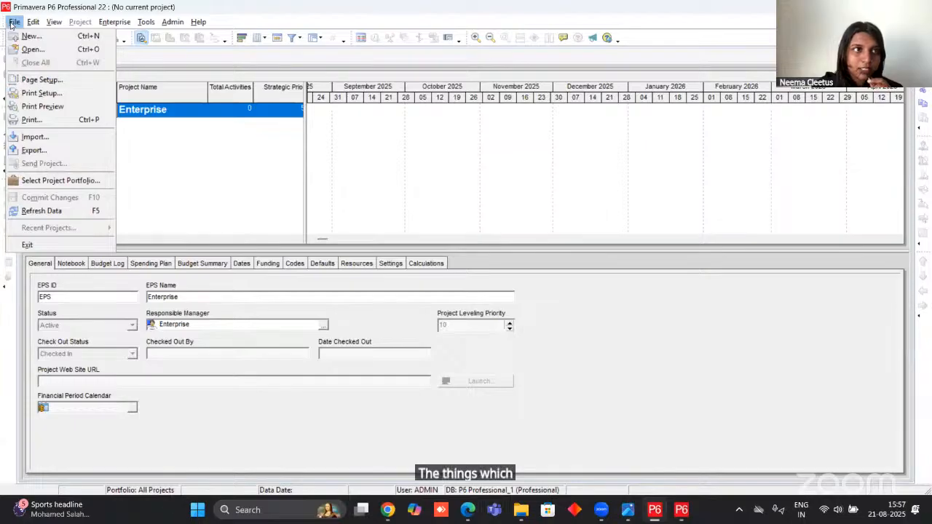
{"action": "mouse_move", "coordinate": [33, 22]}
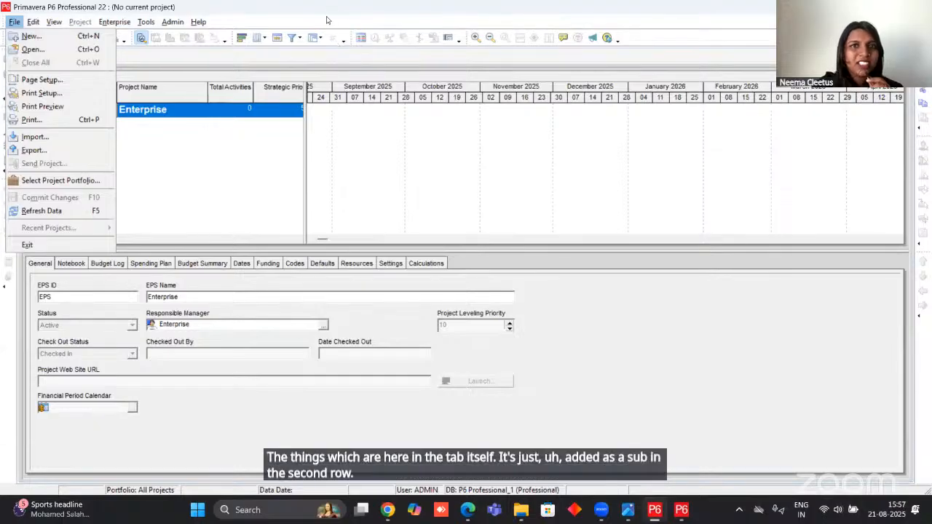
{"action": "left_click", "coordinate": [338, 53]}
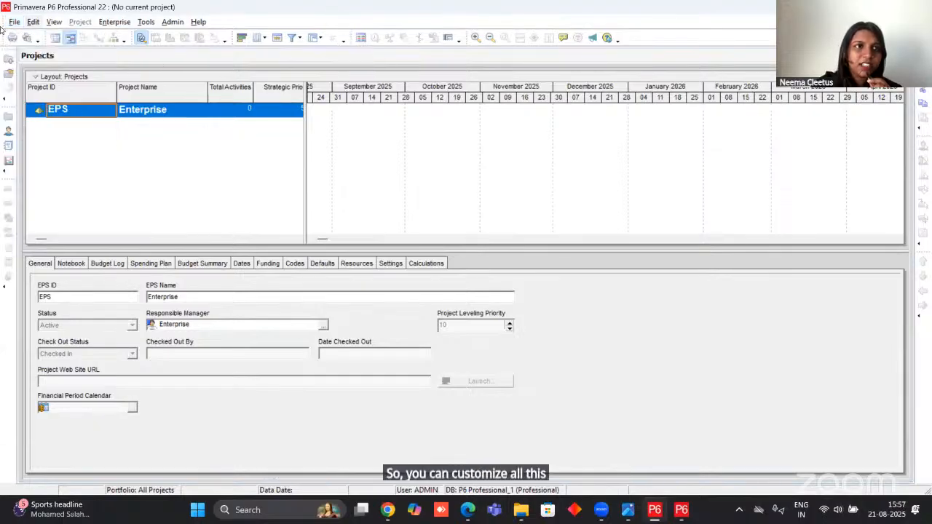
{"action": "left_click", "coordinate": [617, 39]}
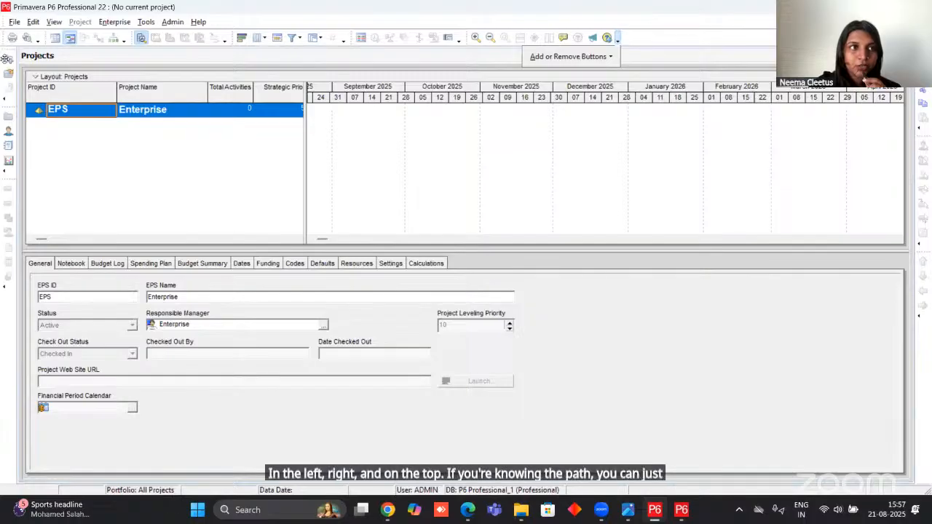
{"action": "left_click", "coordinate": [14, 22]}
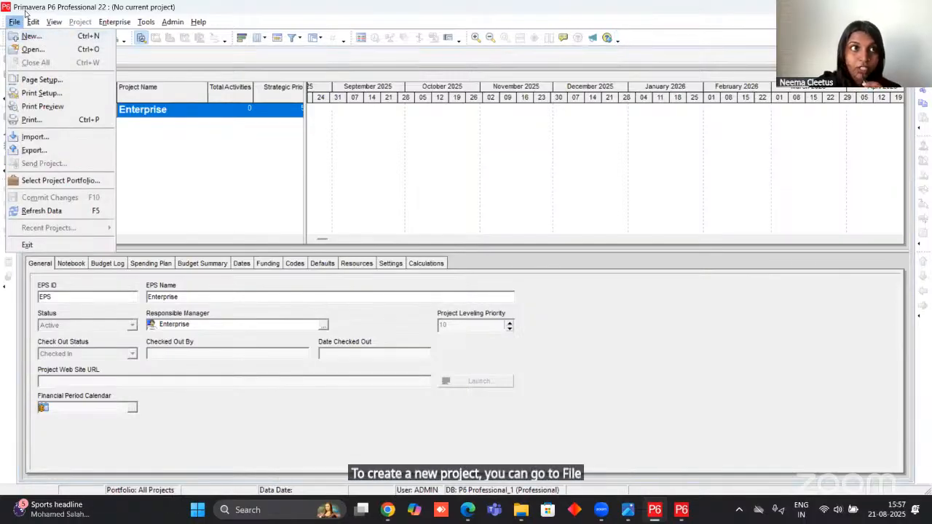
{"action": "left_click", "coordinate": [21, 16]}
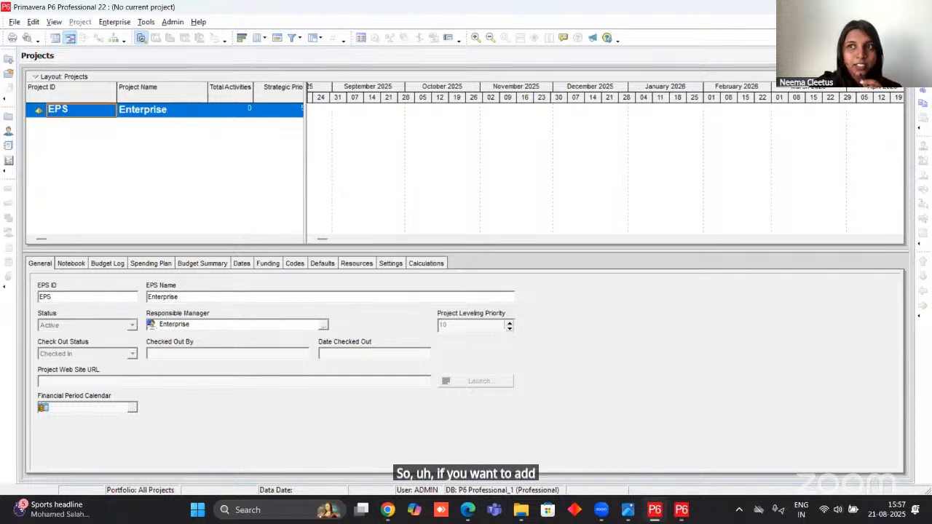
{"action": "left_click", "coordinate": [35, 23]}
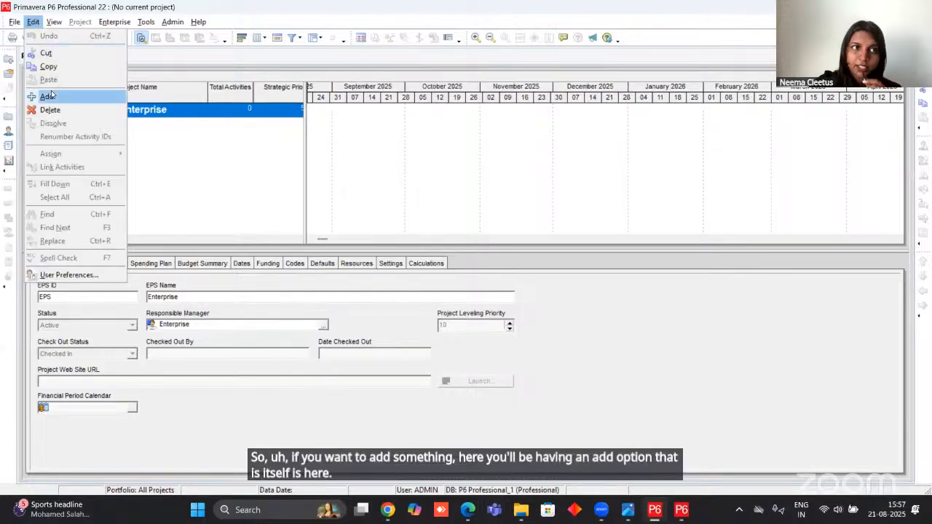
{"action": "left_click", "coordinate": [494, 23]}
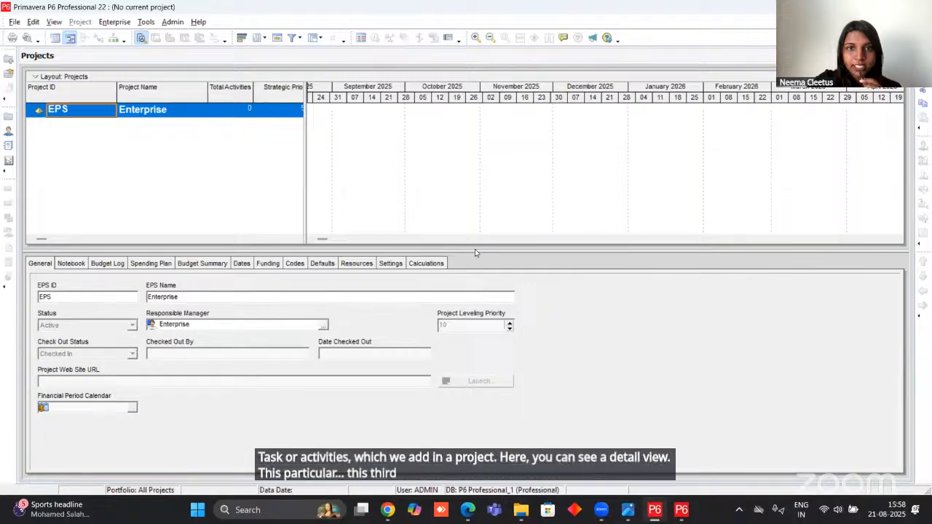
Enlarge the projects table, and in the Enterprise Project Structure set the root element's name to ABC LTD and its ID to ABC.
{"action": "left_click_drag", "start_coordinate": [494, 290], "coordinate": [498, 291]}
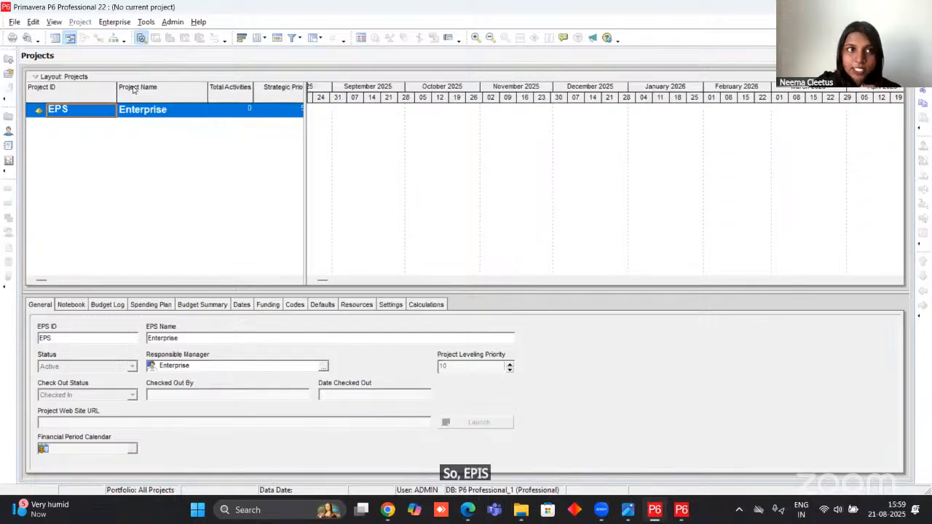
{"action": "left_click", "coordinate": [116, 22]}
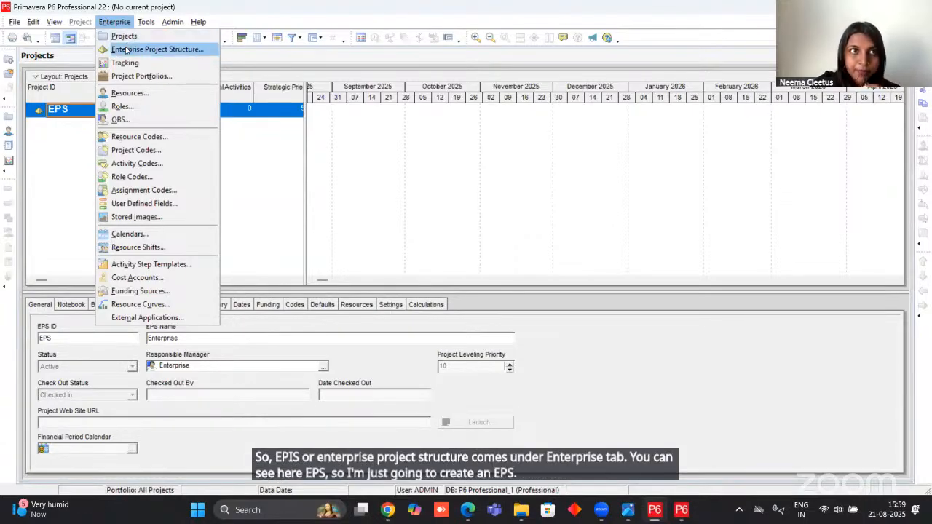
{"action": "left_click", "coordinate": [126, 49]}
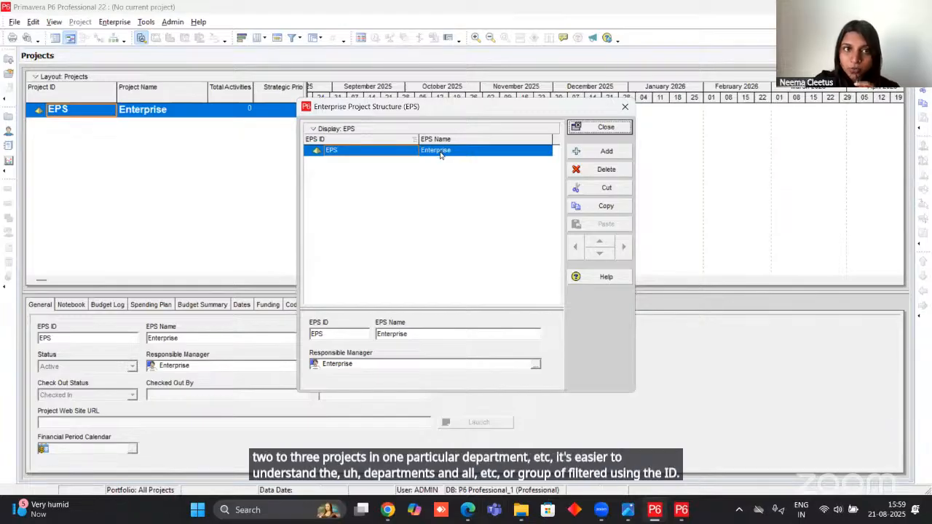
{"action": "left_click", "coordinate": [357, 150]}
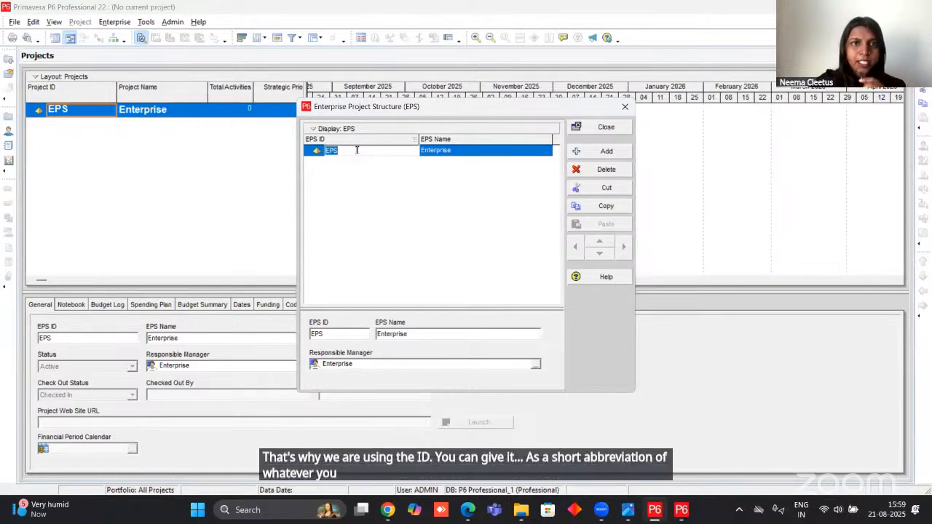
{"action": "left_click", "coordinate": [461, 151]}
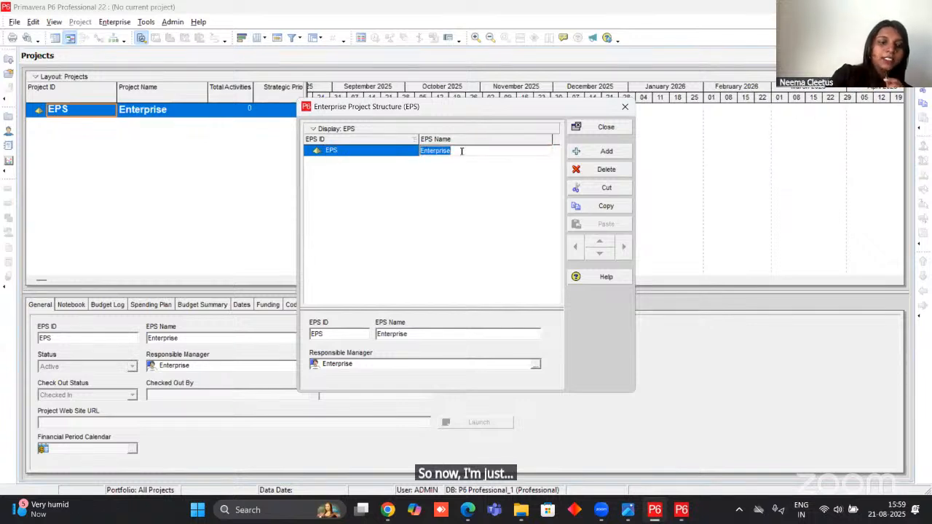
{"action": "type", "text": "ABC"}
{"action": "type", "text": " LTS"}
{"action": "type", "text": "D"}
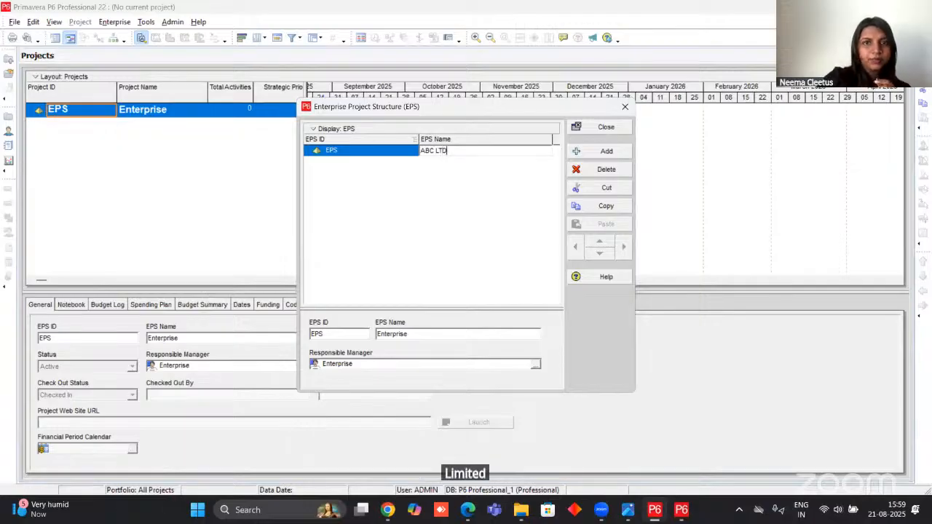
{"action": "left_click", "coordinate": [364, 153]}
{"action": "left_click", "coordinate": [364, 153]}
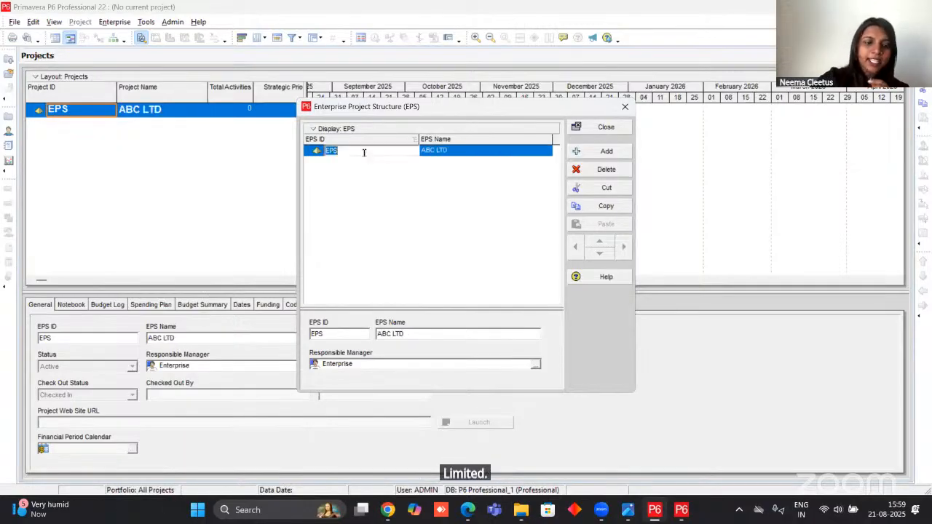
{"action": "type", "text": "ABC"}
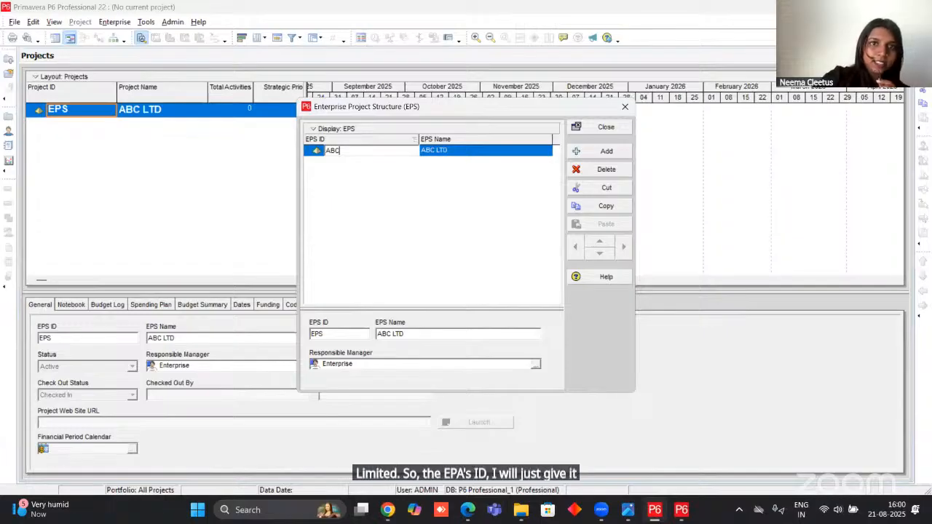
{"action": "key", "text": "Return"}
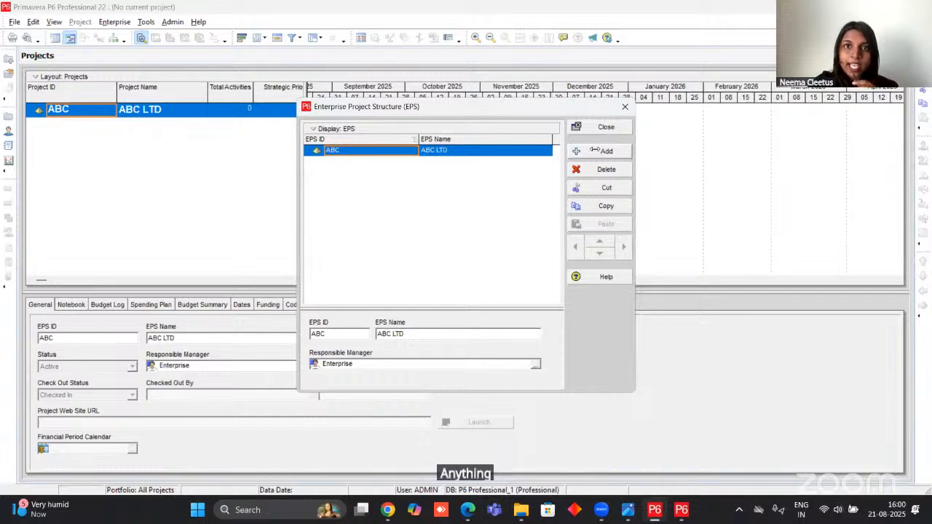
Add an EPS element under ABC LTD, shift it out one level and back in, and nest a second new element beneath it.
{"action": "left_click", "coordinate": [595, 152]}
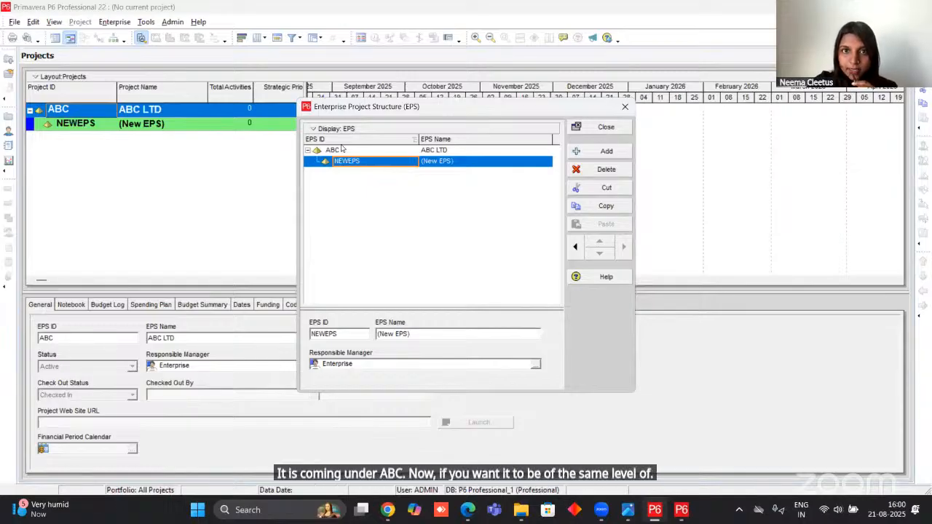
{"action": "left_click", "coordinate": [578, 251]}
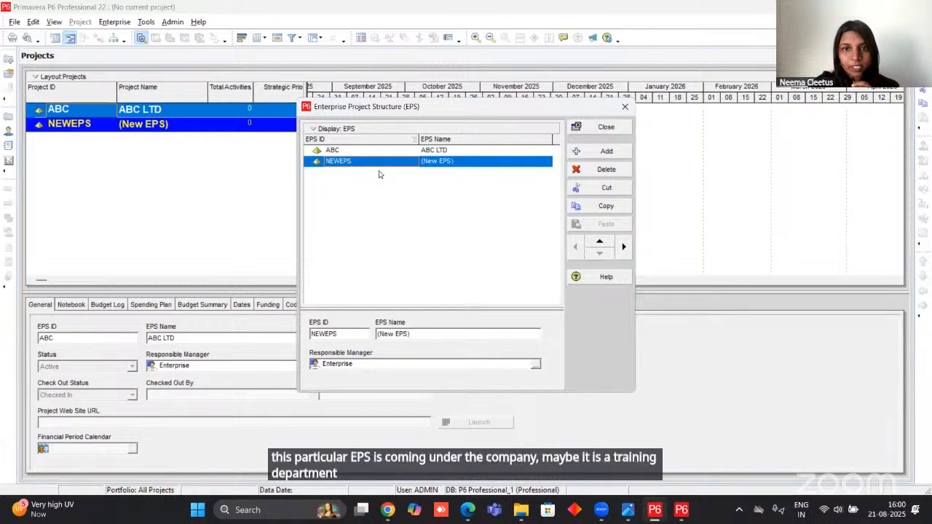
{"action": "left_click", "coordinate": [624, 248]}
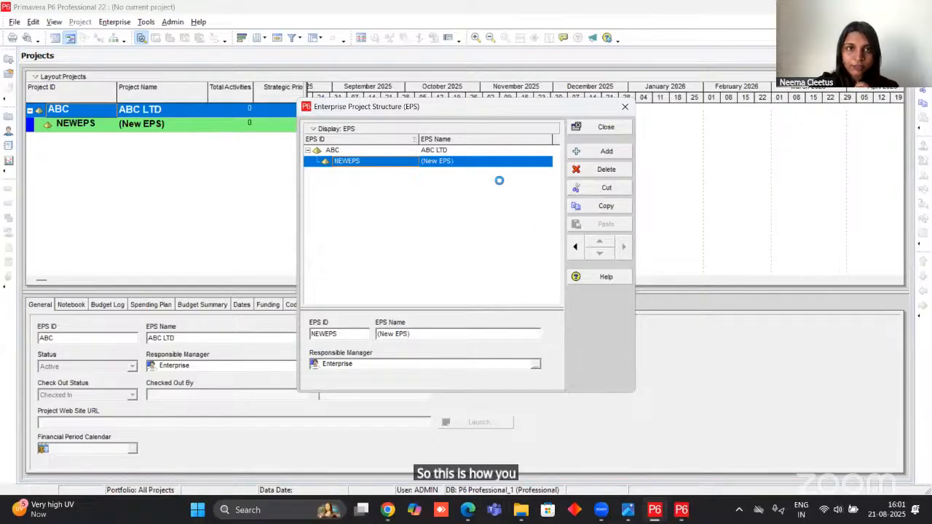
{"action": "left_click", "coordinate": [585, 155]}
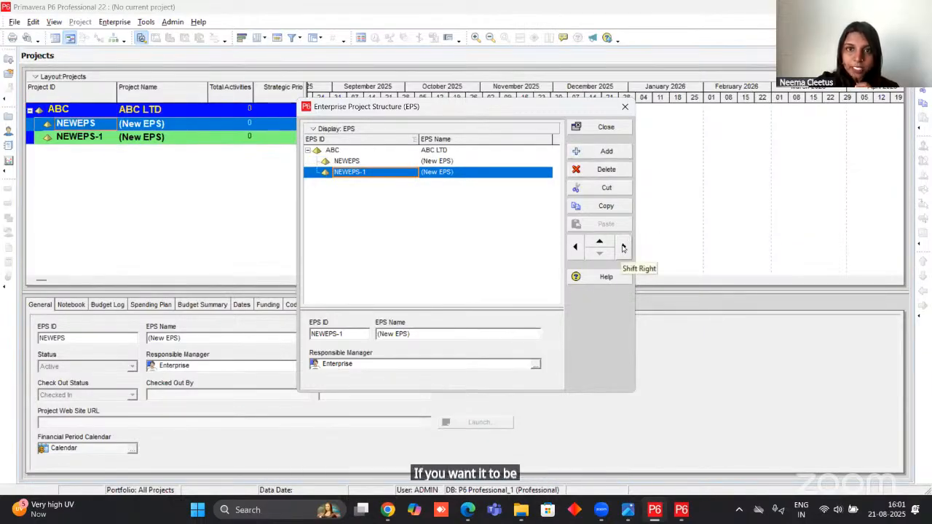
{"action": "left_click", "coordinate": [624, 248]}
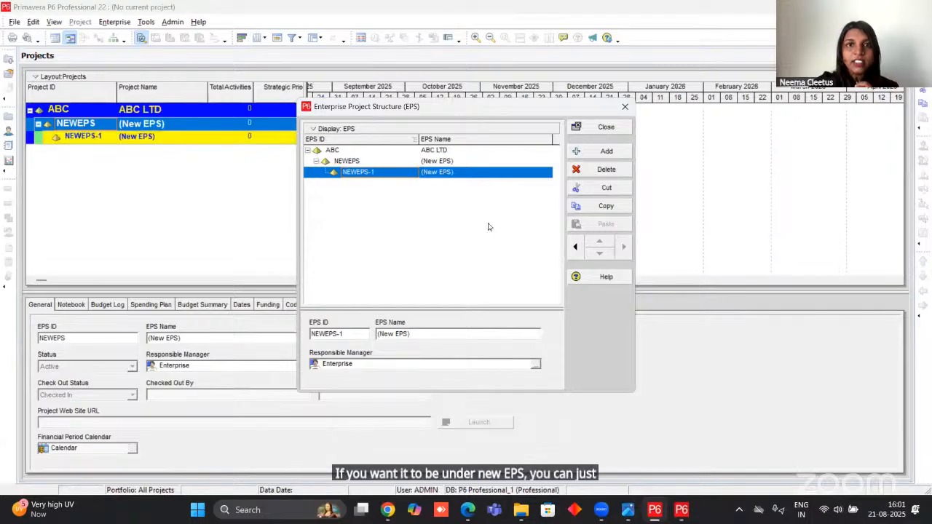
Delete both new EPS elements under ABC LTD, confirming each deletion.
{"action": "left_click", "coordinate": [594, 173]}
{"action": "left_click", "coordinate": [439, 275]}
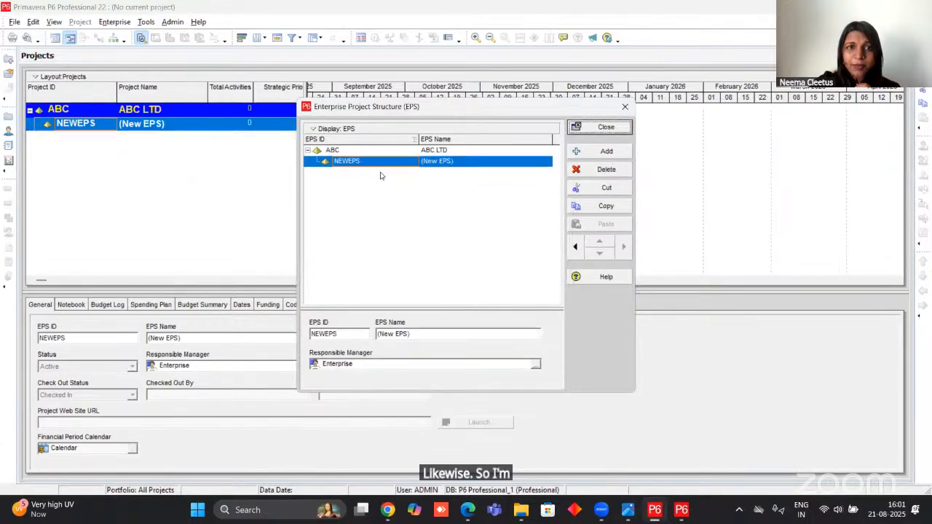
{"action": "left_click", "coordinate": [607, 169]}
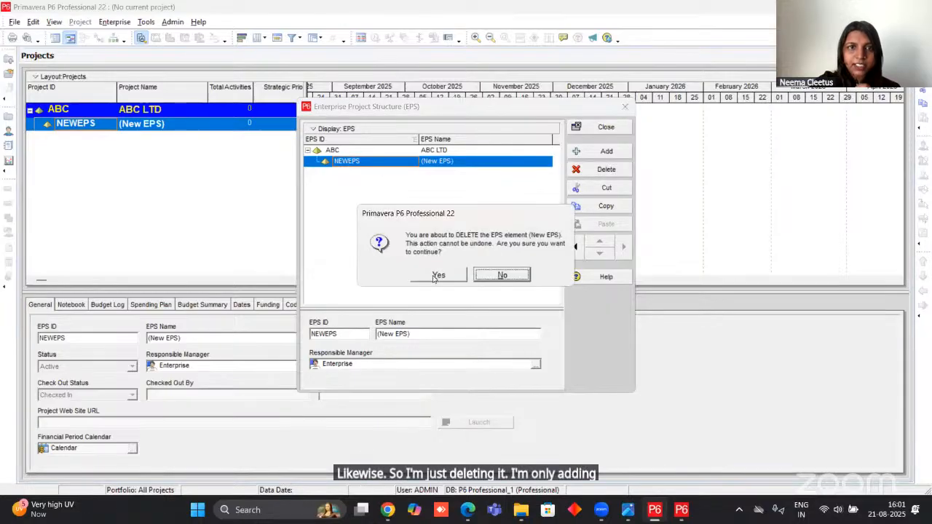
{"action": "left_click", "coordinate": [440, 275]}
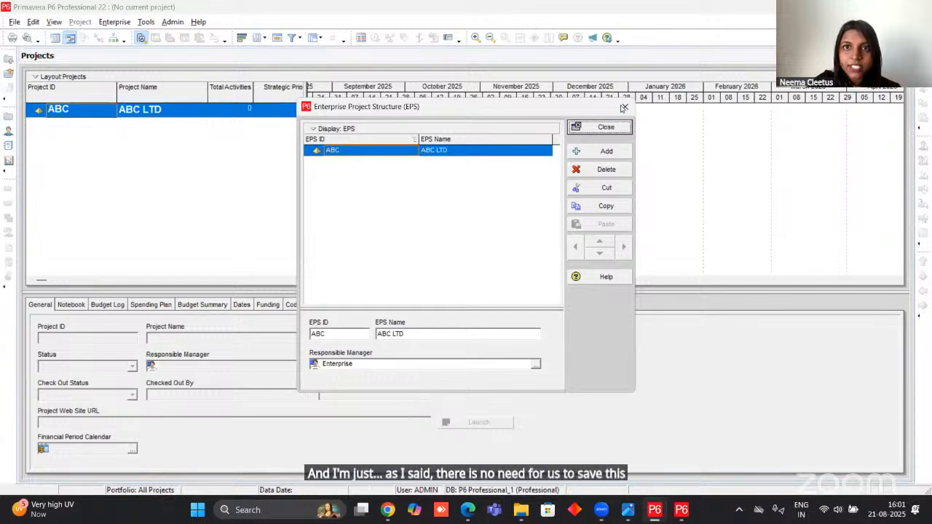
Close the Enterprise Project Structure and open the PRIMAVERA PROJECT PDF from the Downloads folder to review the sample OBS elements.
{"action": "left_click", "coordinate": [606, 128]}
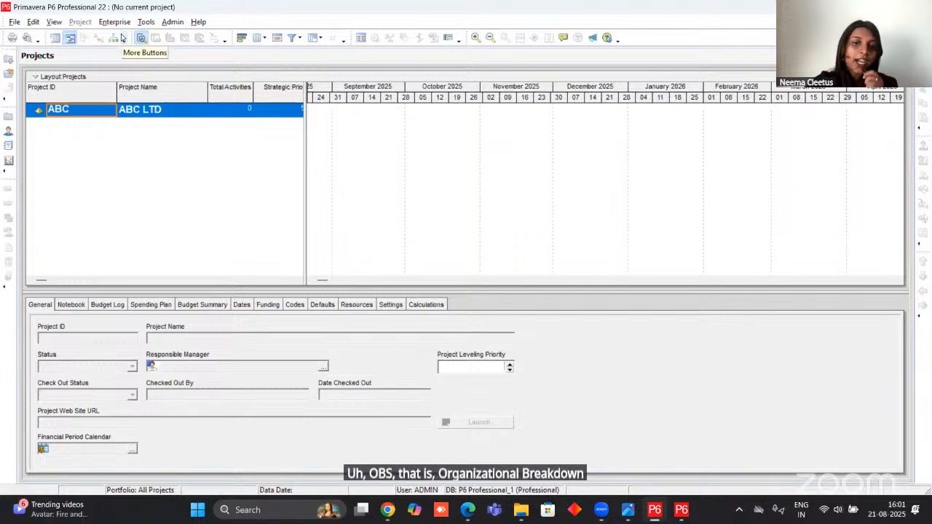
{"action": "mouse_move", "coordinate": [388, 497]}
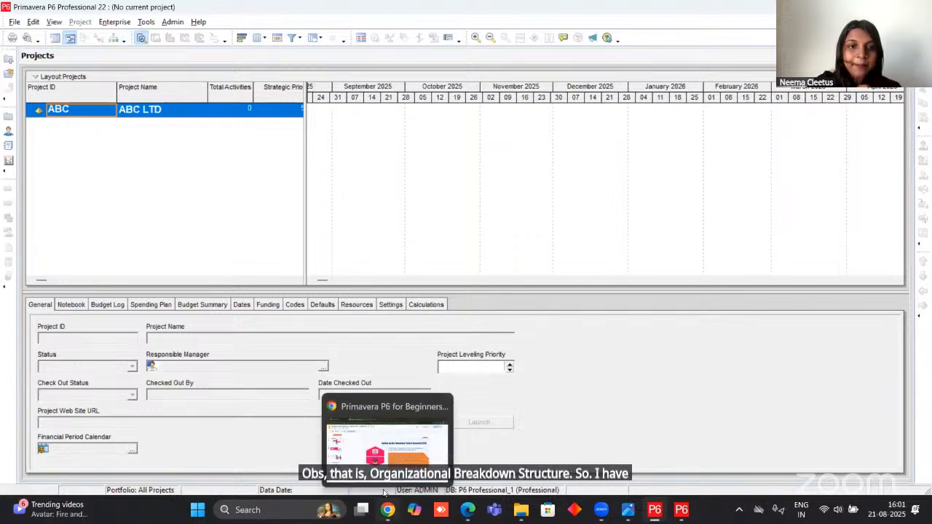
{"action": "mouse_move", "coordinate": [521, 507]}
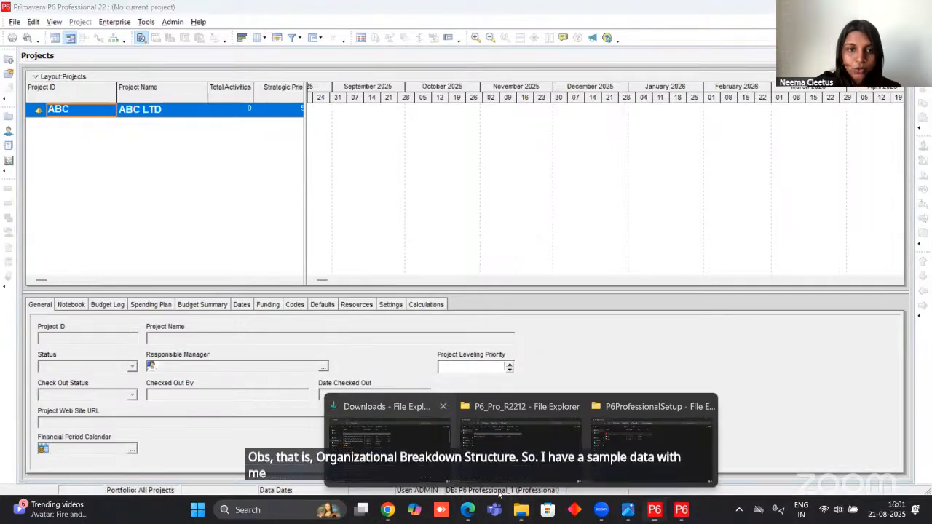
{"action": "left_click", "coordinate": [389, 436]}
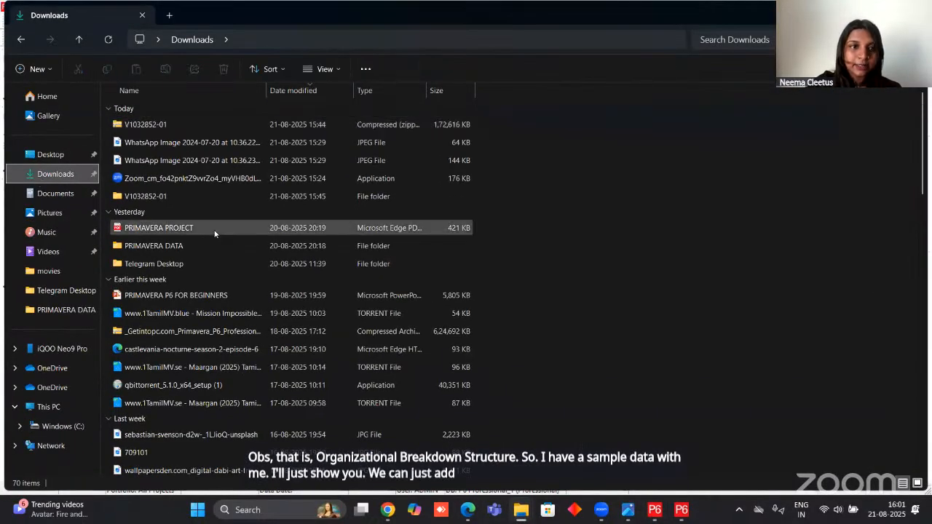
{"action": "left_click", "coordinate": [215, 230]}
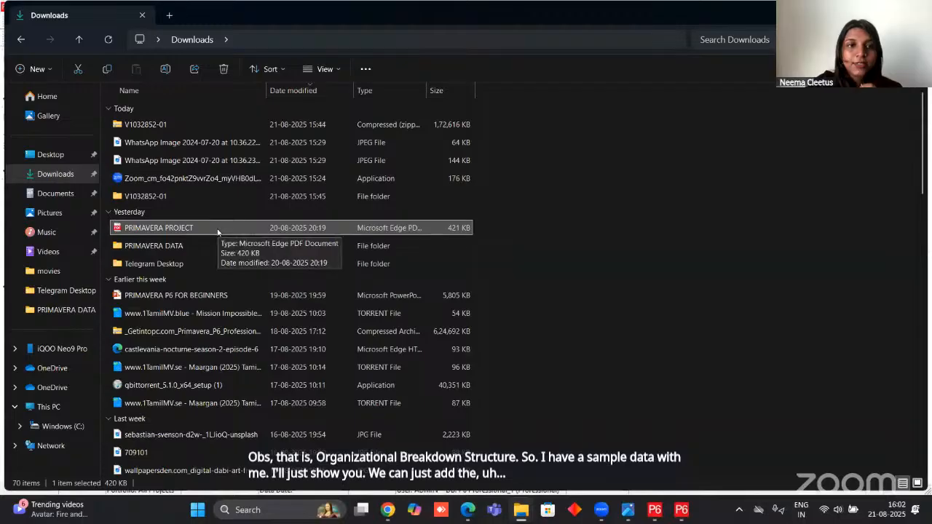
{"action": "double_click", "coordinate": [219, 230]}
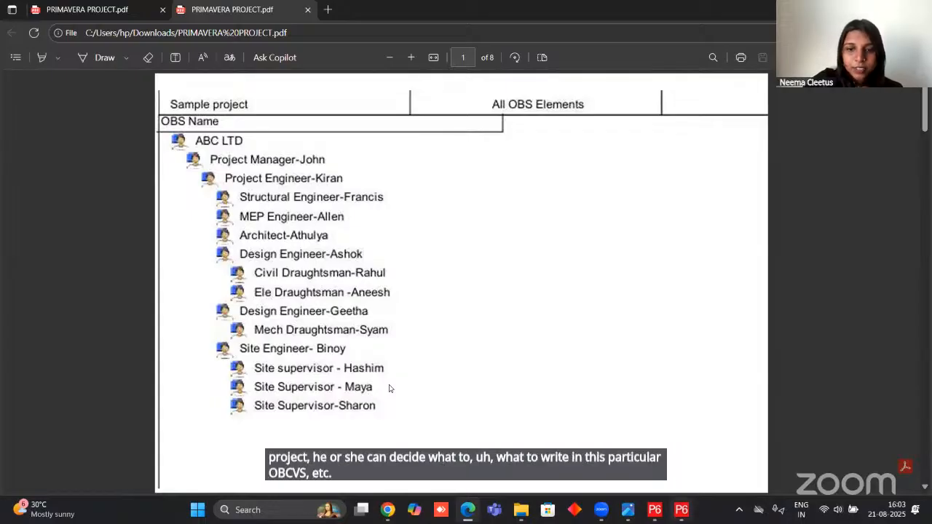
Switch from the sample PDF to Primavera P6, open the Organizational Breakdown Structure, and rename the root element Enterprise as ABC LTD.
{"action": "left_click", "coordinate": [647, 501]}
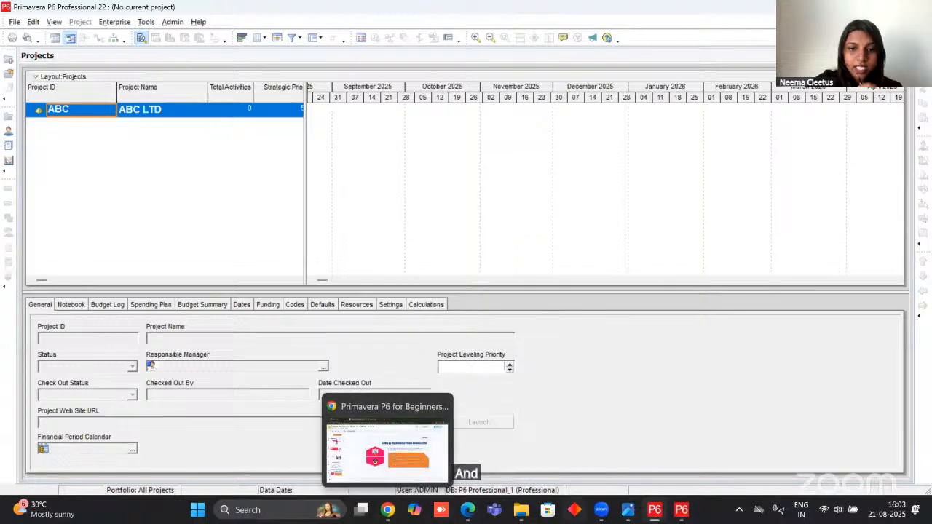
{"action": "left_click", "coordinate": [467, 517]}
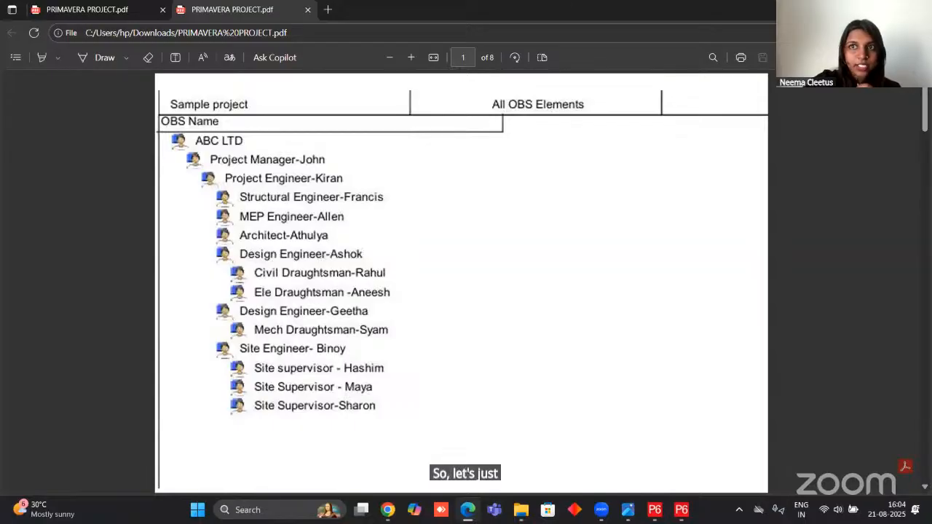
{"action": "left_click", "coordinate": [862, 9]}
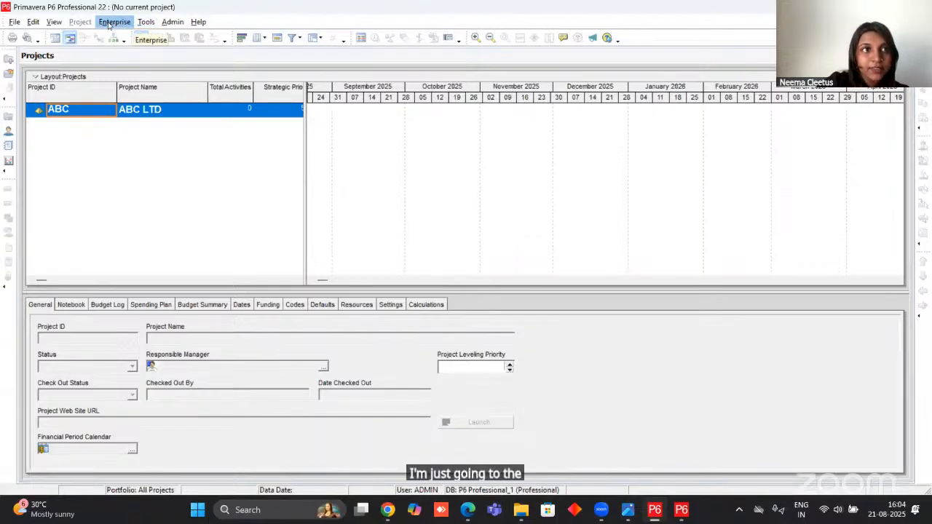
{"action": "left_click", "coordinate": [110, 22]}
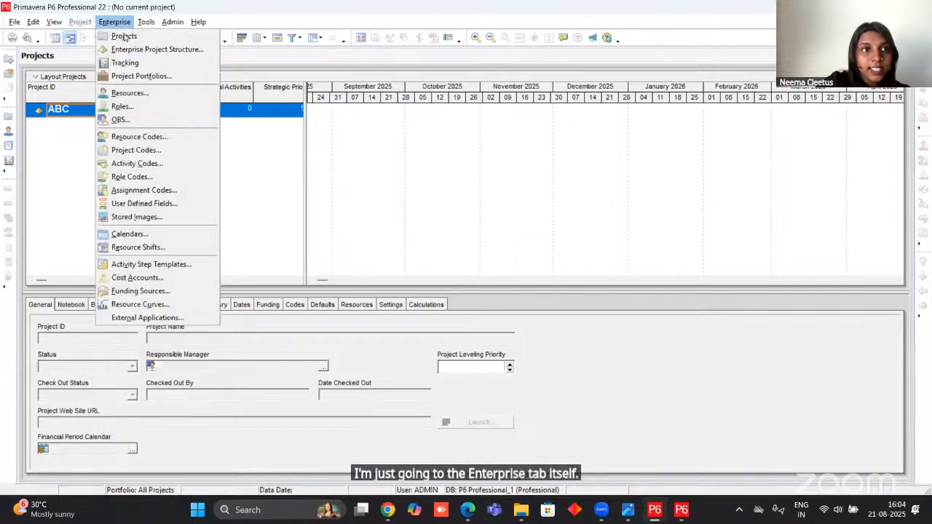
{"action": "left_click", "coordinate": [119, 120]}
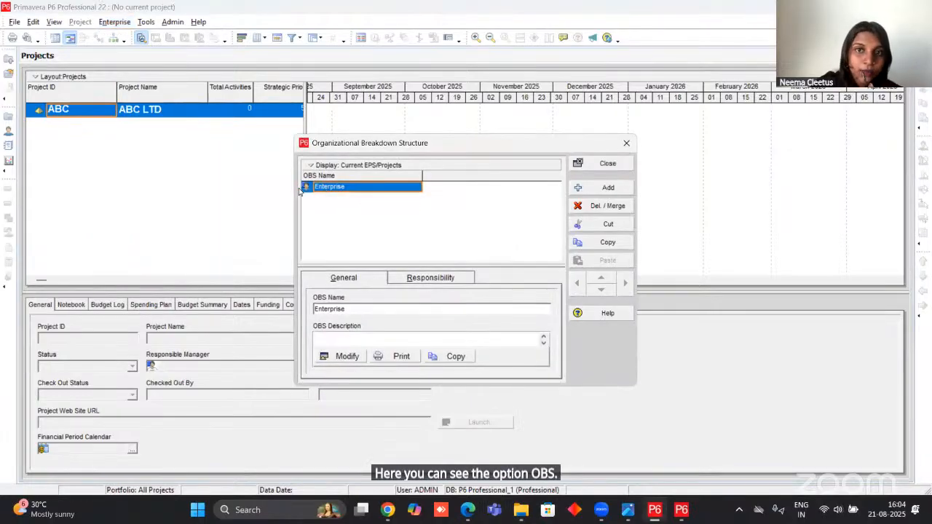
{"action": "left_click", "coordinate": [372, 192]}
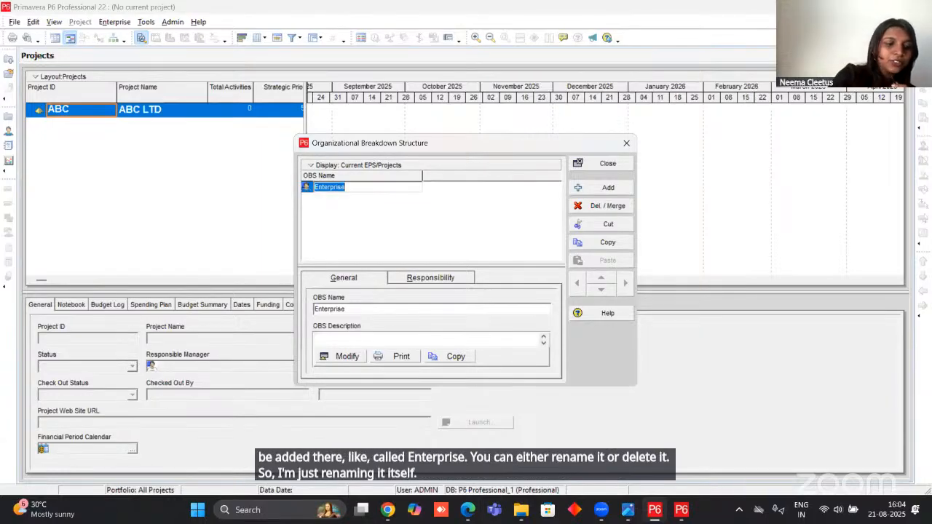
{"action": "type", "text": "ABC LTD"}
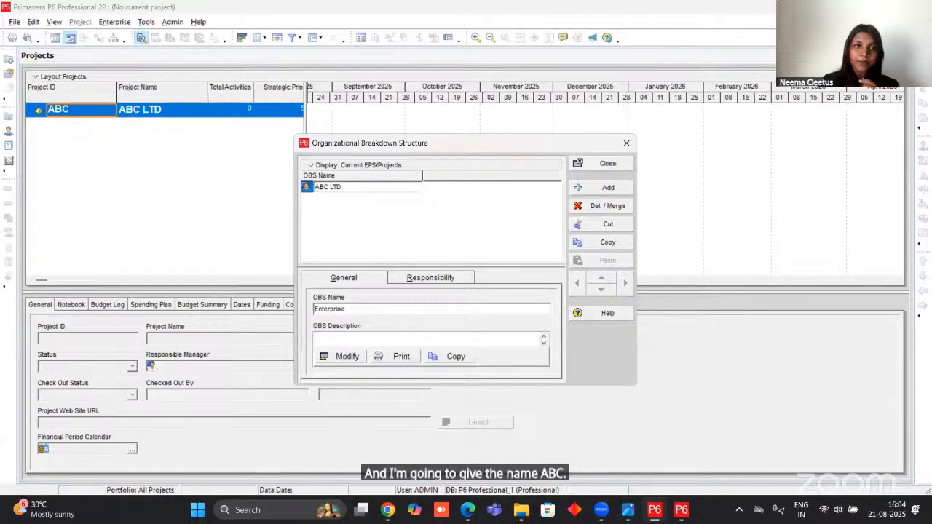
{"action": "left_click", "coordinate": [422, 210]}
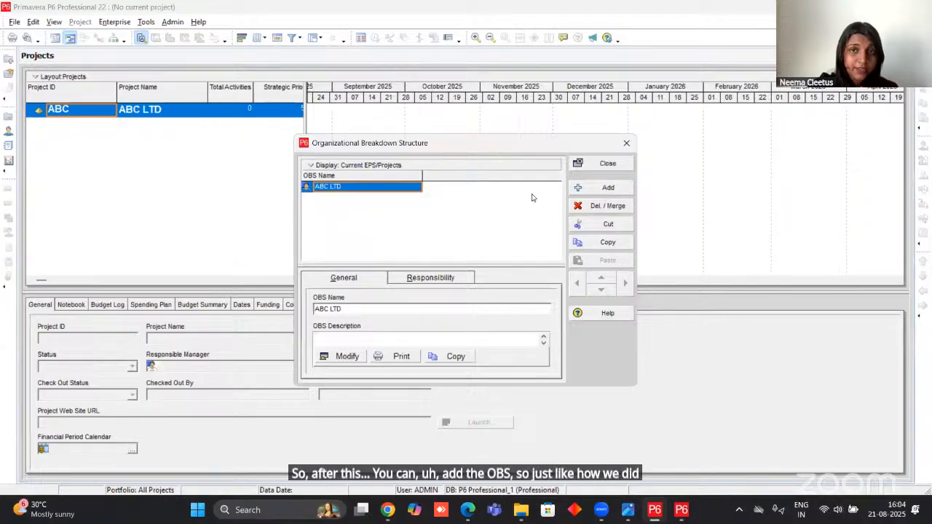
Add an OBS element under ABC LTD, accepting the filter change to all OBS elements, and name it Project Manager as in the sample PDF.
{"action": "left_click", "coordinate": [609, 189]}
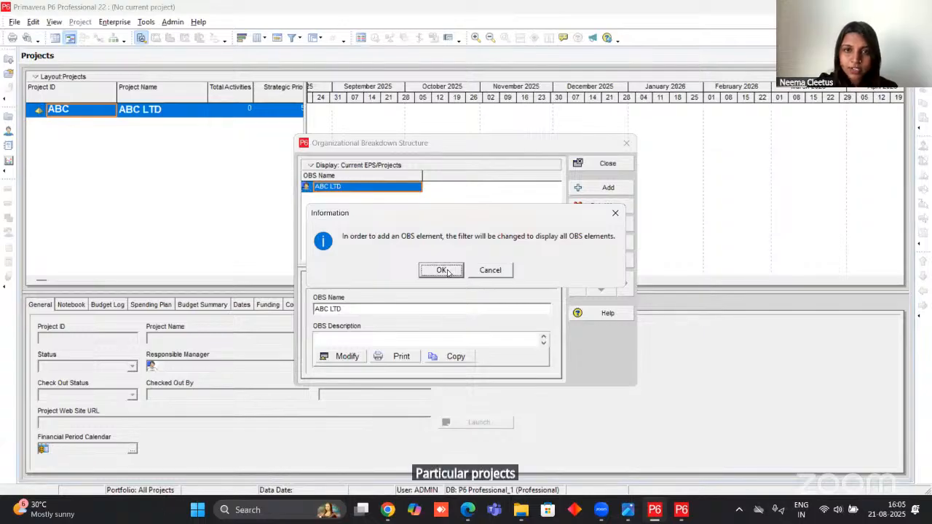
{"action": "left_click", "coordinate": [441, 270]}
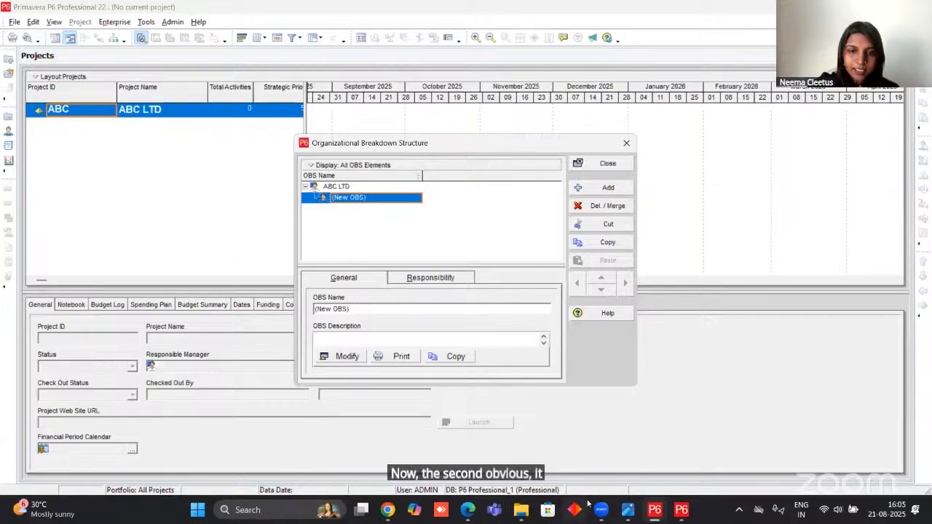
{"action": "left_click", "coordinate": [468, 514]}
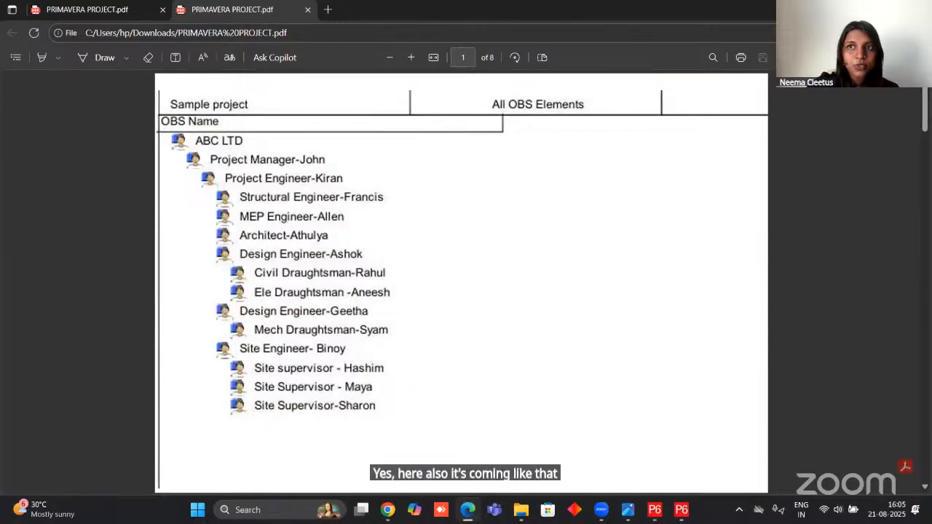
{"action": "left_click", "coordinate": [862, 10]}
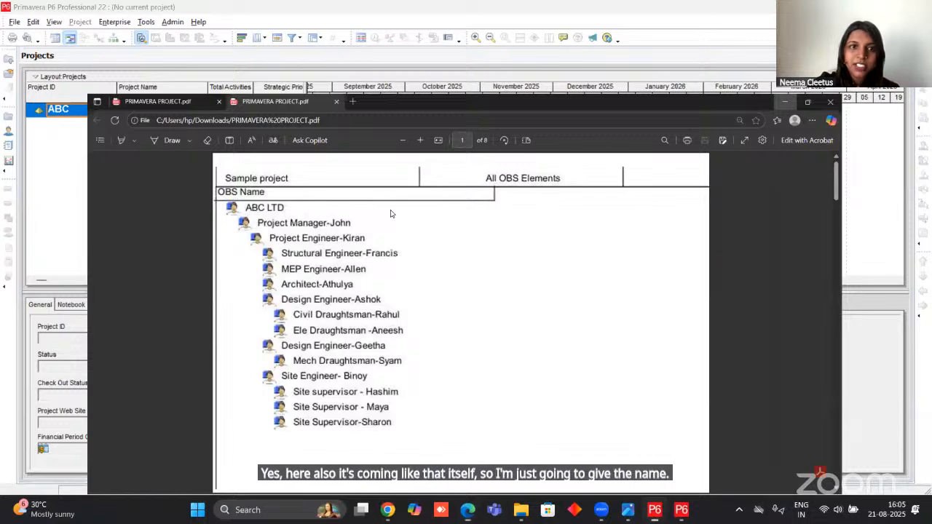
{"action": "type", "text": "Project"}
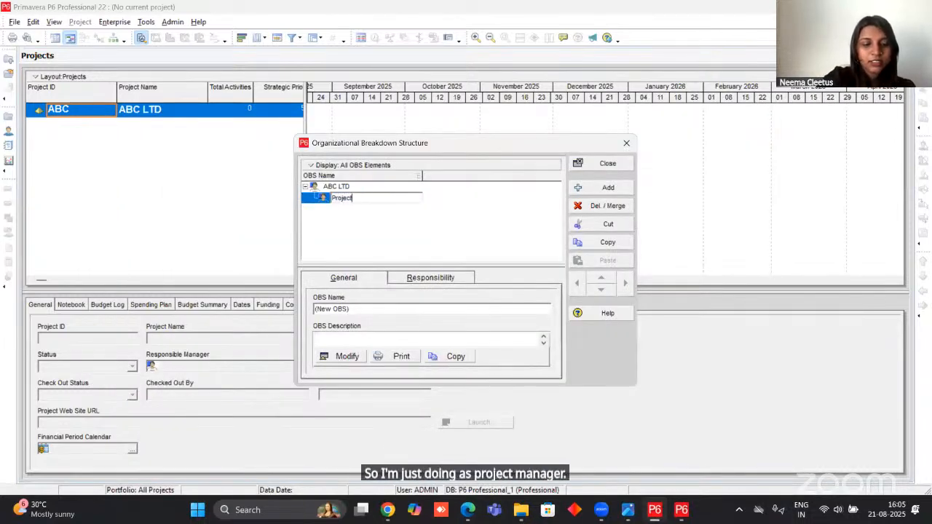
{"action": "type", "text": " Manageer"}
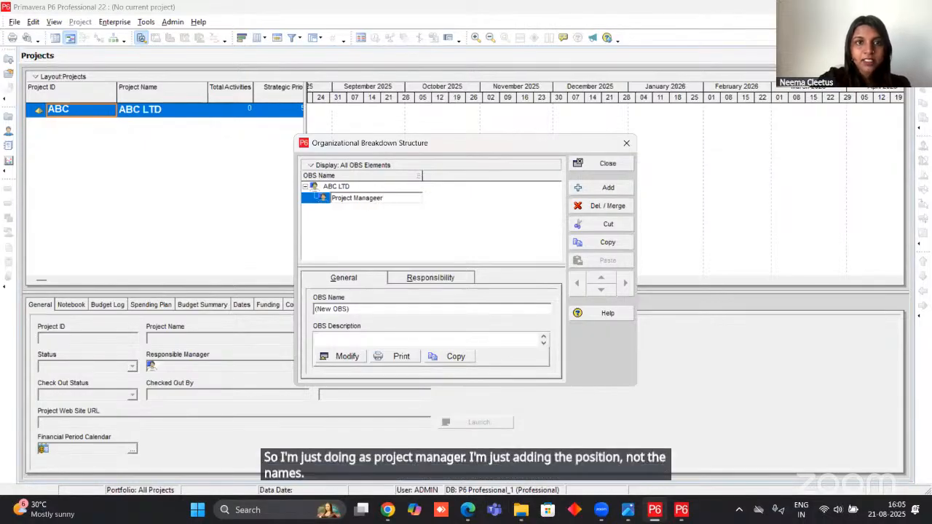
{"action": "left_click", "coordinate": [399, 211]}
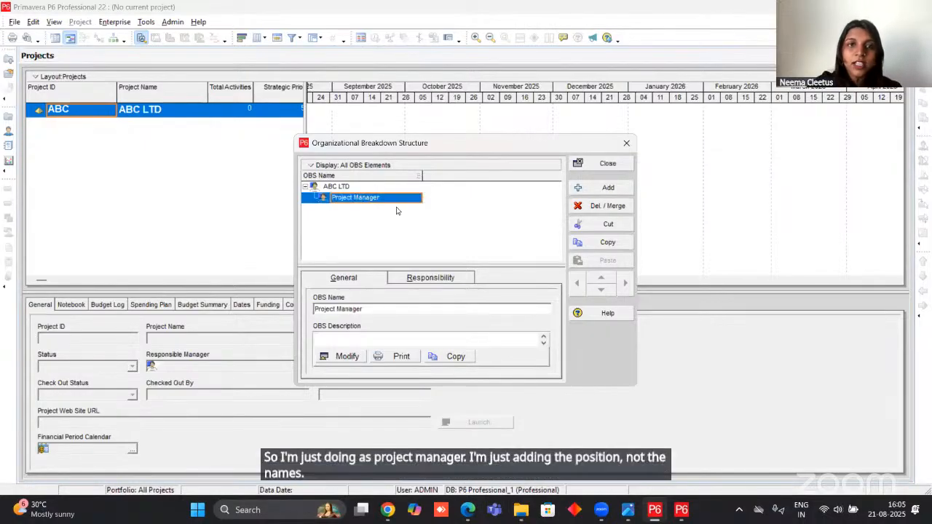
Add another OBS element, nest it beneath Project Manager following the sample PDF hierarchy, and name it Project Engineer.
{"action": "left_click", "coordinate": [603, 190]}
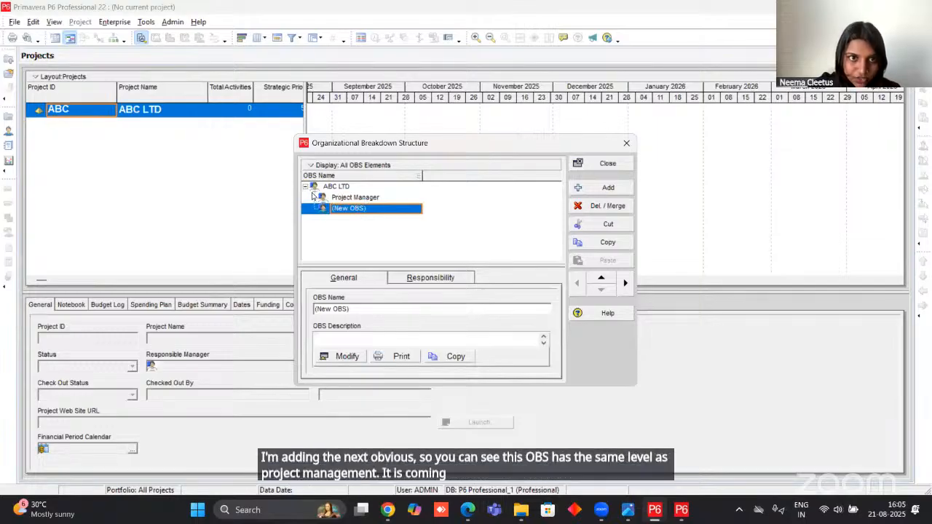
{"action": "left_click", "coordinate": [467, 510]}
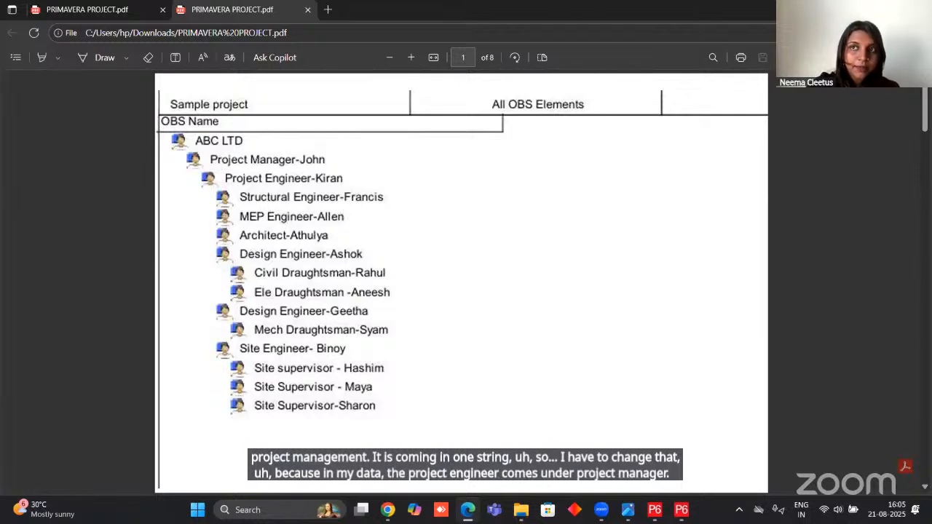
{"action": "left_click", "coordinate": [862, 10]}
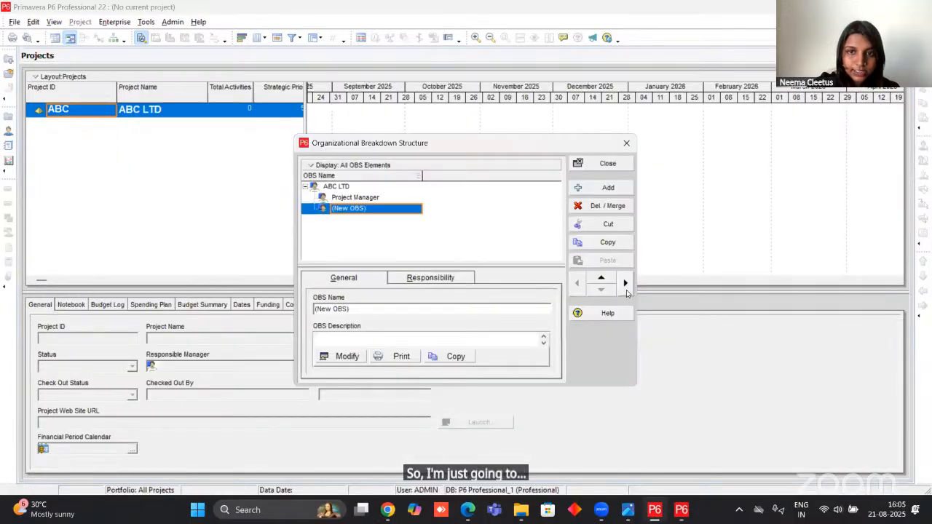
{"action": "left_click", "coordinate": [624, 284]}
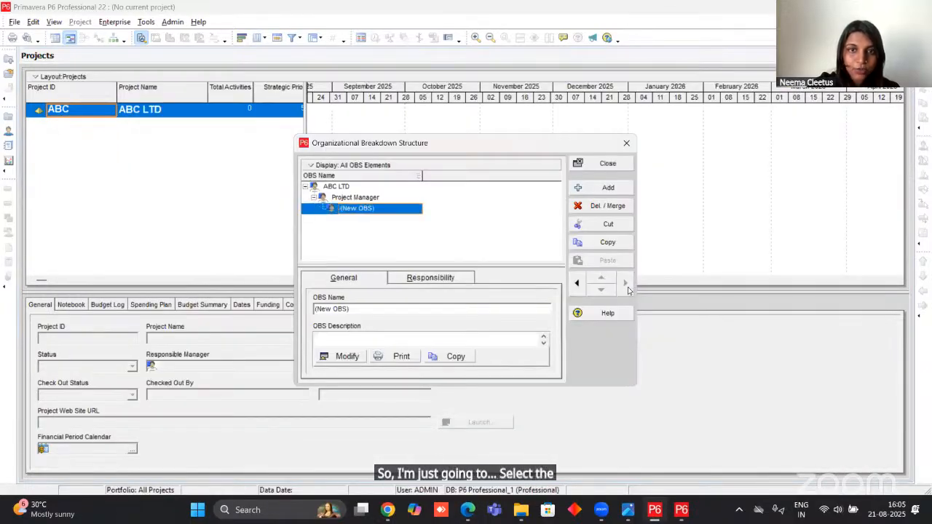
{"action": "left_click", "coordinate": [386, 209]}
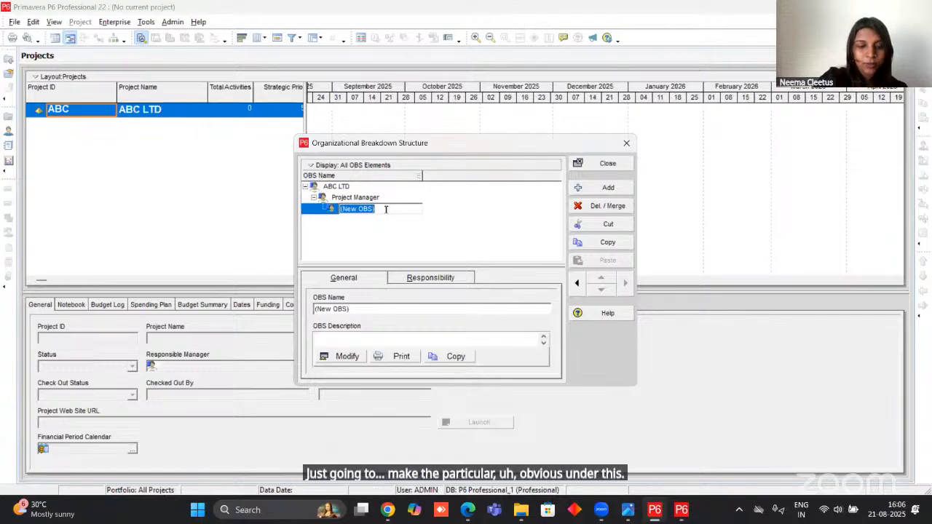
{"action": "type", "text": "Pr"}
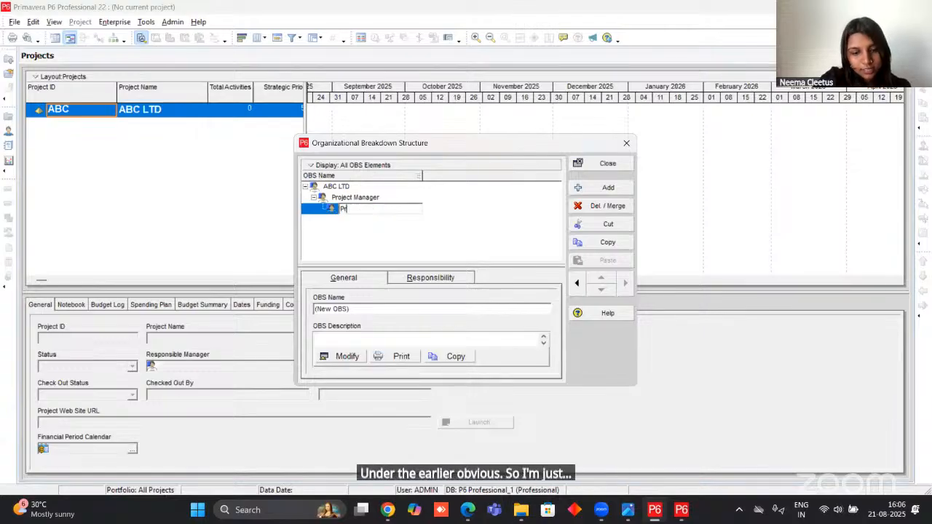
{"action": "type", "text": "oject E"}
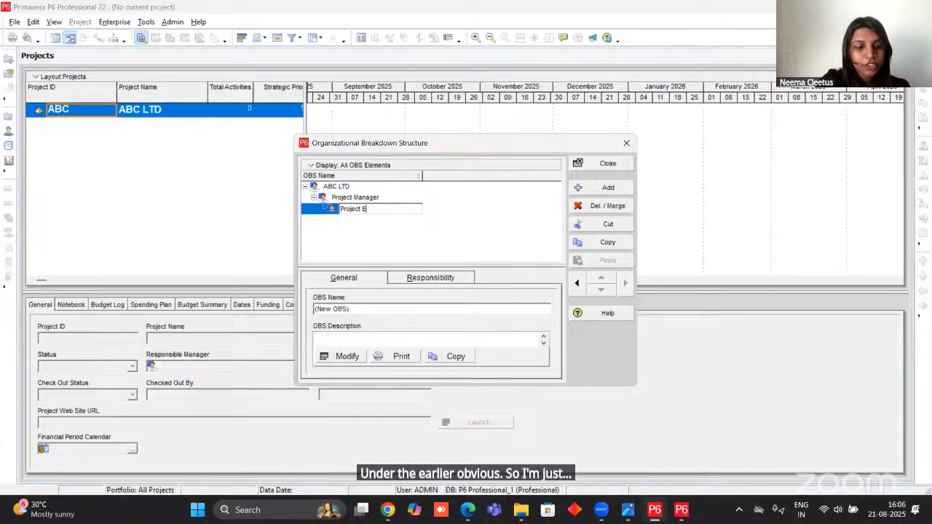
{"action": "type", "text": "ngineer"}
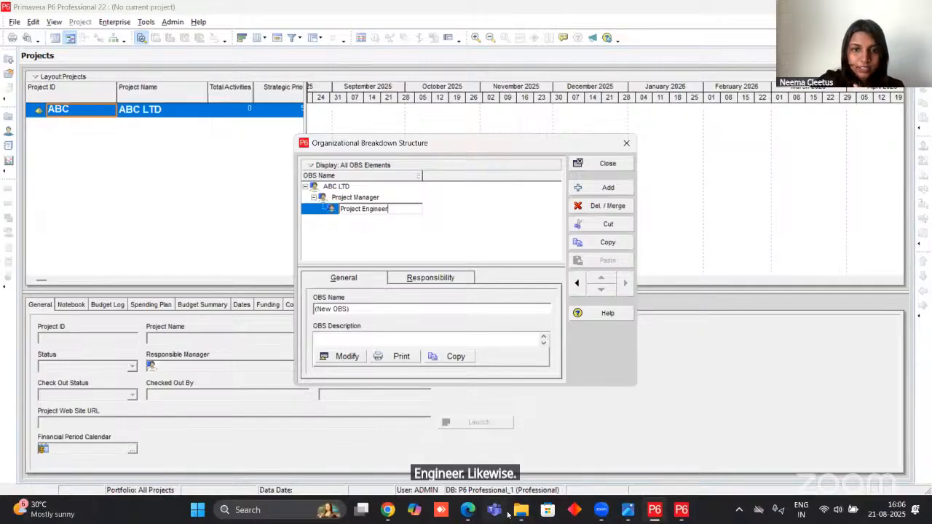
Consult the sample PDF, add an OBS element named Structural Engineer nested under Project Engineer, and close the Organizational Breakdown Structure.
{"action": "left_click", "coordinate": [466, 437]}
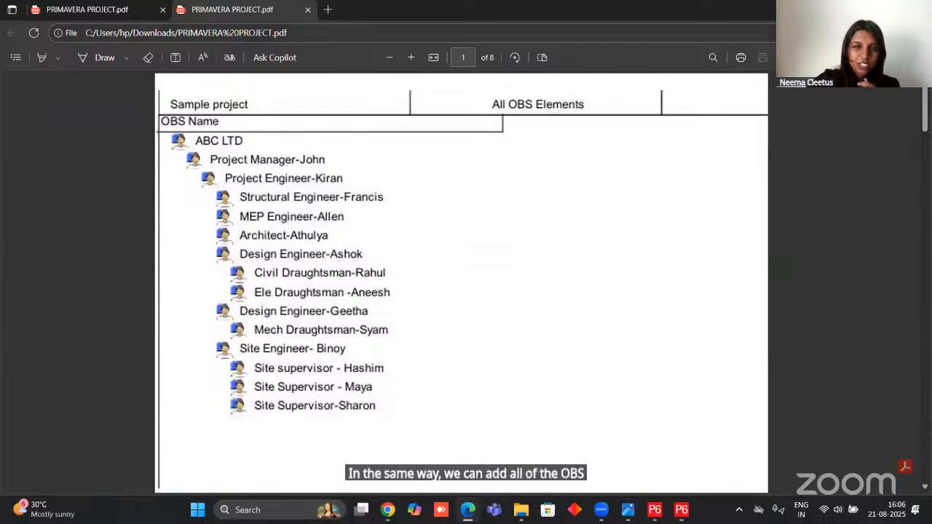
{"action": "left_click", "coordinate": [862, 9]}
{"action": "left_click", "coordinate": [608, 187]}
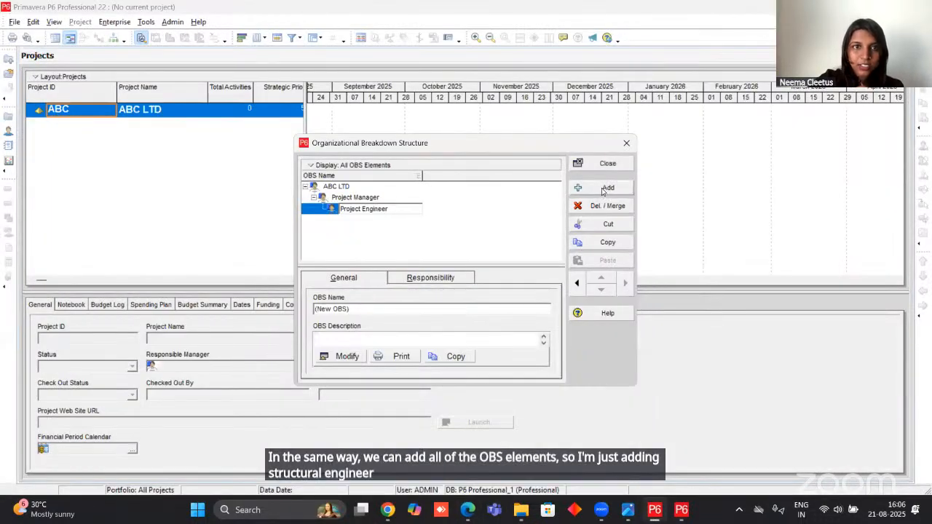
{"action": "left_click", "coordinate": [624, 282]}
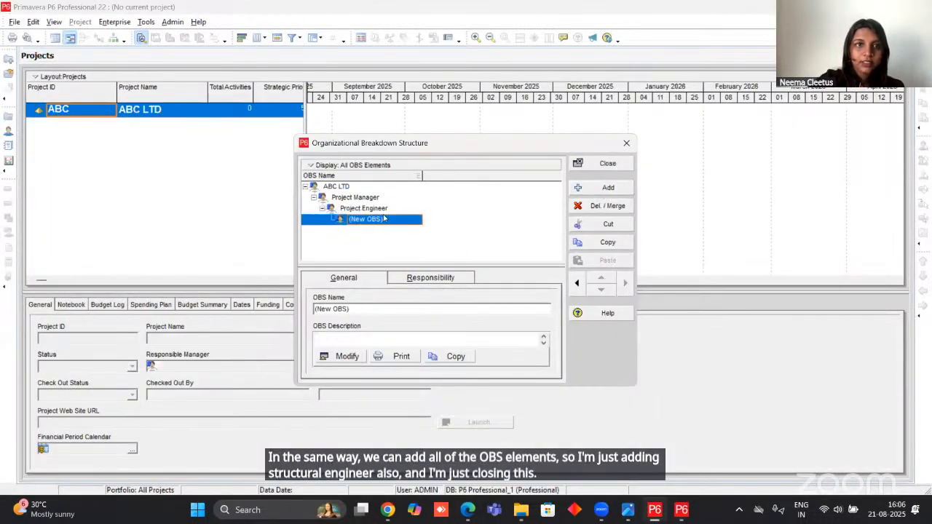
{"action": "left_click", "coordinate": [383, 219]}
{"action": "type", "text": "Structural Engineer"}
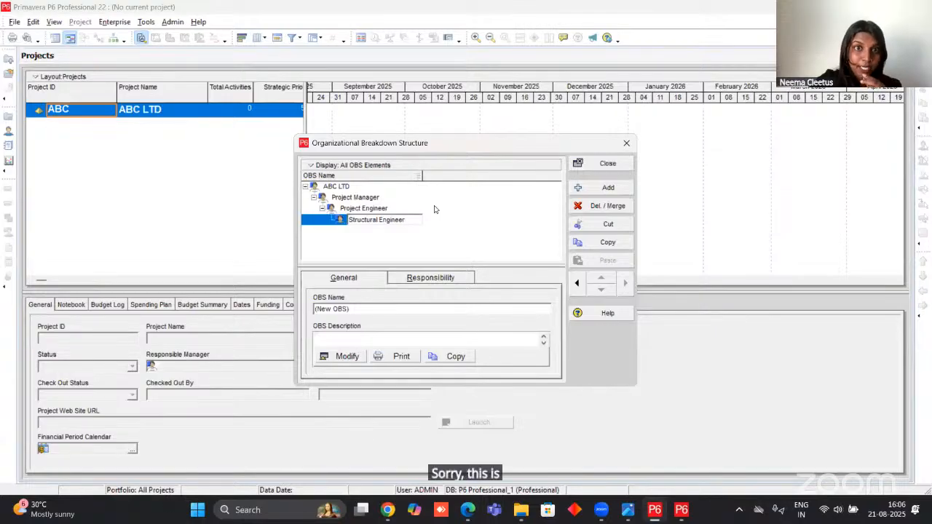
{"action": "left_click", "coordinate": [602, 167]}
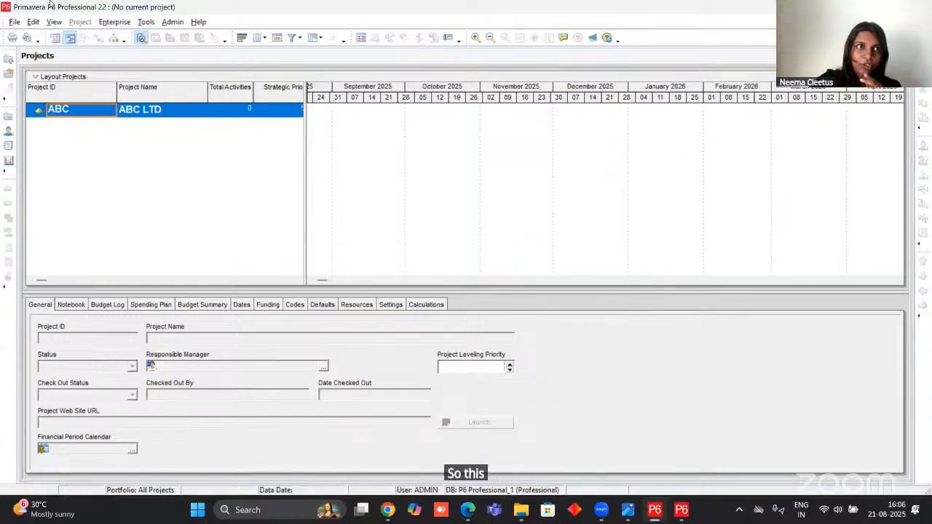
Reopen the Organizational Breakdown Structure to check that the added elements were saved, and close it again.
{"action": "left_click", "coordinate": [115, 21]}
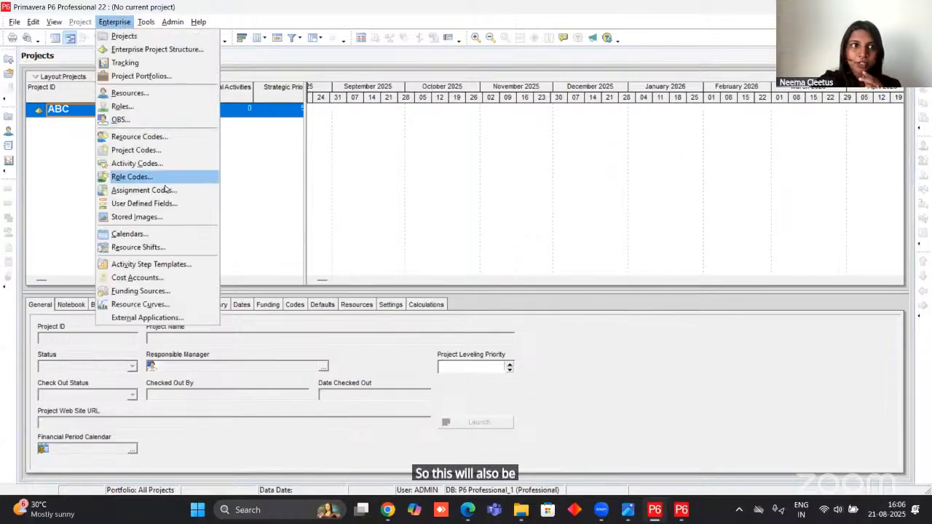
{"action": "left_click", "coordinate": [121, 120]}
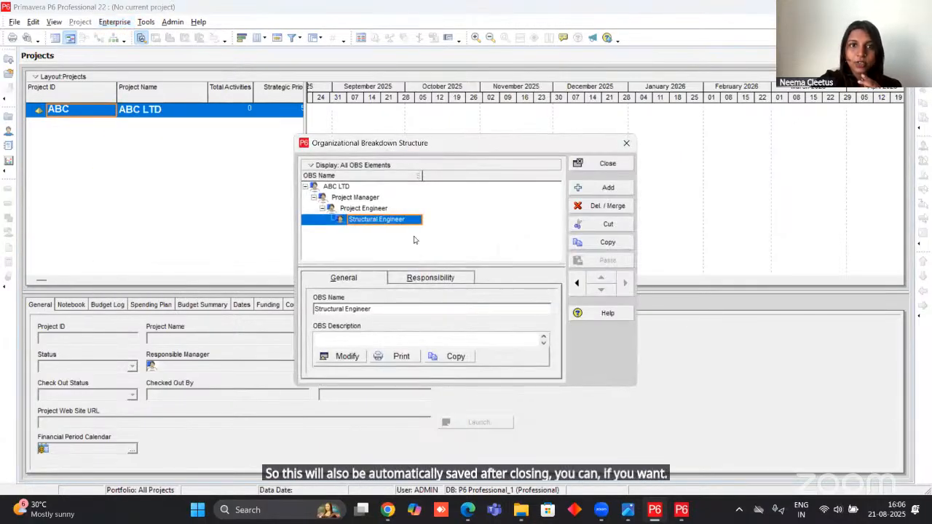
{"action": "left_click", "coordinate": [604, 163]}
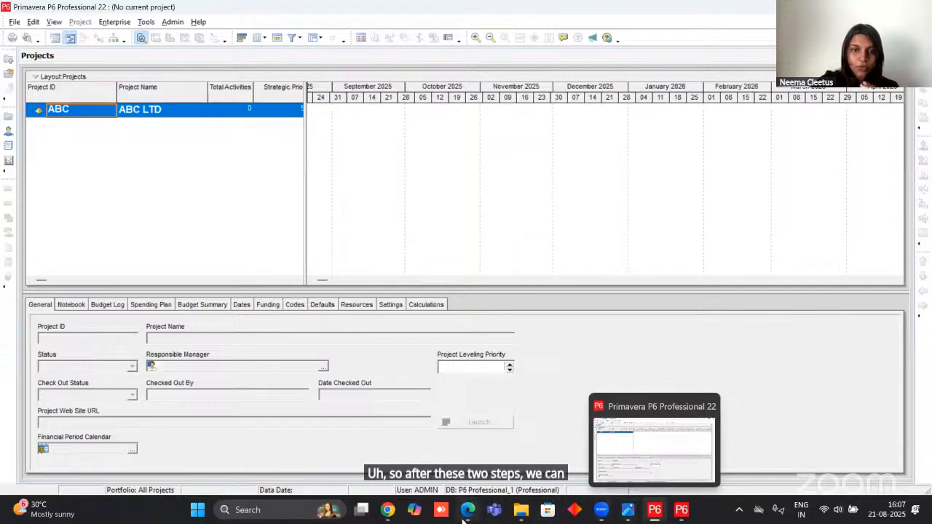
Switch to the Primavera P6 for Beginners presentation in Chrome and present the slide on Mapping EPS to OBS for Project Control.
{"action": "mouse_move", "coordinate": [464, 519]}
{"action": "mouse_move", "coordinate": [392, 513]}
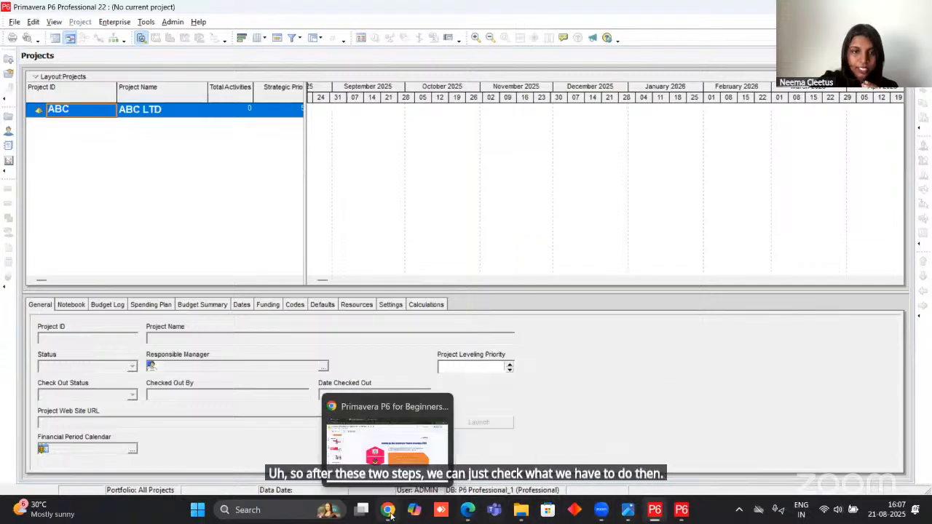
{"action": "left_click", "coordinate": [386, 441]}
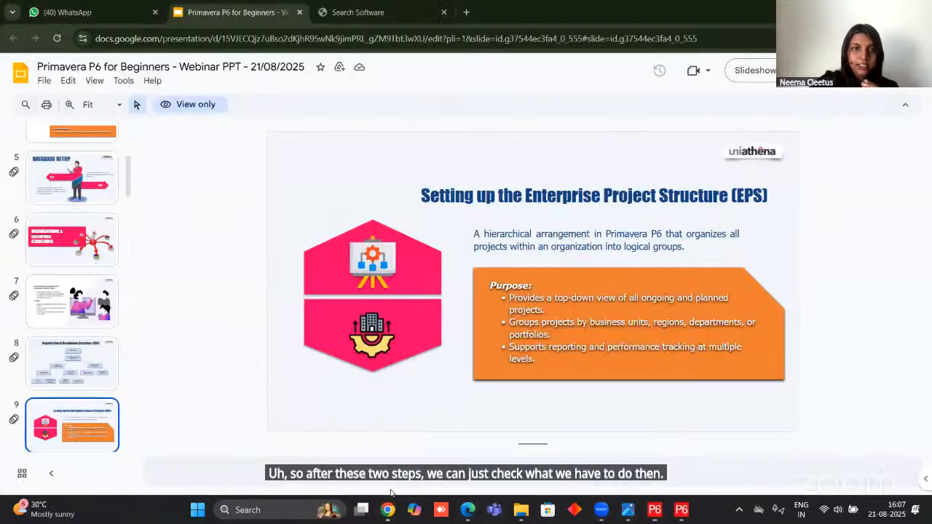
{"action": "left_click", "coordinate": [753, 69]}
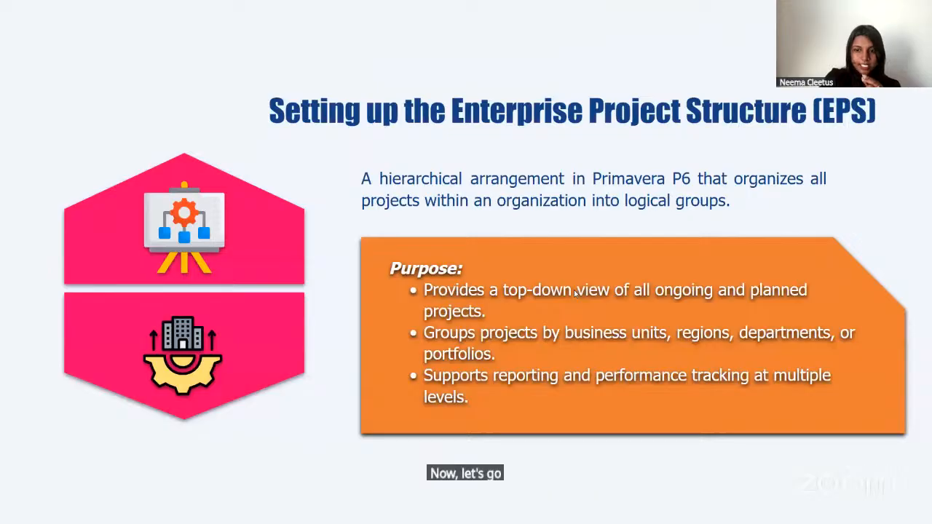
{"action": "key", "text": "Right"}
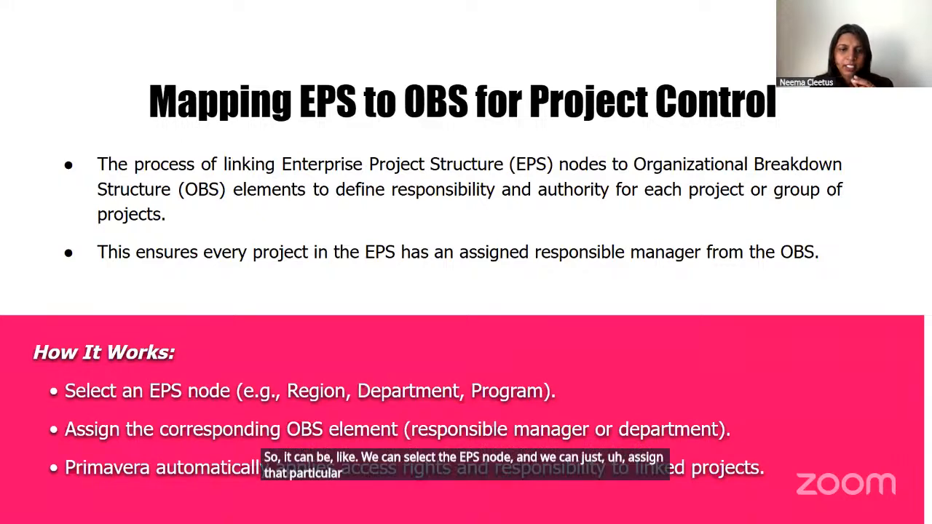
Switch from the slideshow to Primavera P6 Professional and assign Project Manager as the responsible manager of the ABC LTD EPS node.
{"action": "key", "text": "Escape"}
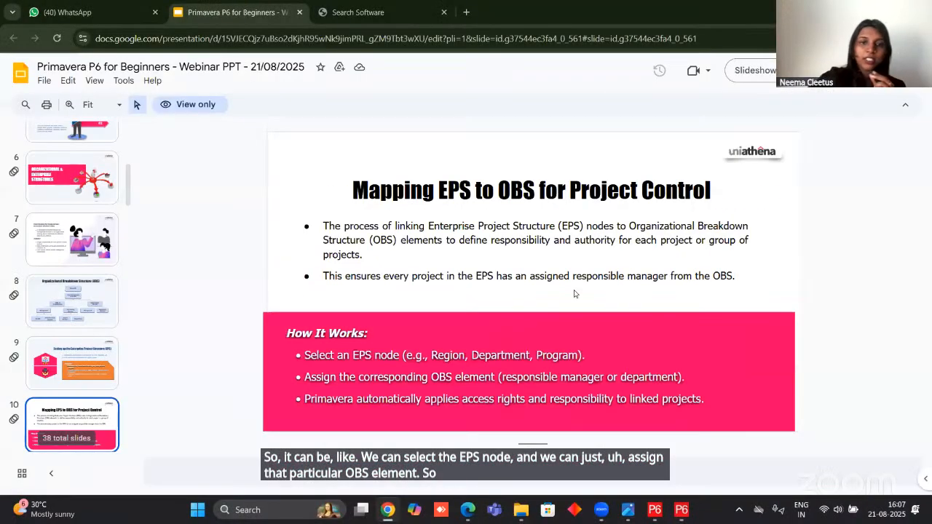
{"action": "mouse_move", "coordinate": [654, 509]}
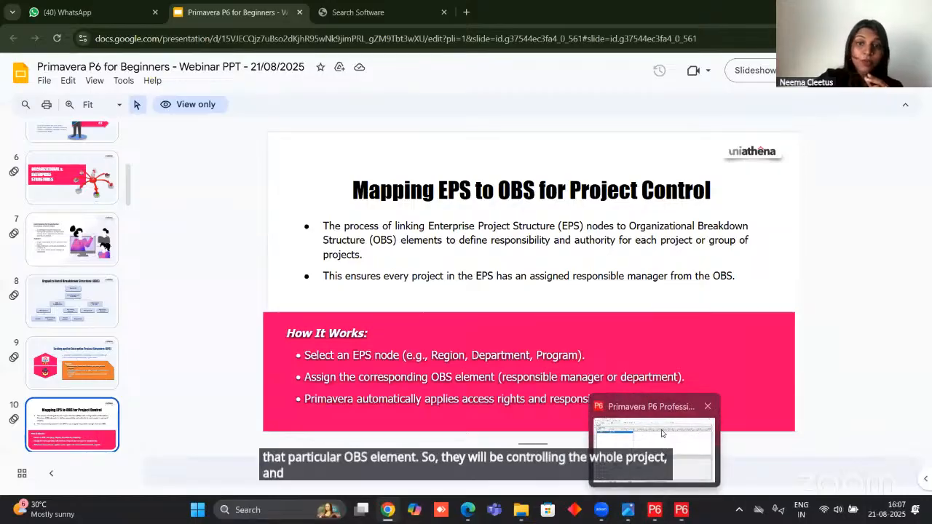
{"action": "left_click", "coordinate": [662, 433]}
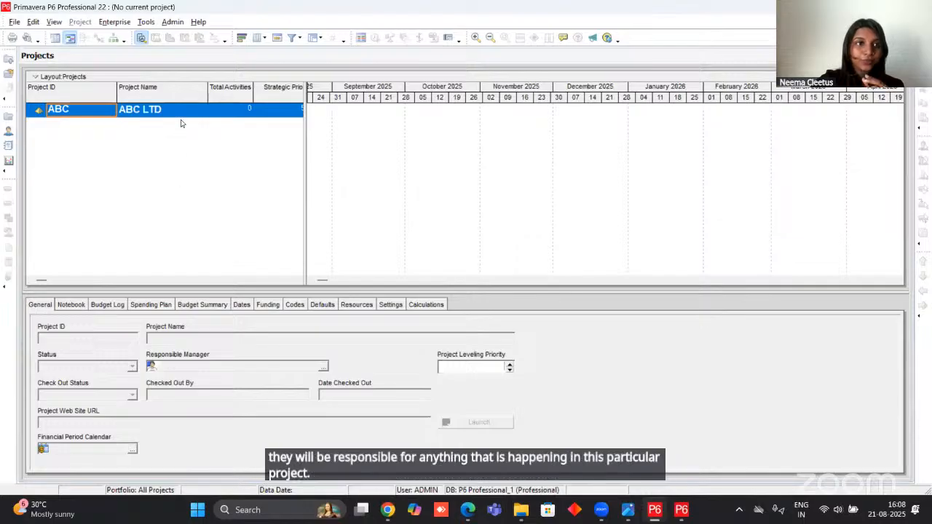
{"action": "left_click", "coordinate": [91, 114]}
{"action": "key", "text": "Tab"}
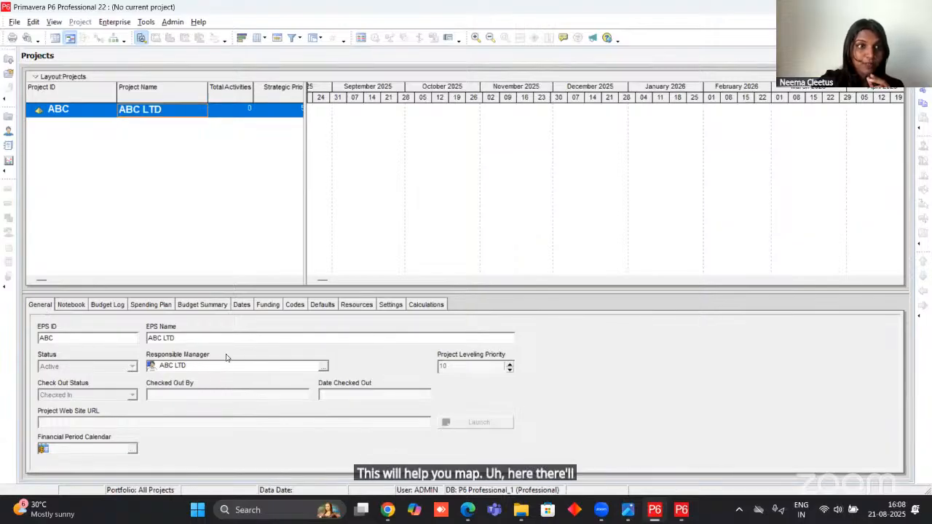
{"action": "left_click", "coordinate": [324, 366]}
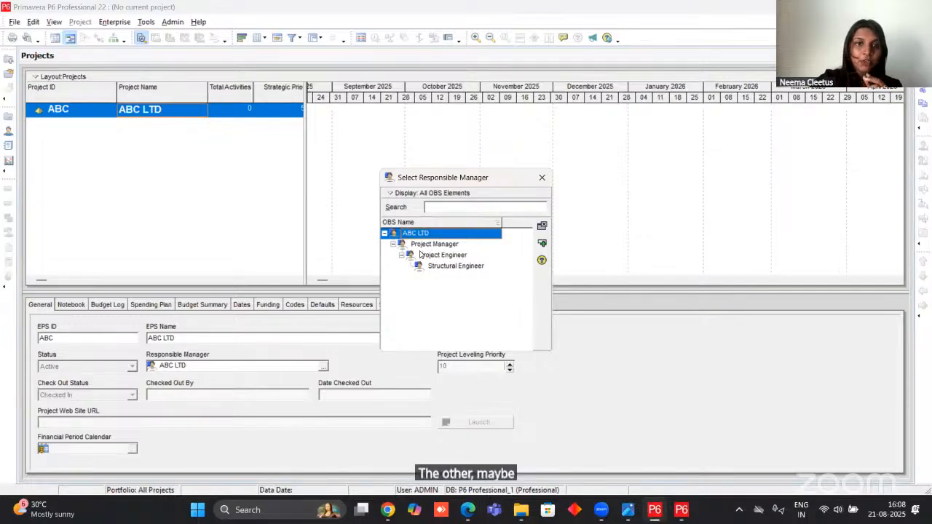
{"action": "left_click", "coordinate": [425, 248]}
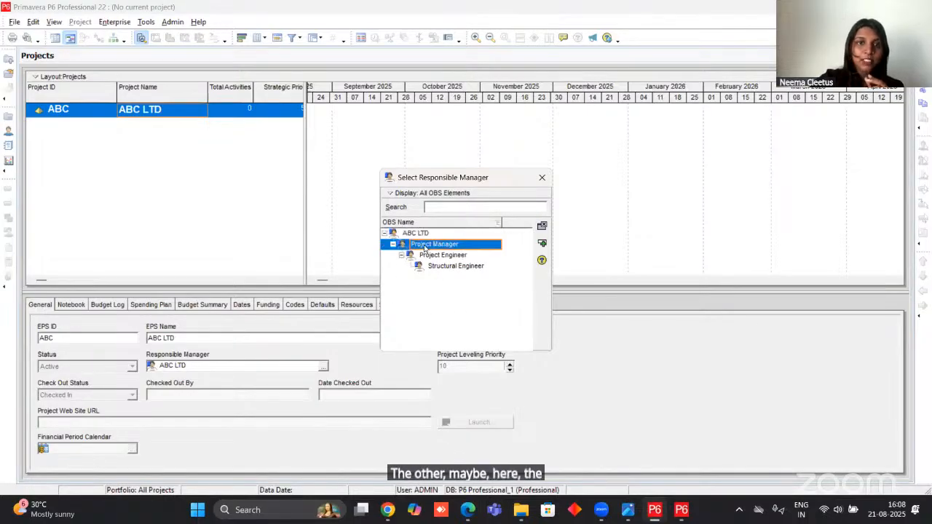
{"action": "left_click", "coordinate": [542, 242]}
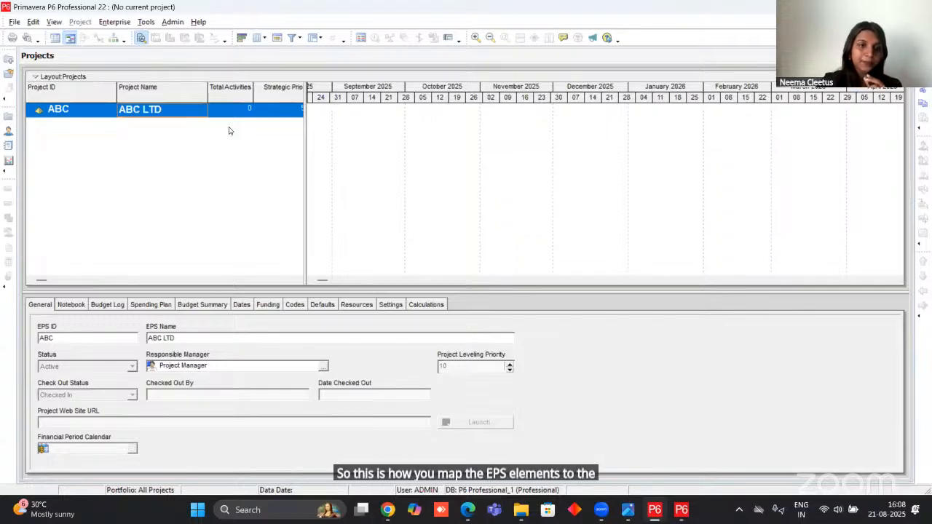
Reassign the ABC LTD EPS node's responsible manager to the ABC LTD OBS element.
{"action": "left_click", "coordinate": [323, 366]}
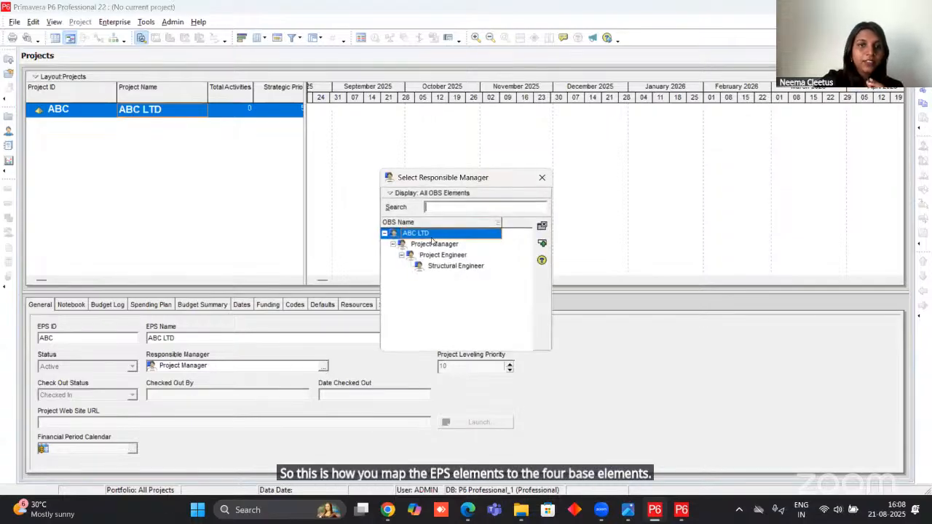
{"action": "left_click", "coordinate": [542, 245]}
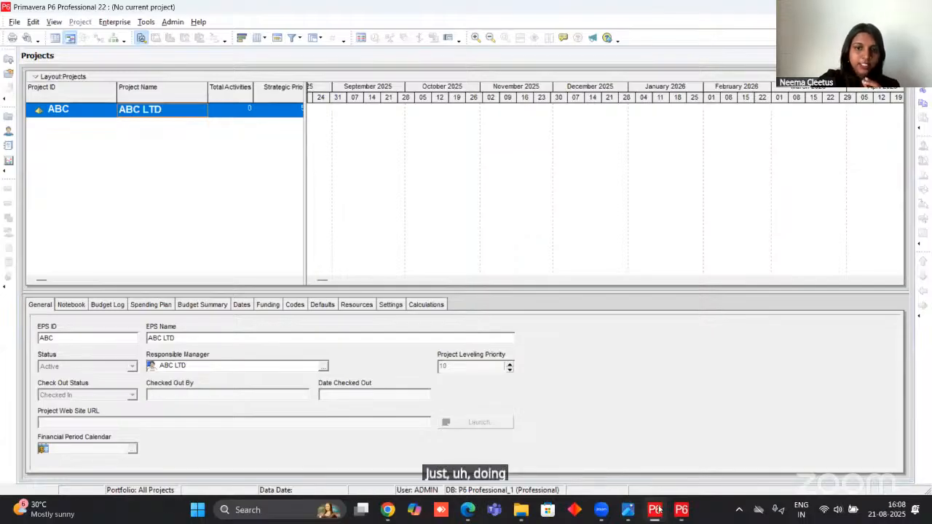
Switch to the Primavera P6 for Beginners presentation in Chrome, present it, and advance to the Project & Calendar Configuration slide.
{"action": "mouse_move", "coordinate": [467, 517]}
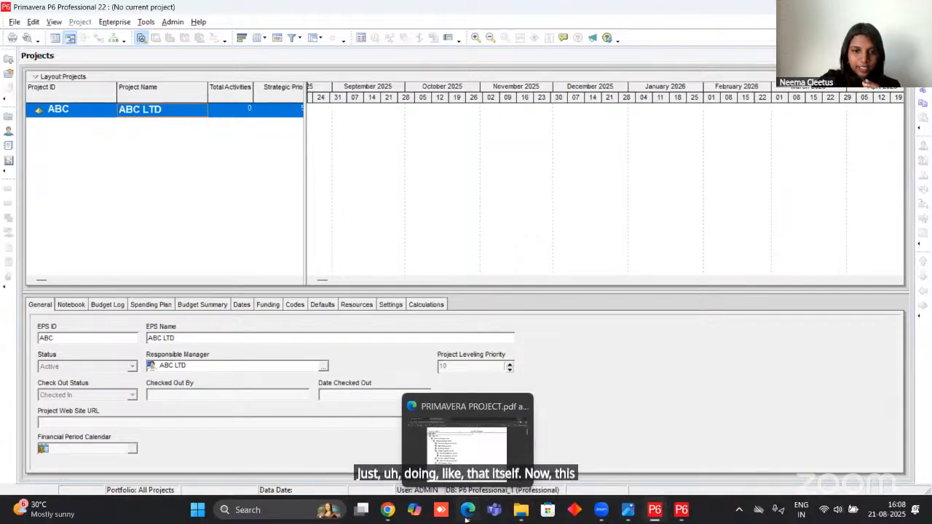
{"action": "left_click", "coordinate": [393, 497]}
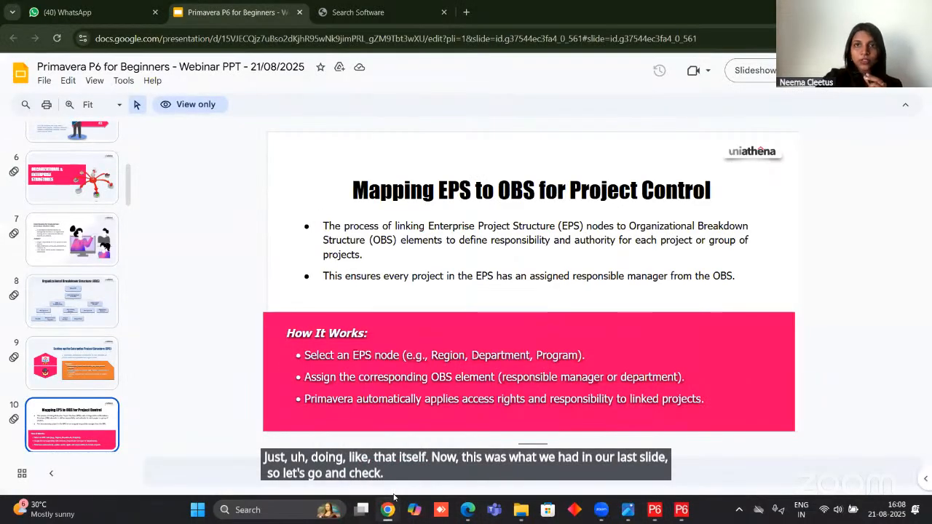
{"action": "left_click", "coordinate": [757, 79]}
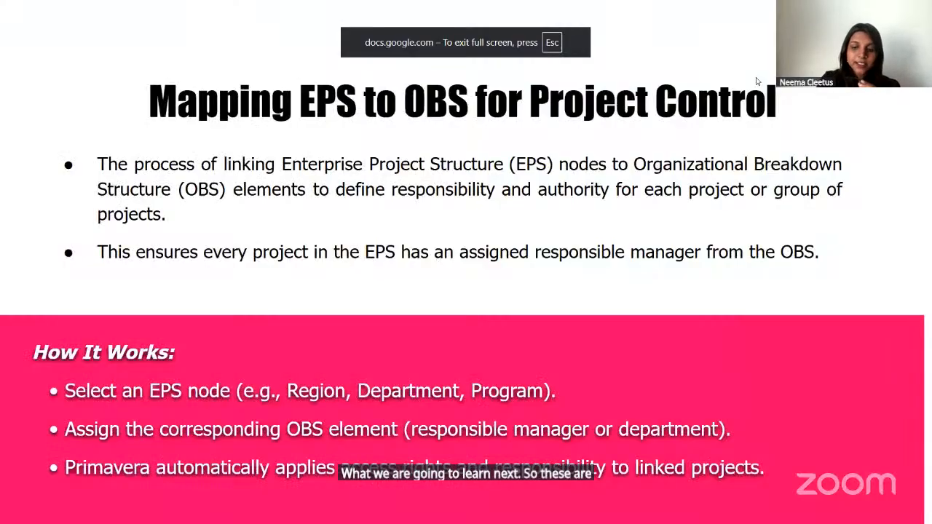
{"action": "key", "text": "Right"}
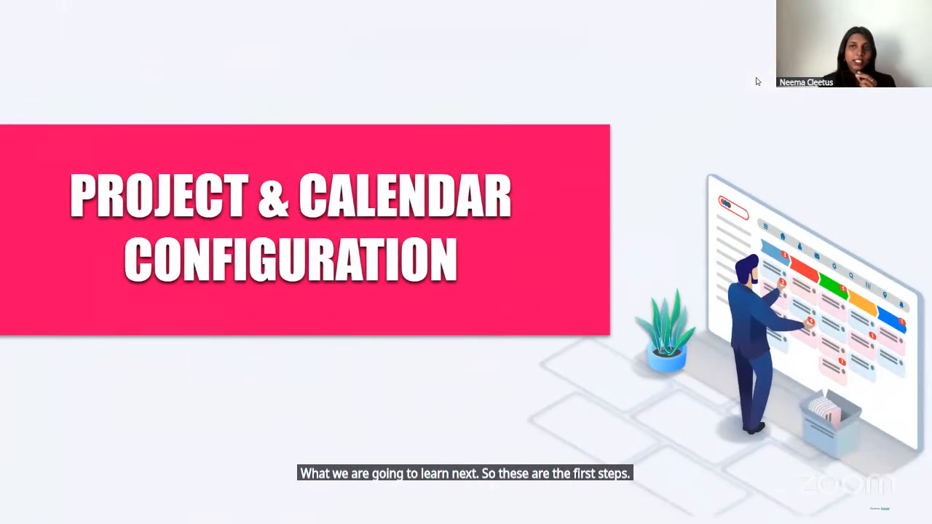
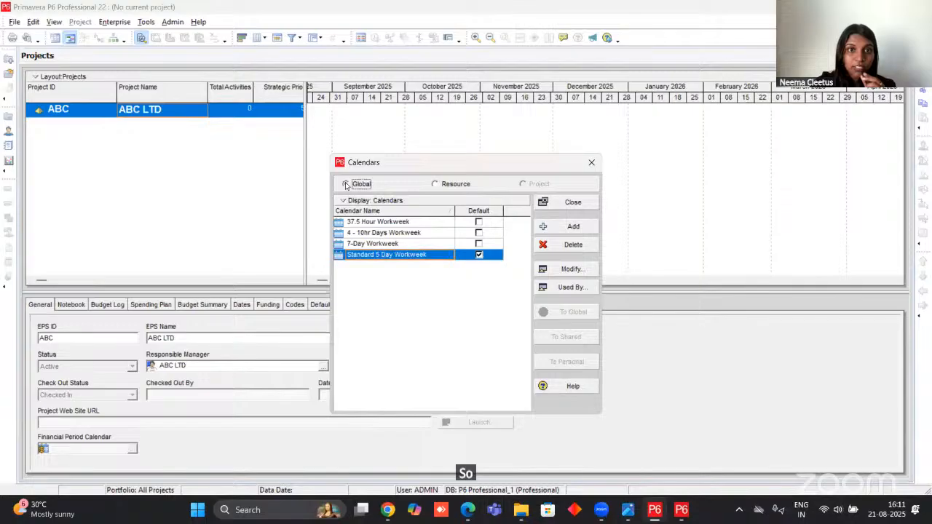
View the resource calendars list and return to the global calendars list.
{"action": "left_click", "coordinate": [451, 186]}
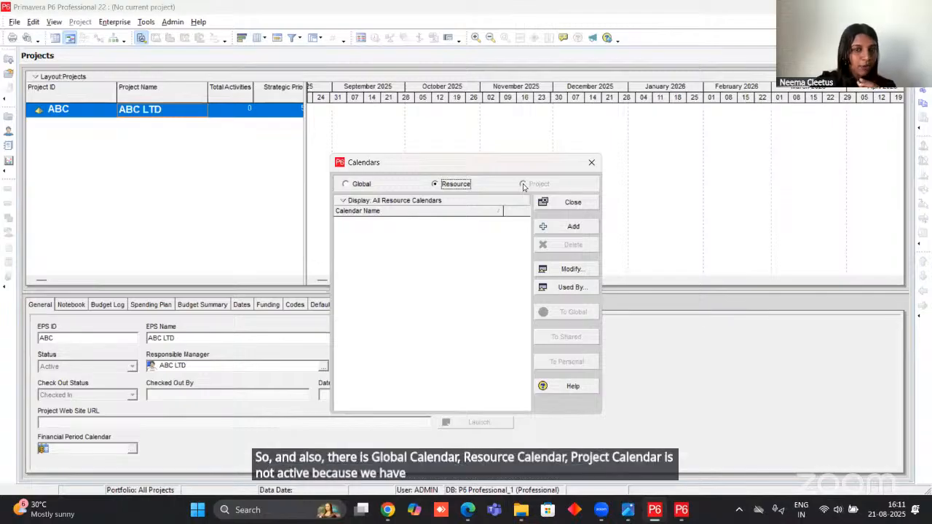
{"action": "left_click", "coordinate": [344, 186]}
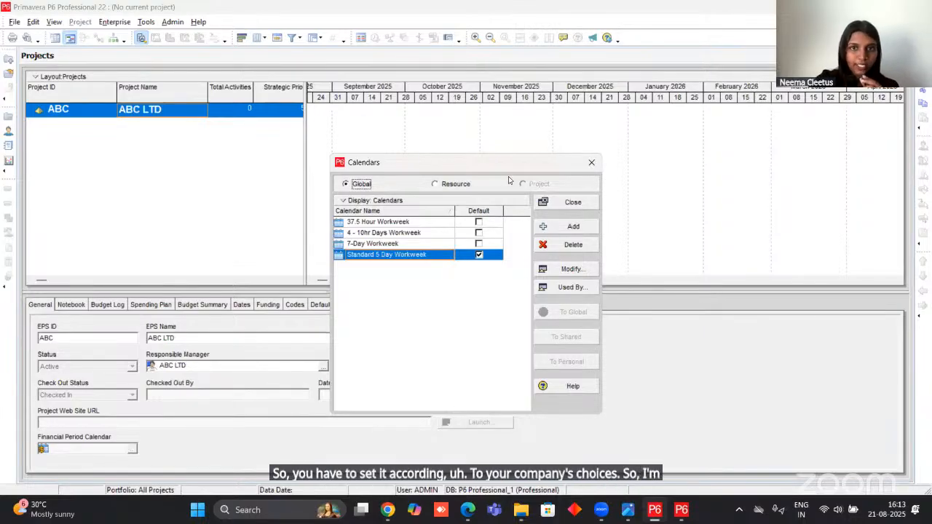
Switch to the PRIMAVERA PROJECT PDF in Edge, examine the sample project calendar and its weekly hours, and return to Primavera P6.
{"action": "mouse_move", "coordinate": [468, 509]}
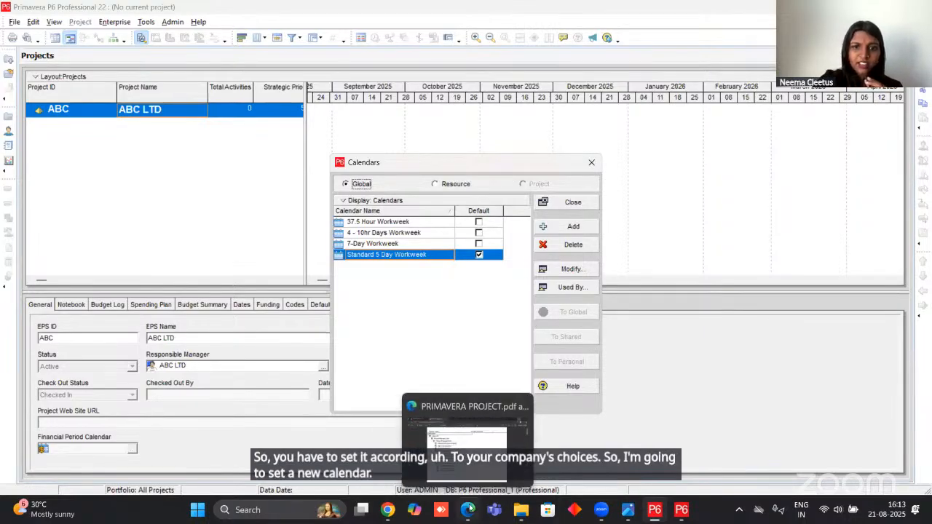
{"action": "left_click", "coordinate": [465, 452]}
{"action": "scroll", "coordinate": [451, 298], "scroll_direction": "down", "scroll_amount": 7}
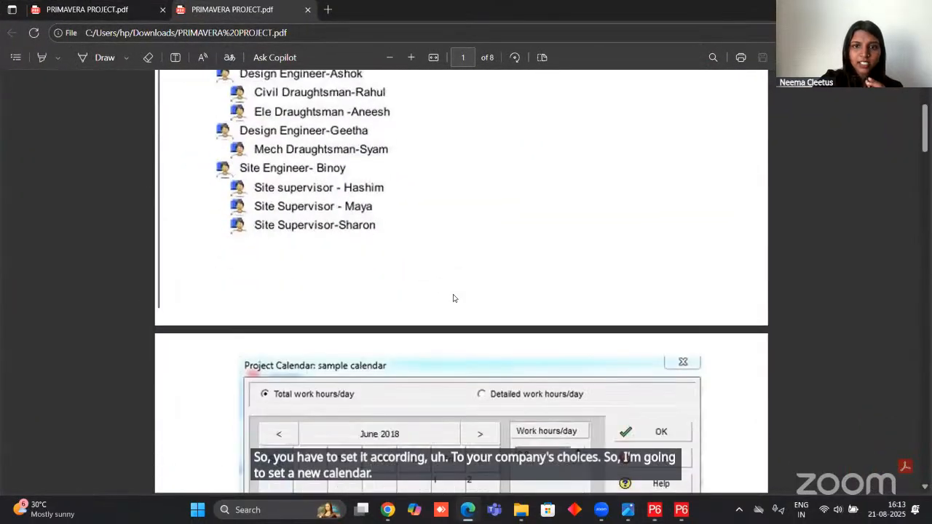
{"action": "scroll", "coordinate": [435, 268], "scroll_direction": "up", "scroll_amount": 2}
{"action": "scroll", "coordinate": [436, 268], "scroll_direction": "down", "scroll_amount": 1}
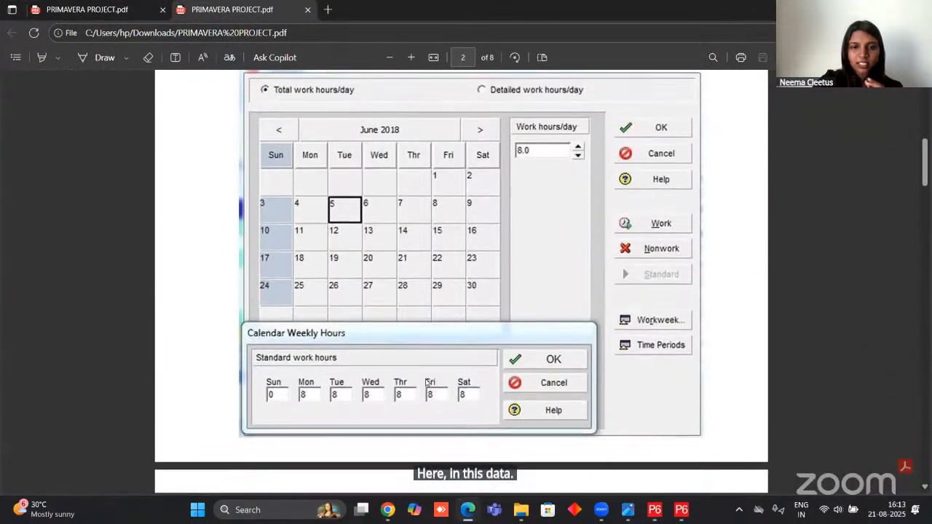
{"action": "scroll", "coordinate": [385, 258], "scroll_direction": "up", "scroll_amount": 1}
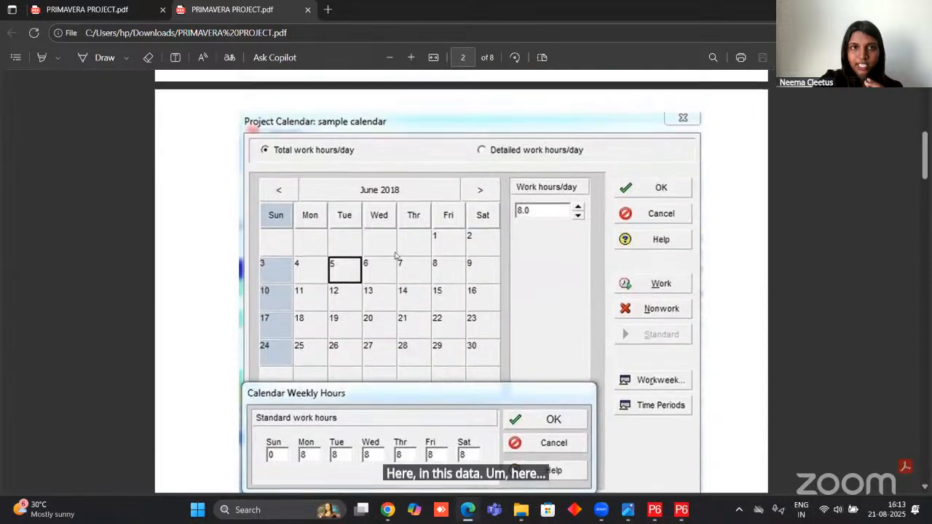
{"action": "scroll", "coordinate": [406, 254], "scroll_direction": "down", "scroll_amount": 1}
{"action": "scroll", "coordinate": [406, 253], "scroll_direction": "up", "scroll_amount": 3}
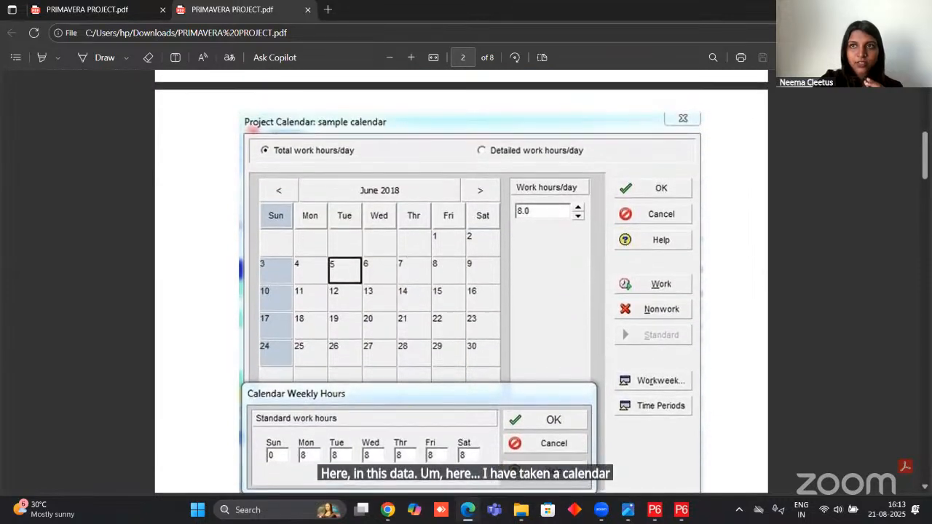
{"action": "left_click", "coordinate": [862, 9]}
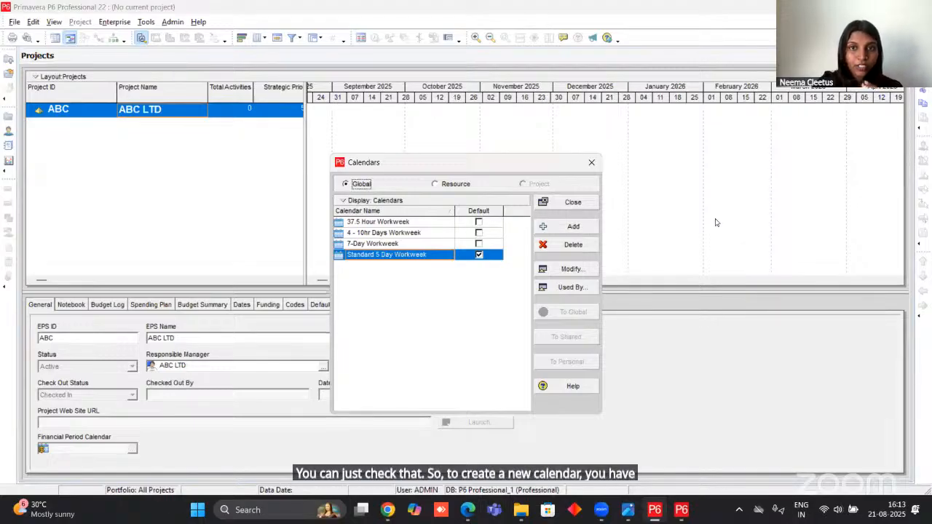
Add a global calendar named Sample, copied from Standard 5 Day Workweek, and make it the default calendar.
{"action": "left_click", "coordinate": [567, 228]}
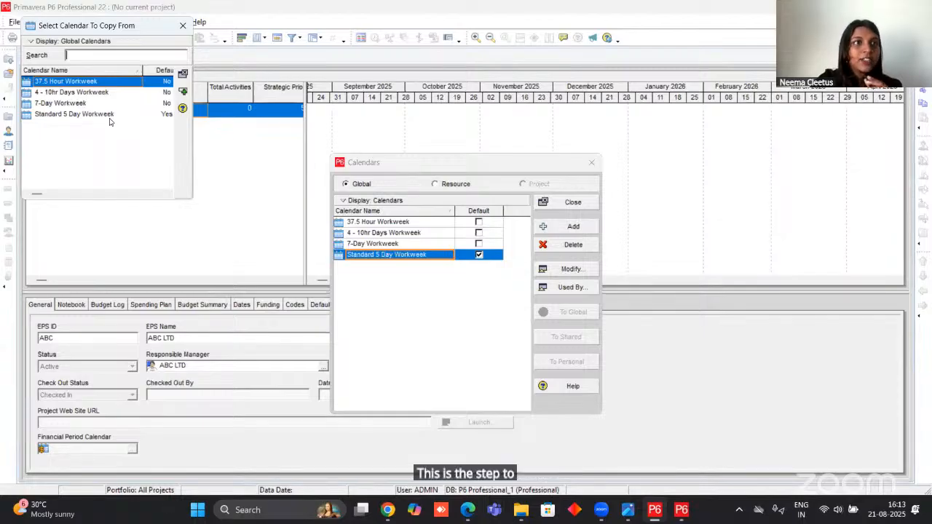
{"action": "left_click", "coordinate": [64, 115]}
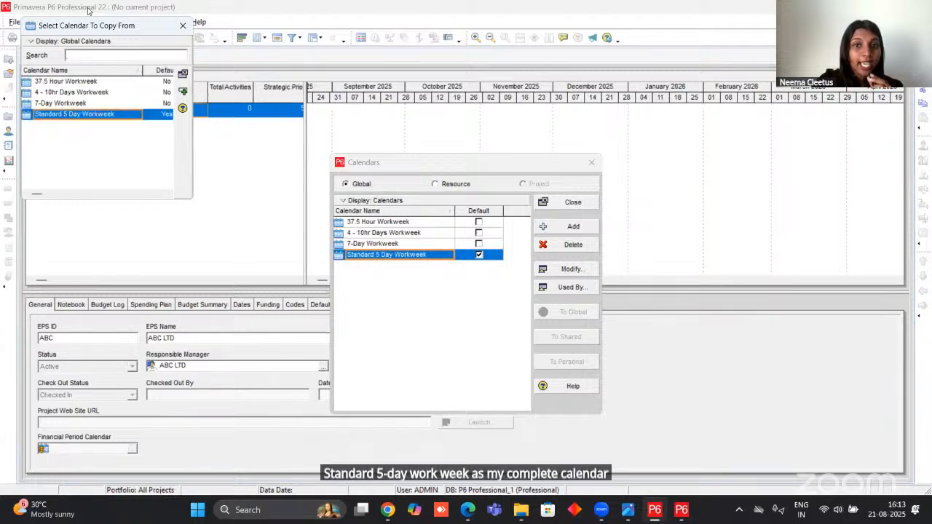
{"action": "left_click", "coordinate": [182, 94]}
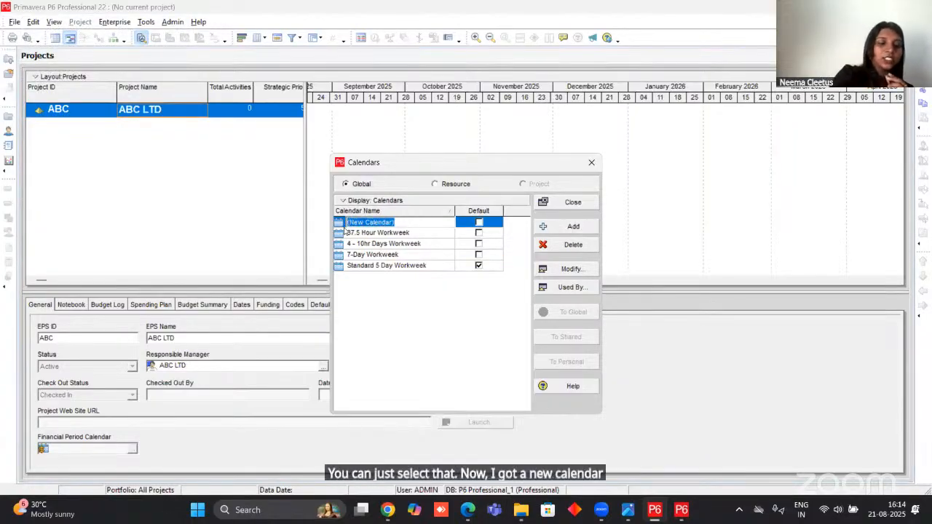
{"action": "type", "text": "Sa"}
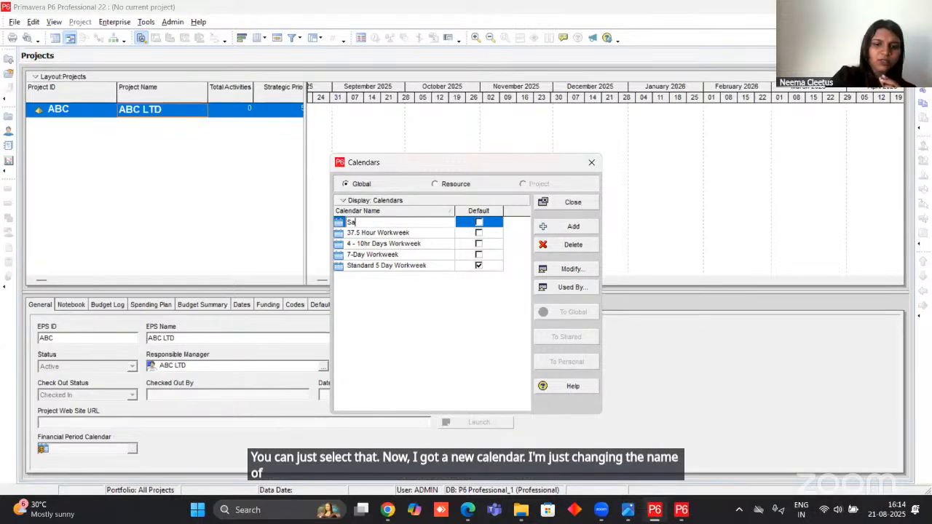
{"action": "type", "text": "mple"}
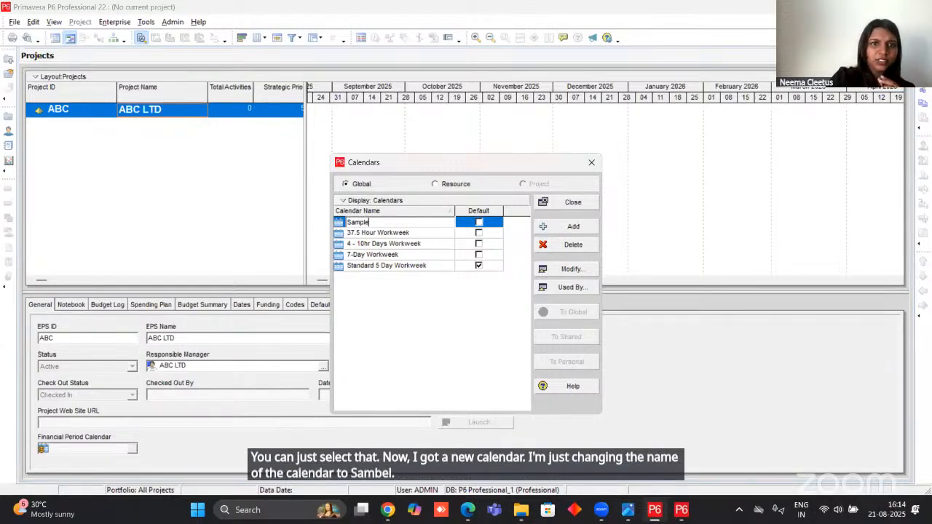
{"action": "left_click", "coordinate": [479, 222]}
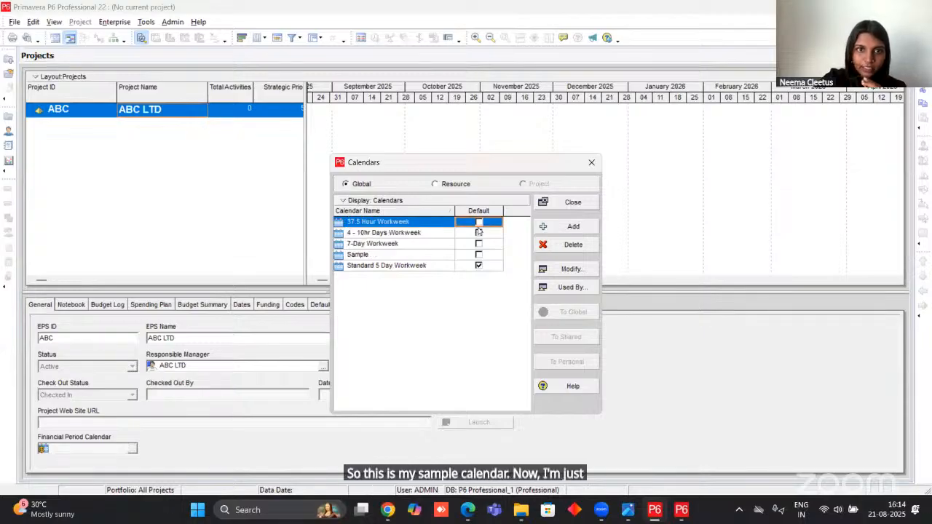
{"action": "left_click", "coordinate": [478, 254]}
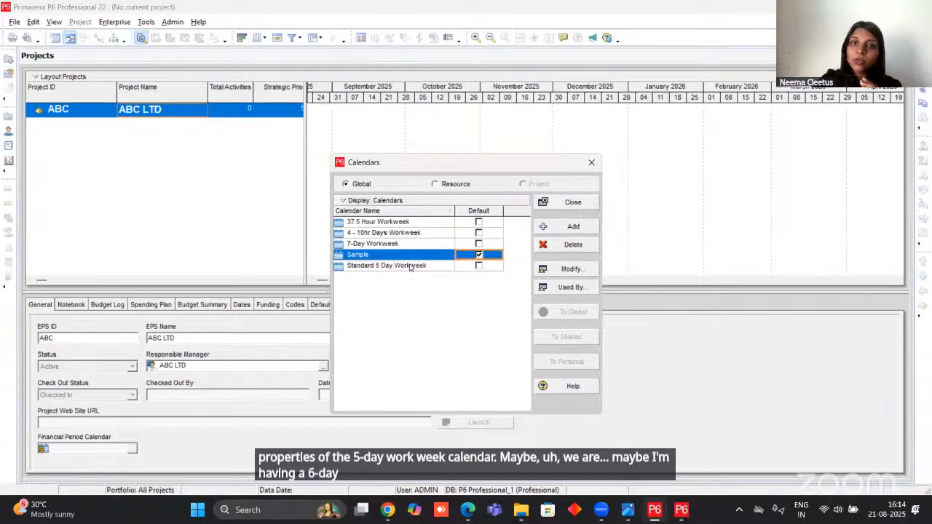
Open the Sample calendar for modification and move its window clear of the list.
{"action": "left_click", "coordinate": [570, 270]}
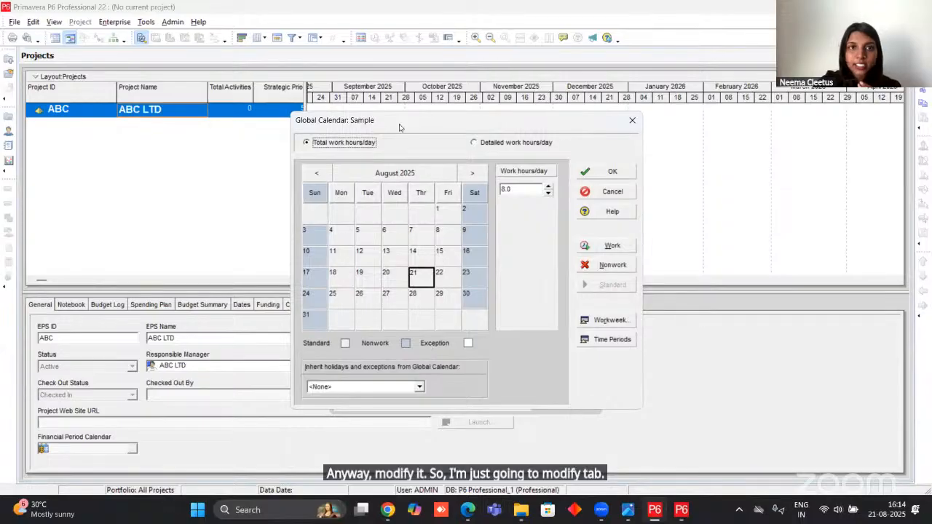
{"action": "left_click_drag", "start_coordinate": [410, 119], "coordinate": [390, 80]}
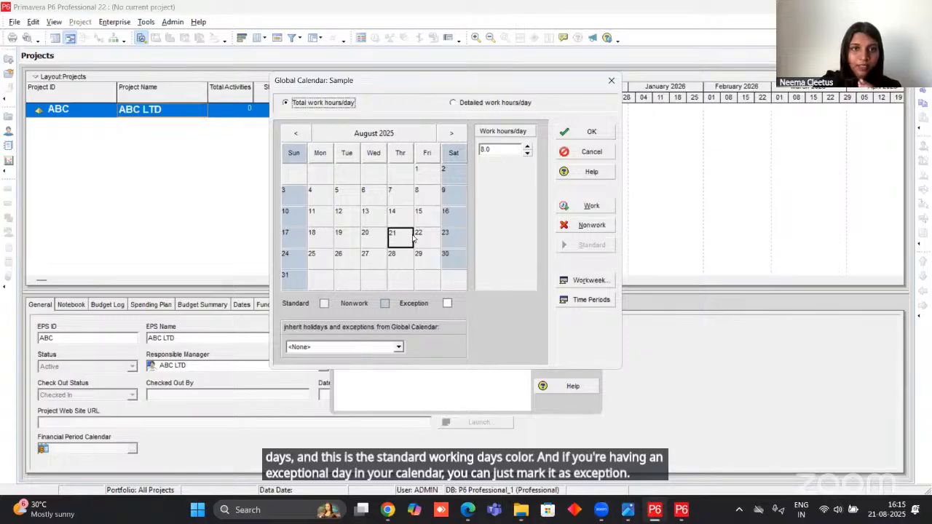
Make Saturday, August 23, 2025 a working exception in the Sample calendar, and set that day back to nonwork.
{"action": "left_click", "coordinate": [462, 241]}
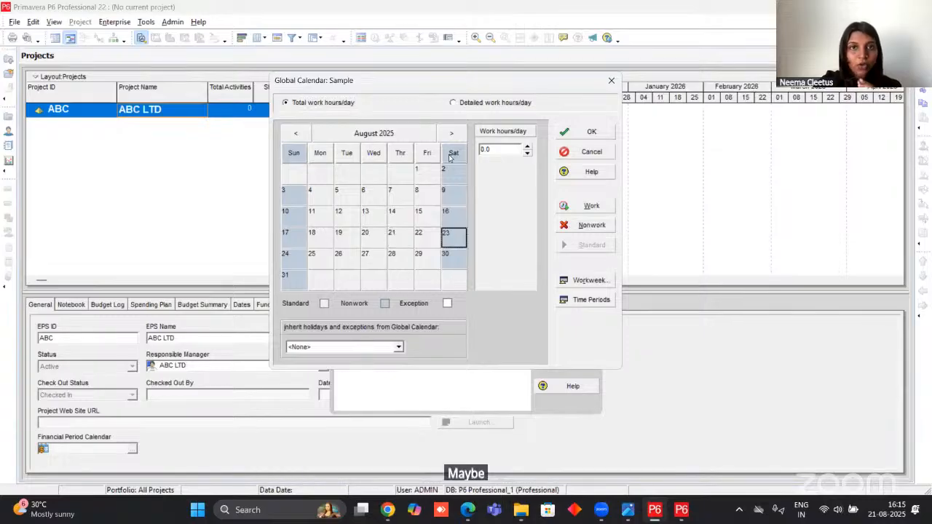
{"action": "double_click", "coordinate": [453, 240]}
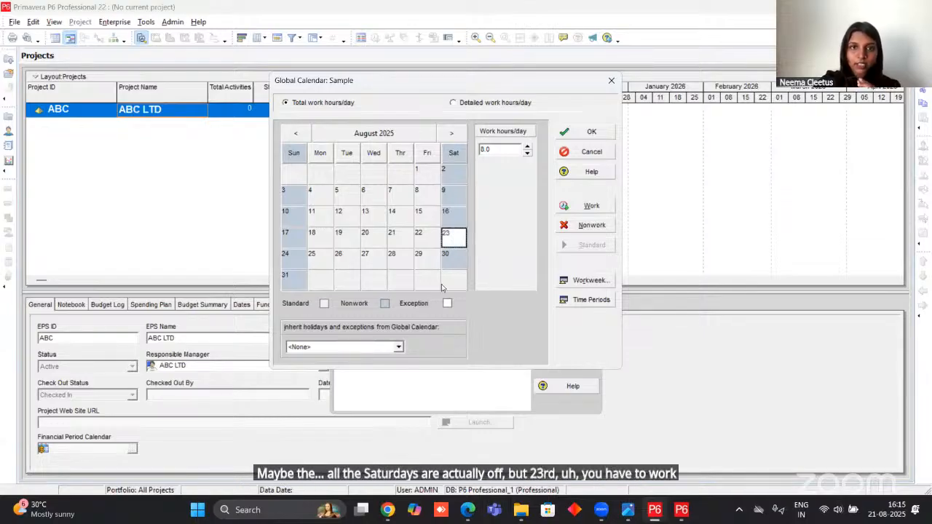
{"action": "left_click", "coordinate": [419, 243]}
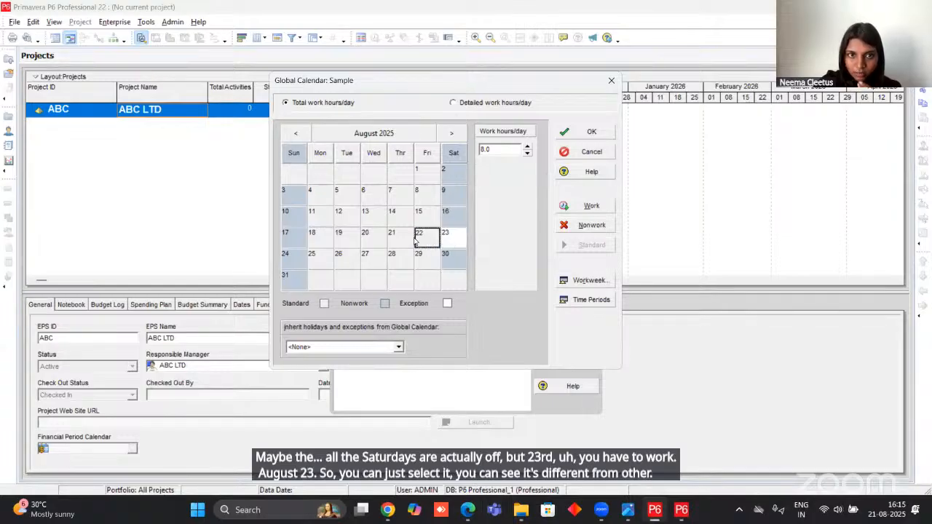
{"action": "left_click", "coordinate": [455, 242]}
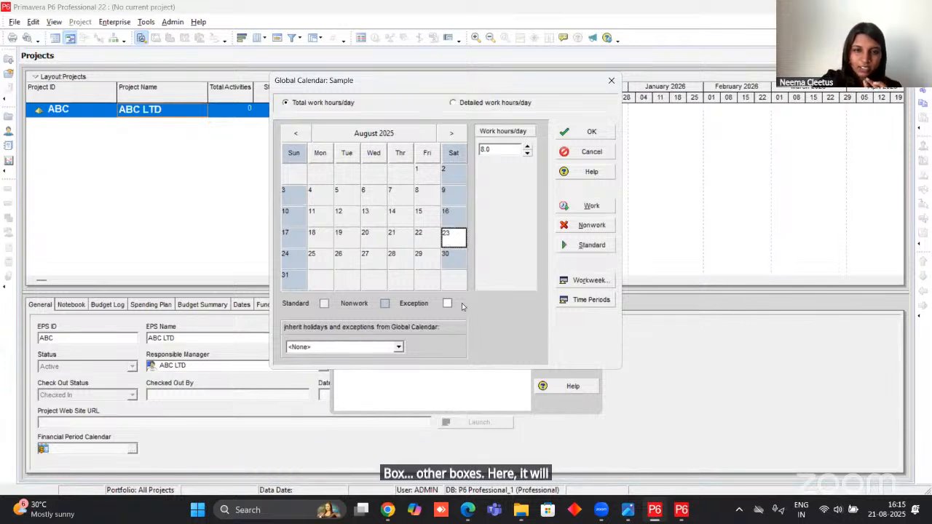
{"action": "left_click", "coordinate": [584, 227]}
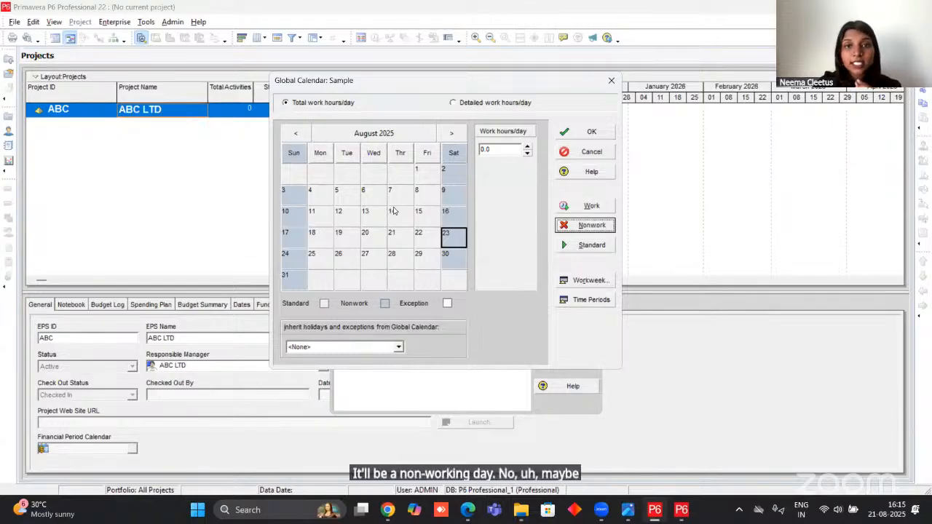
Open the Sample calendar's standard weekly work hours and go over the Monday and Sunday values.
{"action": "left_click", "coordinate": [591, 281]}
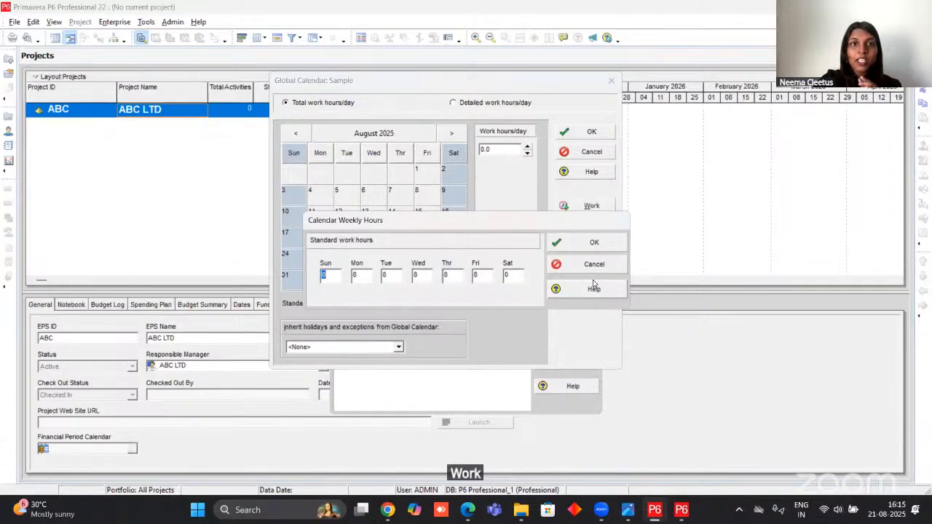
{"action": "left_click", "coordinate": [355, 275]}
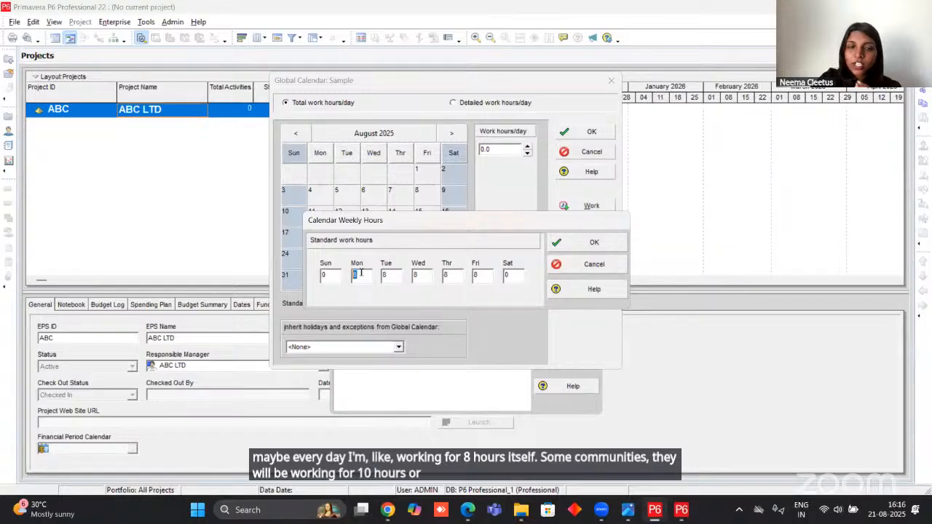
{"action": "left_click", "coordinate": [325, 275]}
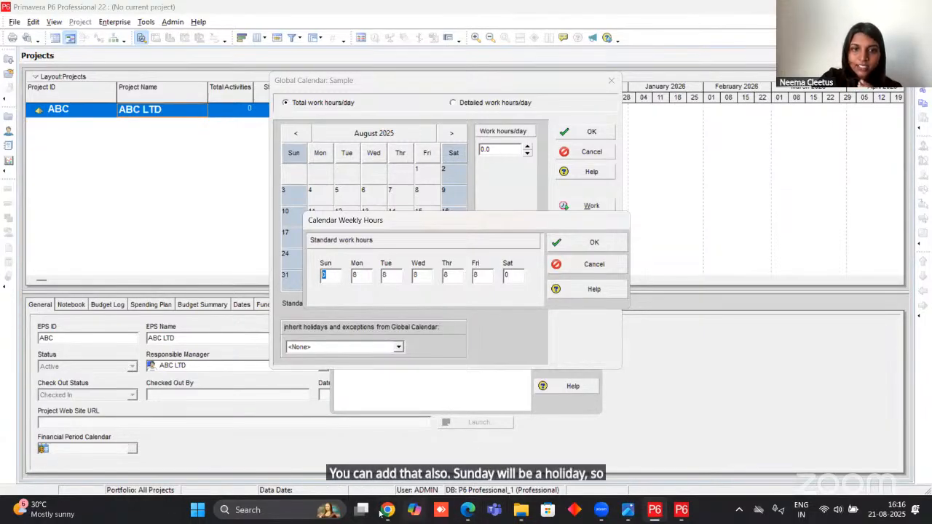
Switch to the PRIMAVERA PROJECT PDF in Edge, check the sample calendar's hours for each weekday, and return to Primavera P6.
{"action": "mouse_move", "coordinate": [380, 513]}
{"action": "mouse_move", "coordinate": [477, 511]}
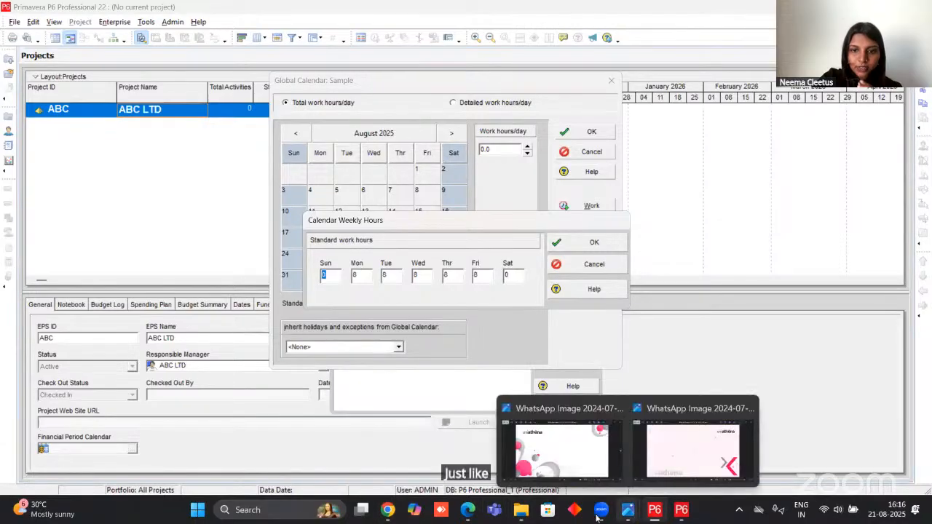
{"action": "left_click", "coordinate": [459, 426]}
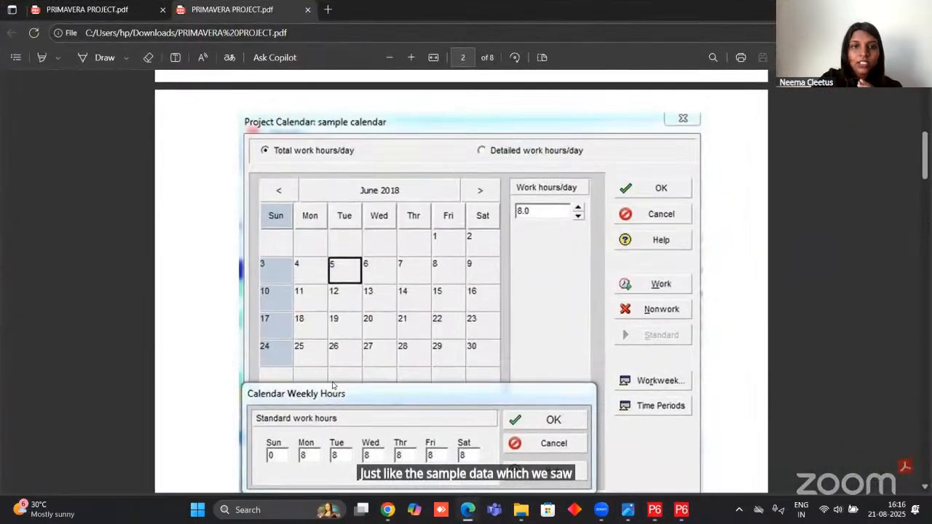
{"action": "scroll", "coordinate": [296, 350], "scroll_direction": "down", "scroll_amount": 3}
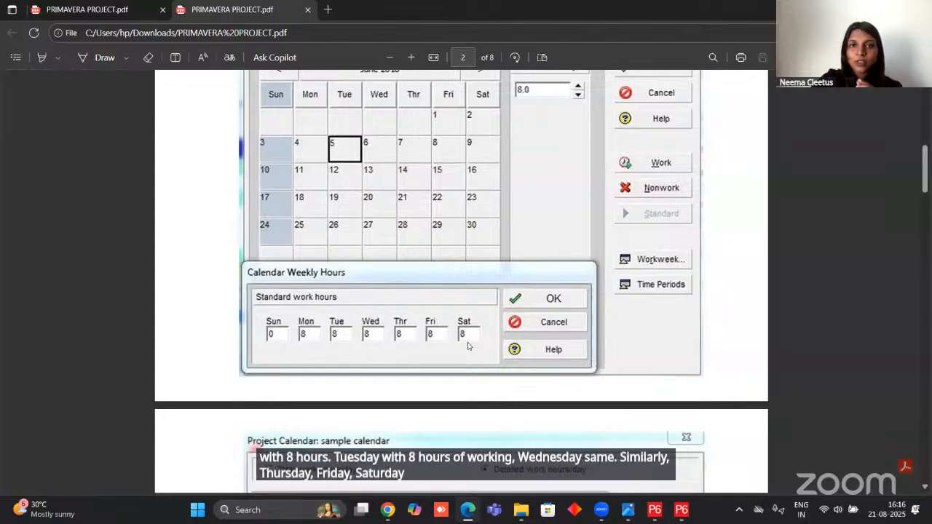
{"action": "key", "text": "alt+Tab"}
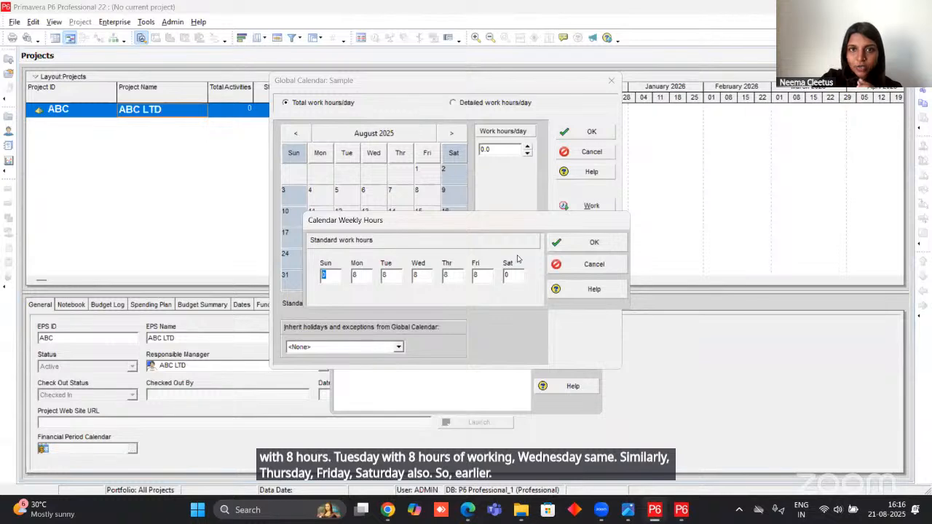
Set Saturday's standard work hours to 8, apply the workweek, and check the two months after August 2025.
{"action": "left_click", "coordinate": [500, 276]}
{"action": "type", "text": "8"}
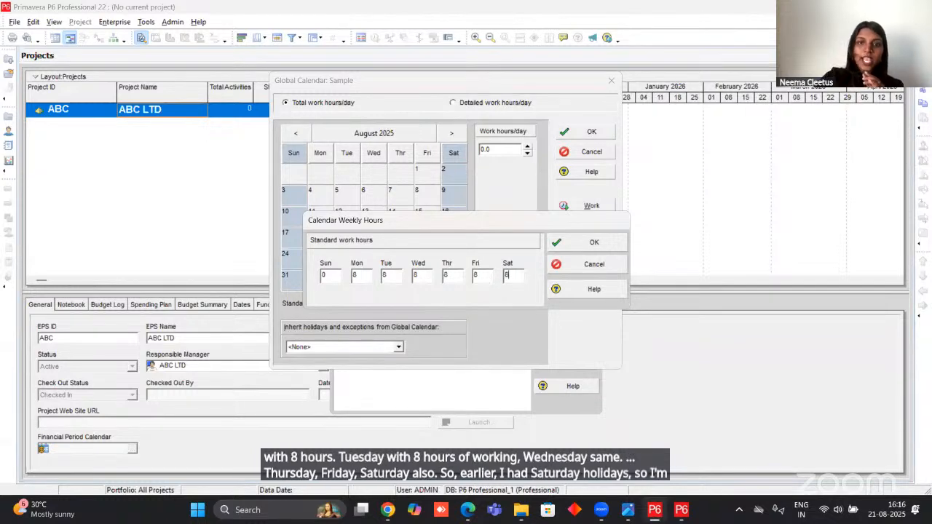
{"action": "left_click", "coordinate": [567, 246]}
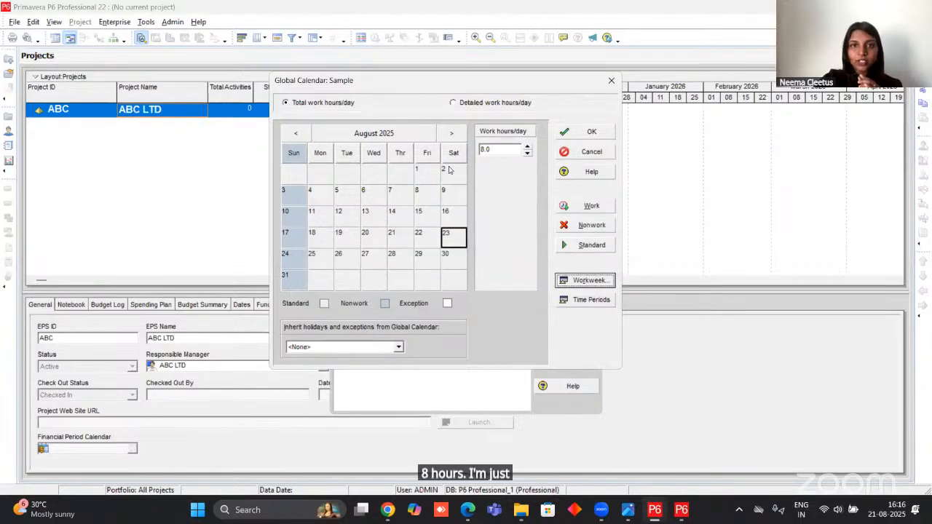
{"action": "left_click", "coordinate": [451, 133]}
{"action": "left_click", "coordinate": [451, 133]}
{"action": "left_click", "coordinate": [295, 133]}
{"action": "left_click", "coordinate": [296, 133]}
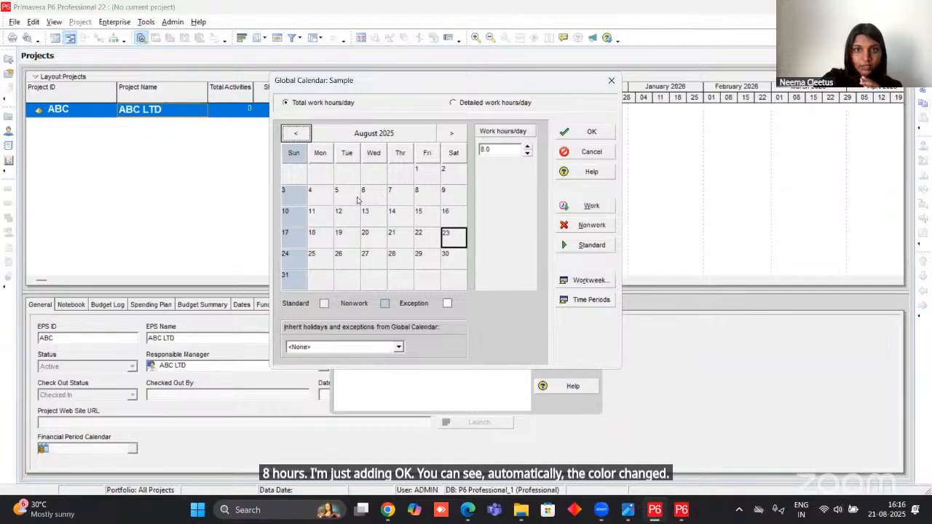
Open the Sample calendar's hours per time period, check the corresponding values in the PRIMAVERA PROJECT PDF in Edge, and return to Primavera P6.
{"action": "left_click", "coordinate": [590, 299]}
{"action": "mouse_move", "coordinate": [610, 511]}
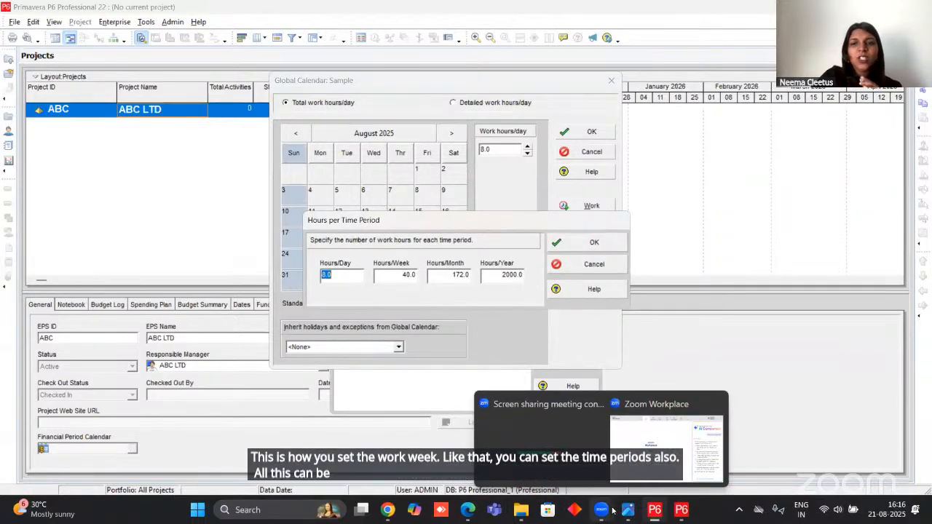
{"action": "mouse_move", "coordinate": [468, 513]}
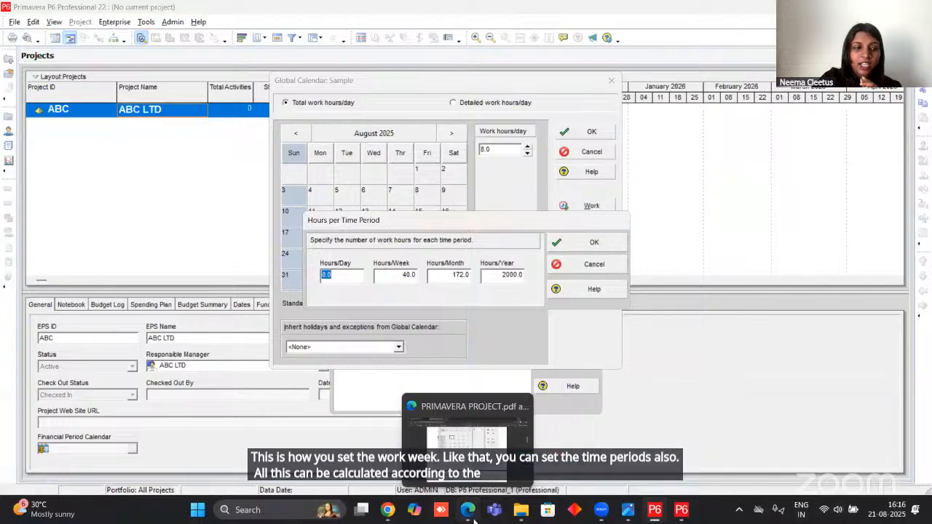
{"action": "left_click", "coordinate": [467, 493]}
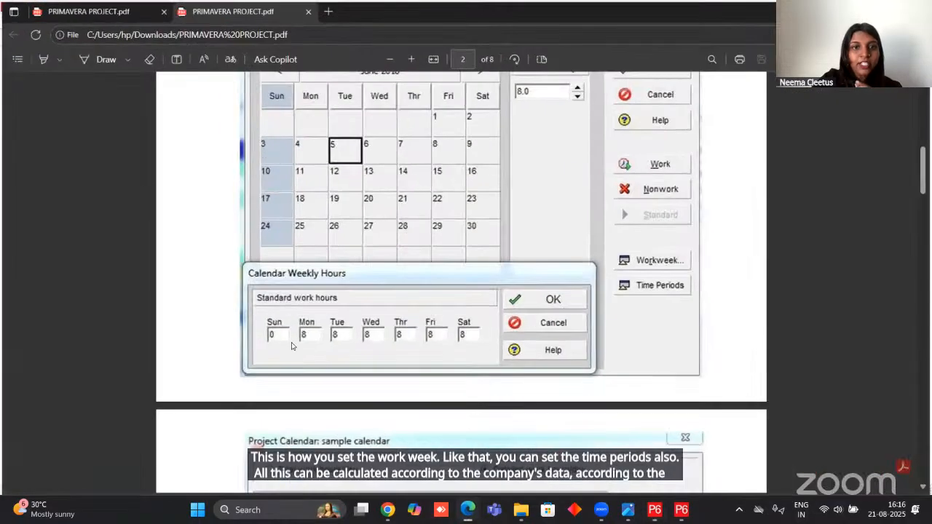
{"action": "scroll", "coordinate": [291, 360], "scroll_direction": "down", "scroll_amount": 5}
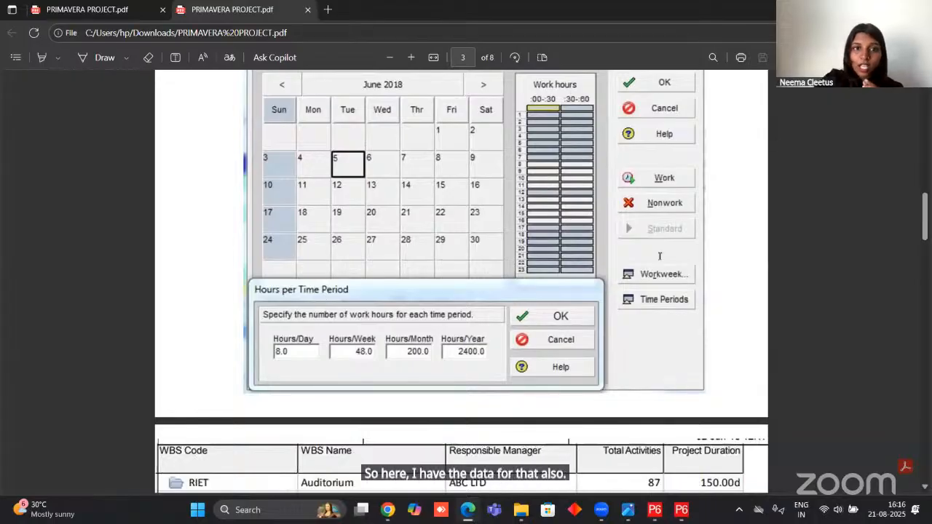
{"action": "key", "text": "alt+Tab"}
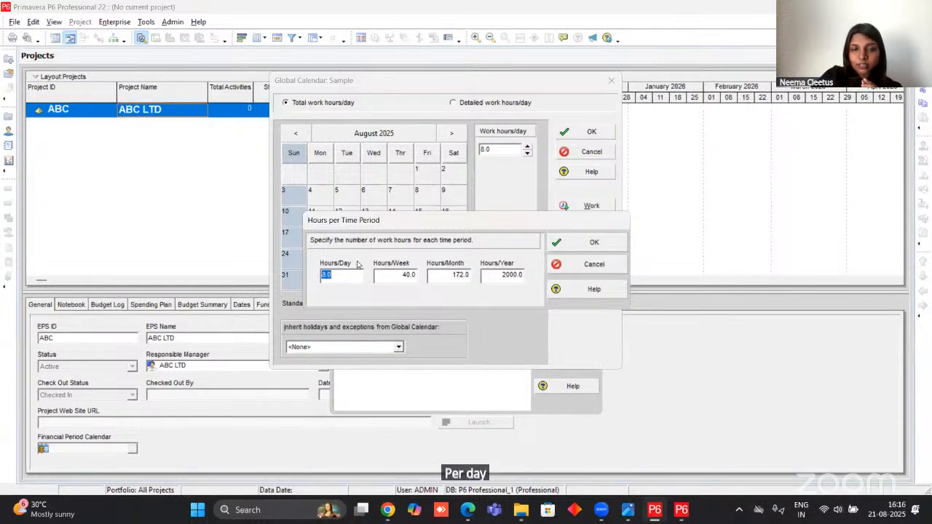
Set the Sample calendar to 48 hours per week and 200 hours per month, rechecking the monthly value in the Edge PDF.
{"action": "left_click", "coordinate": [415, 273]}
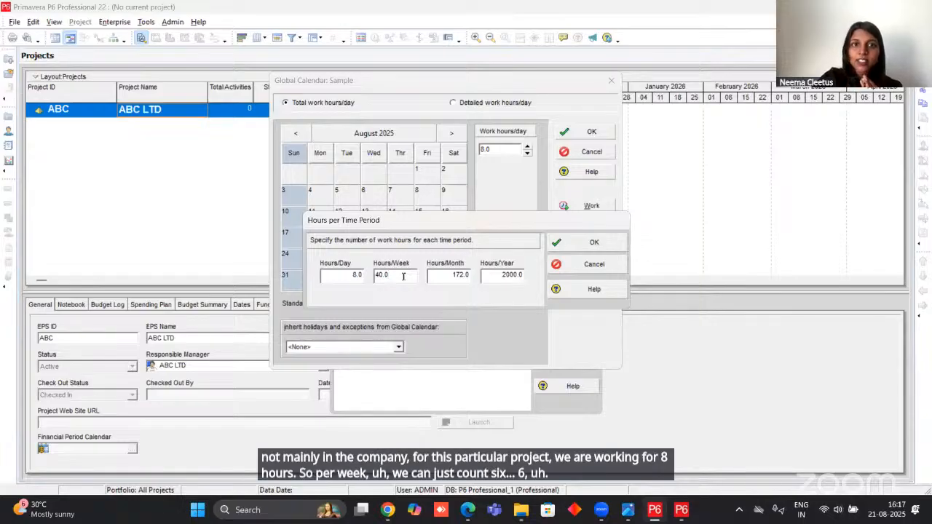
{"action": "left_click_drag", "start_coordinate": [403, 276], "coordinate": [366, 290]}
{"action": "type", "text": "48"}
{"action": "key", "text": "Tab"}
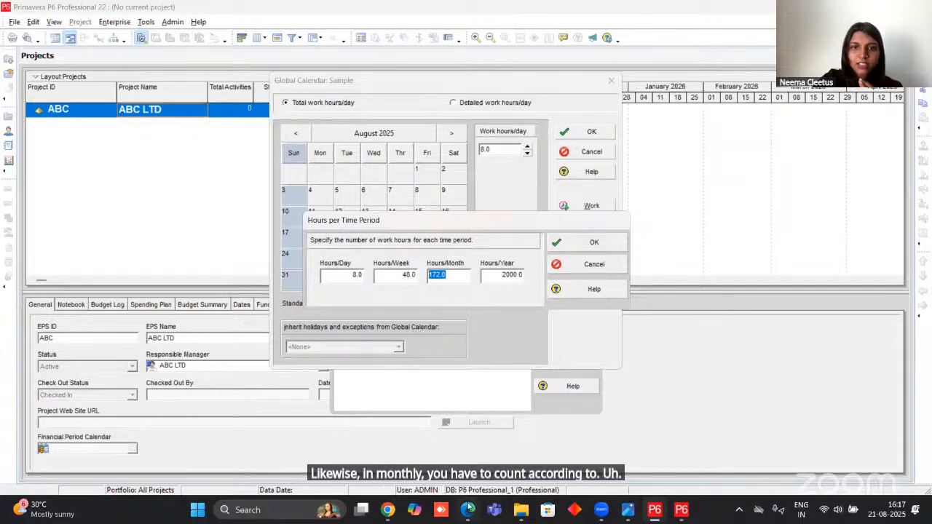
{"action": "mouse_move", "coordinate": [467, 509]}
{"action": "left_click", "coordinate": [466, 430]}
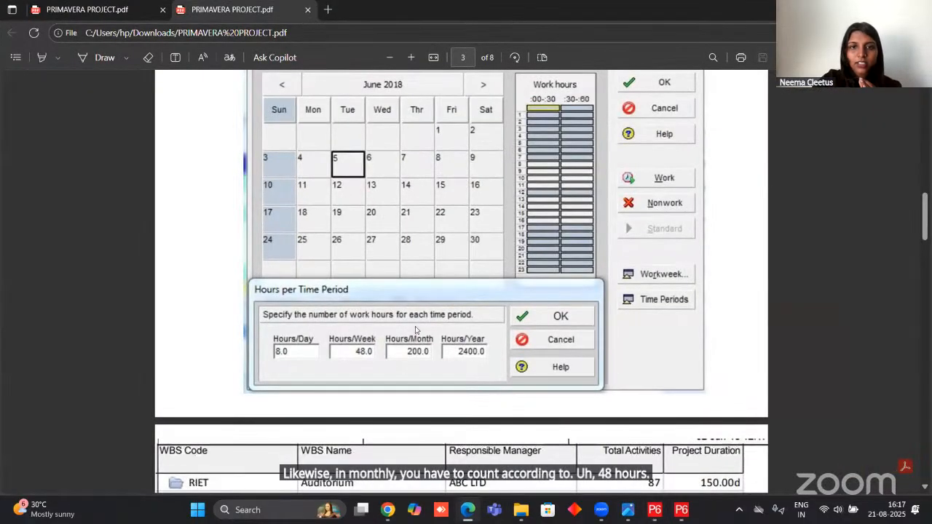
{"action": "left_click", "coordinate": [862, 9]}
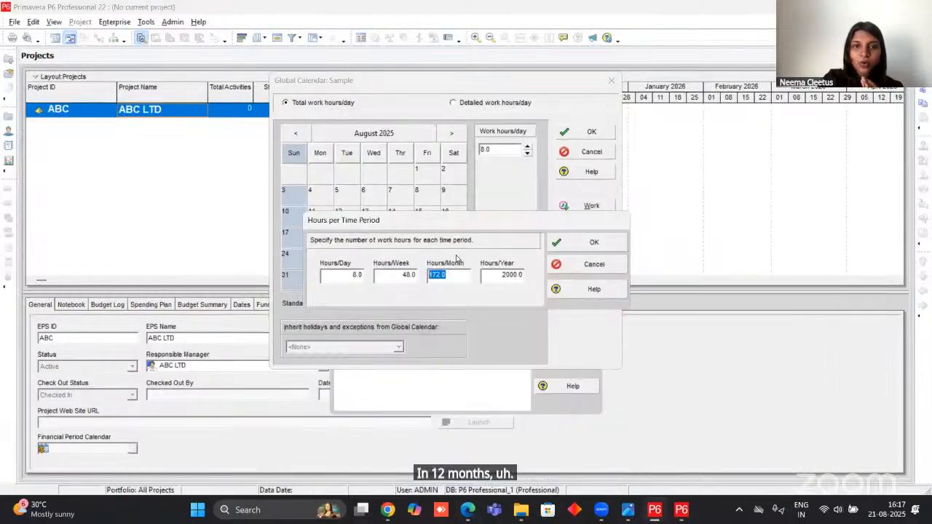
{"action": "type", "text": "200"}
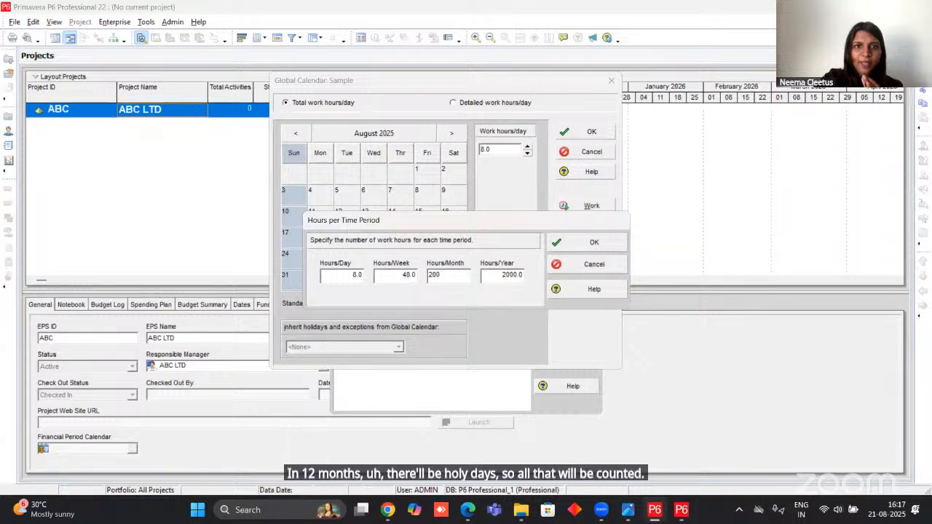
Set the hours per year to 2400, compare the values with the Edge PDF, and apply the time periods in Primavera P6.
{"action": "left_click", "coordinate": [510, 273]}
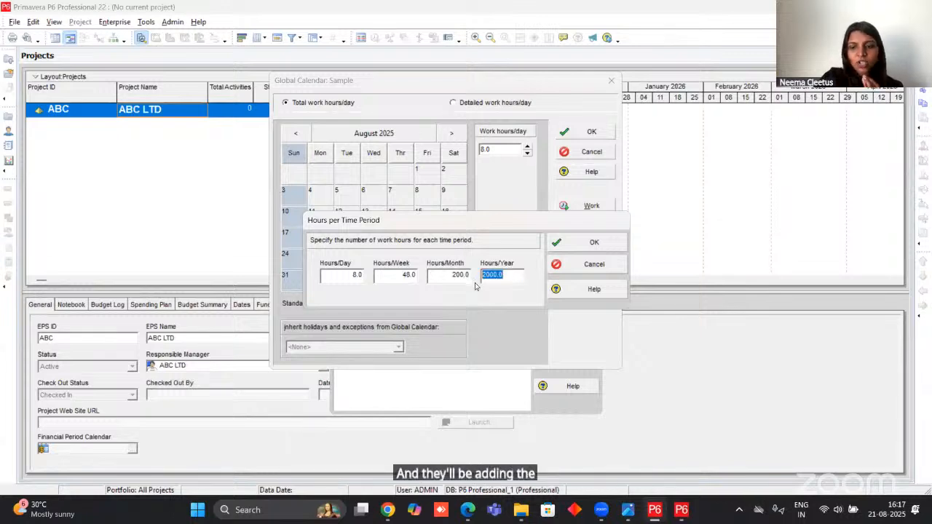
{"action": "type", "text": "2400"}
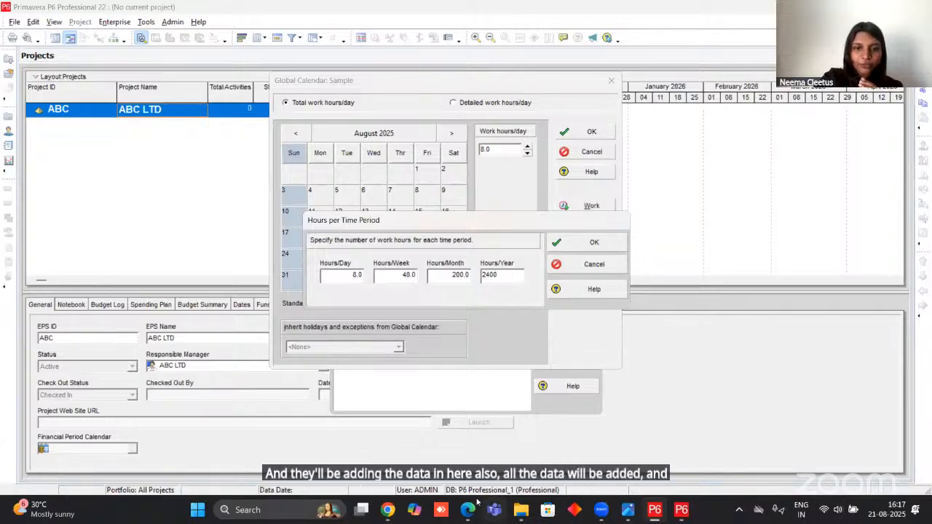
{"action": "left_click", "coordinate": [451, 404]}
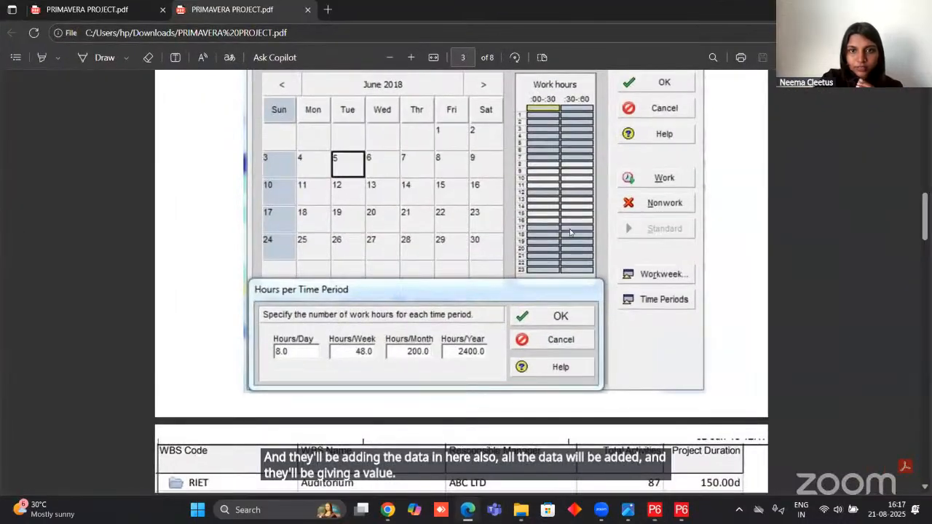
{"action": "key", "text": "alt+Tab"}
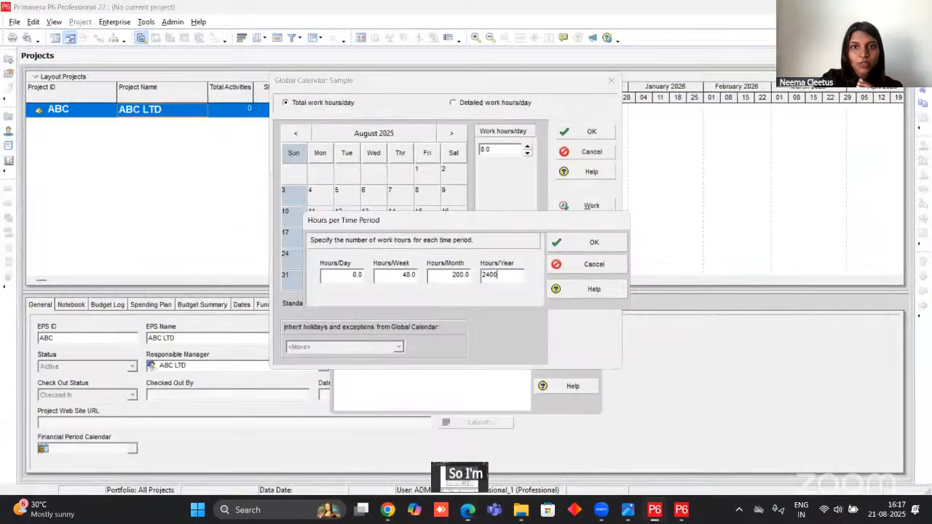
{"action": "left_click", "coordinate": [579, 250]}
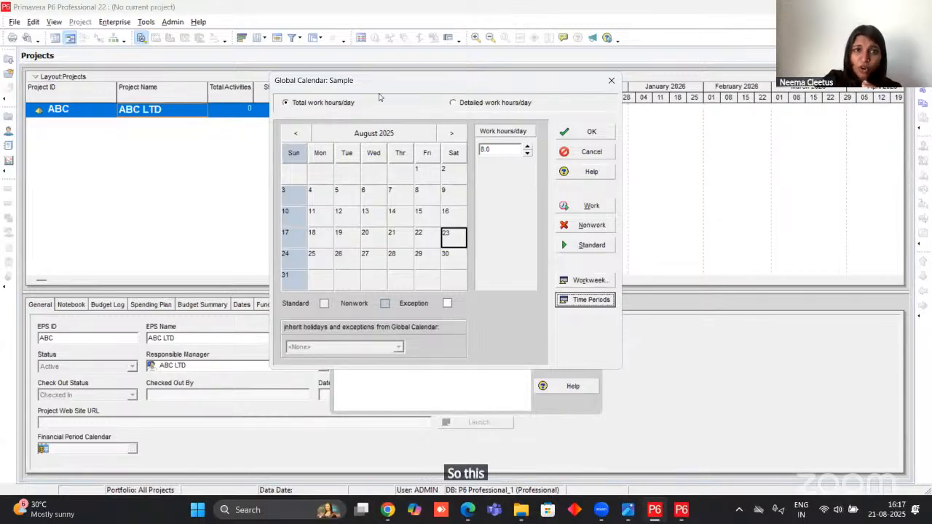
Switch the Sample calendar to detailed work hours per day and open its standard weekly work hours.
{"action": "left_click", "coordinate": [458, 102]}
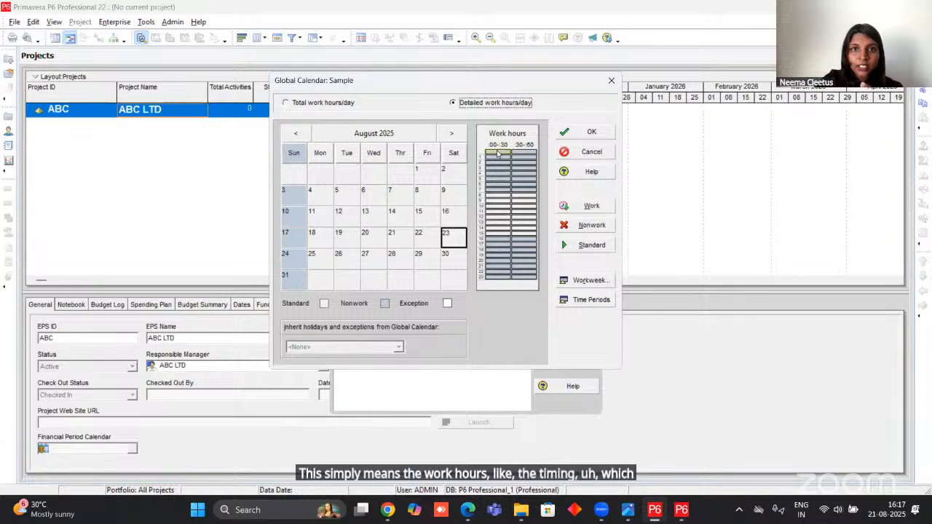
{"action": "left_click", "coordinate": [590, 279]}
{"action": "left_click", "coordinate": [570, 179]}
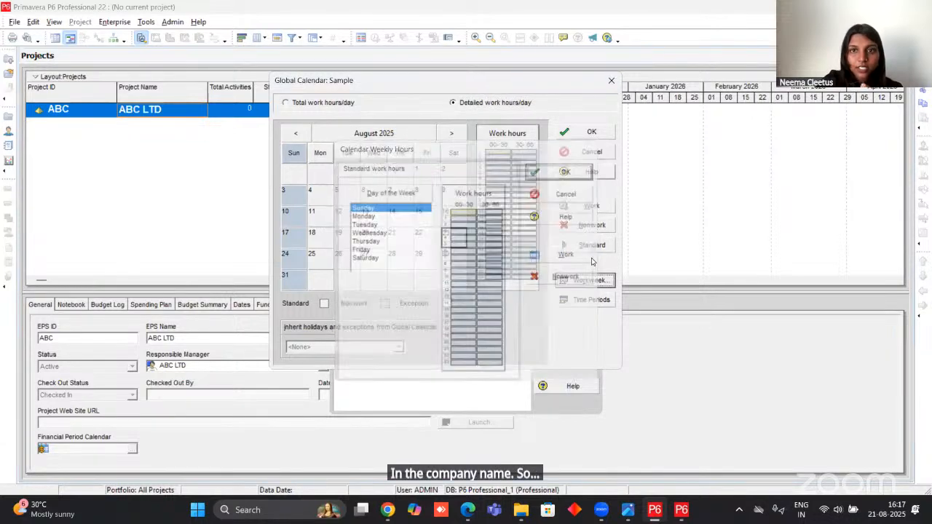
{"action": "left_click", "coordinate": [587, 278]}
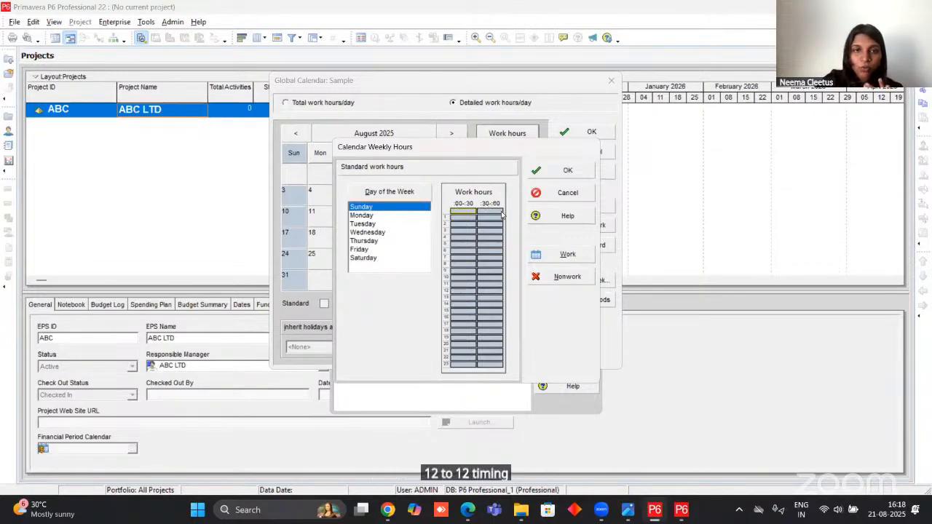
For Monday, make the 12:00 to 13:00 hour working time and the 13:00 to 14:00 hour nonwork.
{"action": "left_click", "coordinate": [371, 216]}
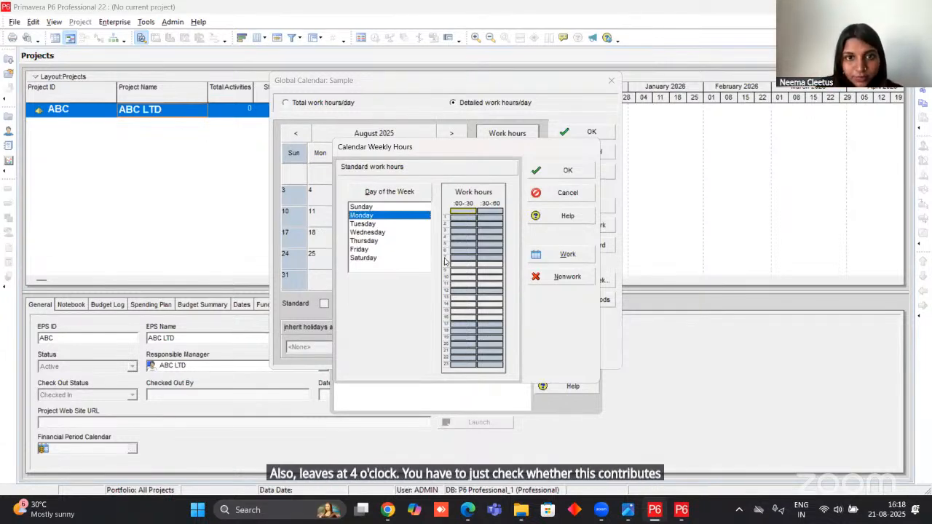
{"action": "double_click", "coordinate": [458, 292]}
{"action": "double_click", "coordinate": [486, 292]}
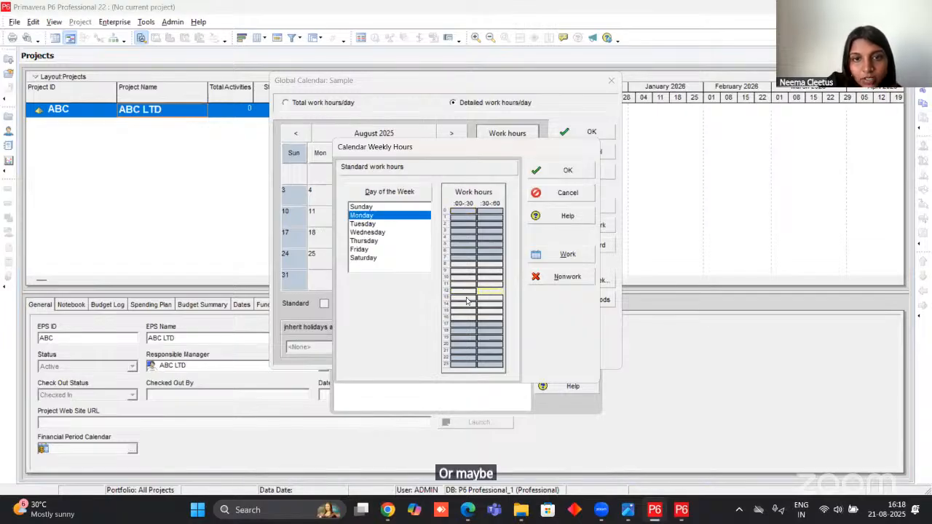
{"action": "double_click", "coordinate": [458, 299]}
{"action": "double_click", "coordinate": [497, 298]}
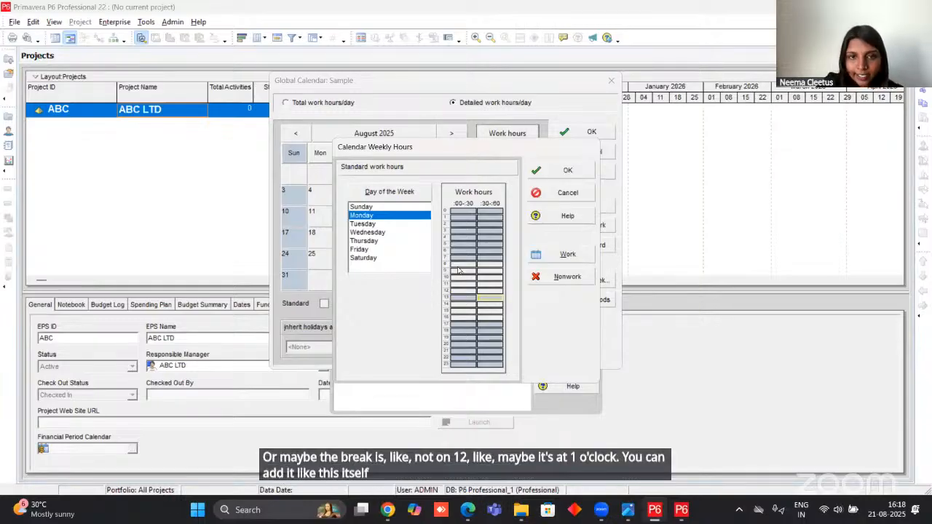
For Monday through Saturday together, set 13:00 to 14:00 as nonwork and 16:00 to 17:00 as working time.
{"action": "left_click", "coordinate": [373, 259], "text": "shift"}
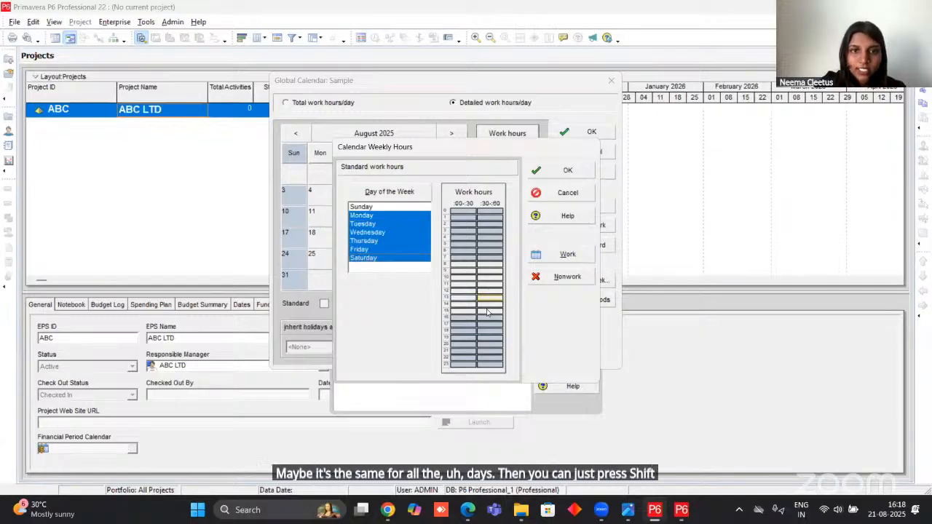
{"action": "left_click", "coordinate": [463, 298]}
{"action": "double_click", "coordinate": [460, 298]}
{"action": "double_click", "coordinate": [497, 298]}
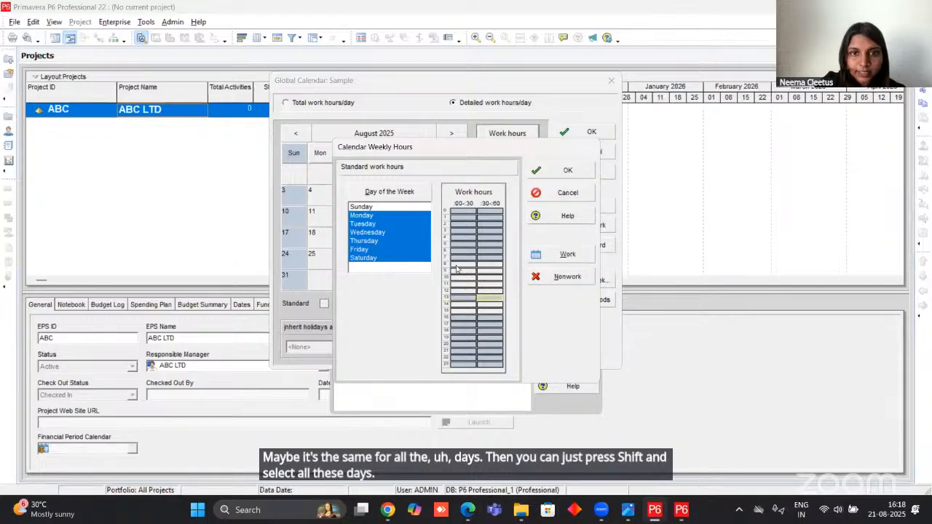
{"action": "double_click", "coordinate": [462, 319]}
{"action": "double_click", "coordinate": [493, 318]}
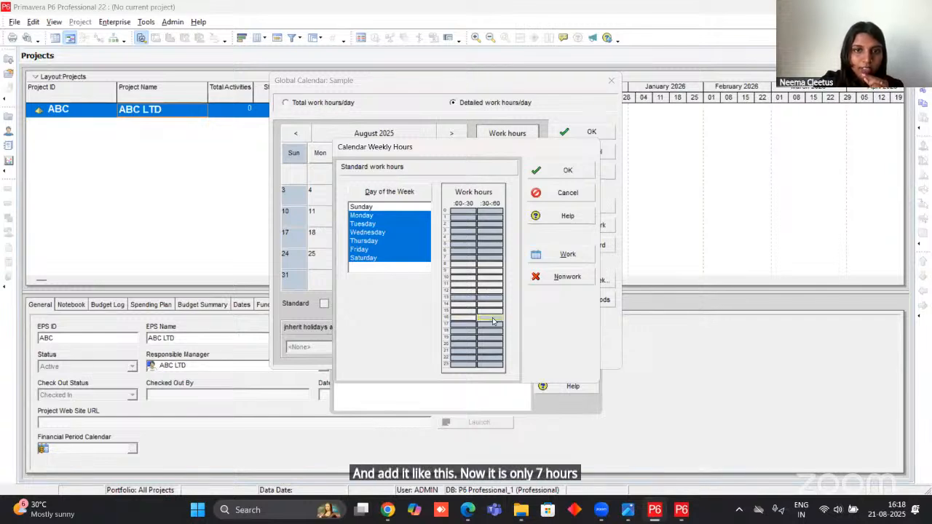
Go through the individual weekdays from Monday to Saturday and check the detailed work hours of each.
{"action": "left_click", "coordinate": [383, 233]}
{"action": "left_click", "coordinate": [384, 249]}
{"action": "left_click", "coordinate": [375, 224]}
{"action": "left_click", "coordinate": [375, 215]}
{"action": "left_click", "coordinate": [378, 231]}
{"action": "left_click", "coordinate": [372, 242]}
{"action": "left_click", "coordinate": [369, 258]}
{"action": "left_click", "coordinate": [375, 231]}
{"action": "left_click", "coordinate": [371, 259]}
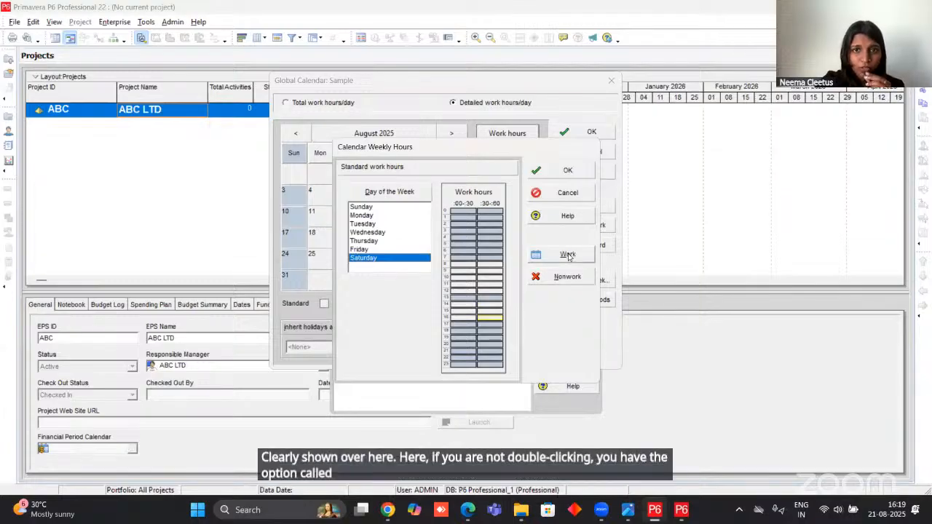
Apply the weekly hours, save the Sample calendar, and close the Calendars list.
{"action": "left_click", "coordinate": [565, 173]}
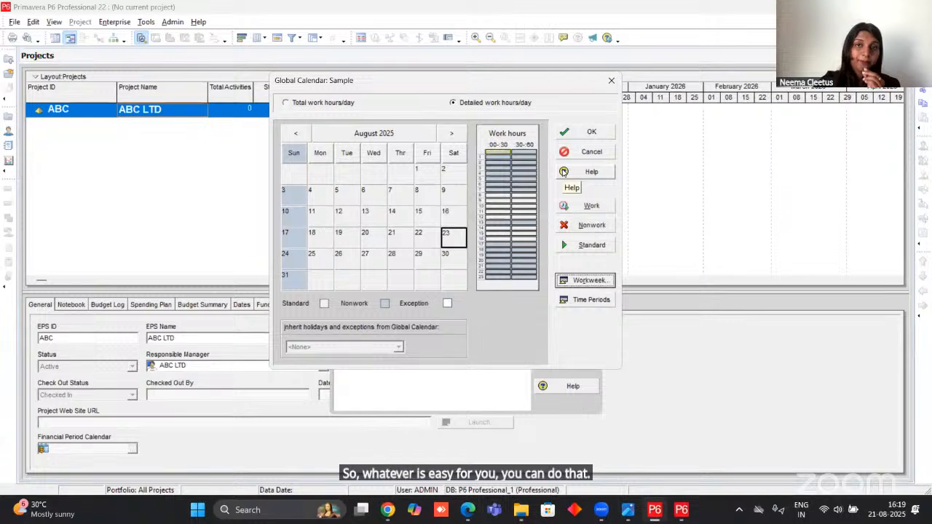
{"action": "left_click", "coordinate": [583, 134]}
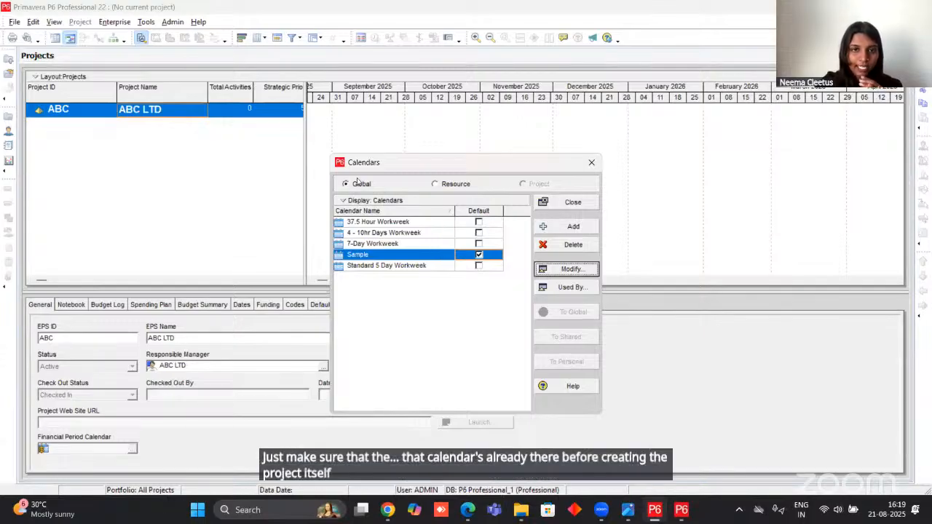
{"action": "left_click", "coordinate": [572, 203]}
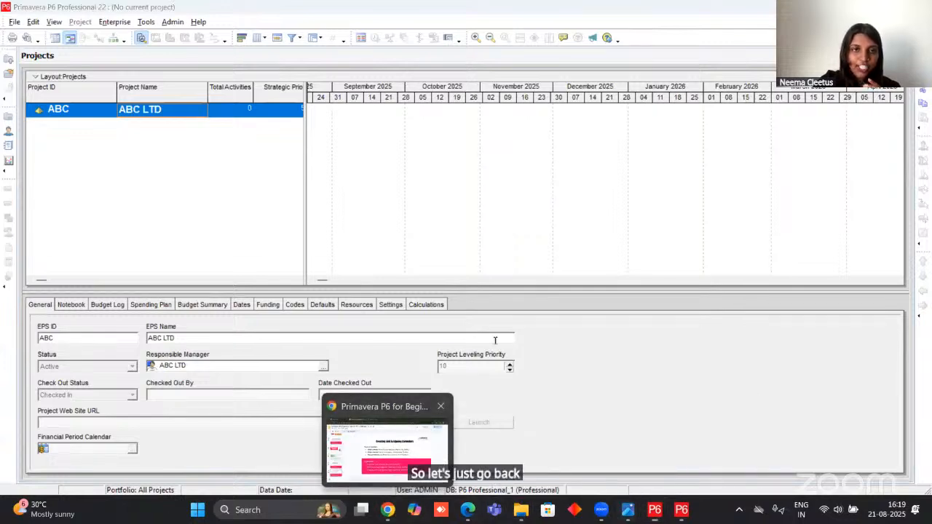
Switch to the Google Slides presentation in Chrome, present it full screen, and show the Creating a New Project slide.
{"action": "left_click", "coordinate": [391, 496]}
{"action": "left_click", "coordinate": [728, 74]}
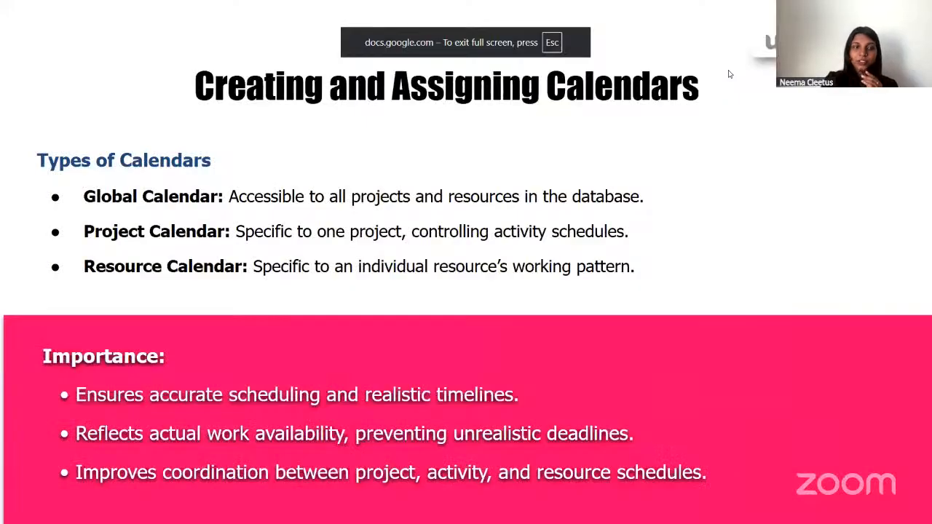
{"action": "key", "text": "Left"}
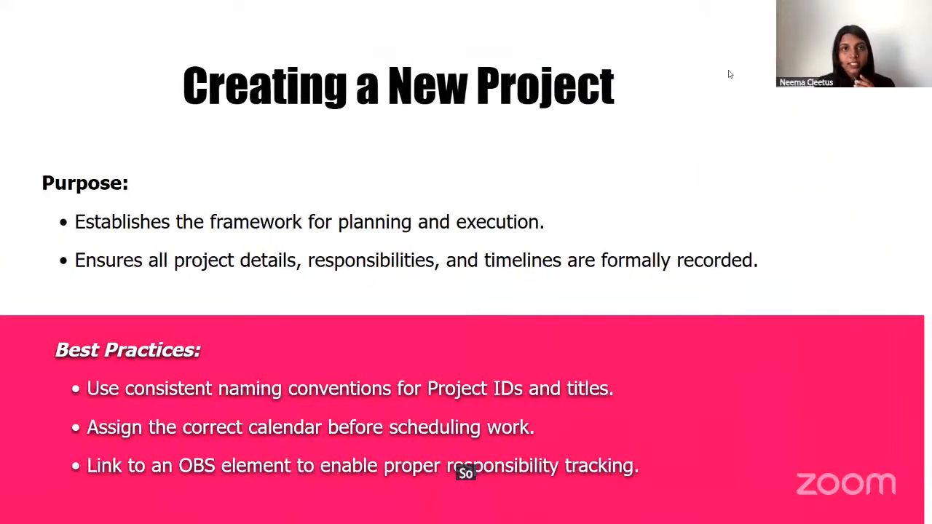
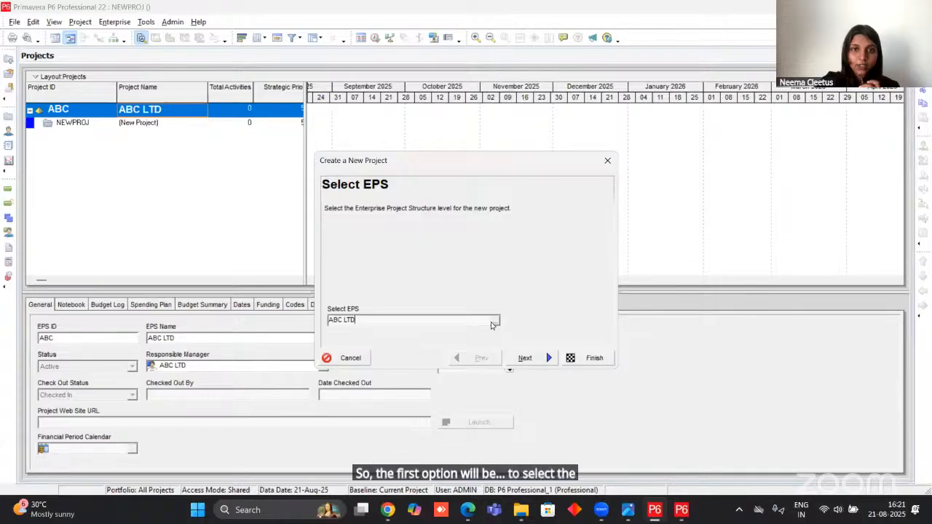
Check the EPS choices for the new project, keep ABC LTD, and continue to the project name settings.
{"action": "left_click", "coordinate": [493, 321]}
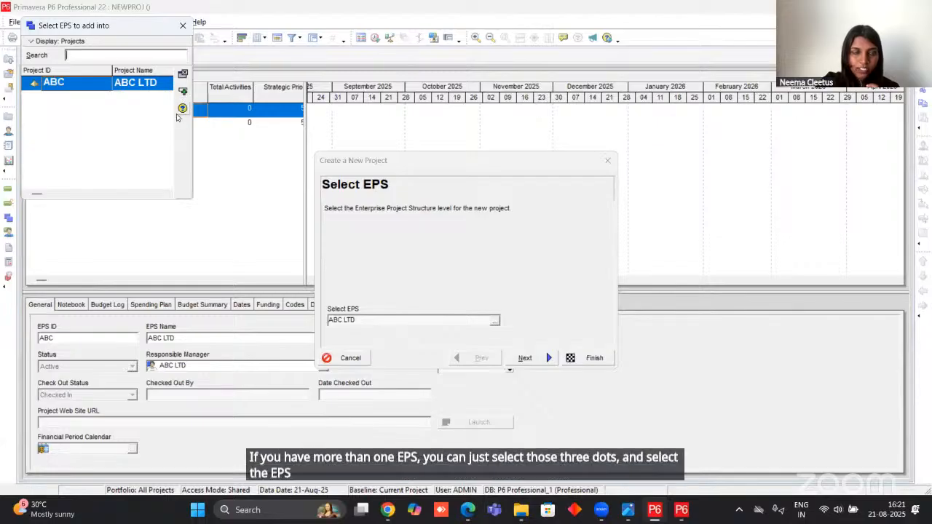
{"action": "left_click", "coordinate": [185, 29]}
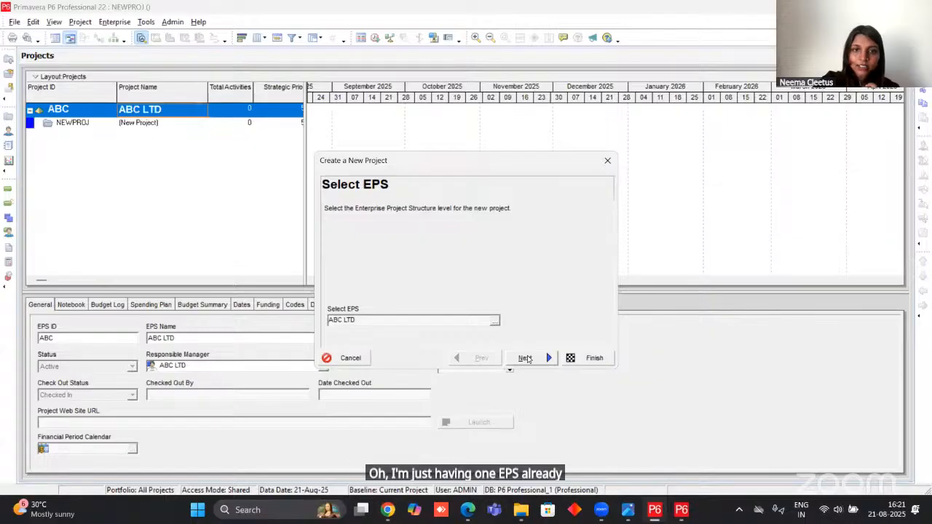
{"action": "left_click", "coordinate": [525, 358]}
Look up the project code in the PRIMAVERA PROJECT PDF in Edge and enter RIET as the Project ID in Primavera P6.
{"action": "left_click_drag", "start_coordinate": [364, 292], "coordinate": [318, 302]}
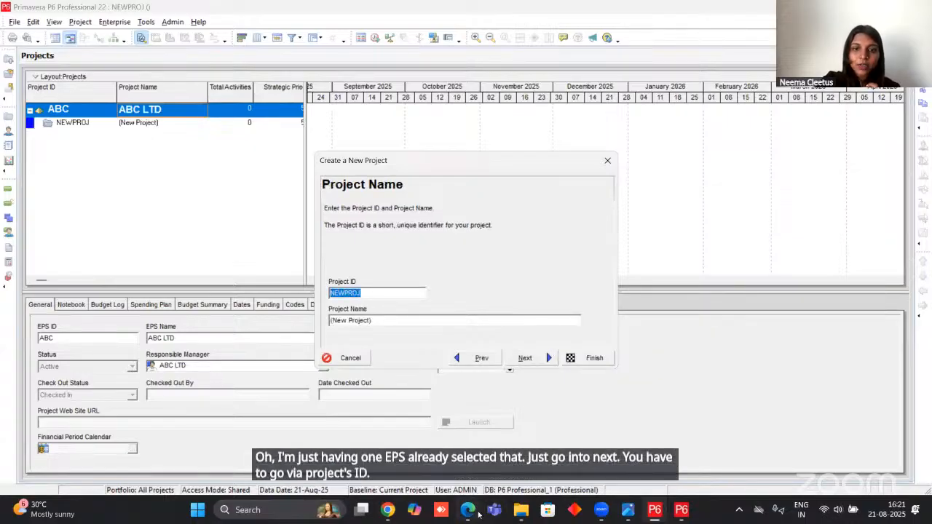
{"action": "left_click", "coordinate": [448, 399]}
{"action": "scroll", "coordinate": [448, 390], "scroll_direction": "down", "scroll_amount": 6}
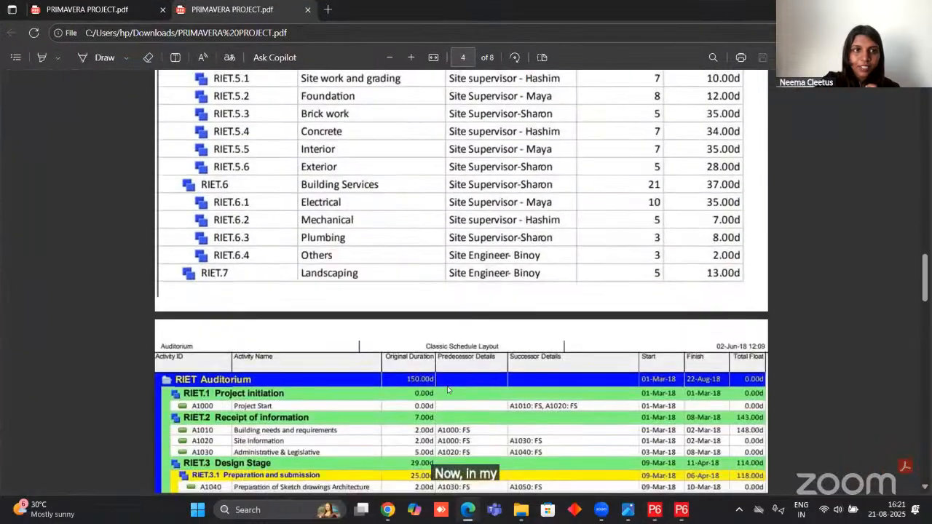
{"action": "scroll", "coordinate": [90, 165], "scroll_direction": "up", "scroll_amount": 4}
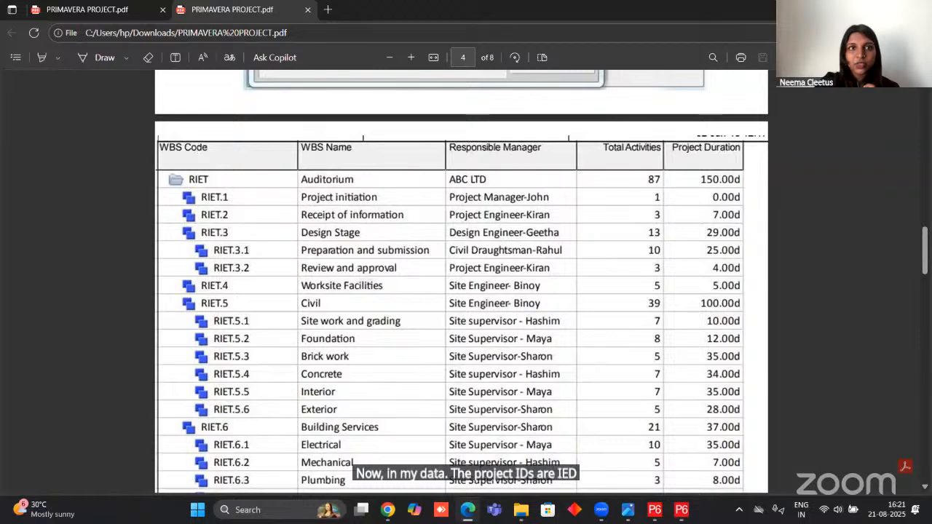
{"action": "left_click", "coordinate": [862, 9]}
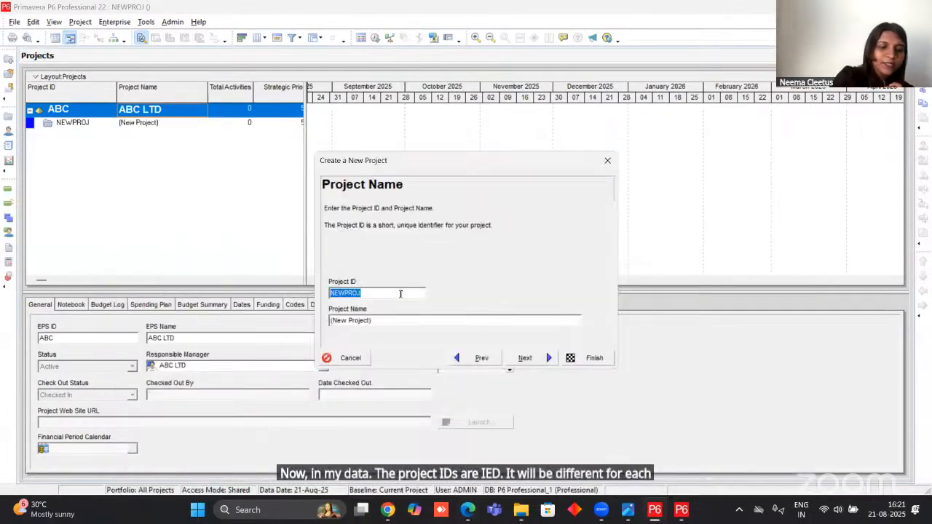
{"action": "type", "text": "RIET"}
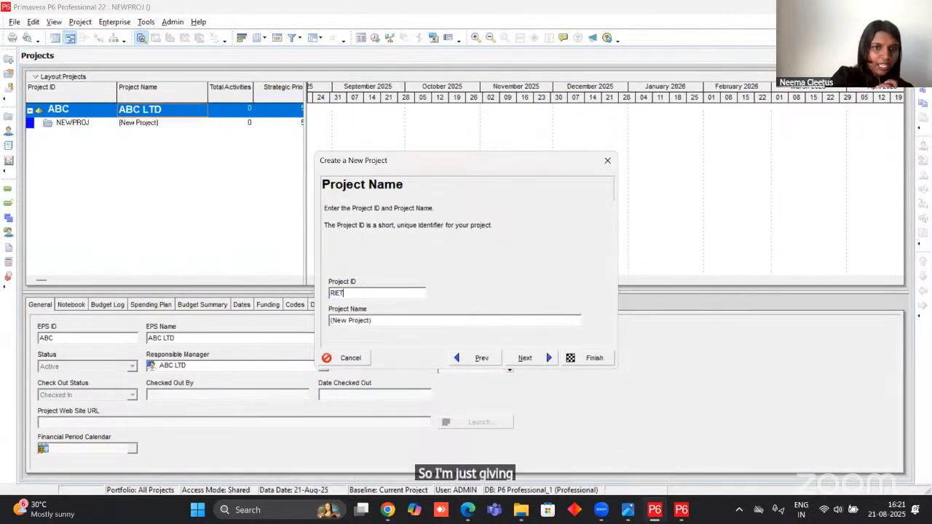
Name the project Auditorium and continue to the project start and end dates.
{"action": "left_click_drag", "start_coordinate": [393, 324], "coordinate": [311, 337]}
{"action": "type", "text": "A"}
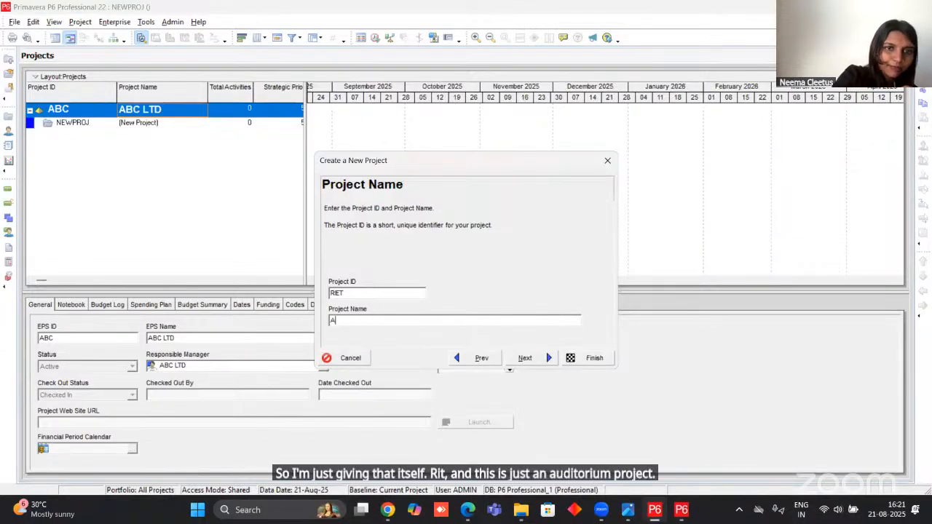
{"action": "type", "text": "udi"}
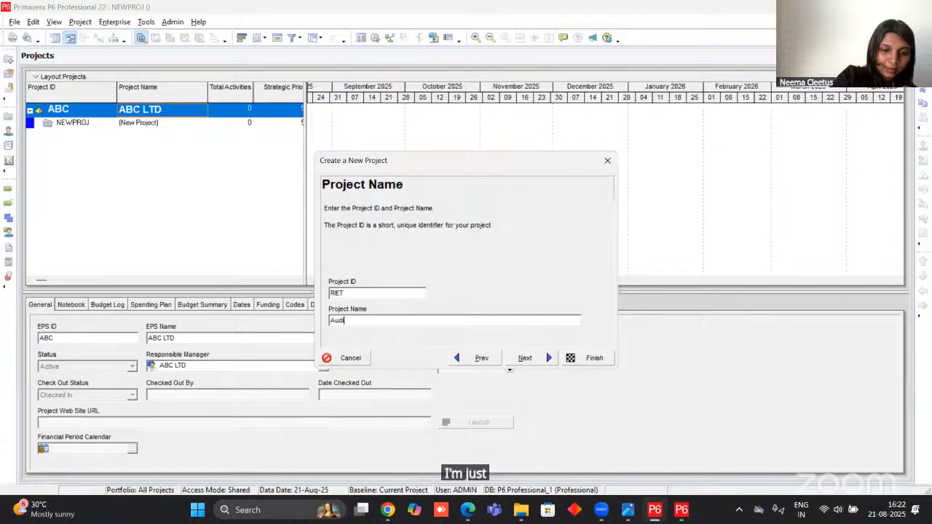
{"action": "type", "text": "tor"}
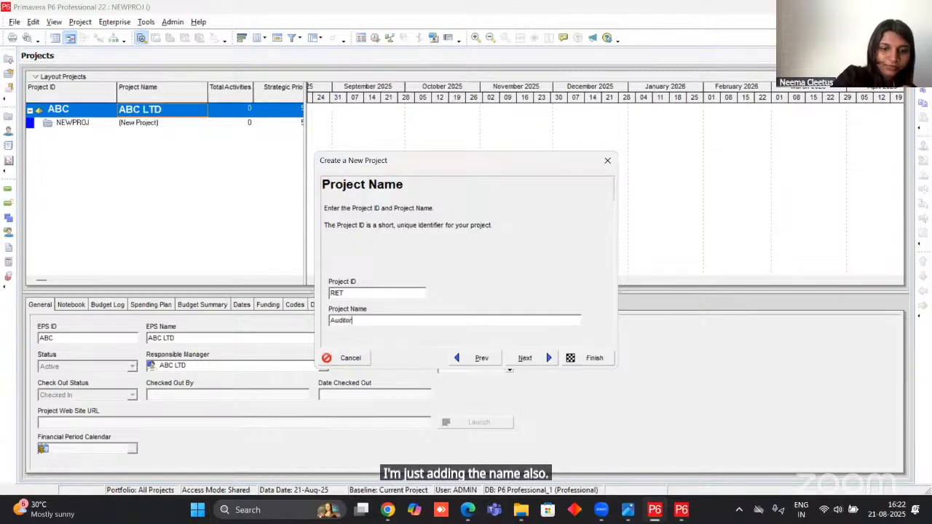
{"action": "type", "text": "ium"}
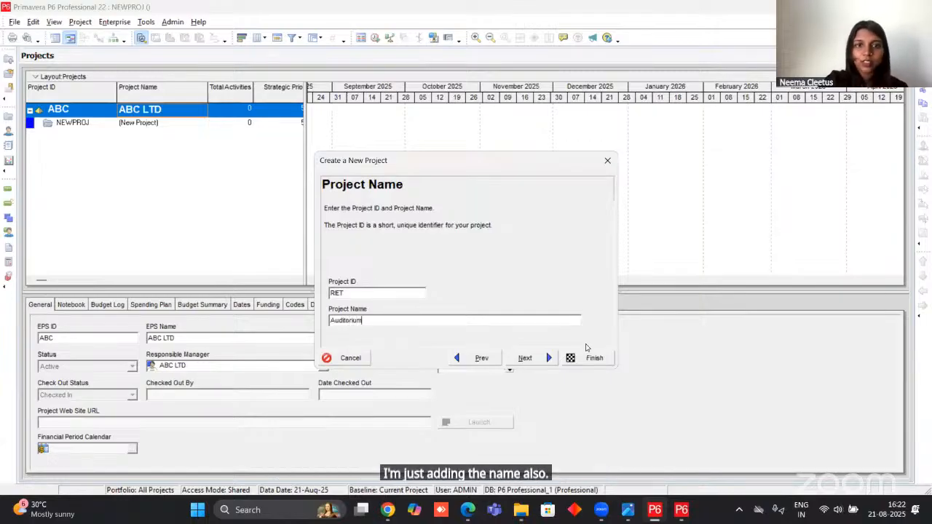
{"action": "left_click", "coordinate": [523, 358]}
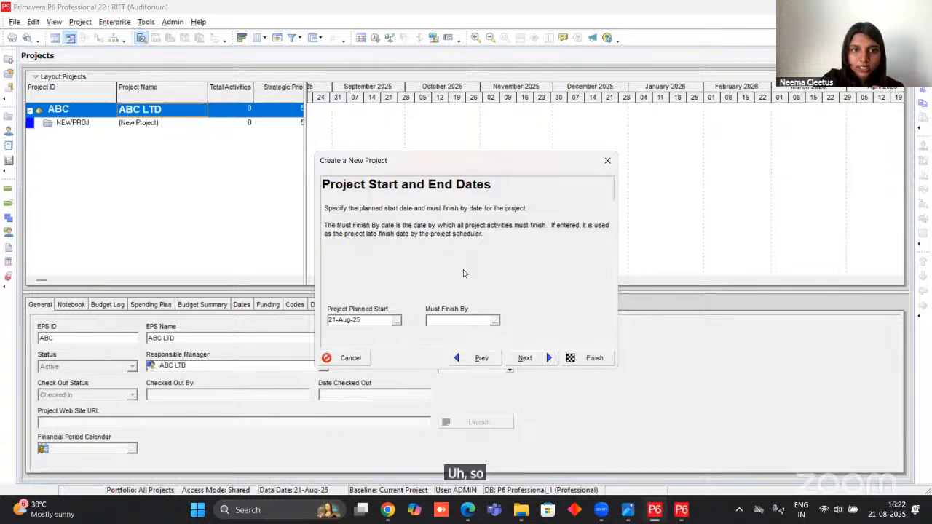
Check the WBS table and activity schedule in the Edge PDF for the Auditorium project's start date, and return to Primavera P6.
{"action": "mouse_move", "coordinate": [467, 509]}
{"action": "left_click", "coordinate": [465, 440]}
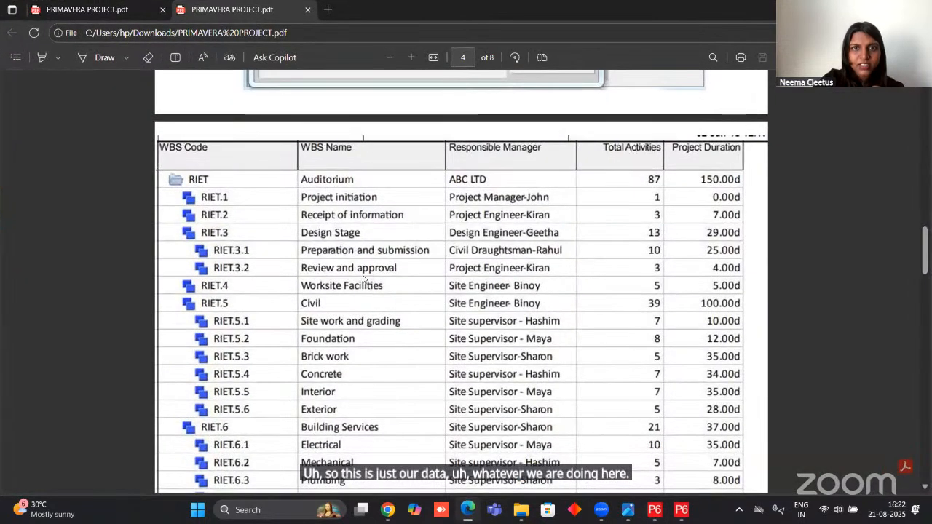
{"action": "scroll", "coordinate": [471, 239], "scroll_direction": "up", "scroll_amount": 2}
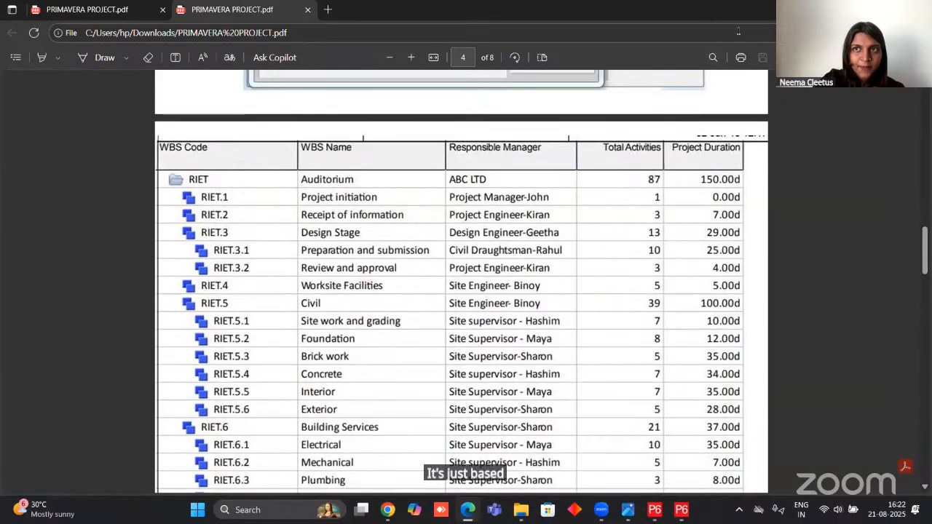
{"action": "left_click", "coordinate": [862, 9]}
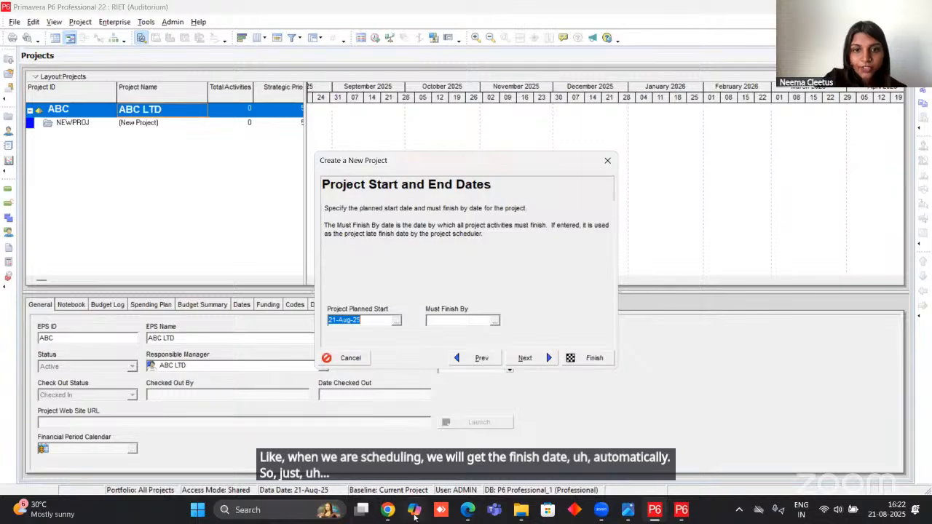
{"action": "left_click", "coordinate": [466, 503]}
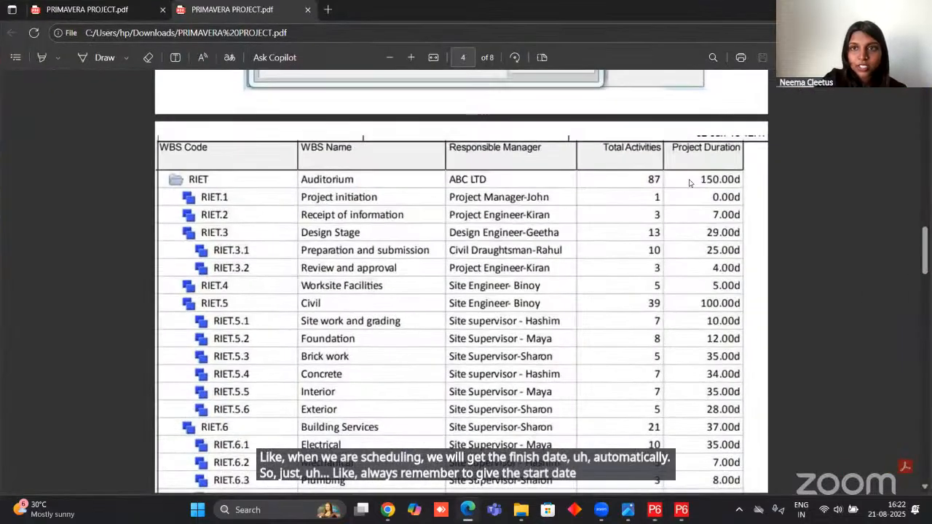
{"action": "scroll", "coordinate": [694, 213], "scroll_direction": "down", "scroll_amount": 3}
{"action": "scroll", "coordinate": [694, 214], "scroll_direction": "down", "scroll_amount": 7}
{"action": "scroll", "coordinate": [649, 259], "scroll_direction": "up", "scroll_amount": 5}
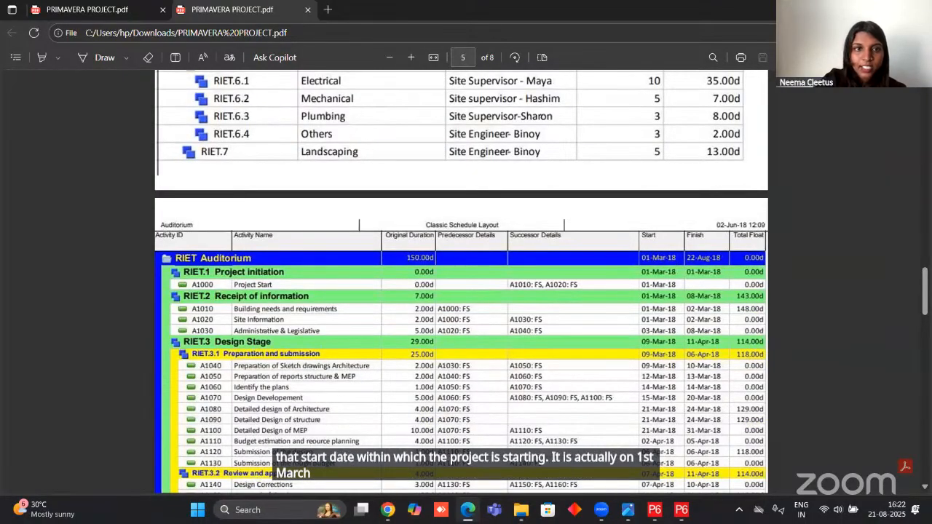
{"action": "key", "text": "alt+Tab"}
Set the project planned start to 01-Mar-18, leave Must Finish By empty, and continue to the responsible manager.
{"action": "left_click", "coordinate": [398, 321]}
{"action": "left_click", "coordinate": [398, 120]}
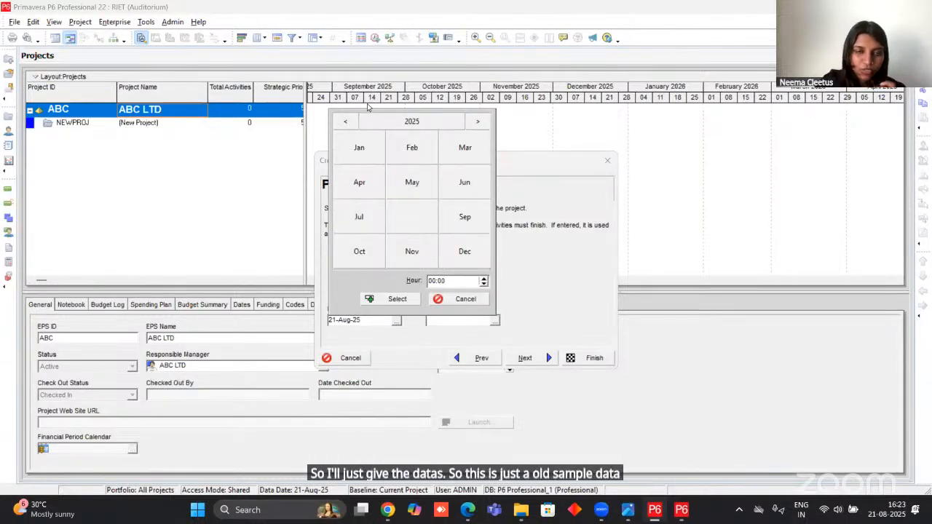
{"action": "left_click", "coordinate": [346, 121]}
{"action": "left_click", "coordinate": [346, 121]}
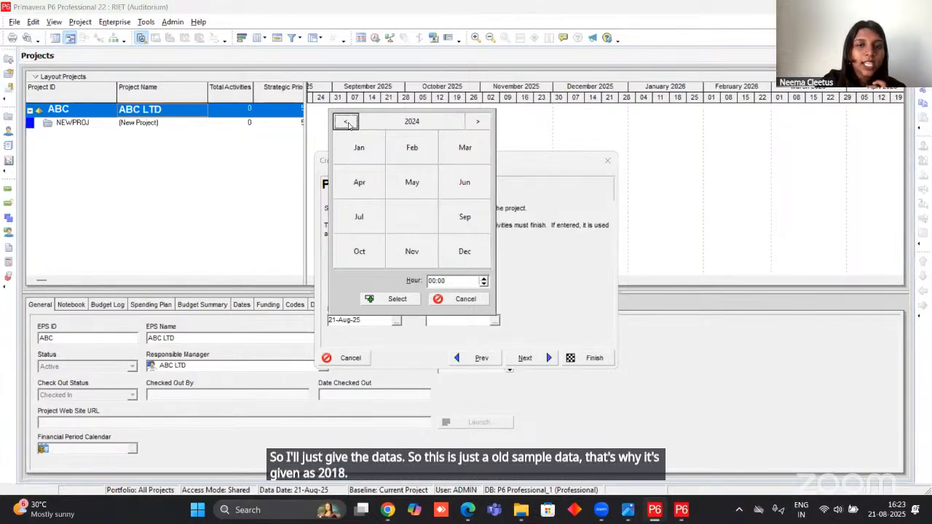
{"action": "left_click", "coordinate": [346, 122]}
{"action": "left_click", "coordinate": [346, 122]}
{"action": "left_click", "coordinate": [347, 122]}
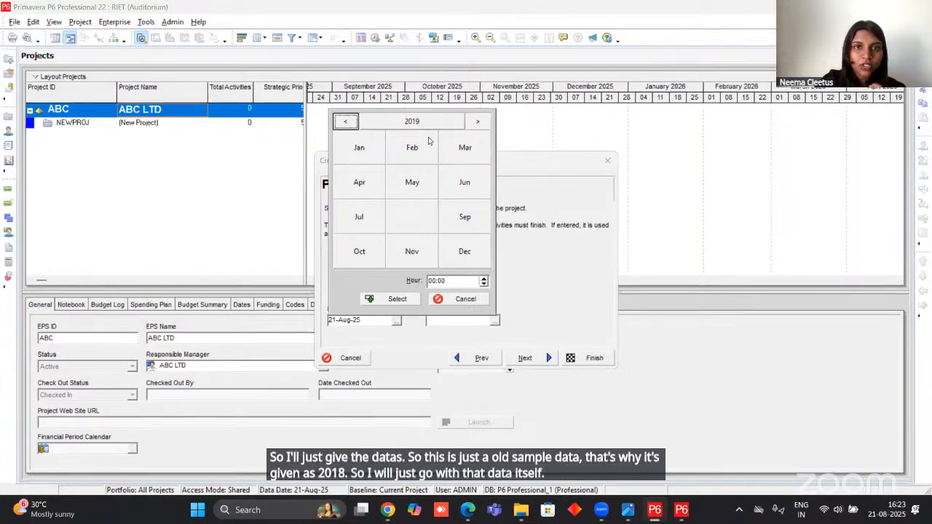
{"action": "left_click", "coordinate": [347, 123]}
{"action": "left_click", "coordinate": [461, 148]}
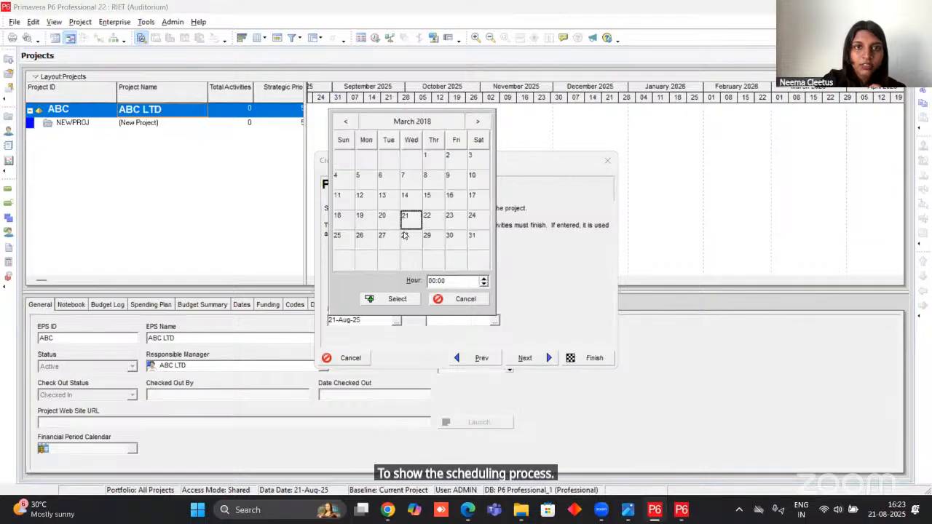
{"action": "left_click", "coordinate": [427, 159]}
{"action": "left_click", "coordinate": [398, 299]}
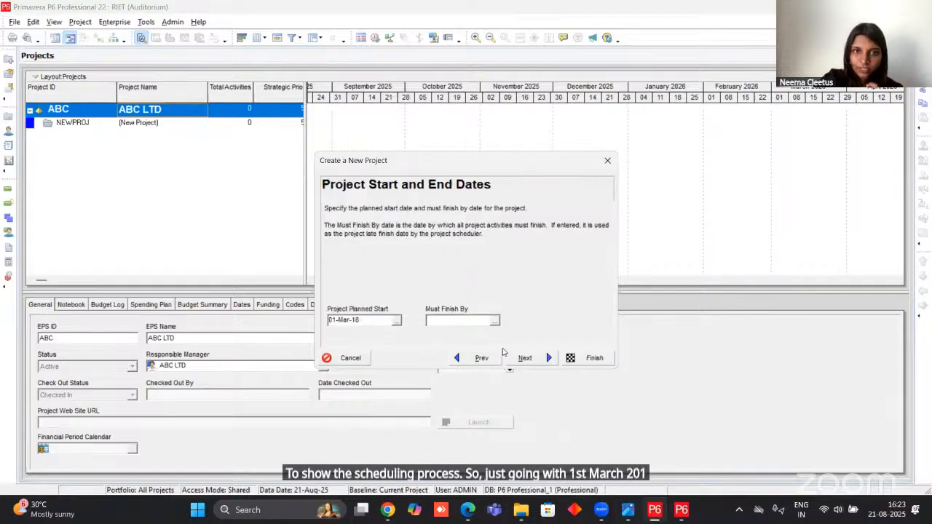
{"action": "left_click", "coordinate": [525, 358]}
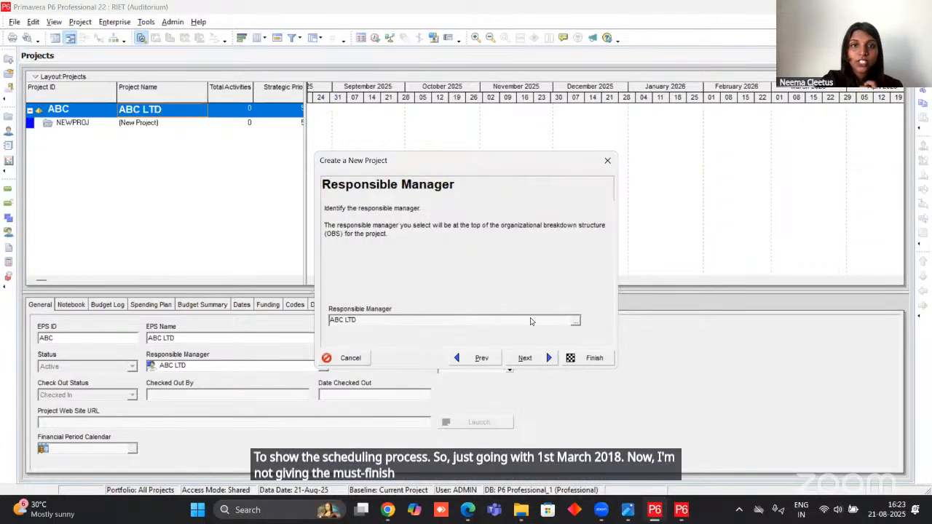
Review the OBS elements available as responsible manager and keep ABC LTD for the project.
{"action": "left_click", "coordinate": [575, 323]}
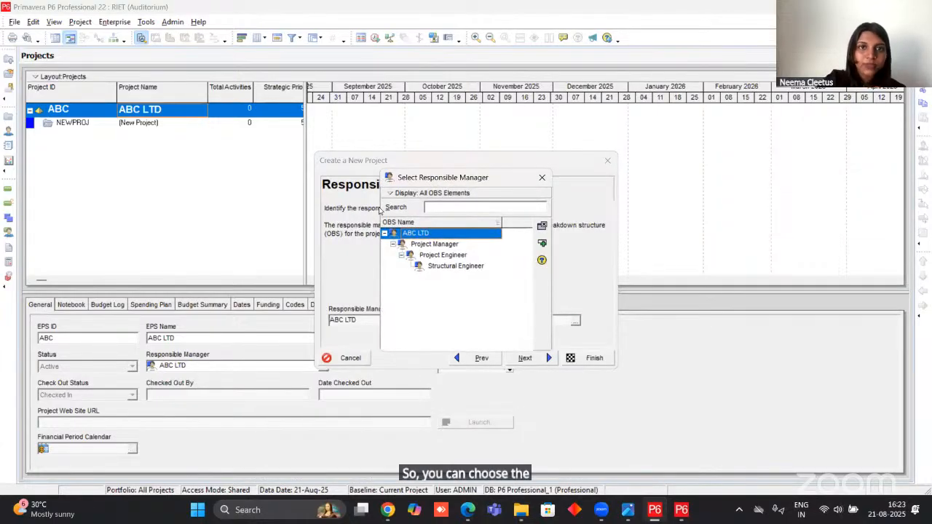
{"action": "left_click", "coordinate": [433, 244]}
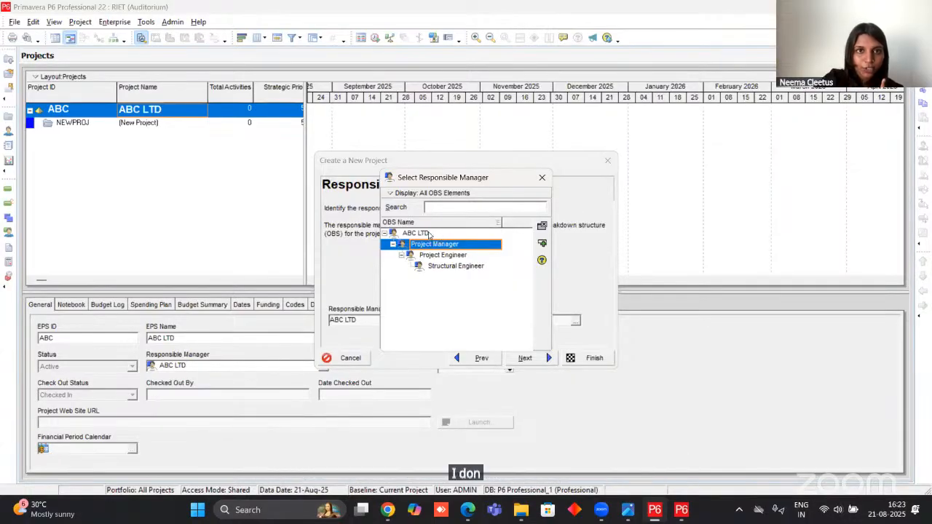
{"action": "left_click", "coordinate": [428, 233]}
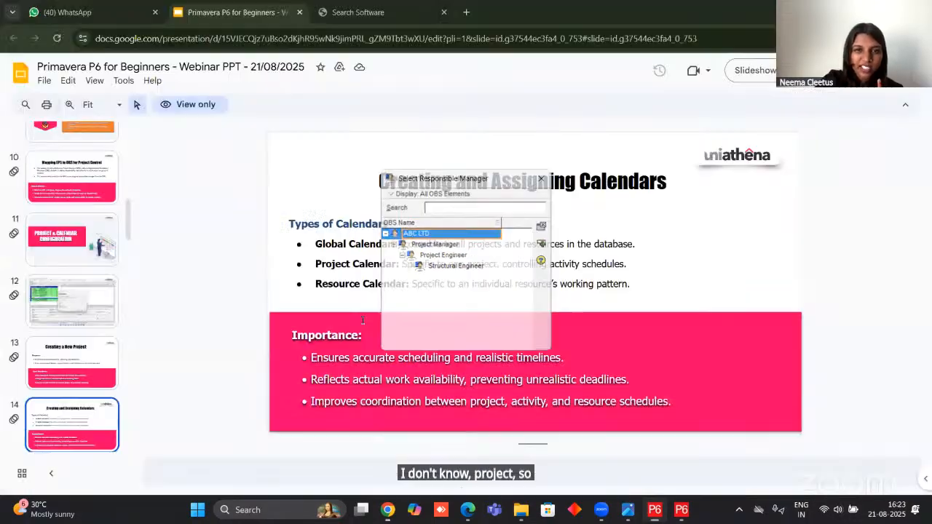
{"action": "left_click", "coordinate": [542, 179]}
Accept the Price / Unit rate type for new assignments and finish creating the project.
{"action": "left_click", "coordinate": [524, 358]}
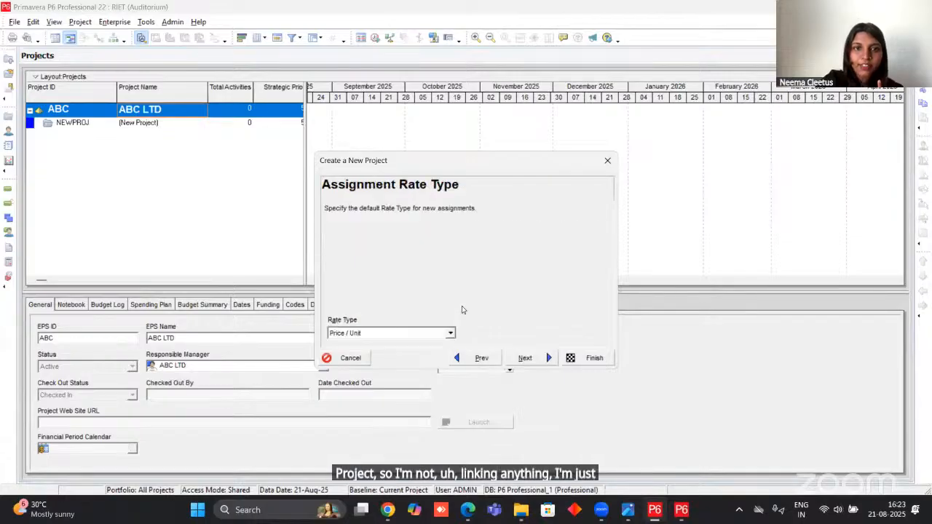
{"action": "left_click", "coordinate": [532, 357]}
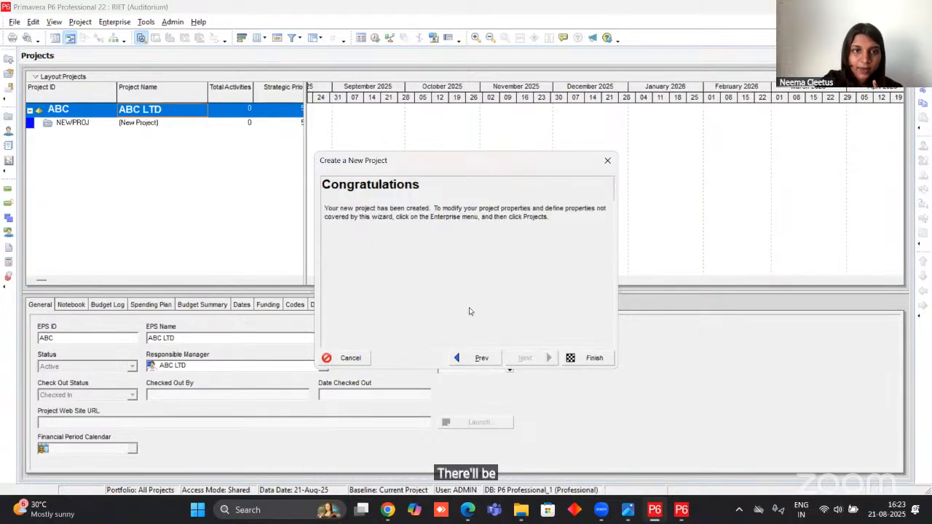
{"action": "left_click", "coordinate": [589, 359]}
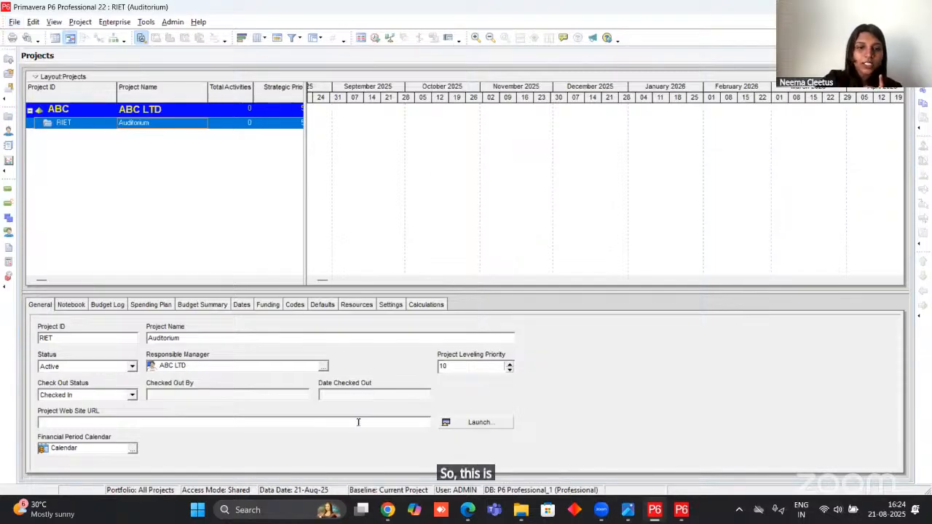
Switch to the Google Slides presentation in Chrome, present it full screen, and advance past the Activities & Work Breakdown Structure slide.
{"action": "left_click", "coordinate": [387, 504]}
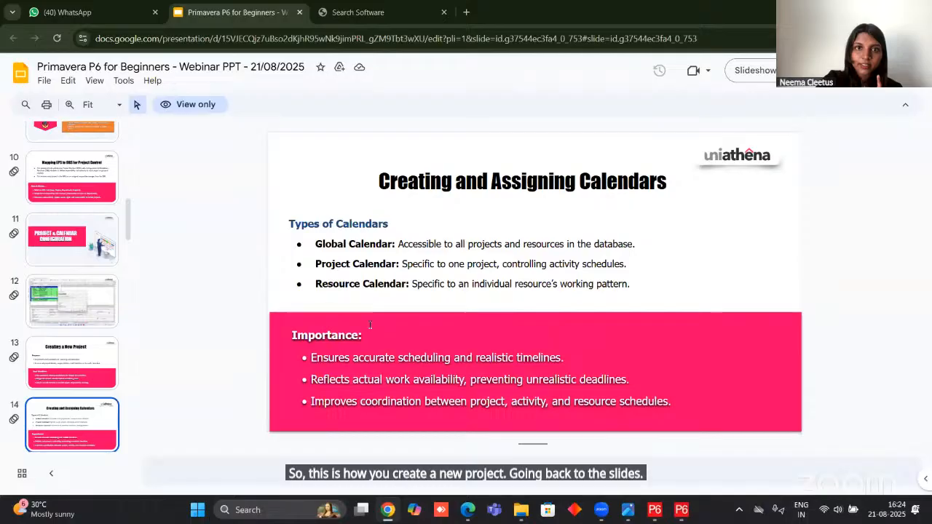
{"action": "left_click", "coordinate": [766, 76]}
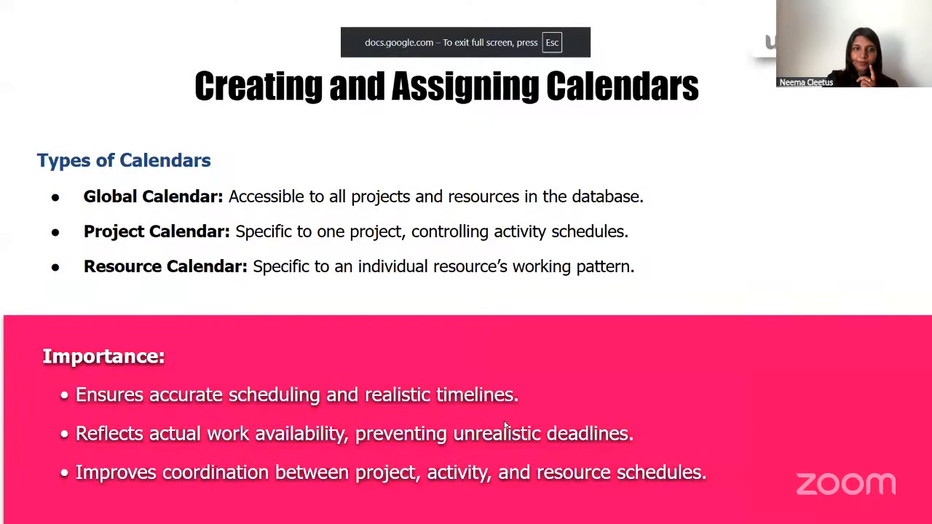
{"action": "key", "text": "Right"}
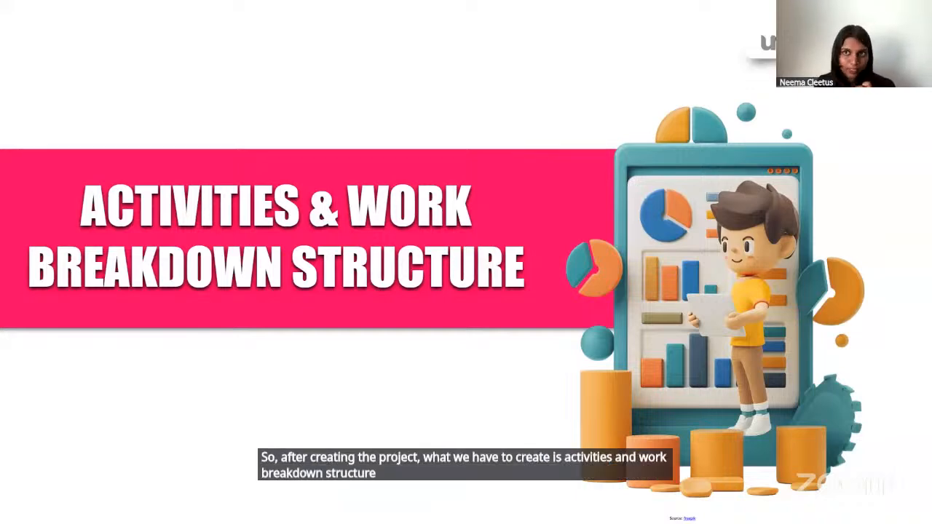
{"action": "key", "text": "Right"}
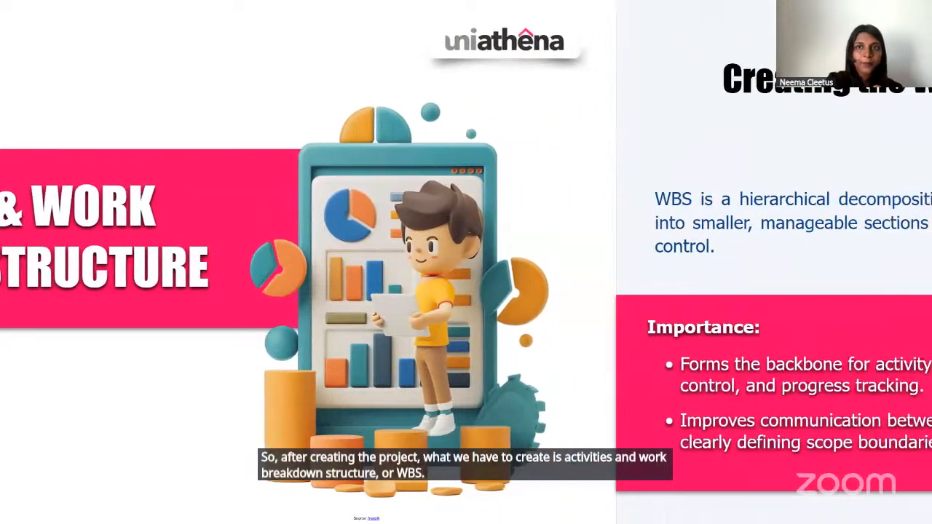
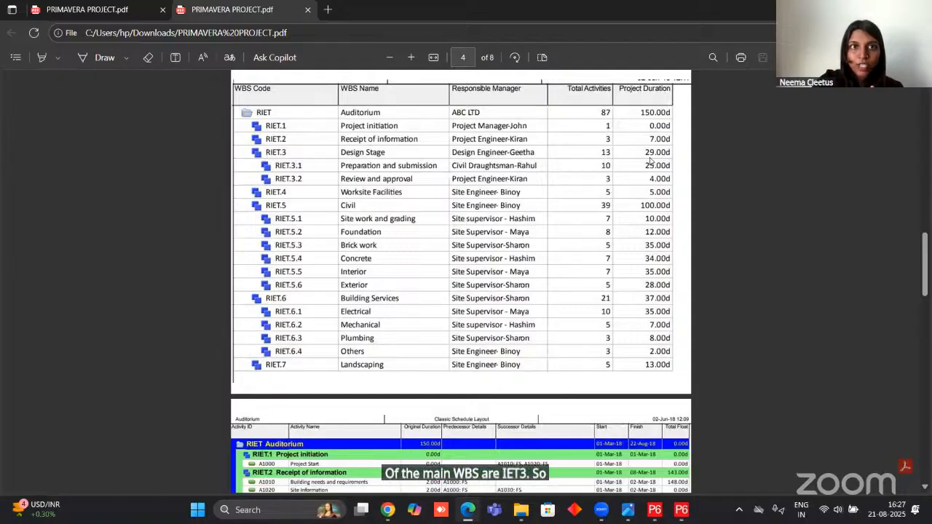
Switch to Primavera P6, open the WBS of the RIET project, and widen its table to expose the Total Activities column.
{"action": "left_click", "coordinate": [654, 509]}
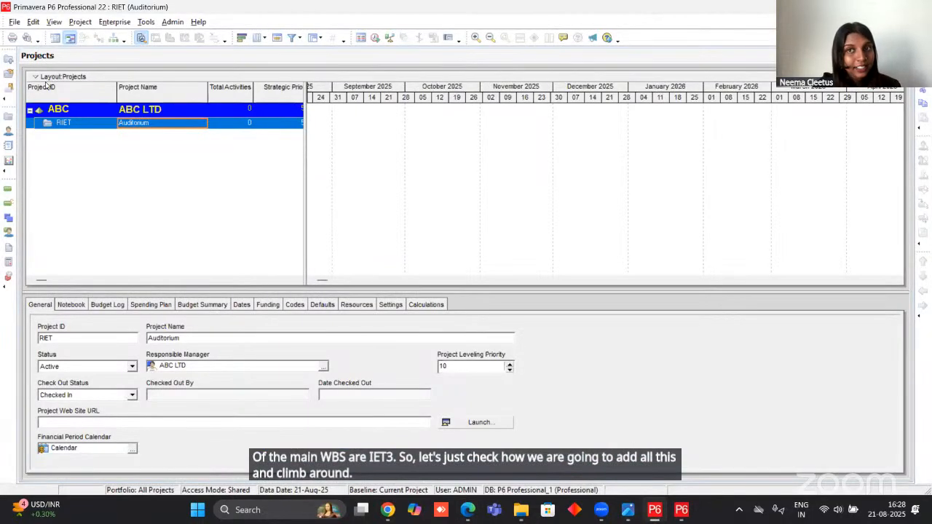
{"action": "left_click", "coordinate": [80, 22]}
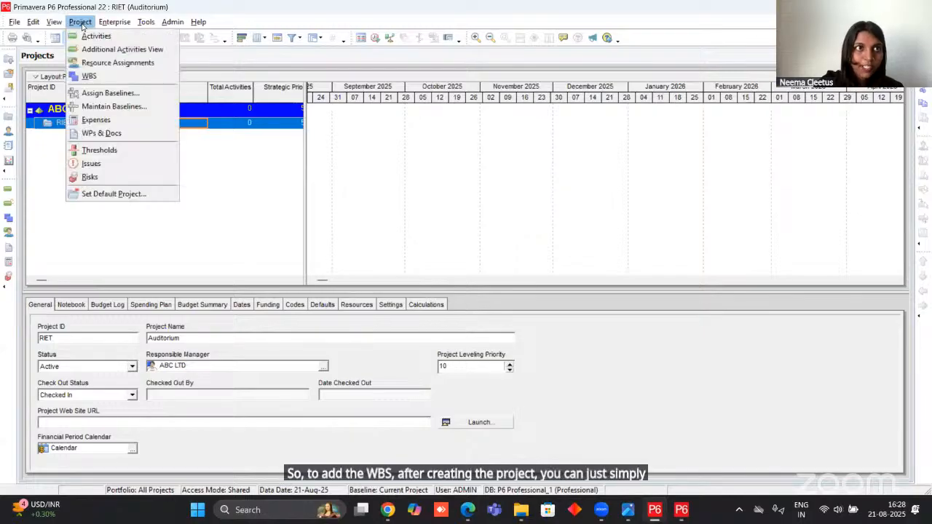
{"action": "left_click", "coordinate": [89, 77]}
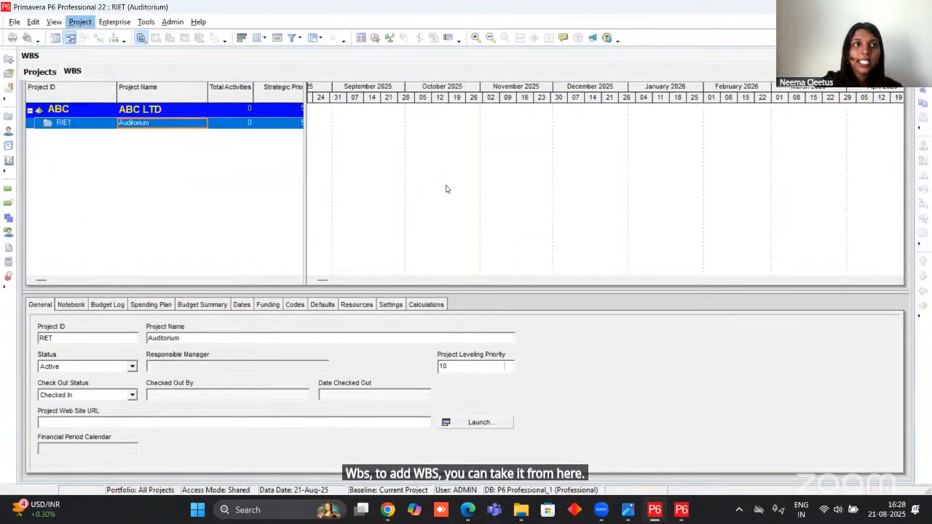
{"action": "left_click", "coordinate": [38, 73]}
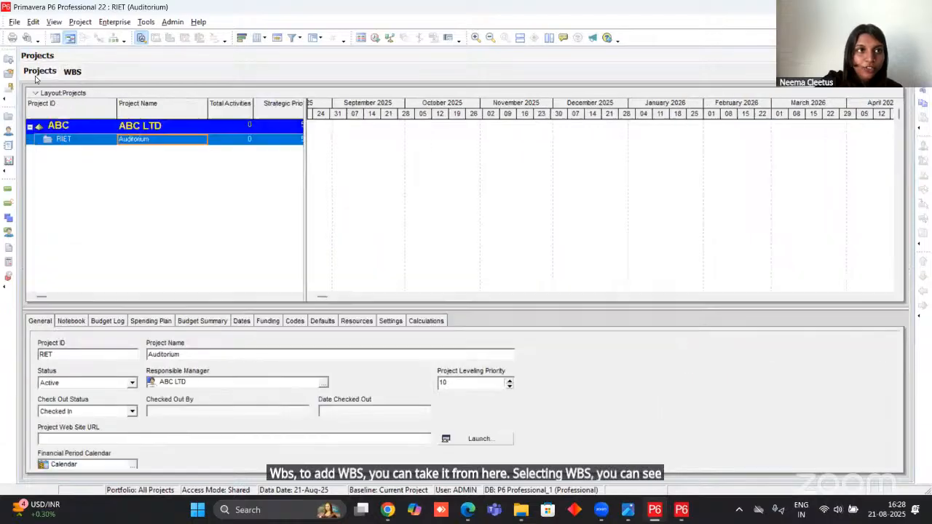
{"action": "left_click", "coordinate": [74, 72]}
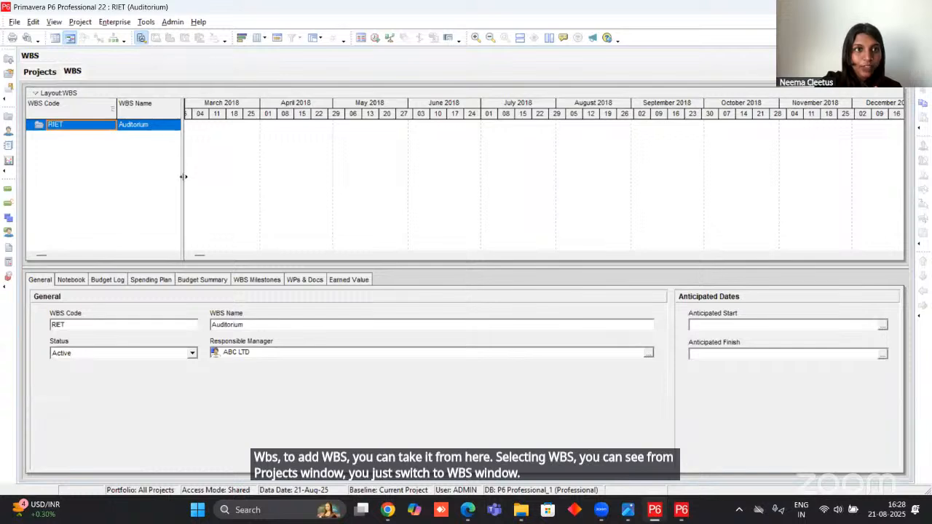
{"action": "left_click_drag", "start_coordinate": [185, 178], "coordinate": [398, 206]}
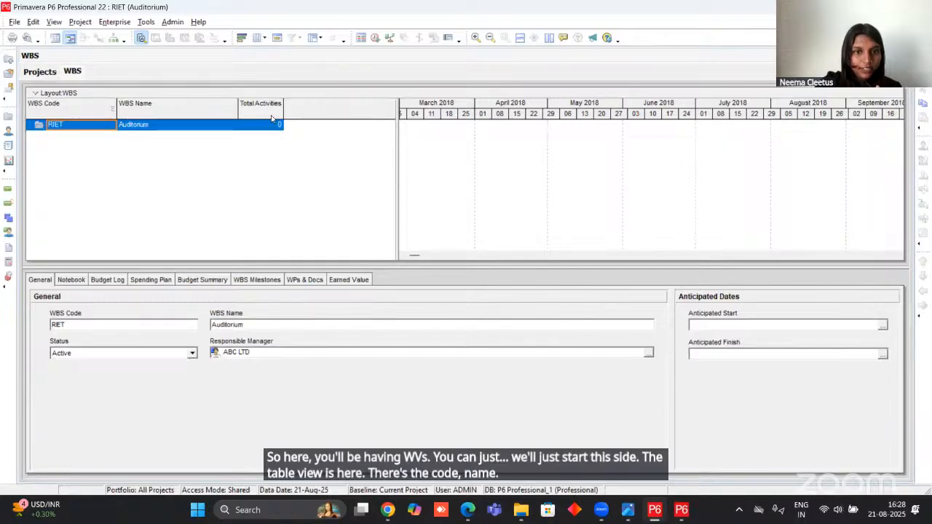
Check the column headings of the WBS table in the PRIMAVERA PROJECT PDF in Edge, and return to Primavera P6.
{"action": "mouse_move", "coordinate": [472, 510]}
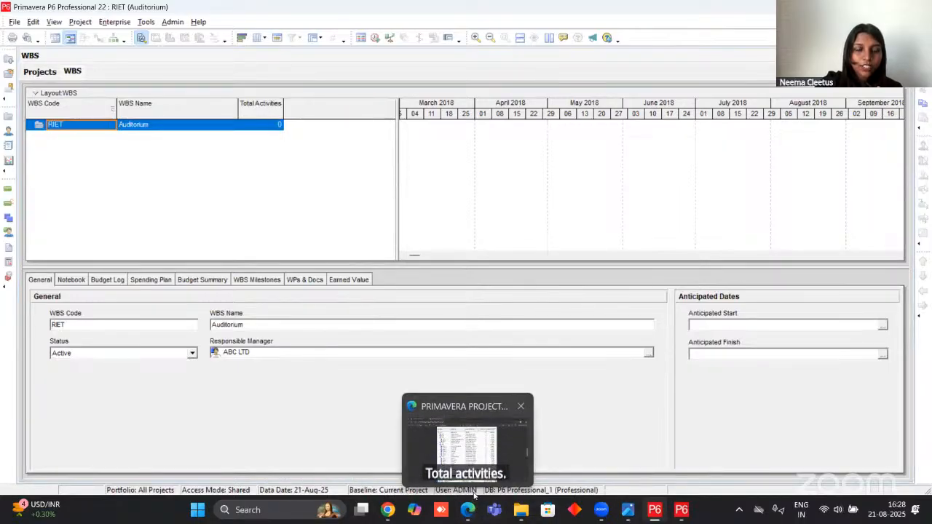
{"action": "left_click", "coordinate": [466, 436]}
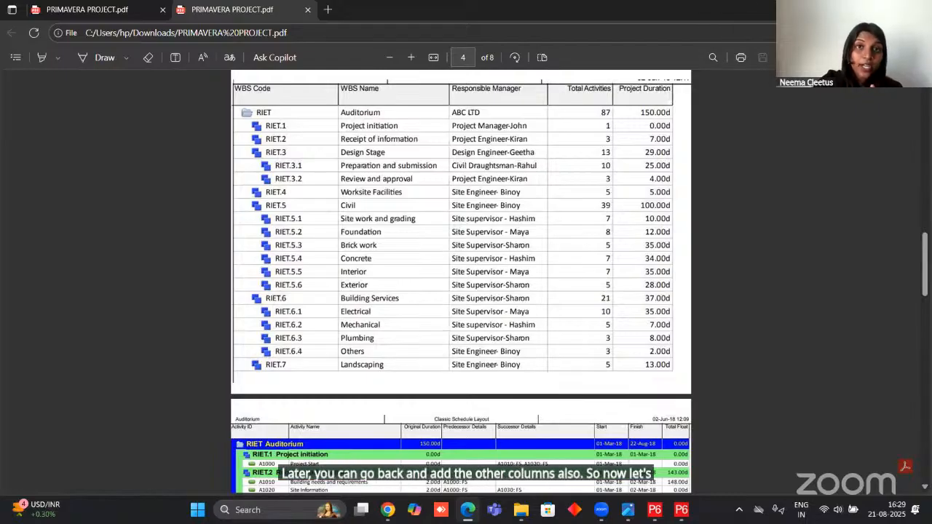
{"action": "left_click", "coordinate": [862, 10]}
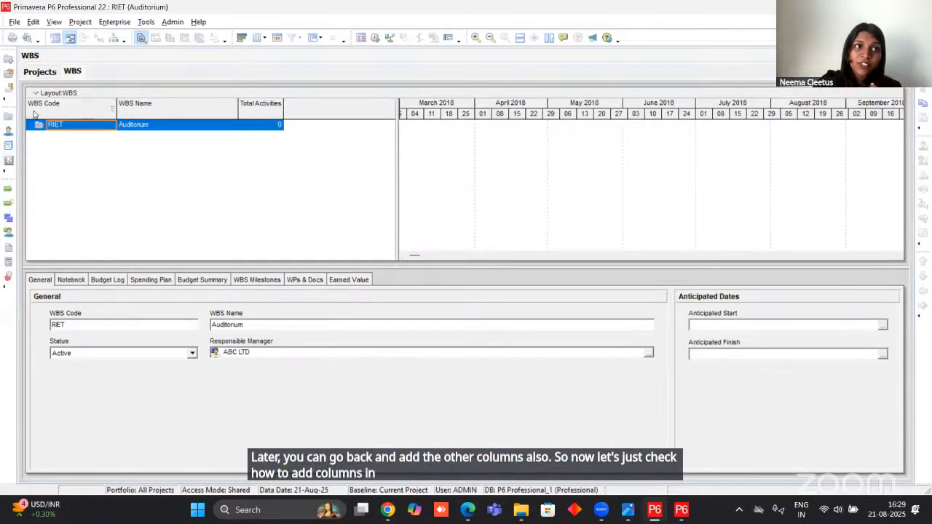
Apply the predefined Responsible Manager column set to the WBS table and adjust the table width to fit it.
{"action": "left_click", "coordinate": [41, 73]}
{"action": "left_click", "coordinate": [72, 70]}
{"action": "left_click_drag", "start_coordinate": [181, 175], "coordinate": [339, 174]}
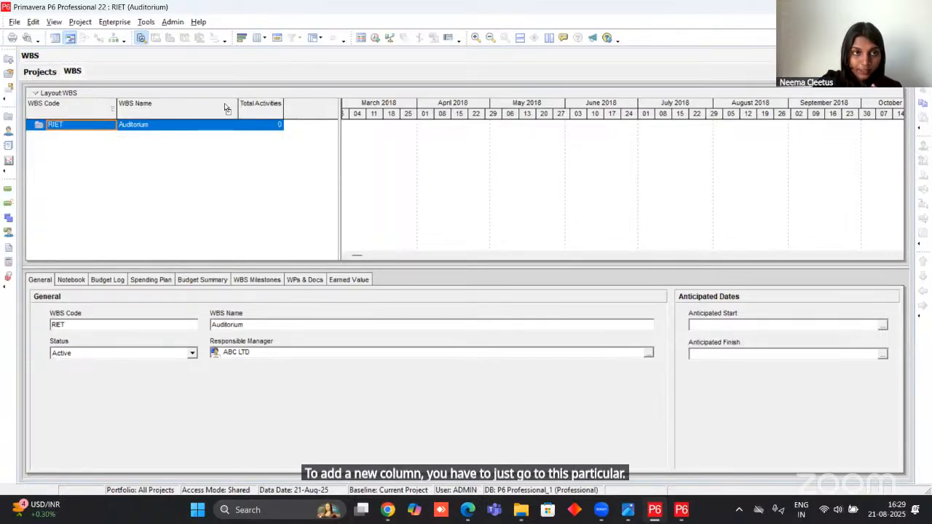
{"action": "right_click", "coordinate": [302, 114]}
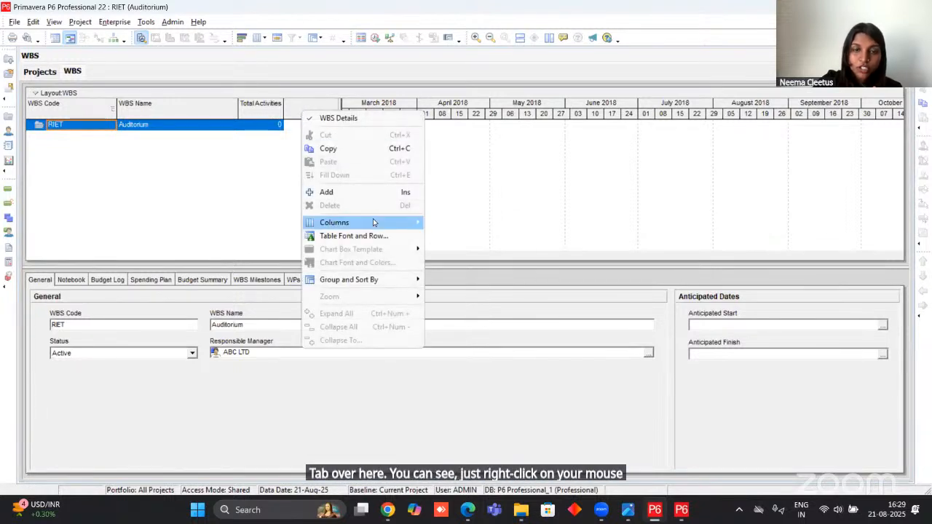
{"action": "mouse_move", "coordinate": [373, 222]}
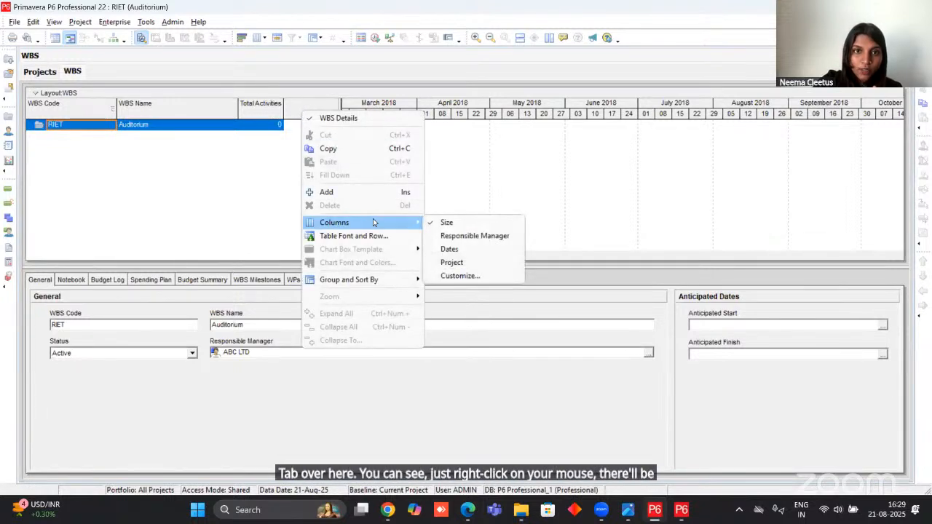
{"action": "left_click", "coordinate": [467, 239]}
{"action": "left_click_drag", "start_coordinate": [338, 165], "coordinate": [432, 171]}
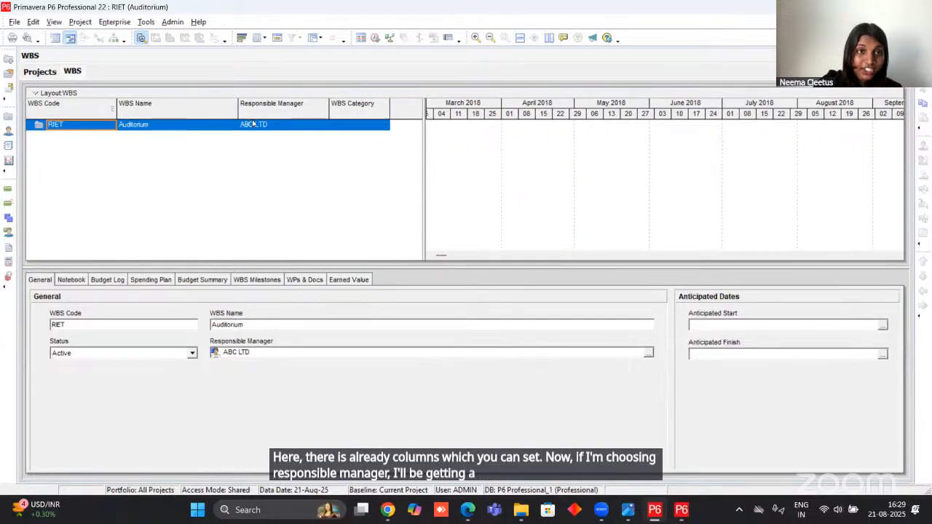
Customize the WBS table columns by removing WBS Category, keeping WBS Code, WBS Name and Responsible Manager.
{"action": "right_click", "coordinate": [404, 107]}
{"action": "mouse_move", "coordinate": [437, 219]}
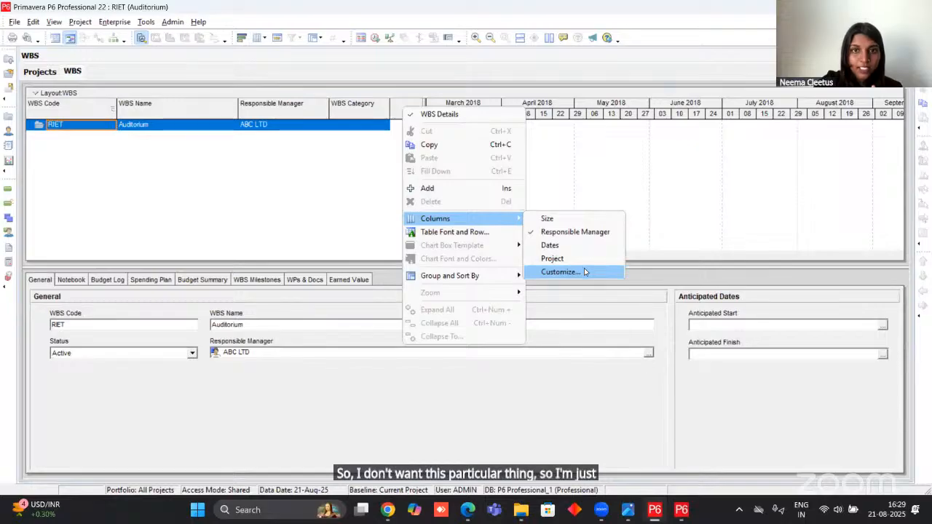
{"action": "left_click", "coordinate": [584, 268]}
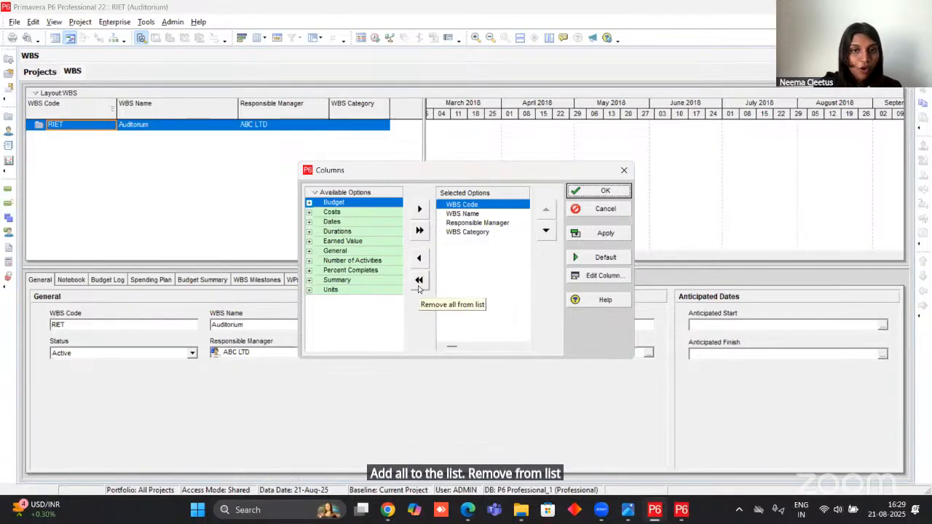
{"action": "left_click", "coordinate": [475, 233]}
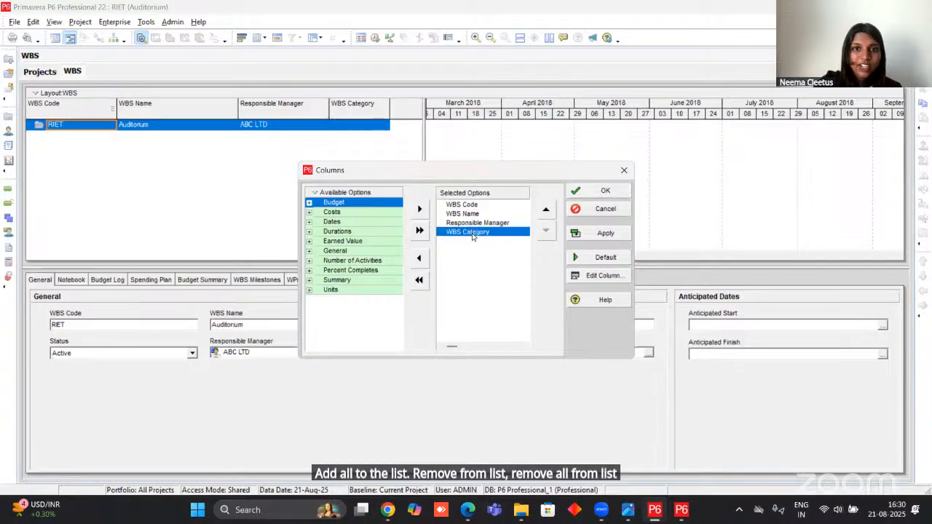
{"action": "left_click", "coordinate": [418, 258]}
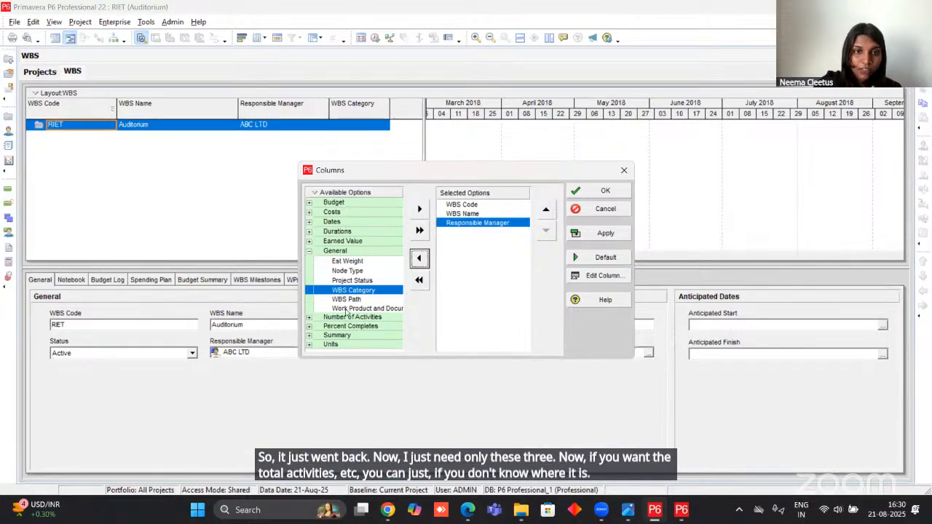
{"action": "right_click", "coordinate": [361, 193]}
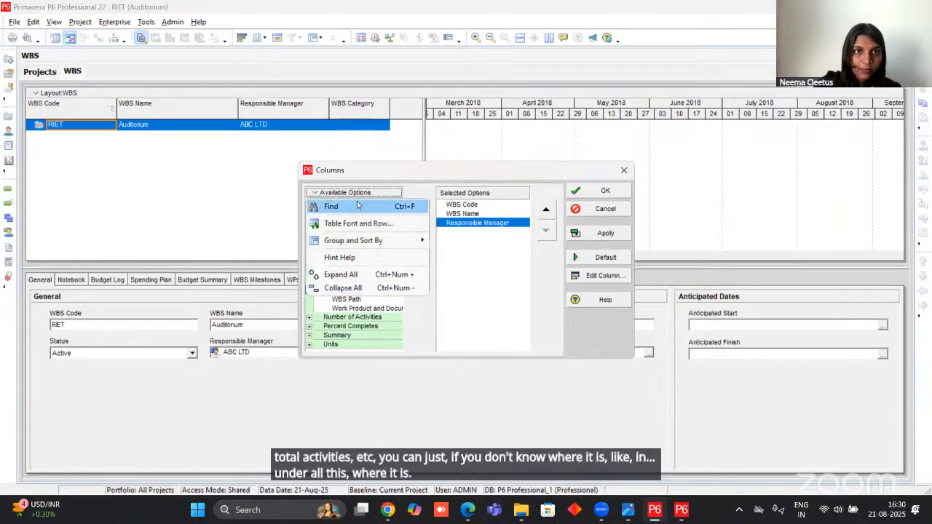
{"action": "left_click", "coordinate": [353, 209]}
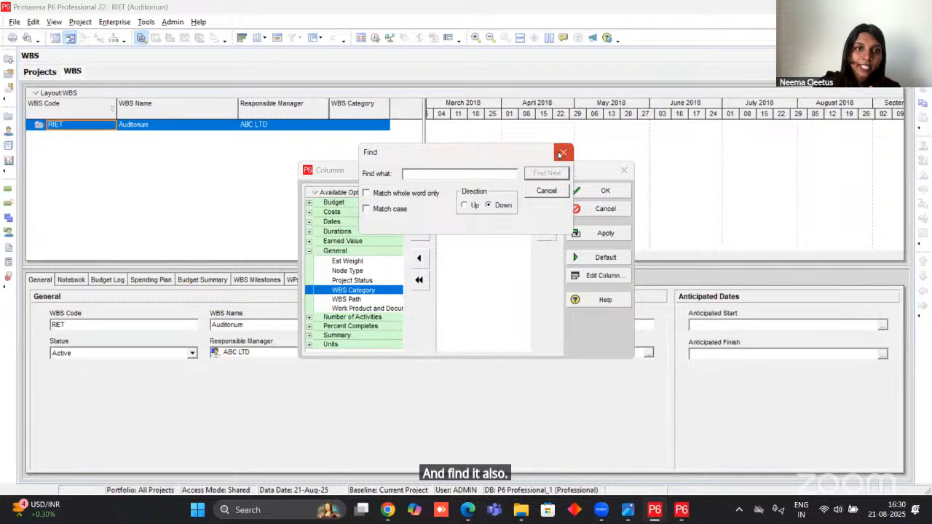
{"action": "left_click", "coordinate": [559, 153]}
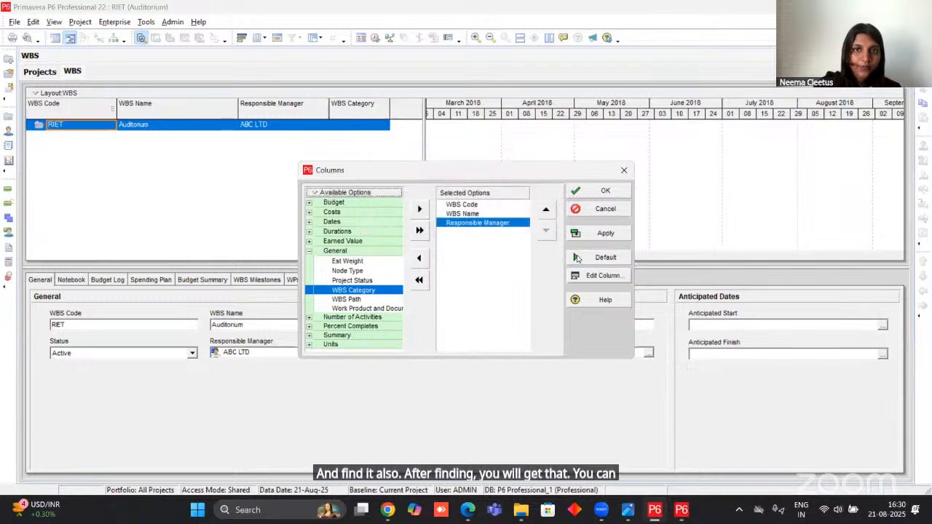
{"action": "left_click", "coordinate": [600, 192]}
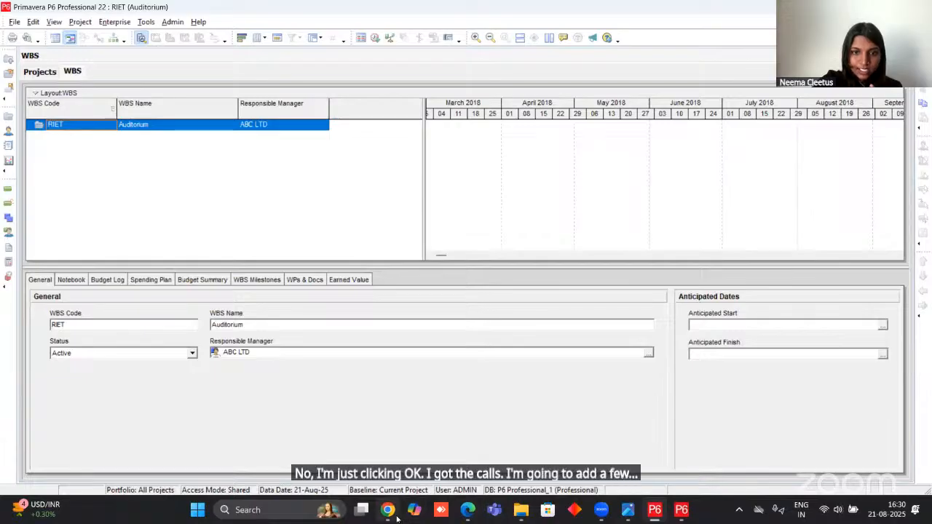
Review the WBS stages and their activities in the project PDF in Edge, and return to Primavera P6.
{"action": "mouse_move", "coordinate": [394, 495]}
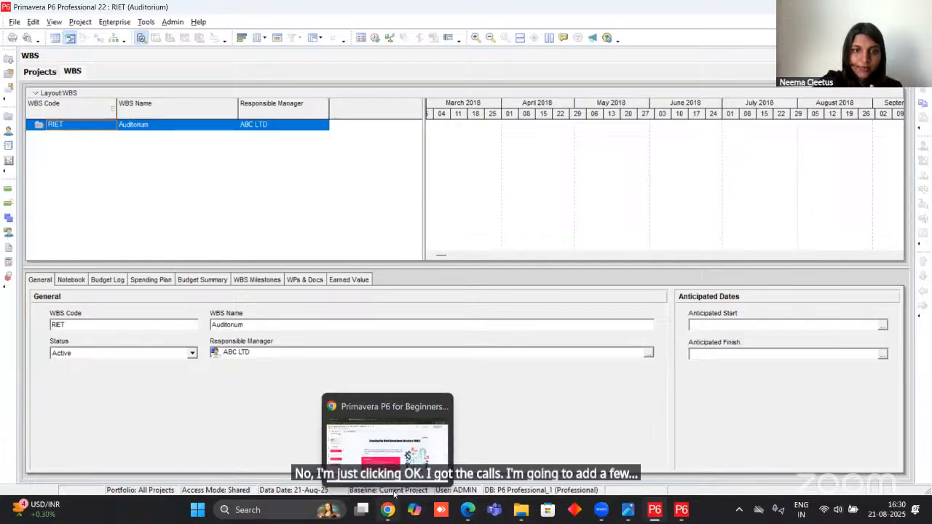
{"action": "left_click", "coordinate": [468, 494]}
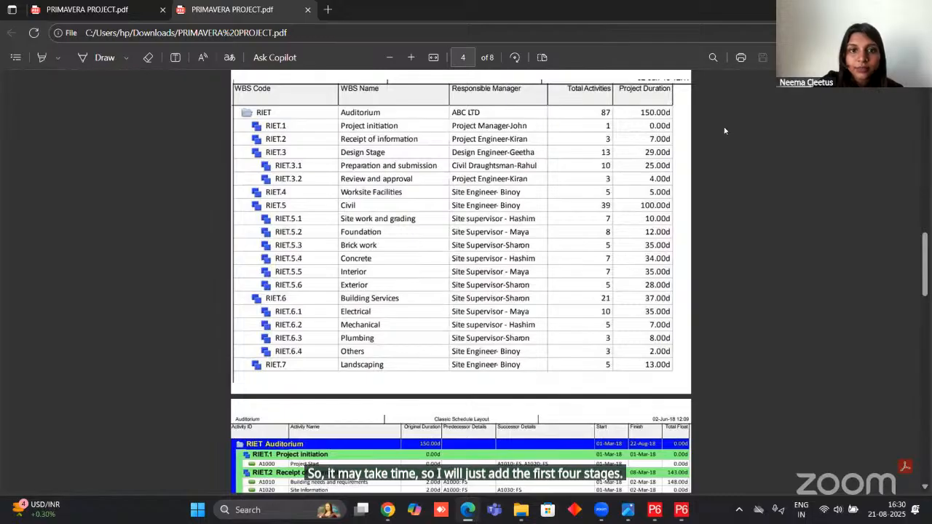
{"action": "scroll", "coordinate": [506, 357], "scroll_direction": "down", "scroll_amount": 10}
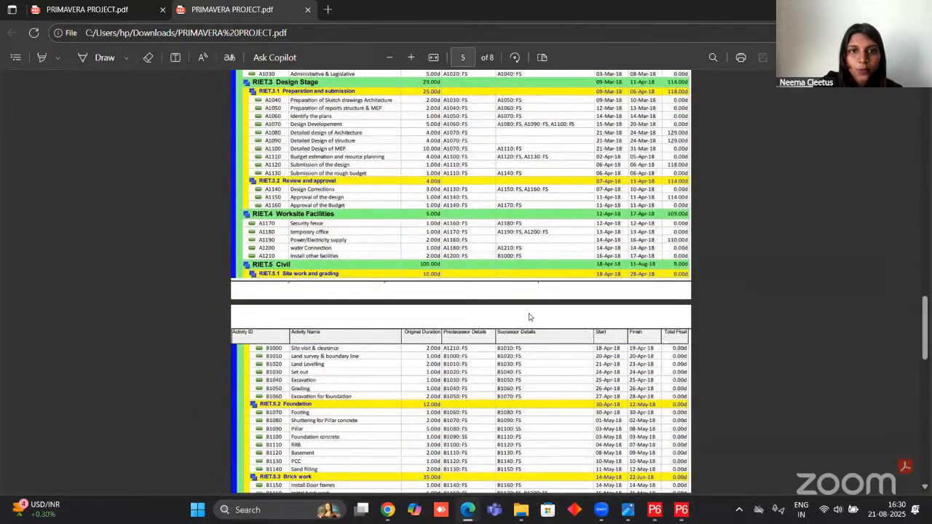
{"action": "scroll", "coordinate": [529, 316], "scroll_direction": "up", "scroll_amount": 10}
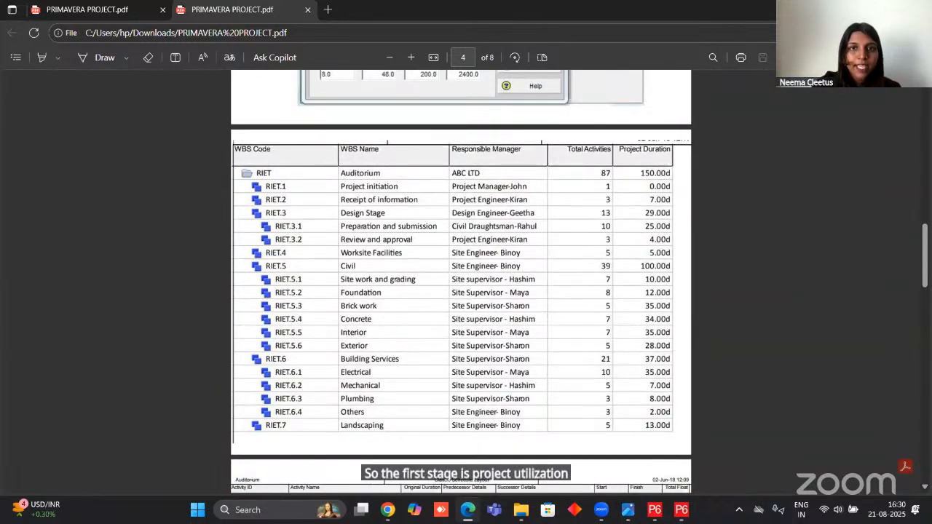
{"action": "left_click", "coordinate": [467, 510]}
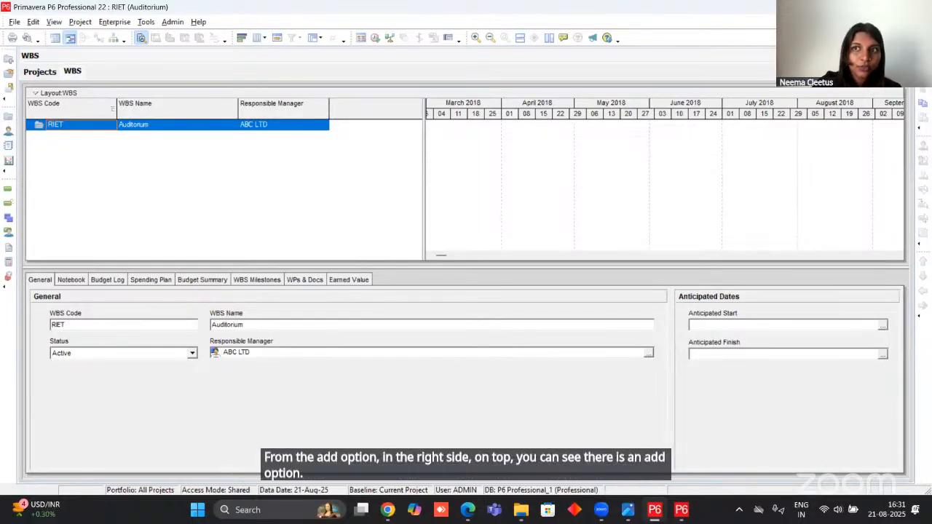
Add a new WBS element under the RIET project and keep its code as 1.
{"action": "left_click", "coordinate": [33, 22]}
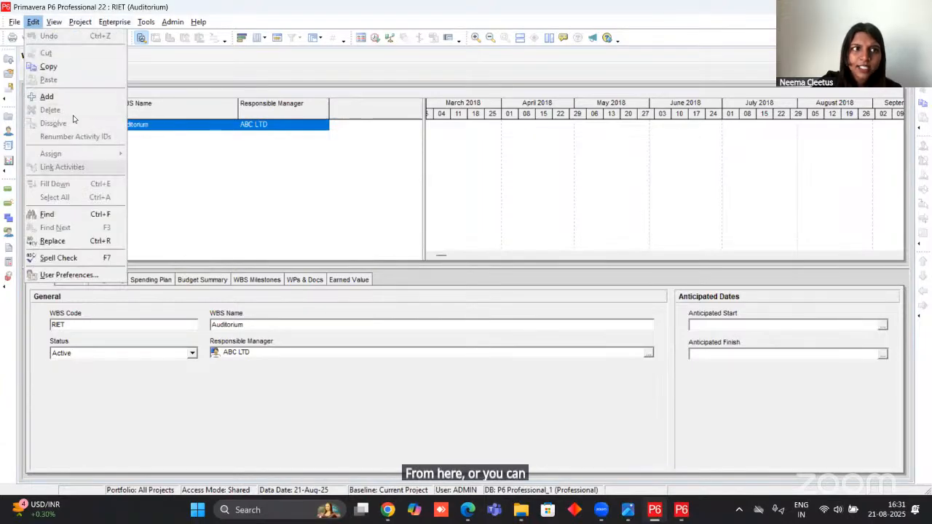
{"action": "left_click", "coordinate": [377, 187]}
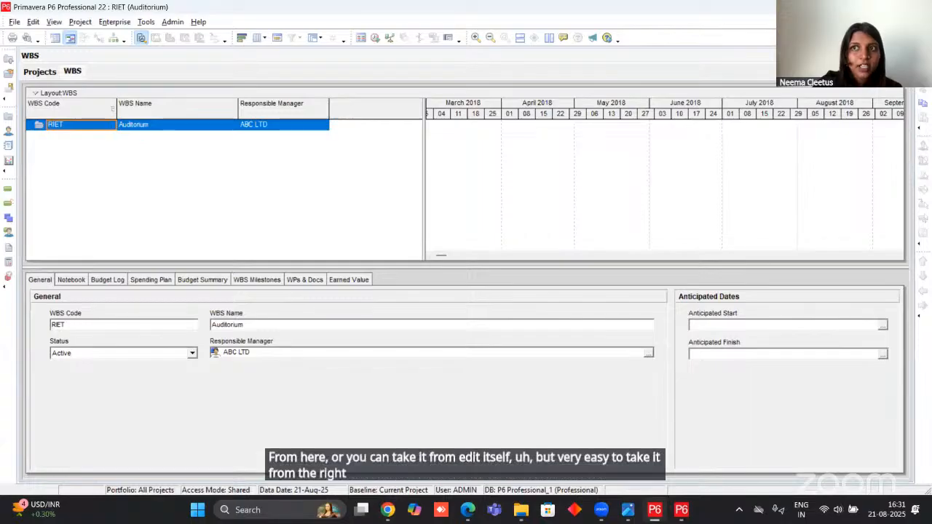
{"action": "left_click", "coordinate": [922, 59]}
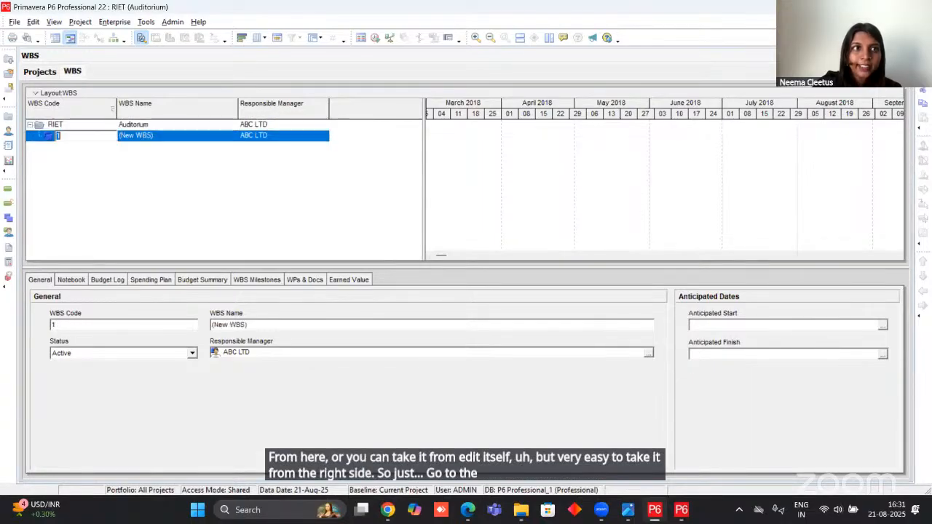
{"action": "left_click", "coordinate": [63, 162]}
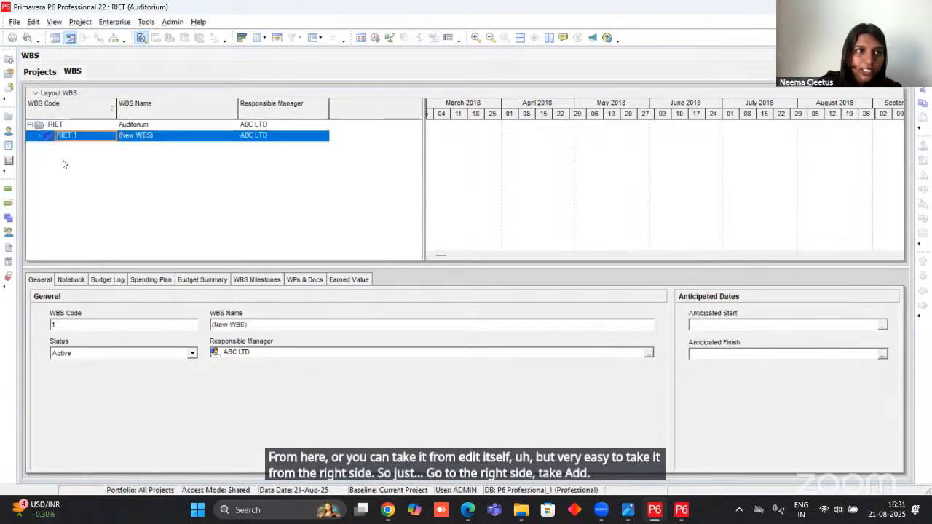
{"action": "left_click", "coordinate": [101, 138]}
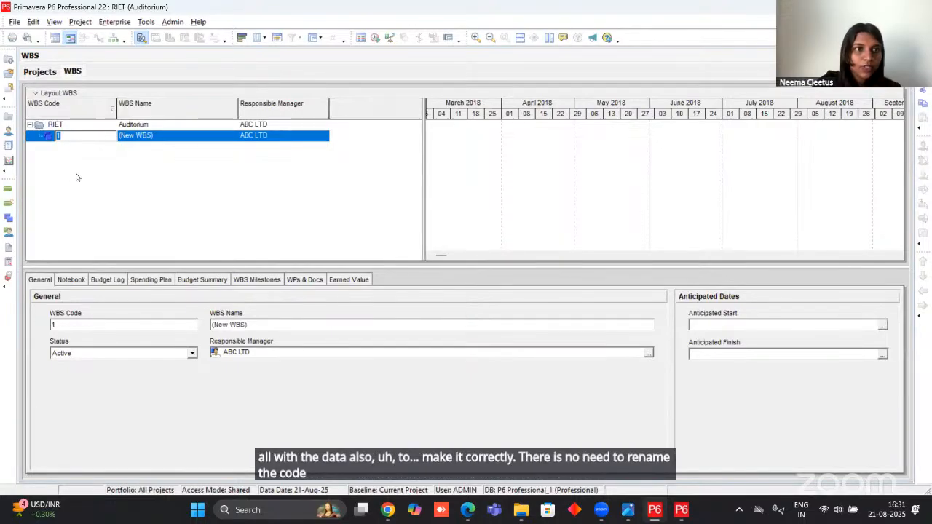
{"action": "left_click", "coordinate": [69, 144]}
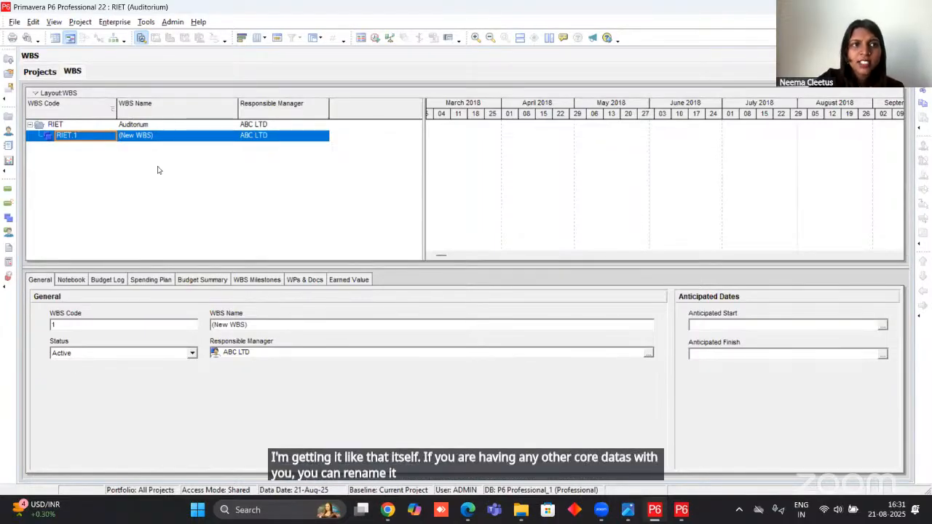
Name the WBS element RIET.1 "Project Initiation".
{"action": "left_click", "coordinate": [169, 137]}
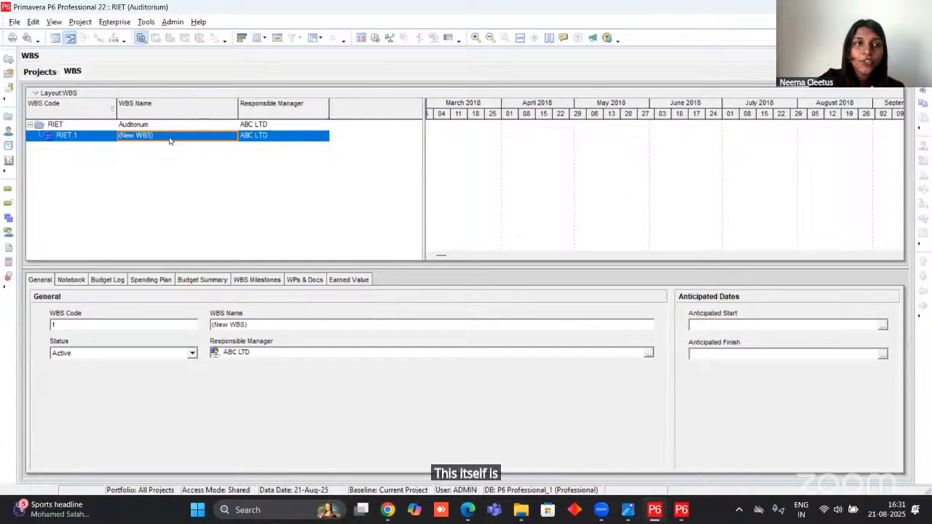
{"action": "left_click", "coordinate": [169, 137]}
{"action": "type", "text": "p"}
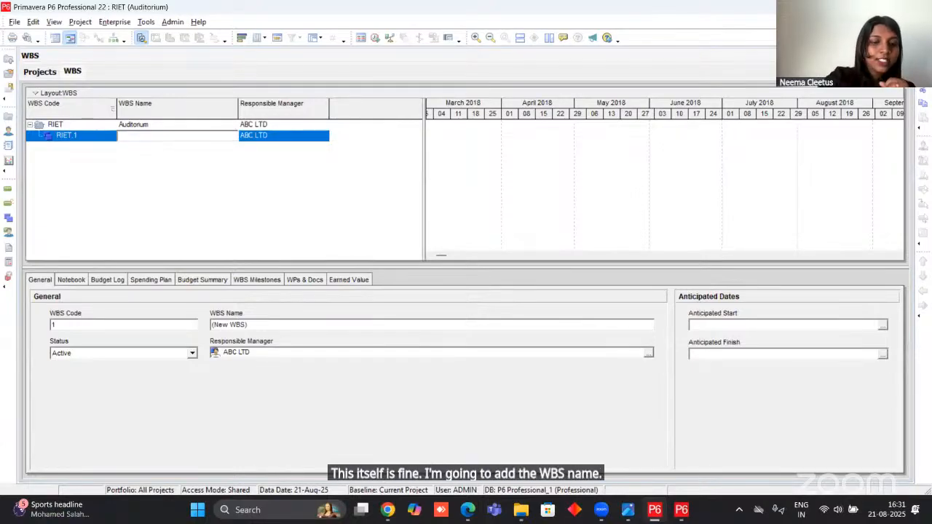
{"action": "type", "text": "Pr"}
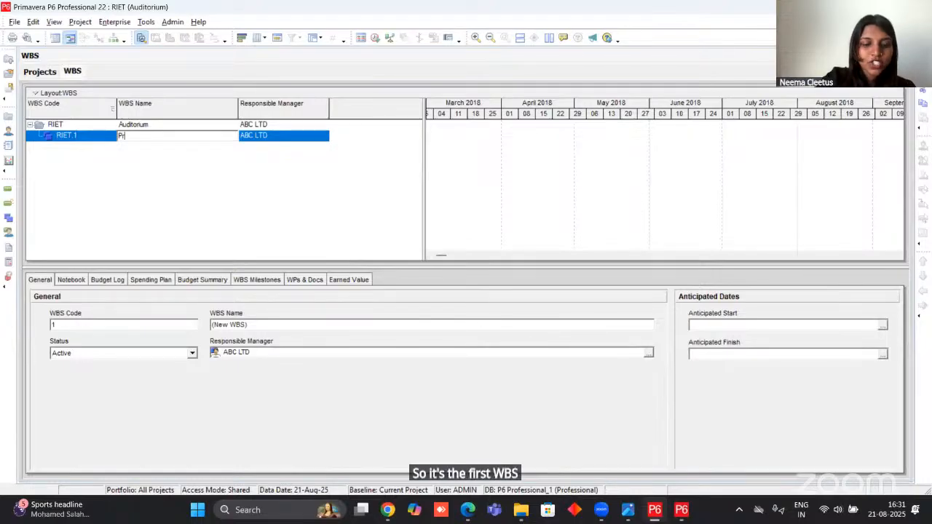
{"action": "type", "text": "oject Ini"}
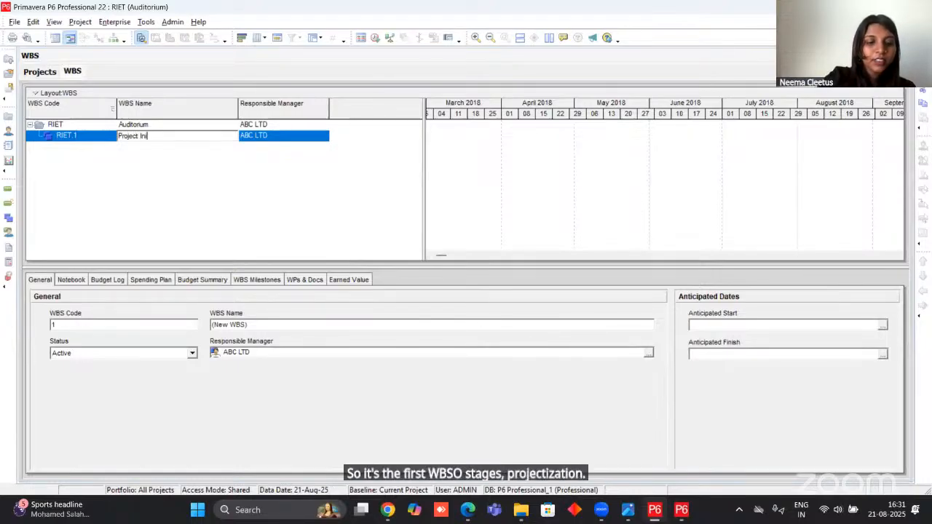
{"action": "type", "text": "tiation"}
{"action": "key", "text": "Return"}
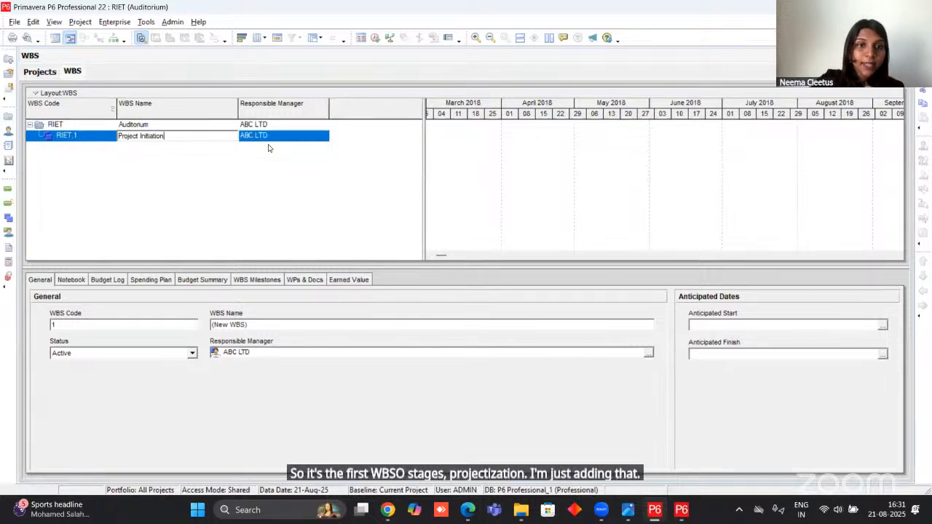
Check the manager for RIET.1 in the project PDF in Edge, and assign Project Manager as its responsible manager in Primavera P6.
{"action": "left_click", "coordinate": [468, 509]}
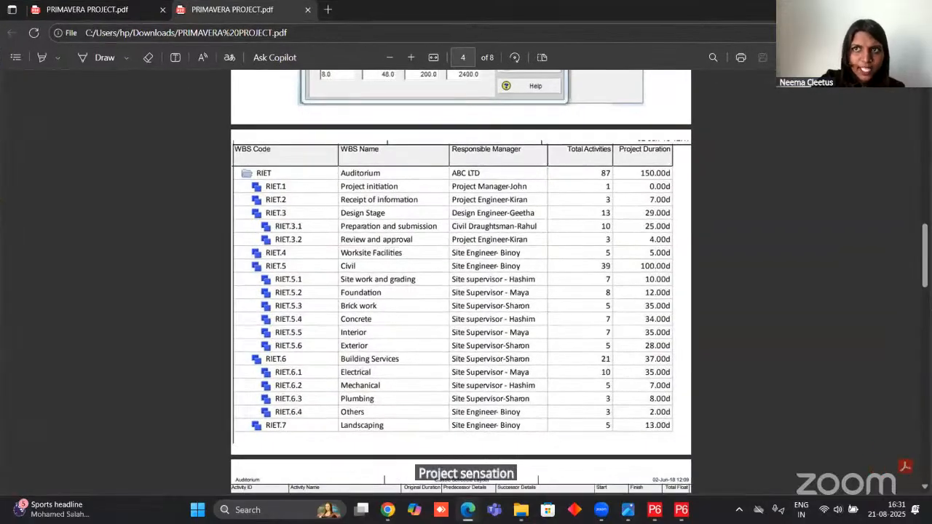
{"action": "left_click", "coordinate": [862, 9]}
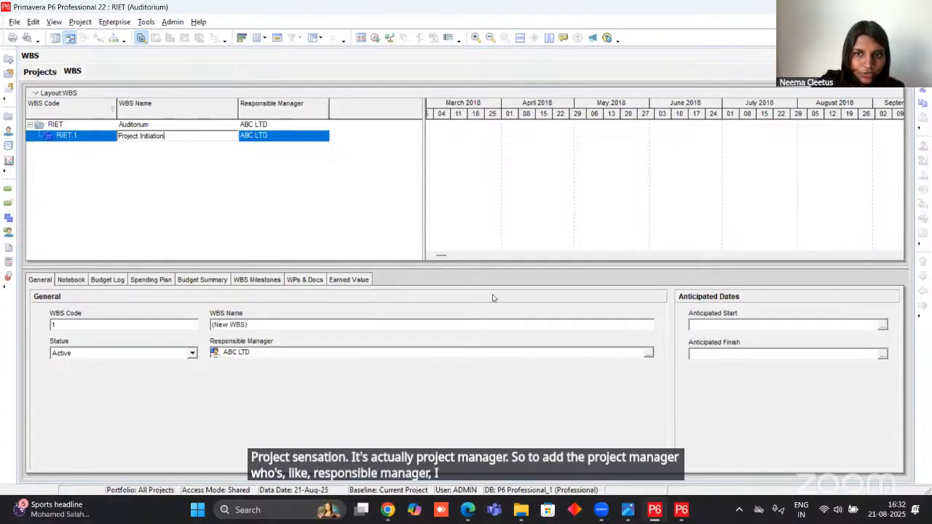
{"action": "left_click", "coordinate": [378, 350]}
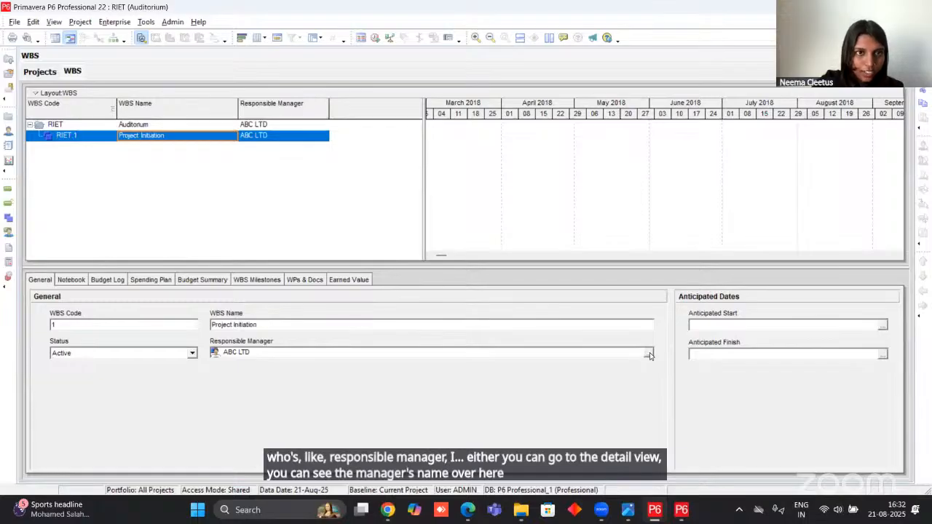
{"action": "left_click", "coordinate": [321, 136]}
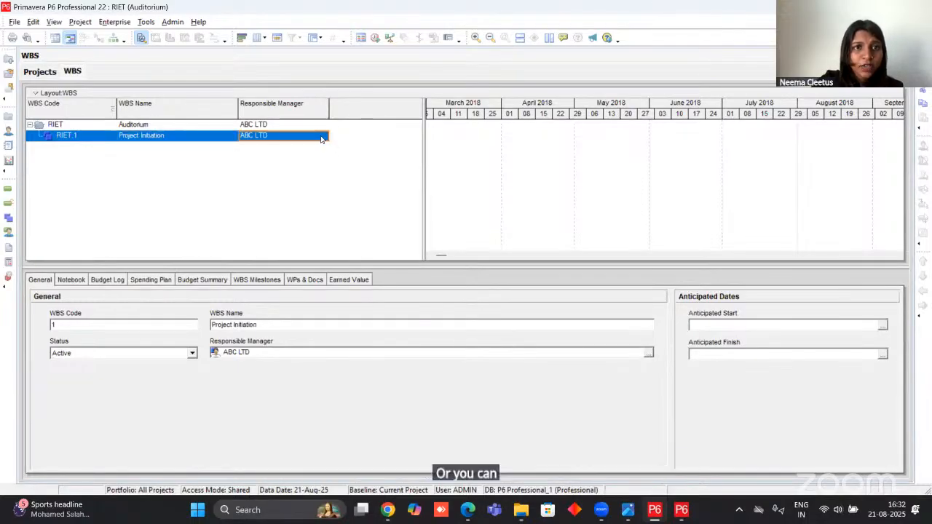
{"action": "left_click", "coordinate": [322, 137]}
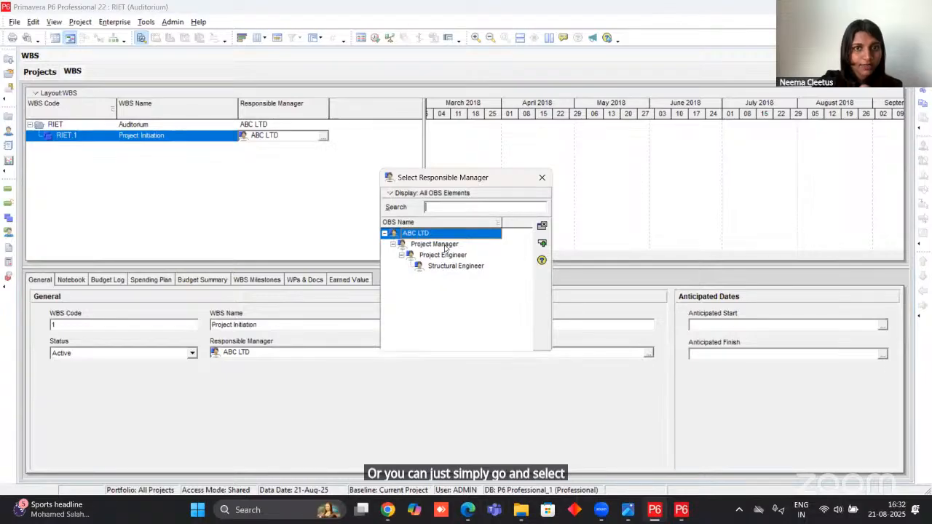
{"action": "left_click", "coordinate": [431, 247]}
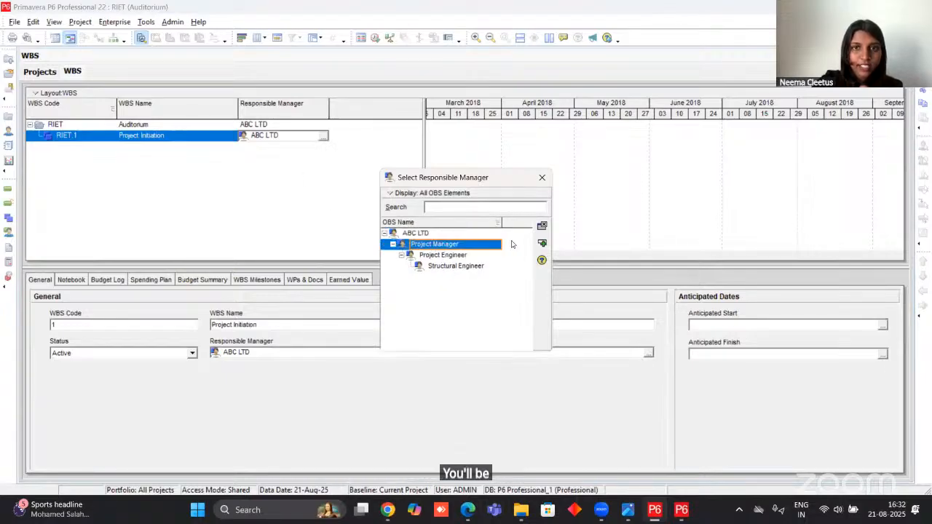
{"action": "left_click", "coordinate": [541, 243]}
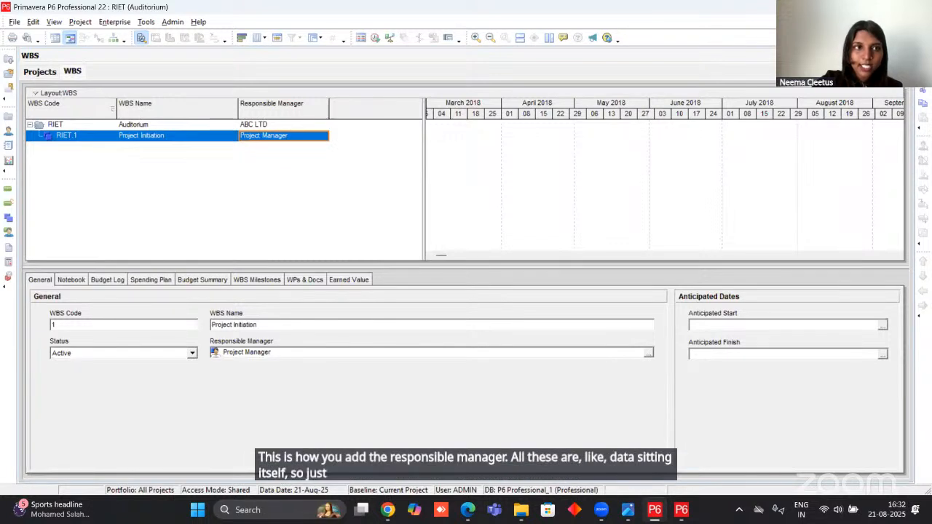
Add a second WBS element and, after checking the PDF hierarchy in Edge, outdent it to the same level as Project Initiation.
{"action": "key", "text": "Insert"}
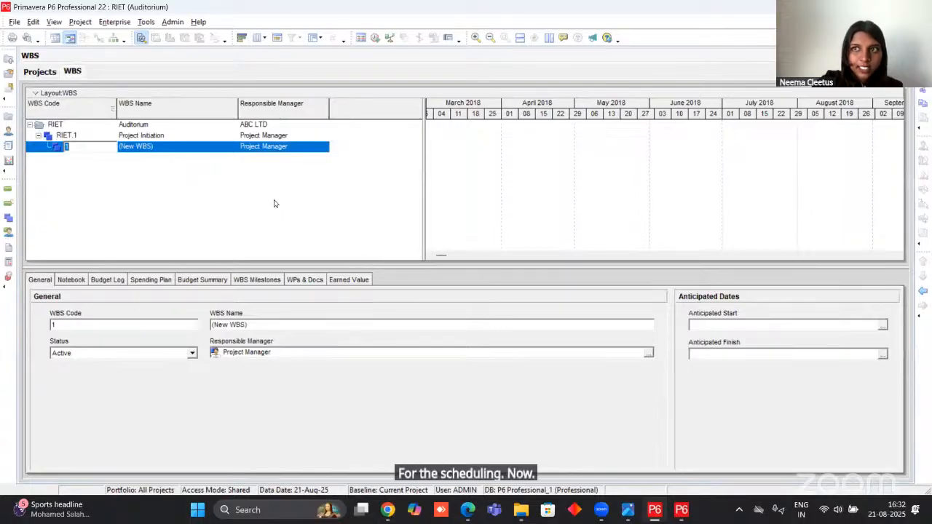
{"action": "left_click", "coordinate": [220, 193]}
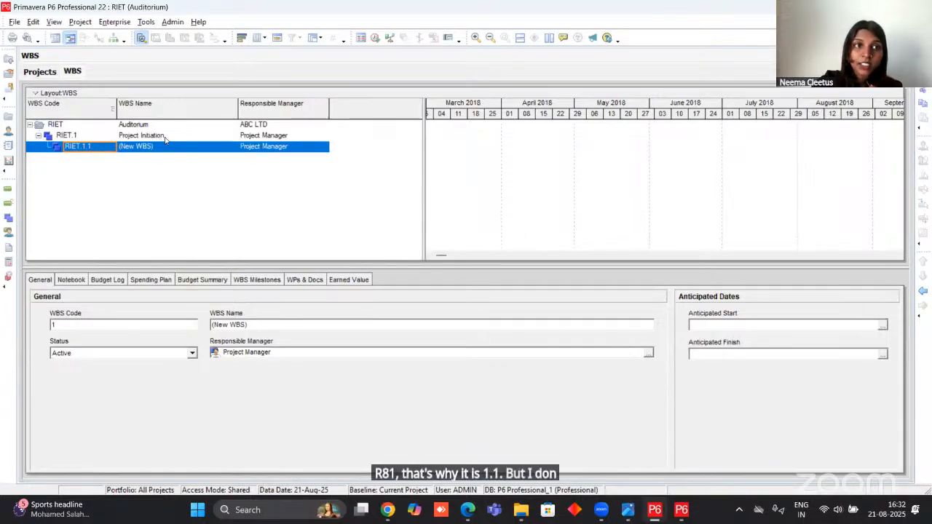
{"action": "left_click", "coordinate": [468, 440]}
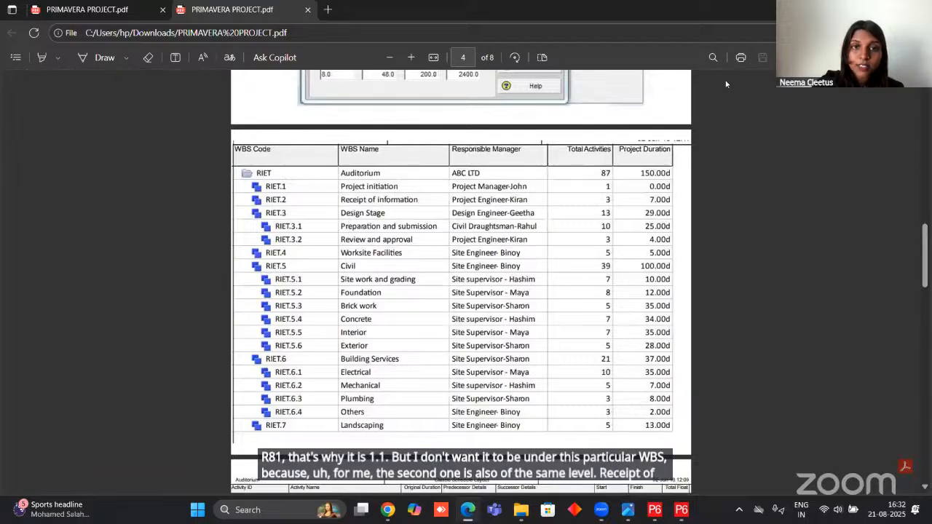
{"action": "left_click", "coordinate": [862, 9]}
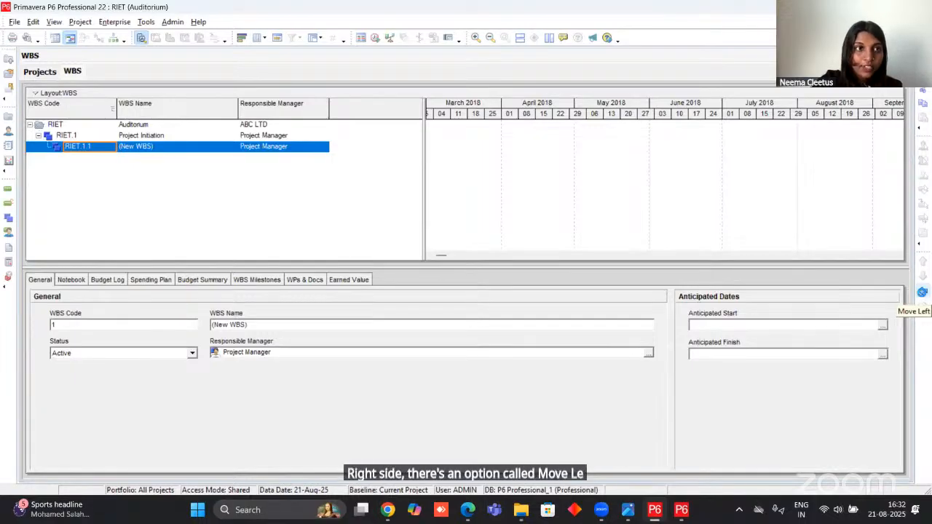
{"action": "left_click", "coordinate": [923, 294]}
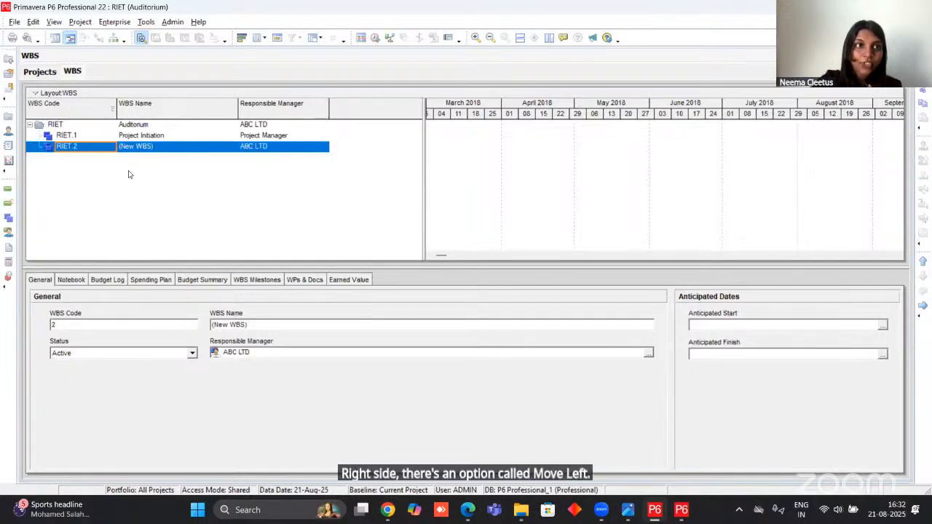
Name the WBS element RIET.2 "Receipt of information", checking the wording in the project PDF in Edge.
{"action": "left_click", "coordinate": [186, 145]}
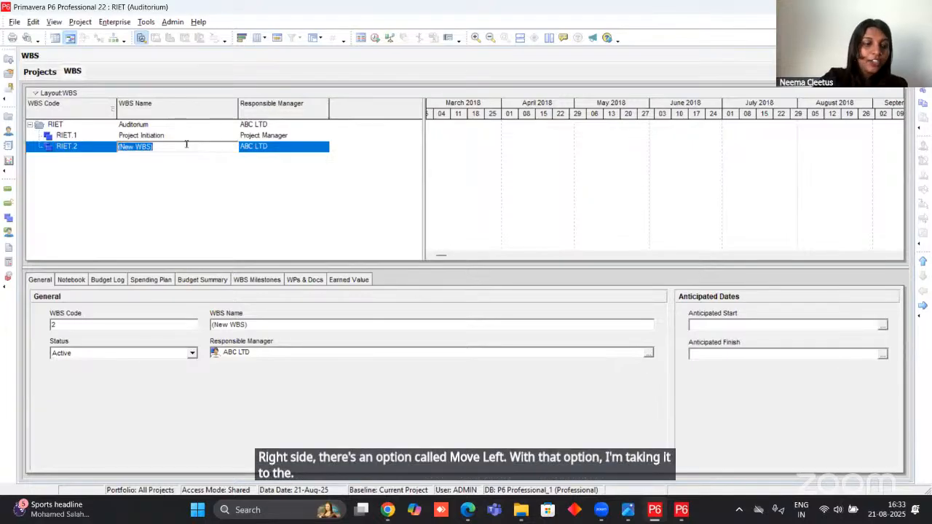
{"action": "type", "text": "Recie"}
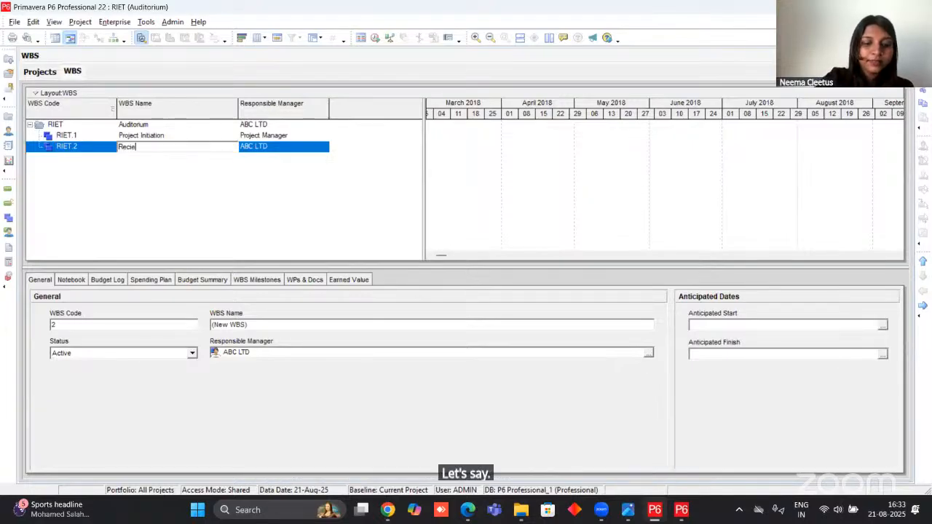
{"action": "type", "text": "pt of information"}
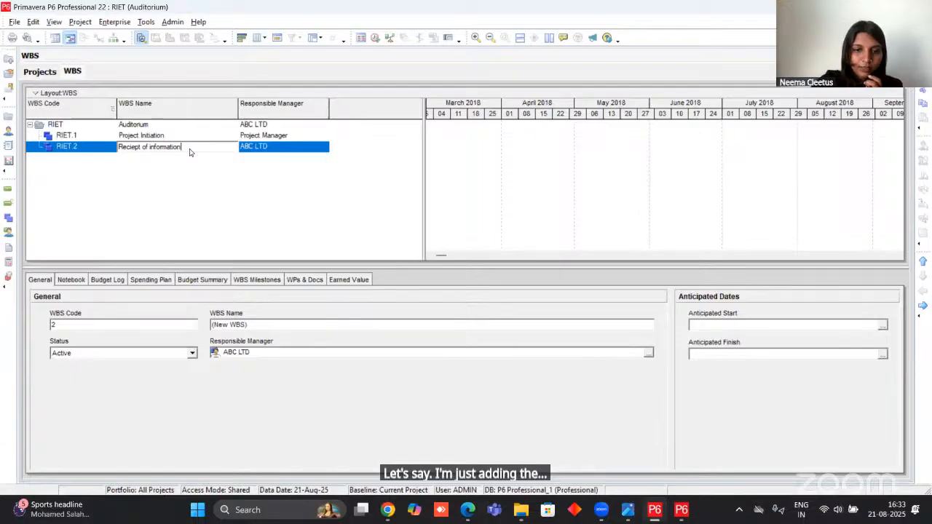
{"action": "left_click", "coordinate": [470, 515]}
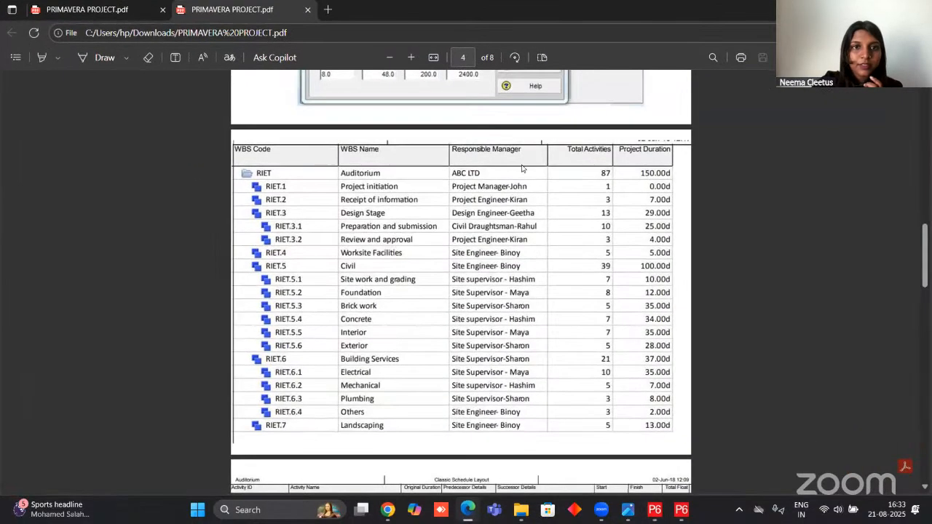
{"action": "left_click", "coordinate": [470, 514]}
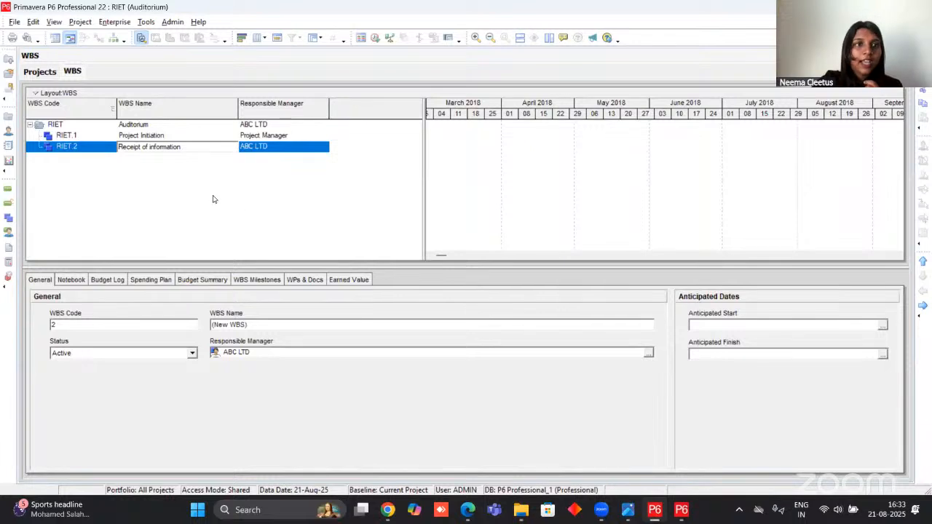
Assign Project Engineer as the responsible manager of the Receipt of information WBS.
{"action": "left_click", "coordinate": [254, 148]}
{"action": "left_click", "coordinate": [325, 153]}
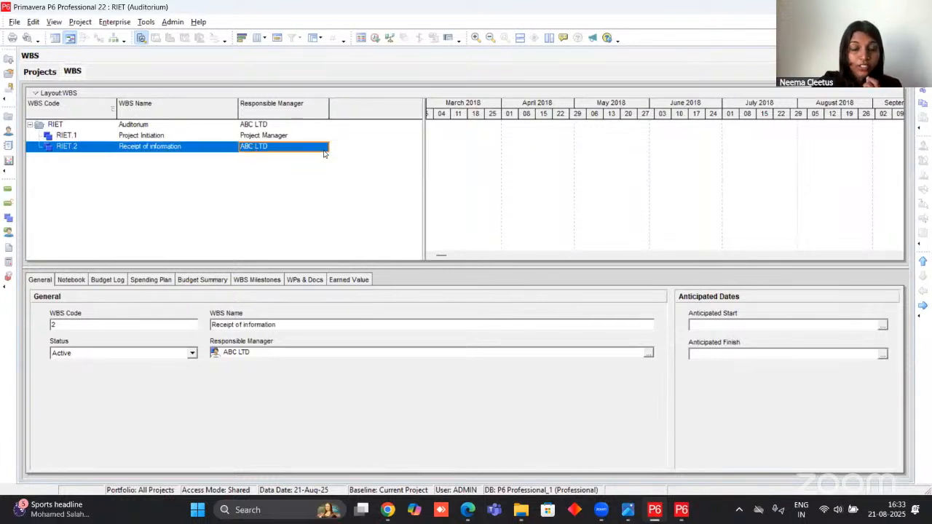
{"action": "left_click", "coordinate": [325, 152]}
{"action": "left_click", "coordinate": [323, 147]}
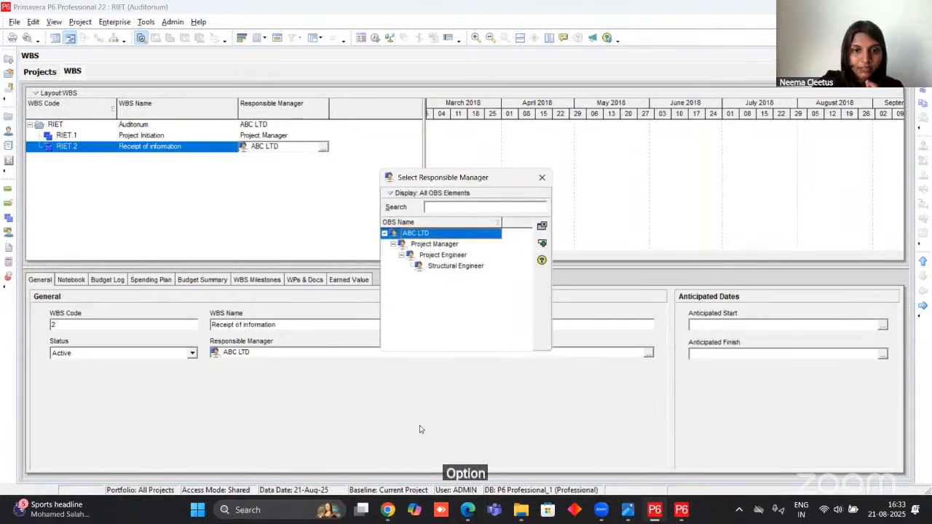
{"action": "left_click", "coordinate": [444, 257]}
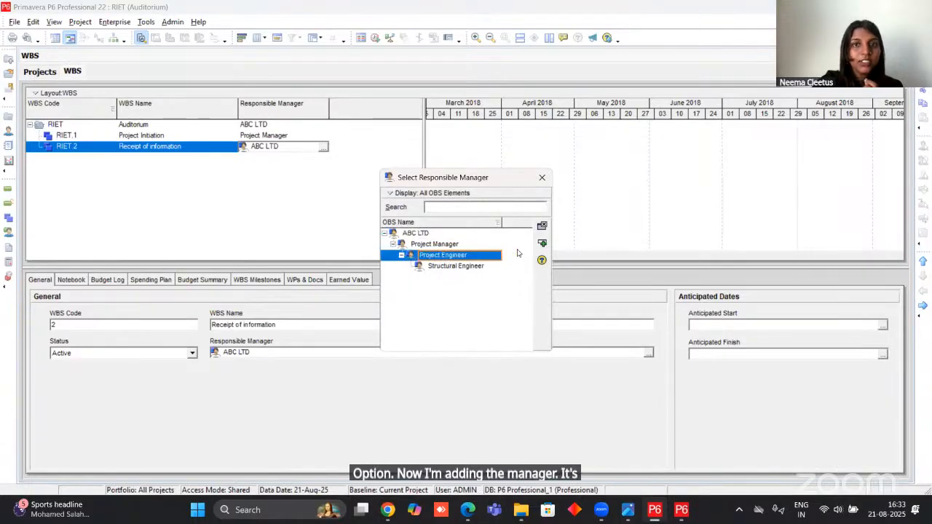
{"action": "left_click", "coordinate": [542, 242]}
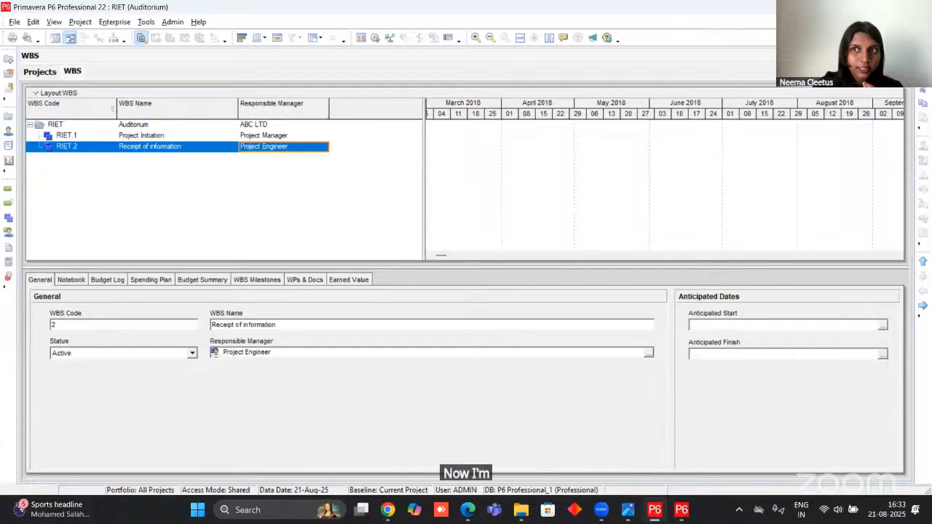
Add a third WBS element at the same level as Receipt of information and name it "Design Stage" per the PDF in Edge.
{"action": "key", "text": "Insert"}
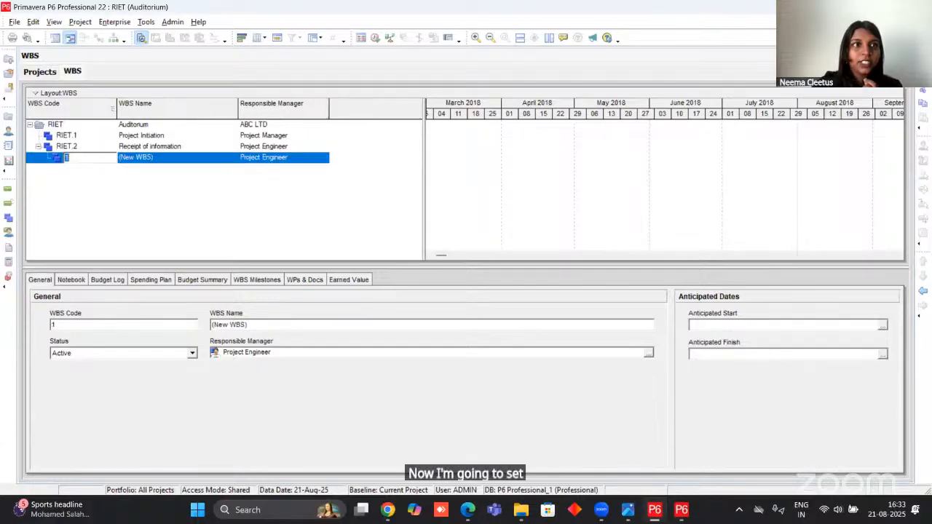
{"action": "left_click", "coordinate": [921, 290]}
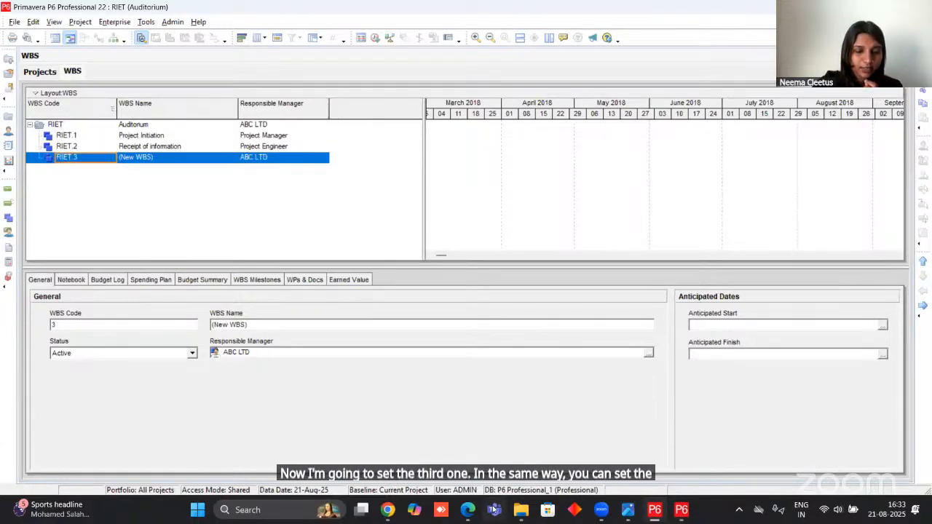
{"action": "mouse_move", "coordinate": [392, 513]}
{"action": "left_click", "coordinate": [386, 426]}
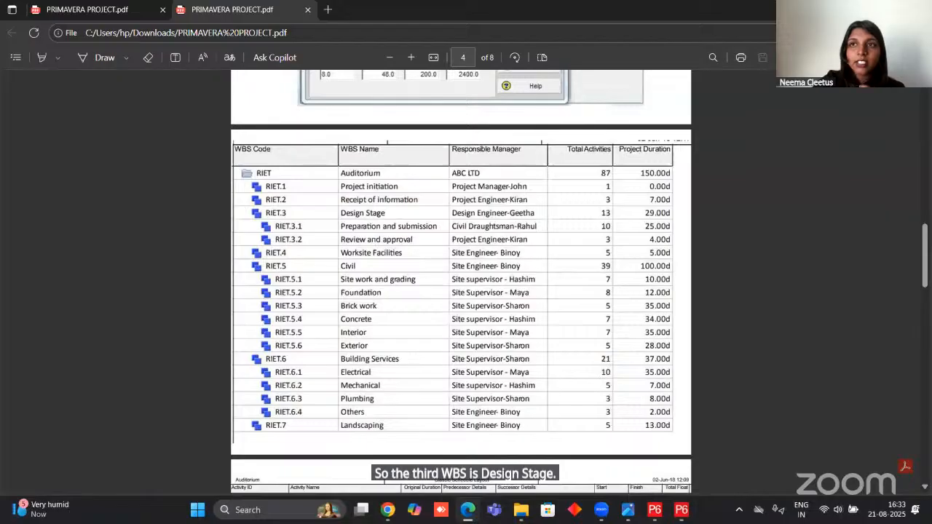
{"action": "left_click", "coordinate": [863, 10]}
{"action": "left_click", "coordinate": [171, 157]}
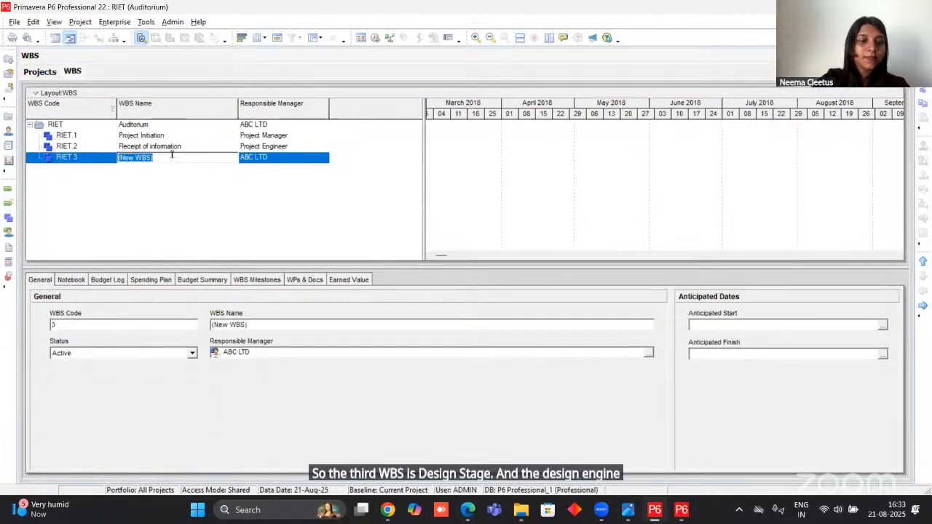
{"action": "type", "text": "Design Stage"}
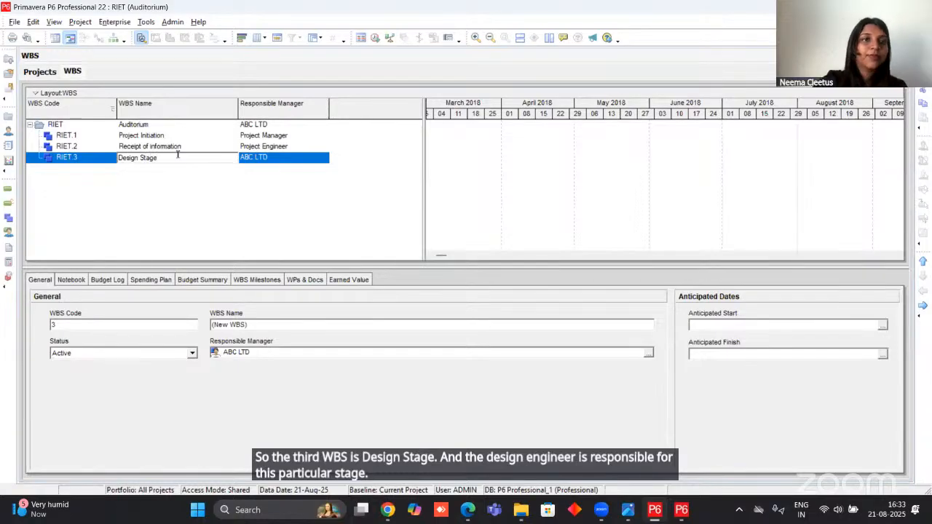
Assign Structural Engineer as the responsible manager of the Design Stage WBS.
{"action": "left_click", "coordinate": [311, 158]}
{"action": "left_click", "coordinate": [322, 160]}
{"action": "left_click", "coordinate": [323, 159]}
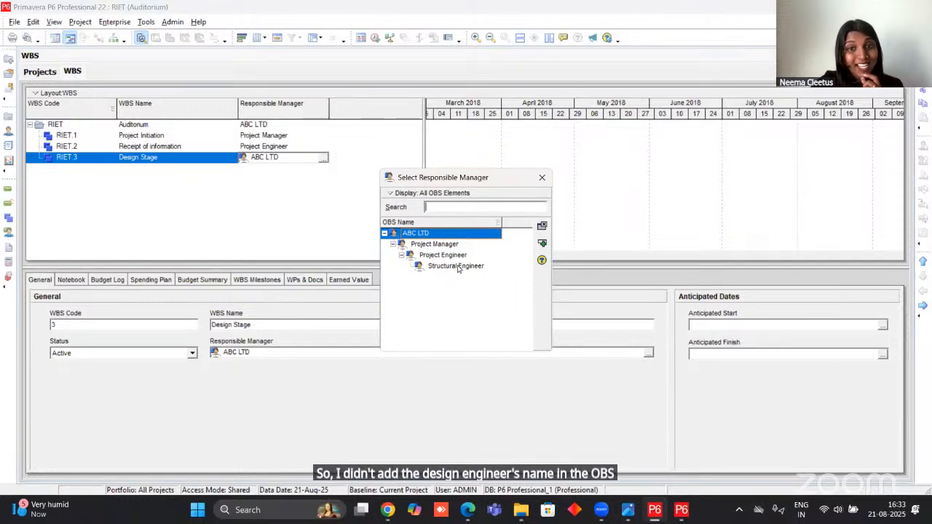
{"action": "left_click", "coordinate": [457, 266]}
{"action": "left_click", "coordinate": [541, 242]}
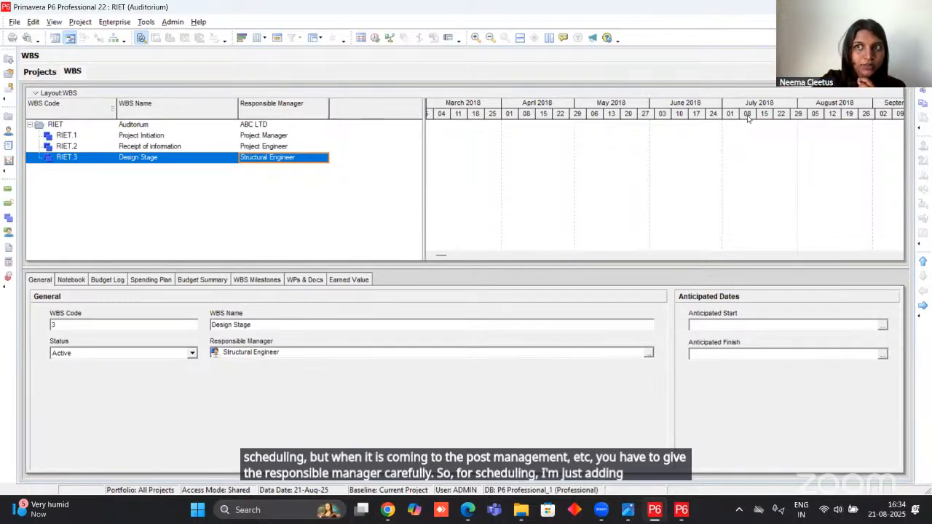
Add a new WBS element with code 1 beneath Design Stage, checking the project PDF's WBS table in Edge.
{"action": "key", "text": "Insert"}
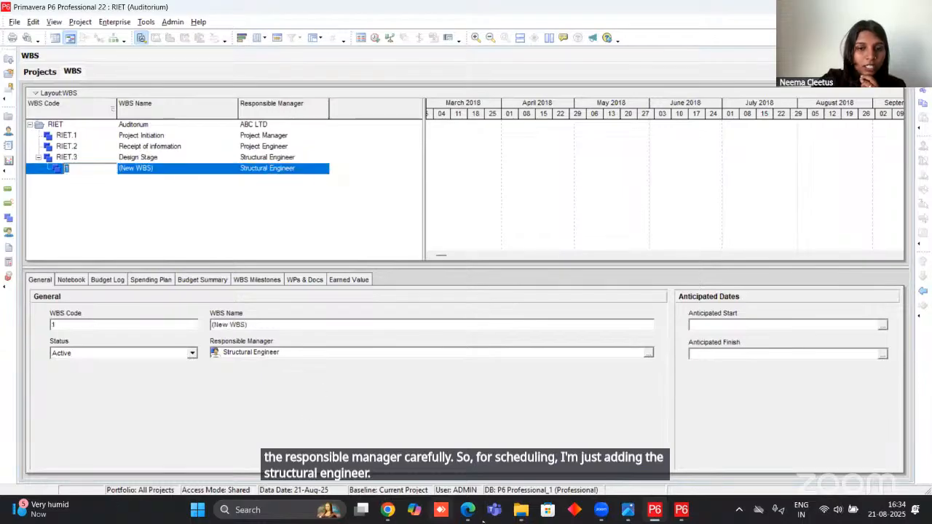
{"action": "mouse_move", "coordinate": [388, 498]}
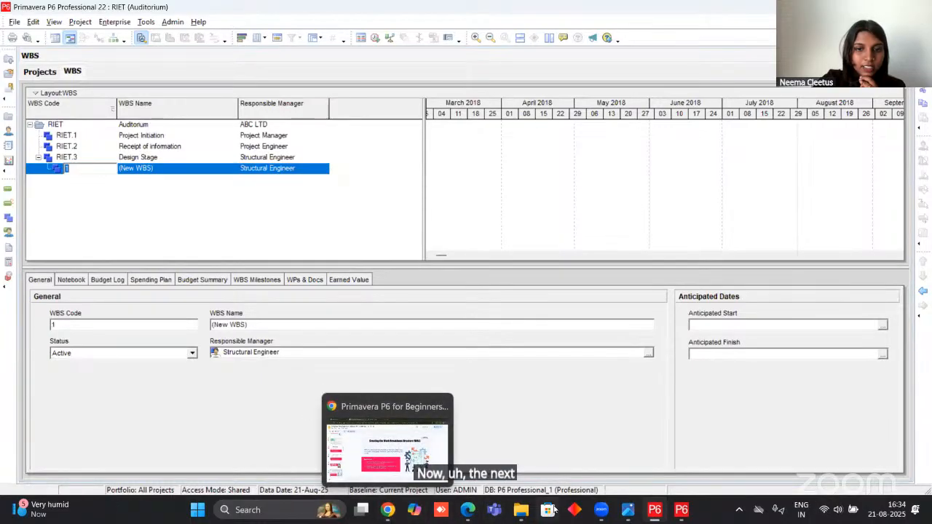
{"action": "mouse_move", "coordinate": [467, 510]}
{"action": "left_click", "coordinate": [472, 420]}
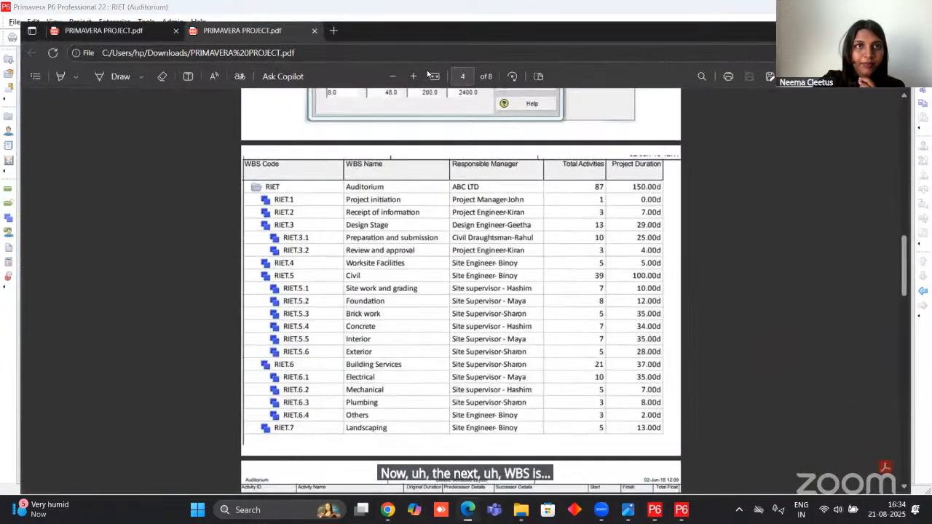
{"action": "left_click_drag", "start_coordinate": [264, 8], "coordinate": [466, 10]}
{"action": "double_click", "coordinate": [466, 10]}
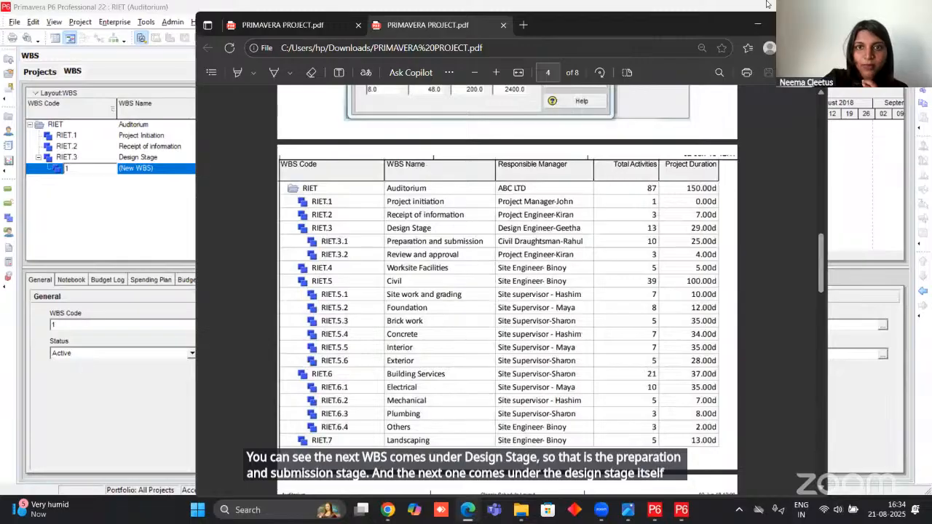
{"action": "left_click", "coordinate": [757, 25]}
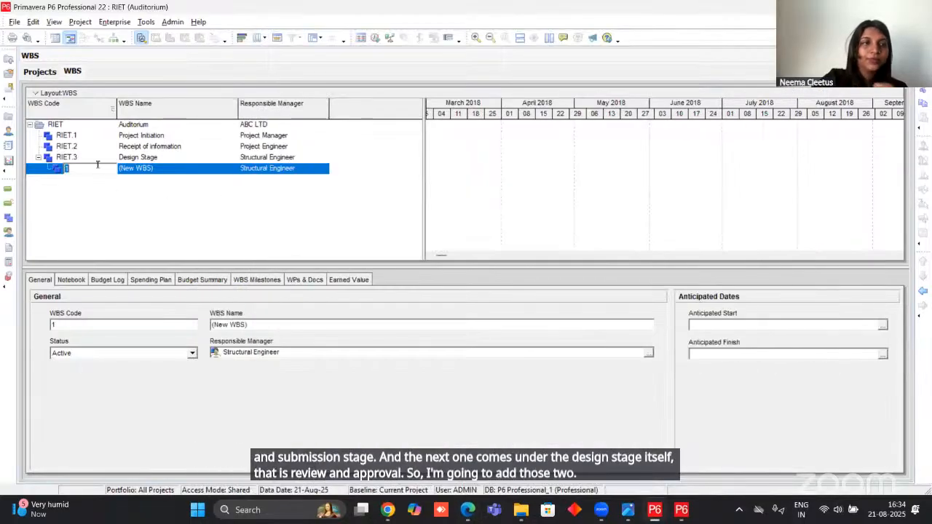
{"action": "key", "text": "Return"}
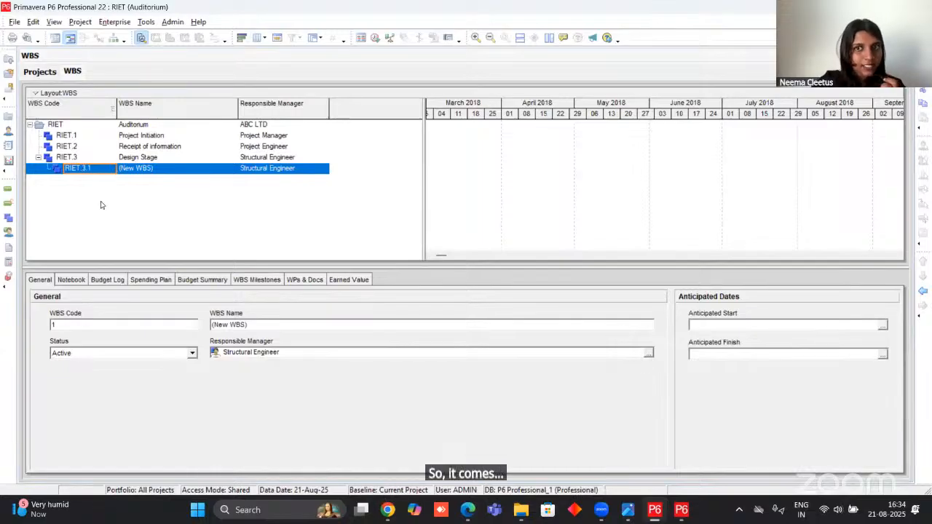
Outdent the new WBS element, indent it back beneath Design Stage, and reset its WBS code to 1.
{"action": "left_click", "coordinate": [922, 291]}
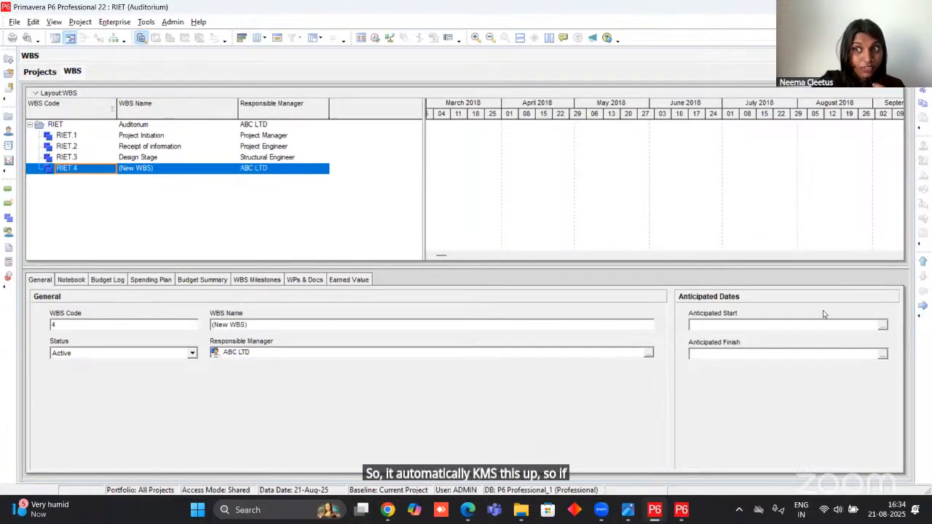
{"action": "left_click", "coordinate": [922, 306]}
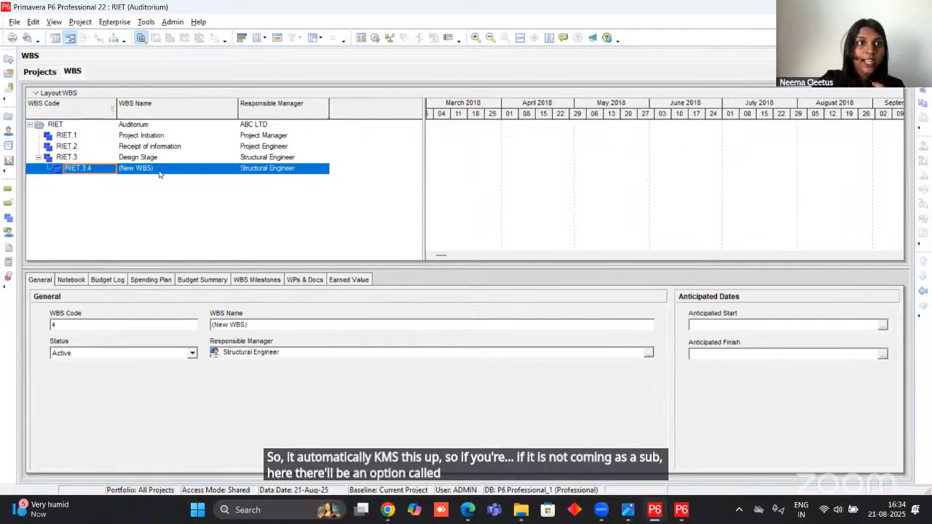
{"action": "left_click", "coordinate": [61, 106]}
{"action": "left_click", "coordinate": [60, 107]}
{"action": "left_click", "coordinate": [81, 168]}
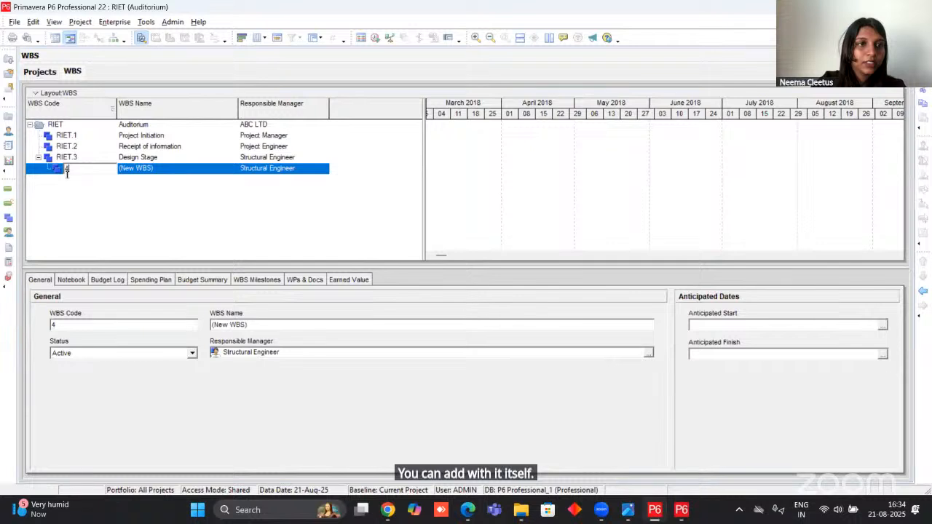
{"action": "type", "text": "1"}
{"action": "key", "text": "BackSpace"}
{"action": "type", "text": "1"}
{"action": "key", "text": "Return"}
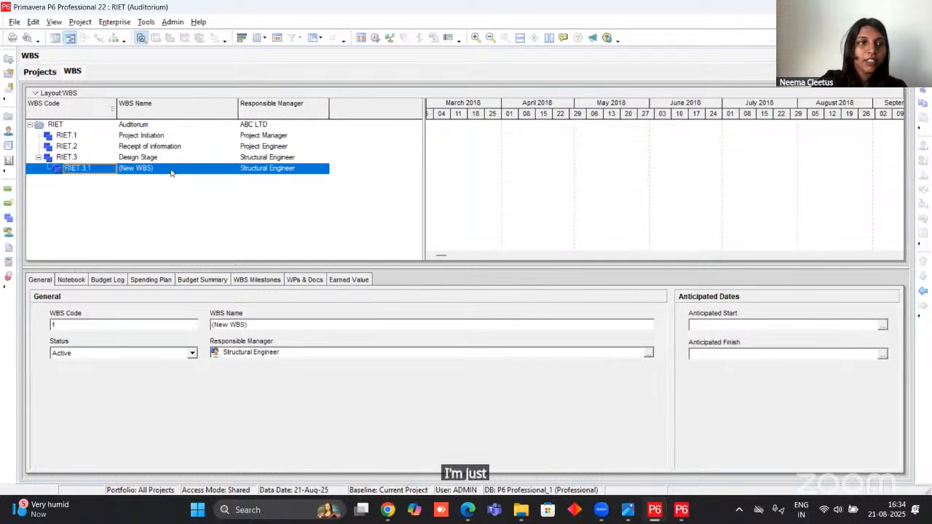
Name the WBS element RIET.3.1 "Preparation and submission".
{"action": "left_click", "coordinate": [171, 172]}
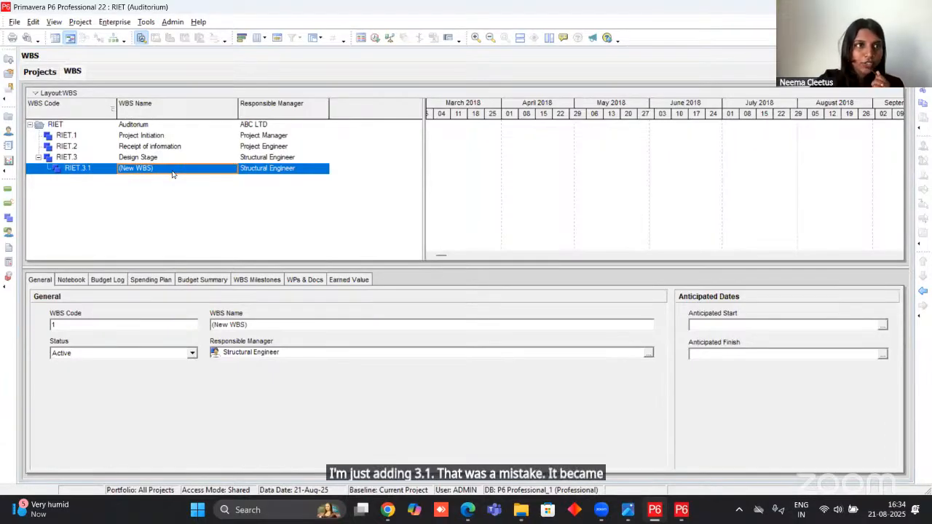
{"action": "left_click", "coordinate": [172, 171]}
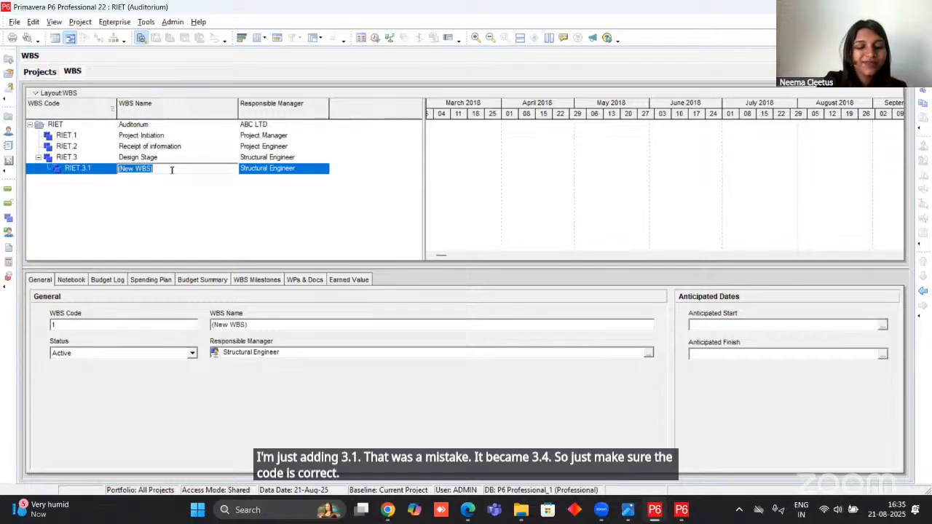
{"action": "type", "text": "Prep"}
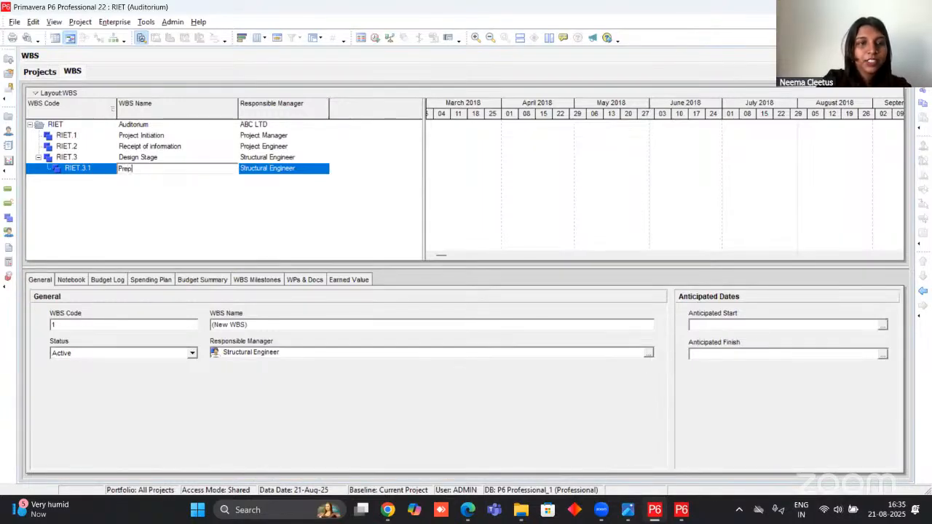
{"action": "type", "text": "aration and subm"}
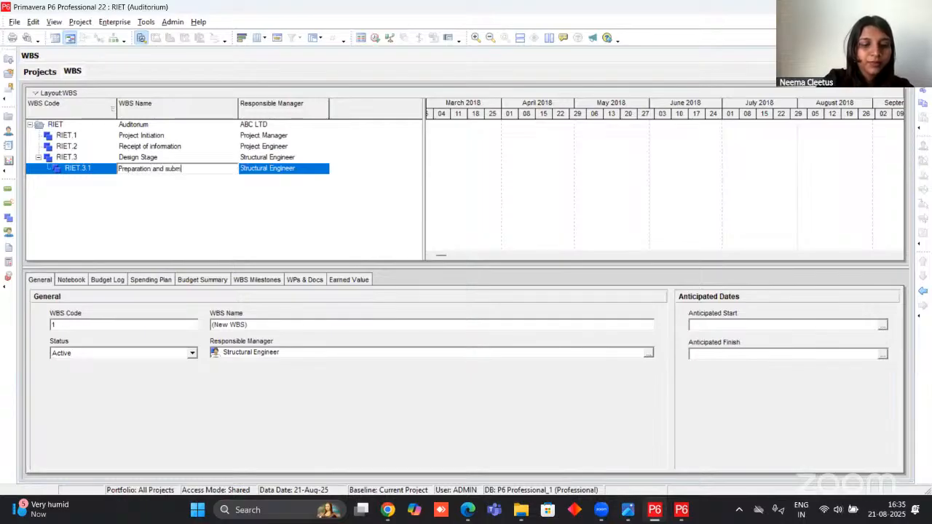
{"action": "type", "text": "ission"}
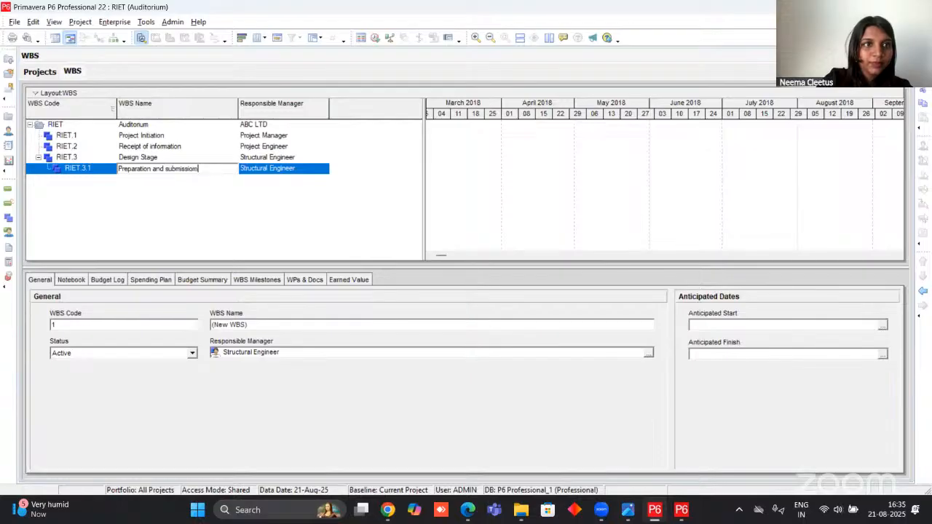
Assign Project Engineer as the responsible manager of the Preparation and submission WBS.
{"action": "left_click", "coordinate": [320, 168]}
{"action": "left_click", "coordinate": [324, 169]}
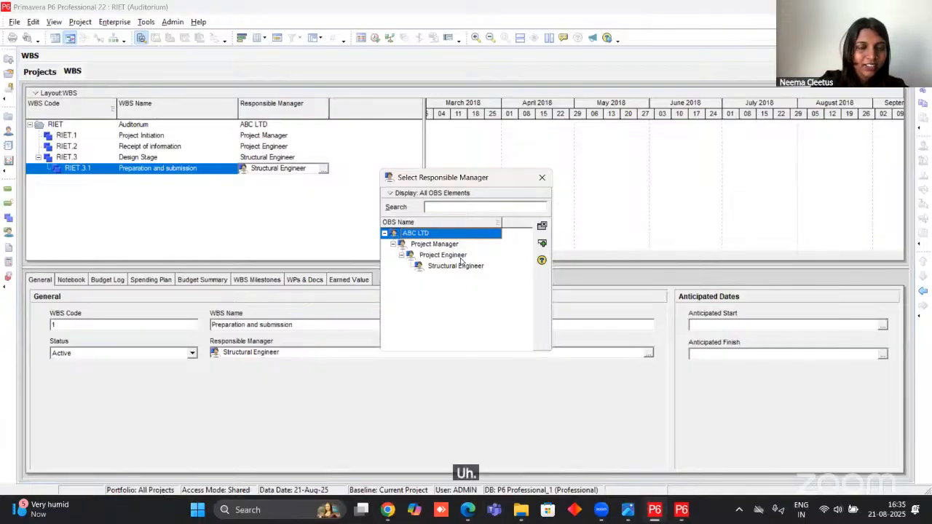
{"action": "left_click", "coordinate": [442, 255]}
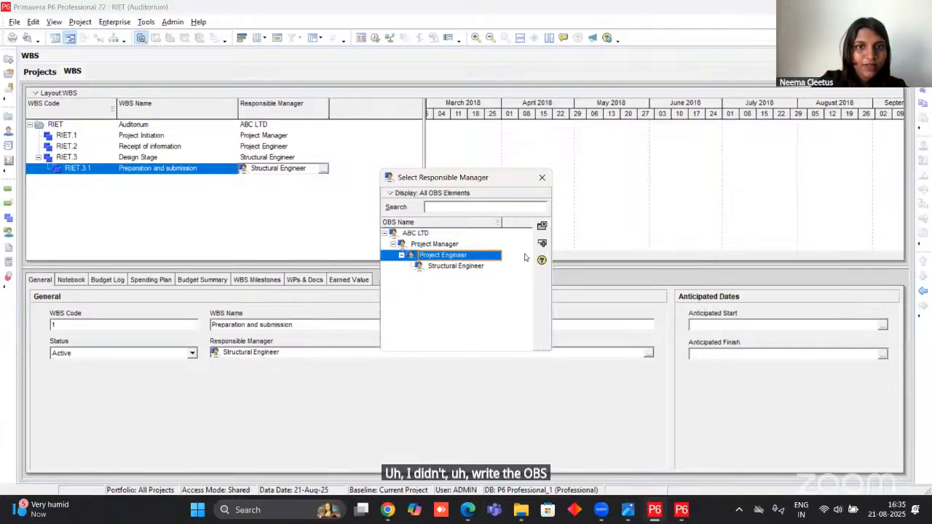
{"action": "left_click", "coordinate": [542, 243]}
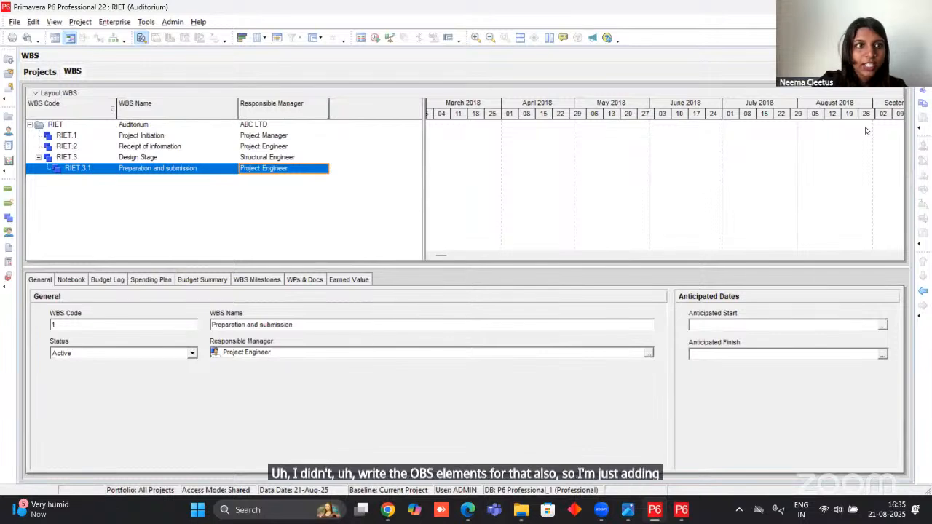
Add a WBS element beneath Preparation and submission and name it "Design and approval".
{"action": "key", "text": "Insert"}
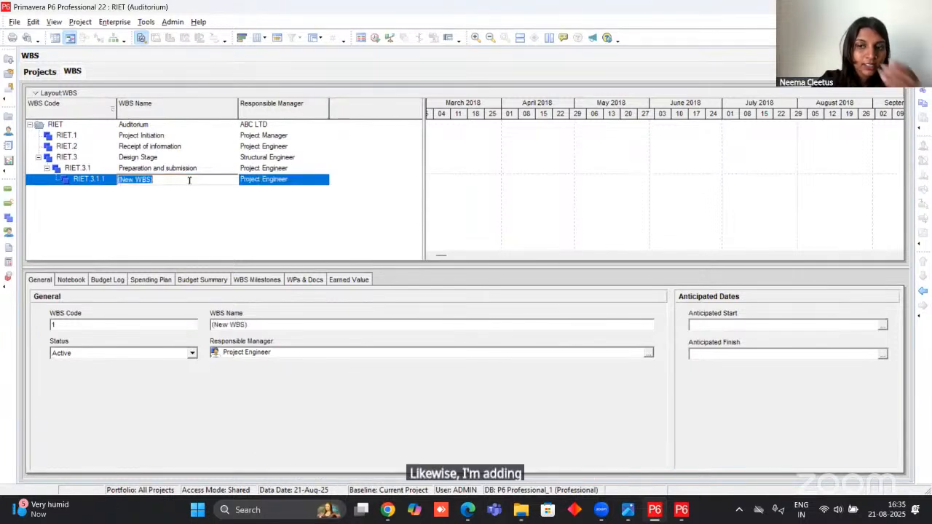
{"action": "type", "text": "D"}
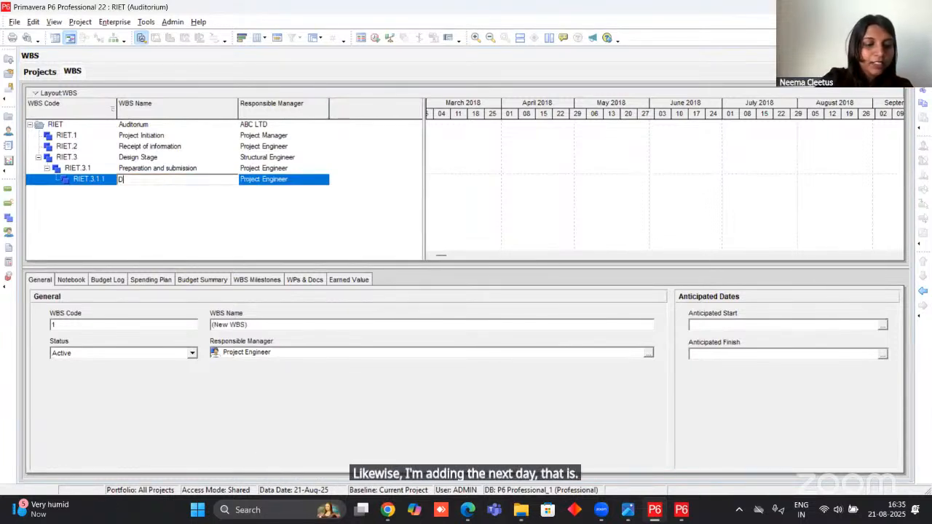
{"action": "type", "text": "esign and approval"}
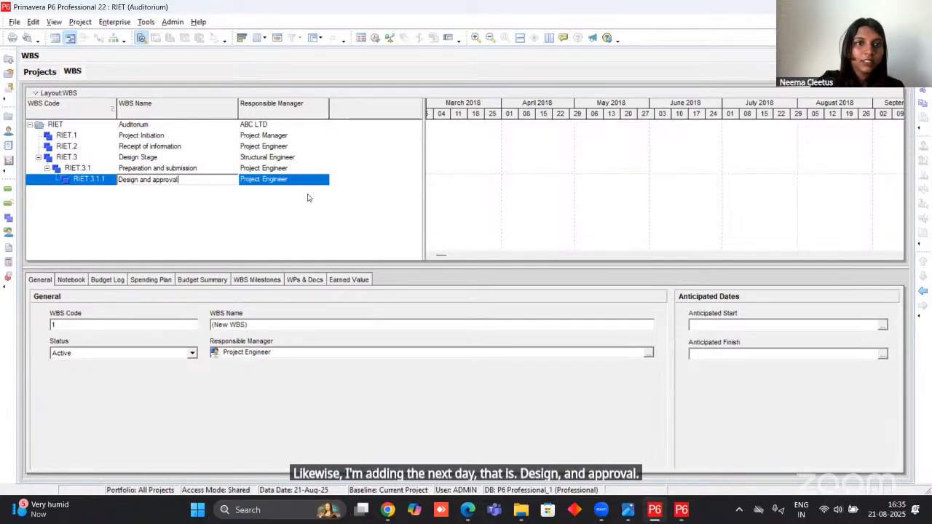
{"action": "left_click", "coordinate": [307, 194]}
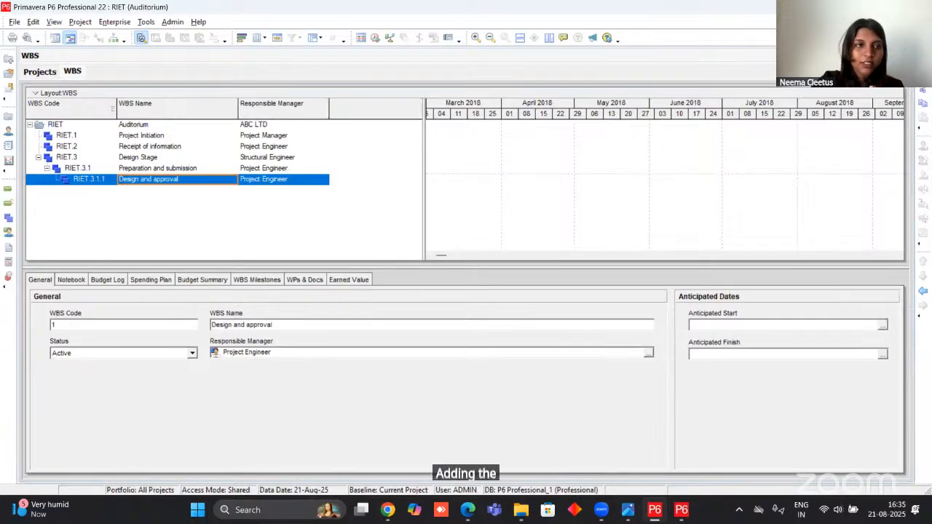
Add a WBS element outdented to the same level as Design Stage, and outdent Design and approval to sit directly beneath Design Stage.
{"action": "key", "text": "Insert"}
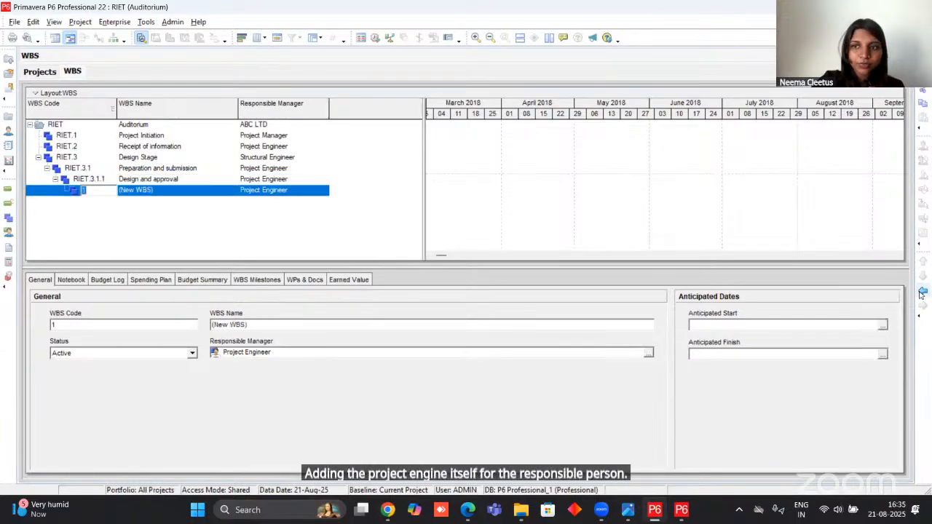
{"action": "left_click", "coordinate": [922, 291]}
{"action": "left_click", "coordinate": [922, 292]}
{"action": "left_click", "coordinate": [921, 292]}
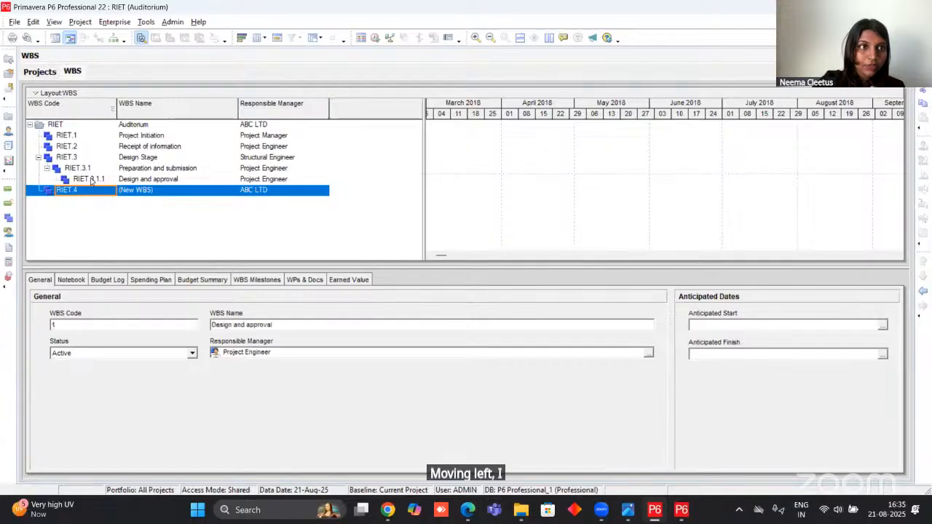
{"action": "key", "text": "Up"}
{"action": "left_click", "coordinate": [922, 291]}
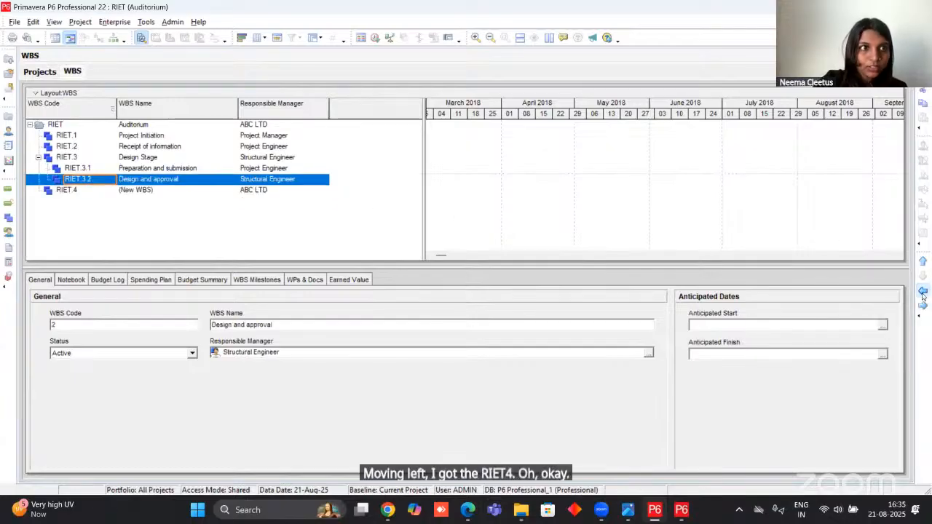
Name the WBS element RIET.4 "Worksite facilites", checking the next entry in the project PDF in Edge.
{"action": "left_click", "coordinate": [106, 193]}
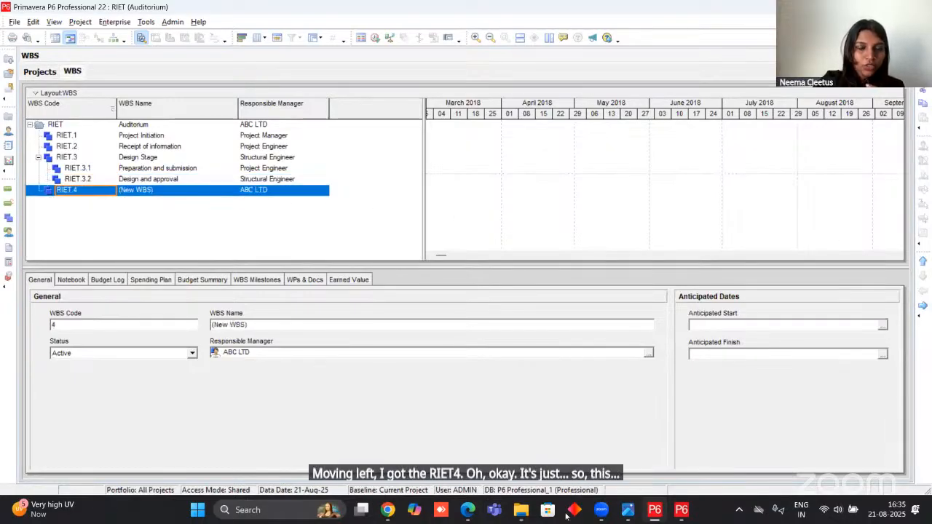
{"action": "left_click", "coordinate": [477, 495]}
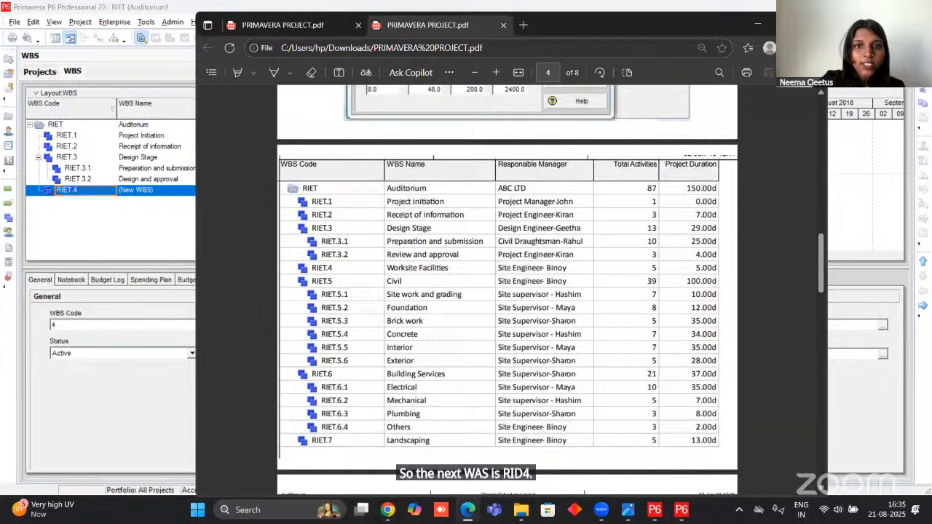
{"action": "left_click", "coordinate": [763, 28]}
{"action": "left_click", "coordinate": [194, 192]}
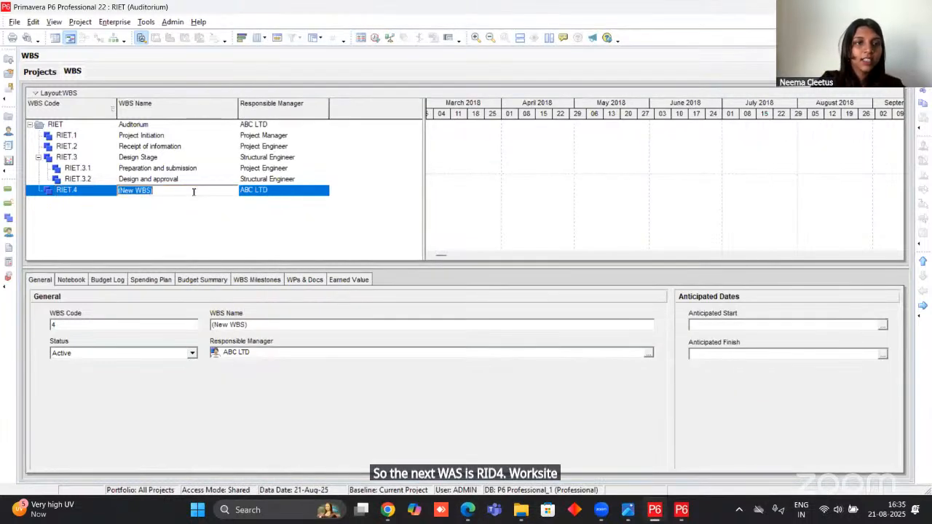
{"action": "type", "text": "Wor"}
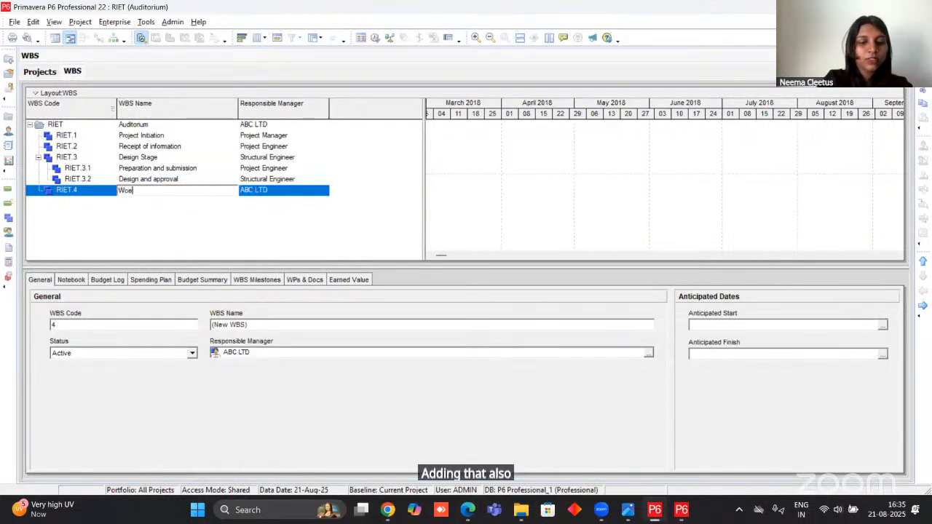
{"action": "type", "text": "kas"}
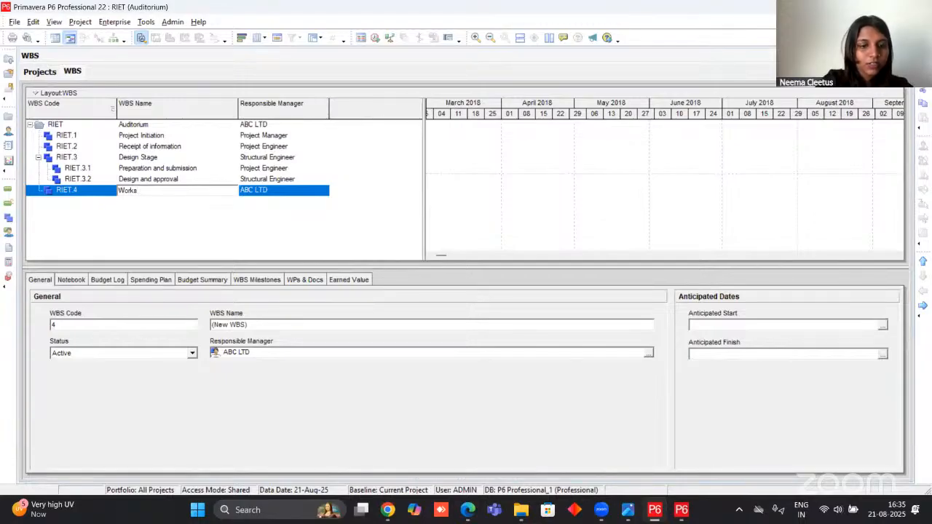
{"action": "type", "text": "te fa"}
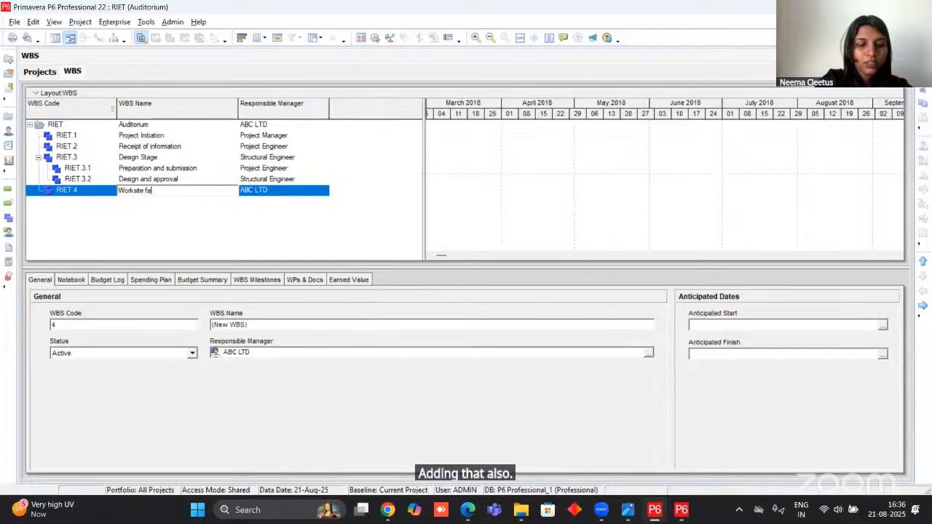
{"action": "type", "text": "cilit"}
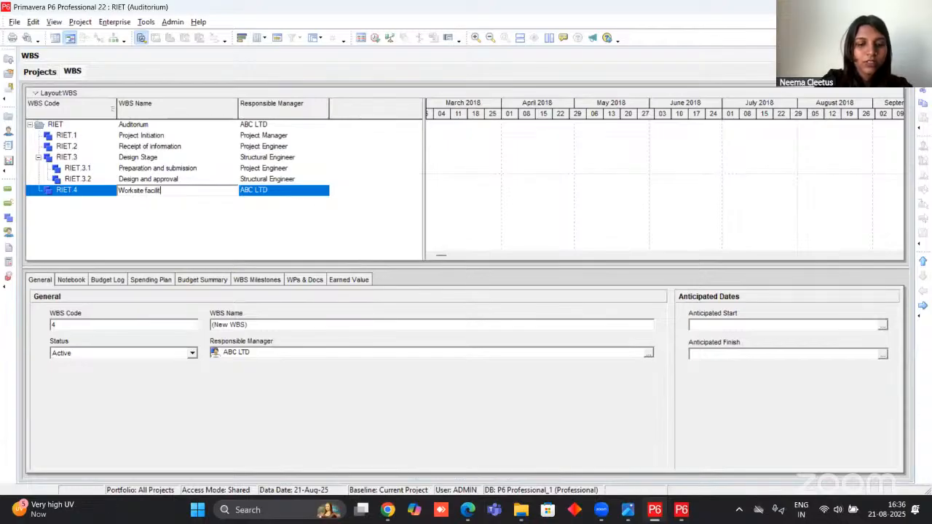
{"action": "key", "text": "Return"}
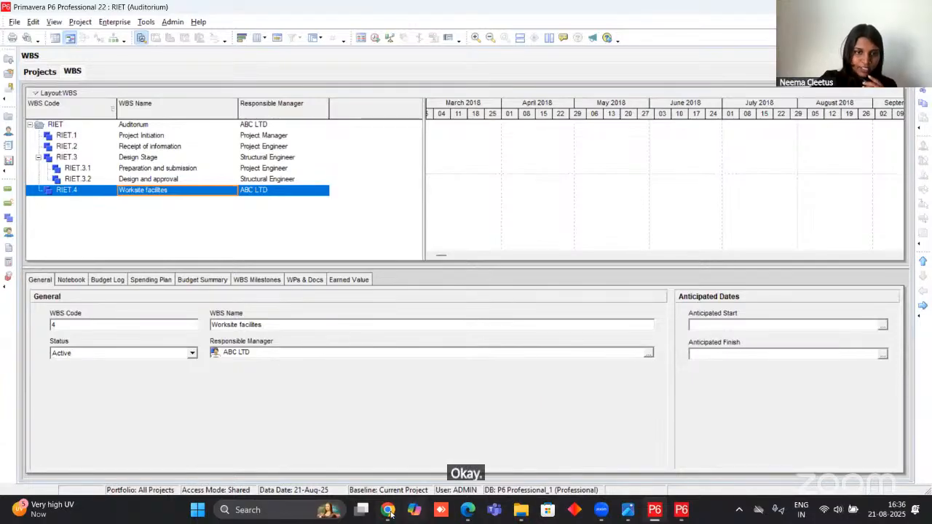
Review the remaining WBS stages listed in the project PDF in Edge and return to Primavera P6.
{"action": "mouse_move", "coordinate": [389, 513]}
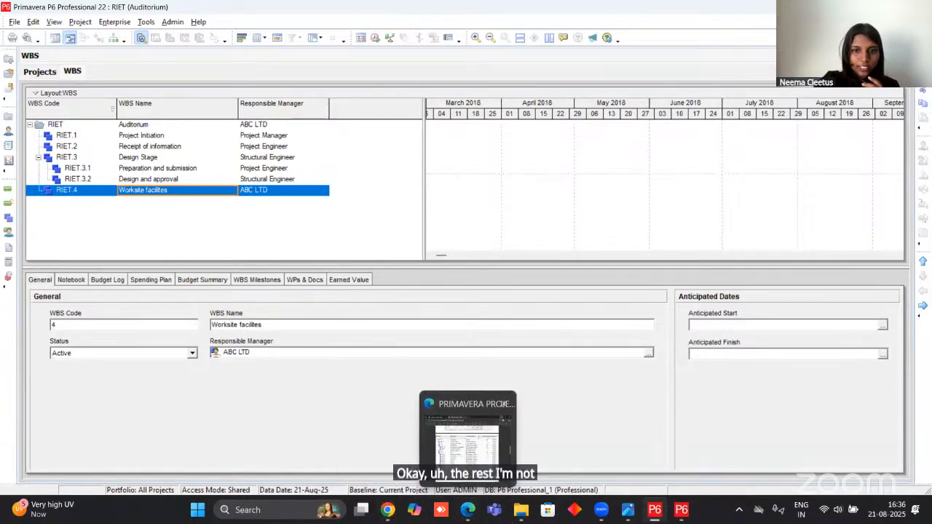
{"action": "left_click", "coordinate": [474, 495]}
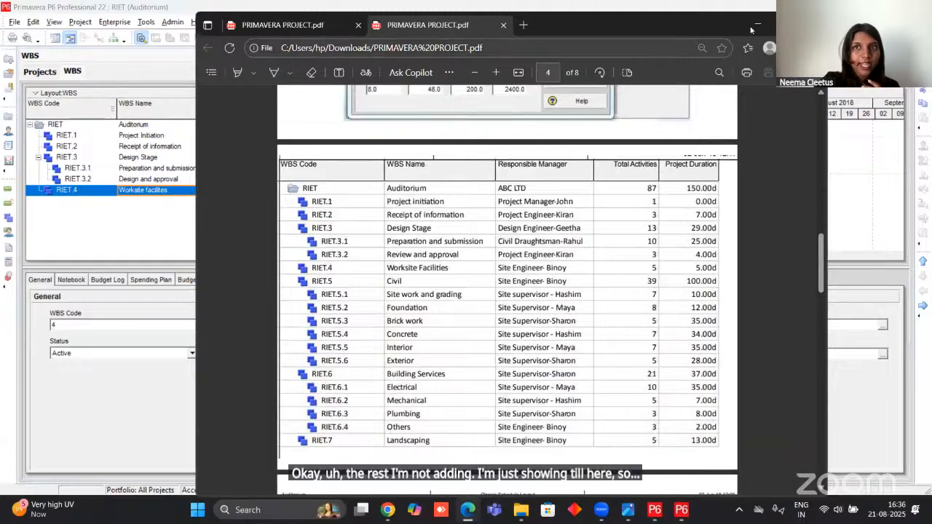
{"action": "left_click", "coordinate": [757, 25]}
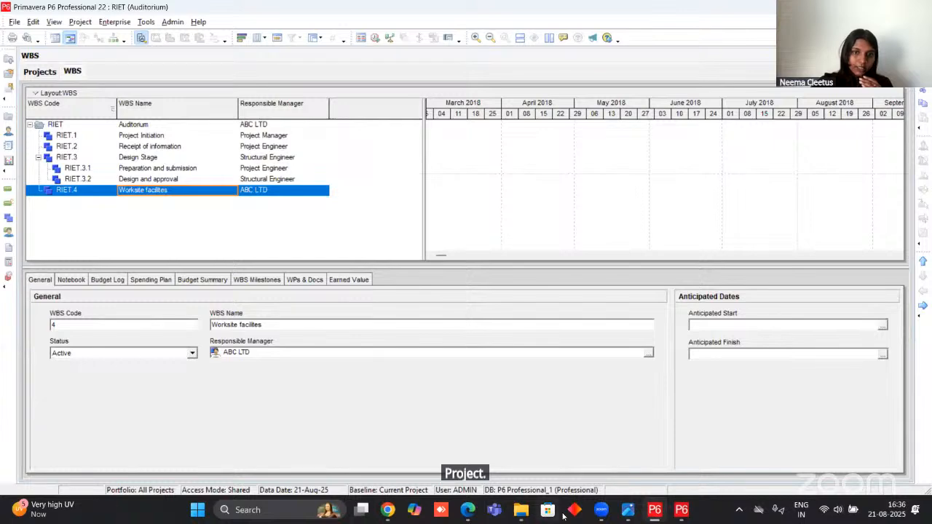
Switch to the Primavera P6 for Beginners presentation in Chrome, show it full screen and advance past the WBS slide.
{"action": "left_click", "coordinate": [392, 515]}
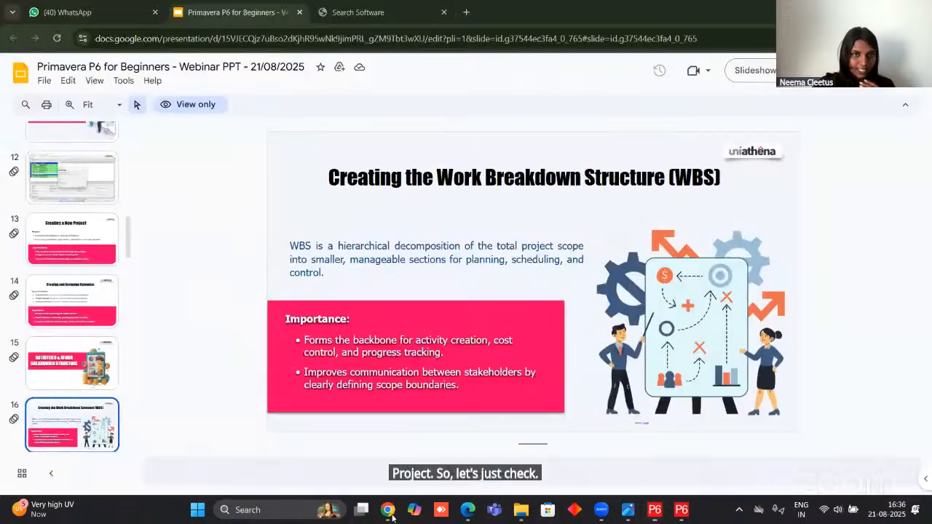
{"action": "key", "text": "F11"}
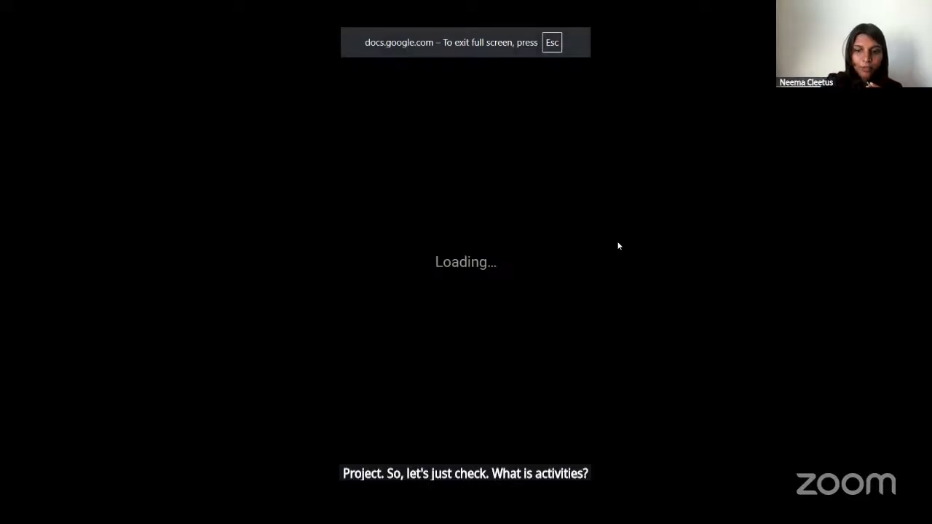
{"action": "key", "text": "Right"}
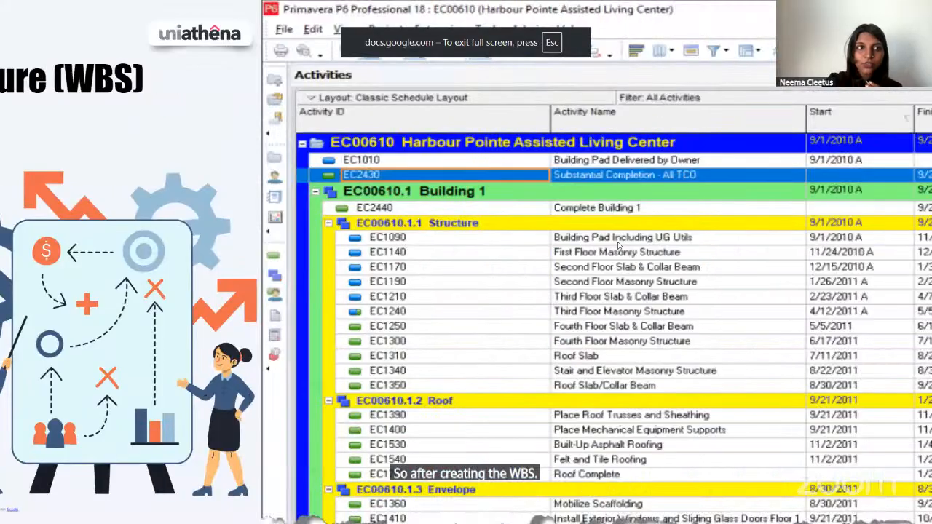
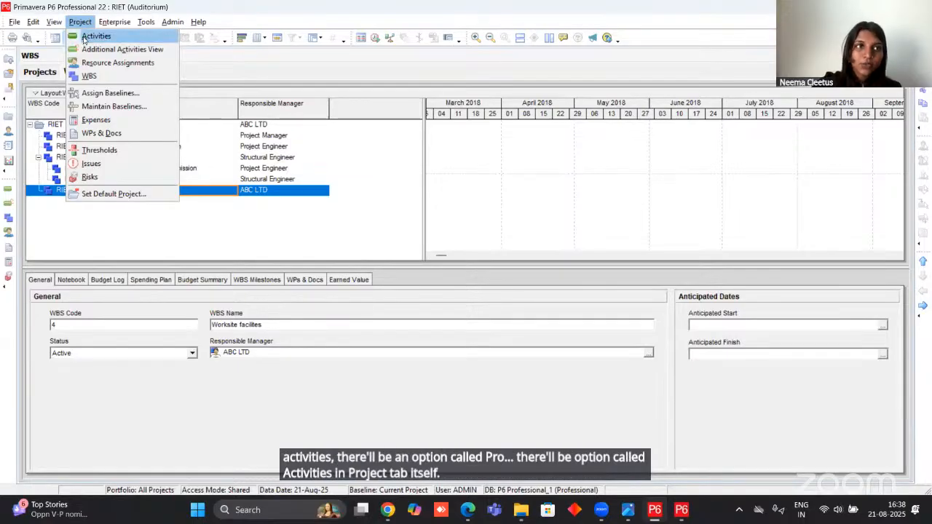
In the project's Activities view, widen the table through the Resources column and add a new activity with ID A1000.
{"action": "left_click", "coordinate": [86, 36]}
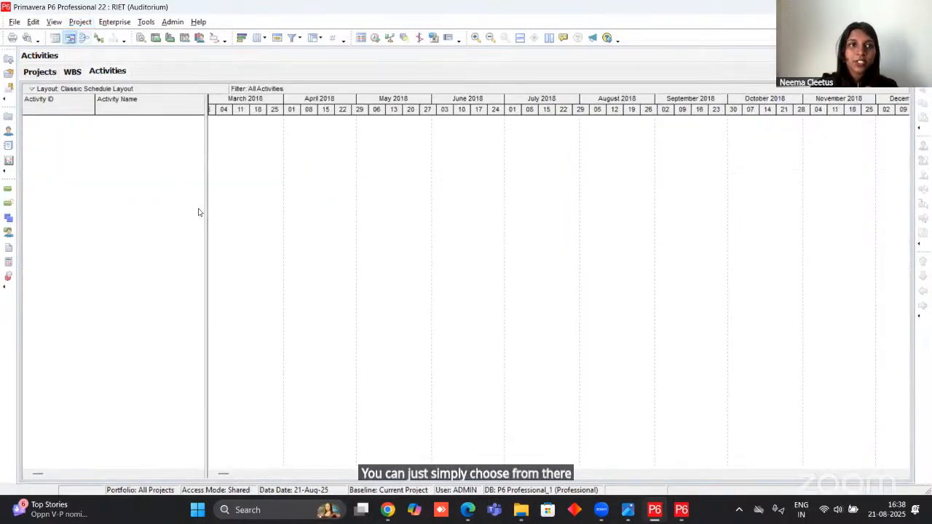
{"action": "left_click_drag", "start_coordinate": [208, 205], "coordinate": [545, 215]}
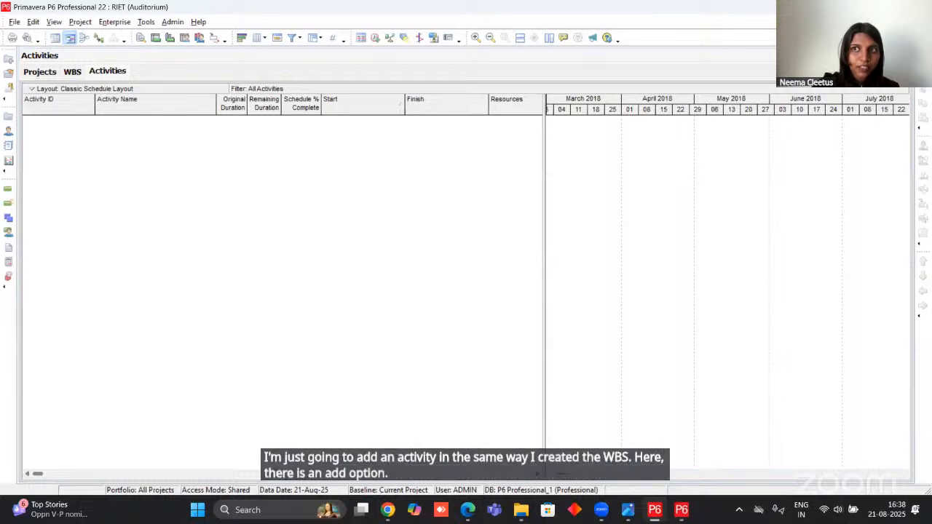
{"action": "left_click", "coordinate": [923, 59]}
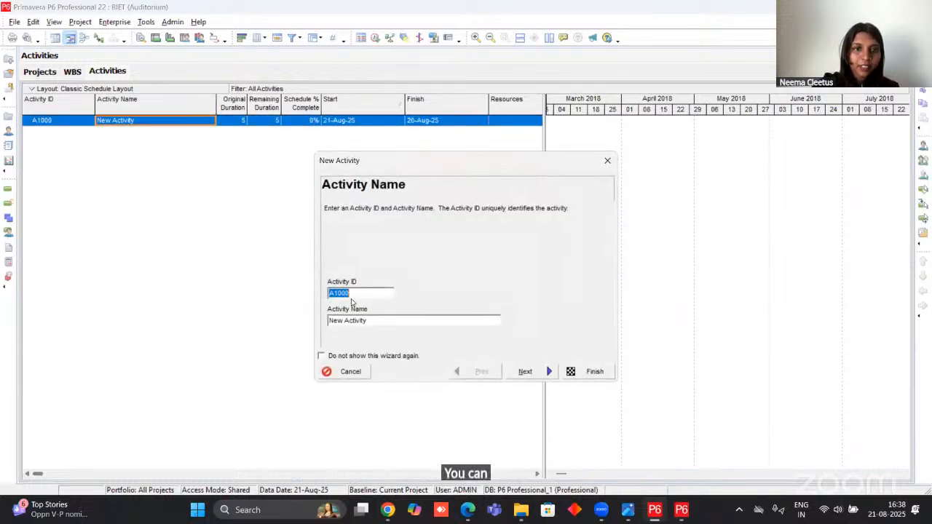
{"action": "left_click", "coordinate": [354, 292]}
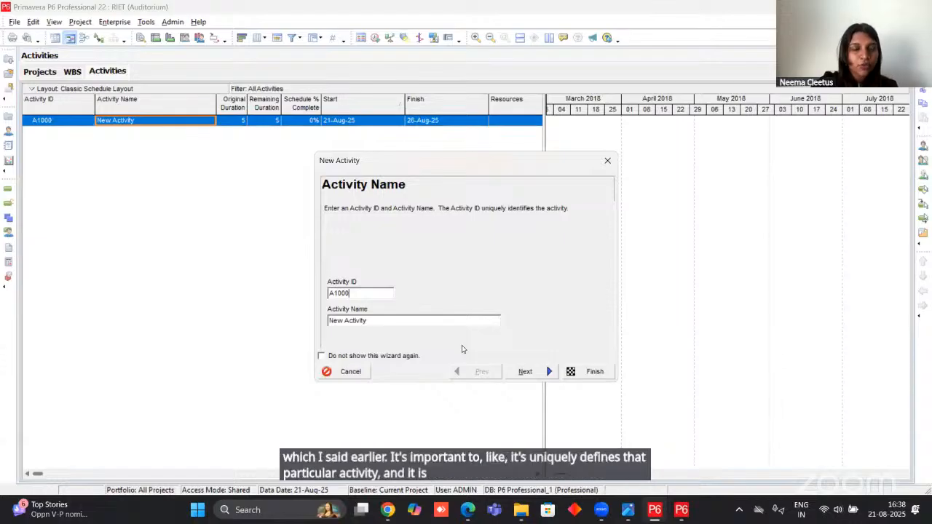
{"action": "left_click", "coordinate": [365, 322]}
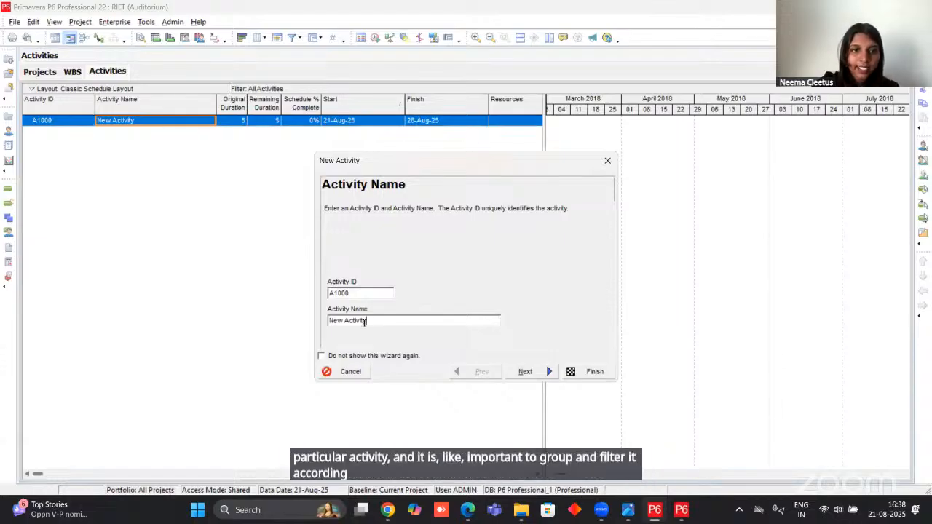
{"action": "left_click_drag", "start_coordinate": [364, 321], "coordinate": [314, 330]}
Switch to the project PDF in Edge and examine how its schedule lists stages, sub-stages and activities through the last page.
{"action": "mouse_move", "coordinate": [388, 510]}
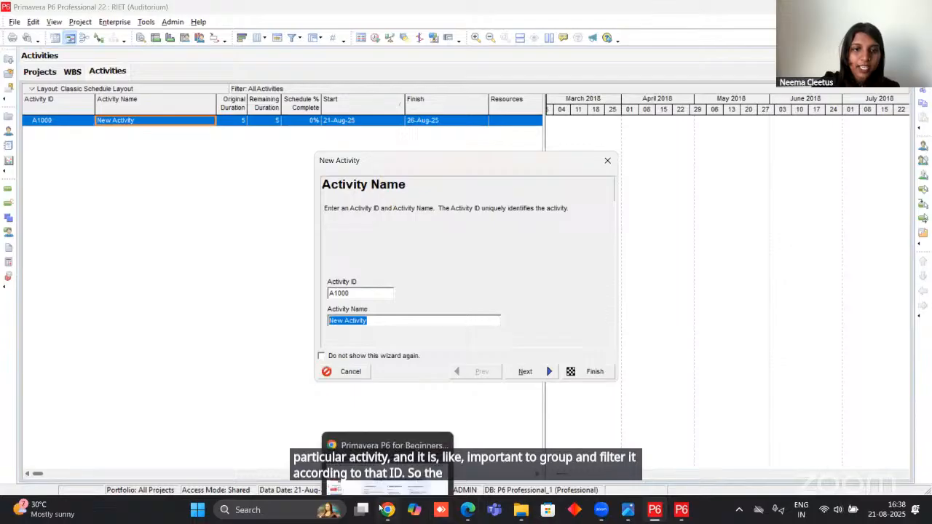
{"action": "left_click", "coordinate": [394, 442]}
{"action": "left_click", "coordinate": [468, 510]}
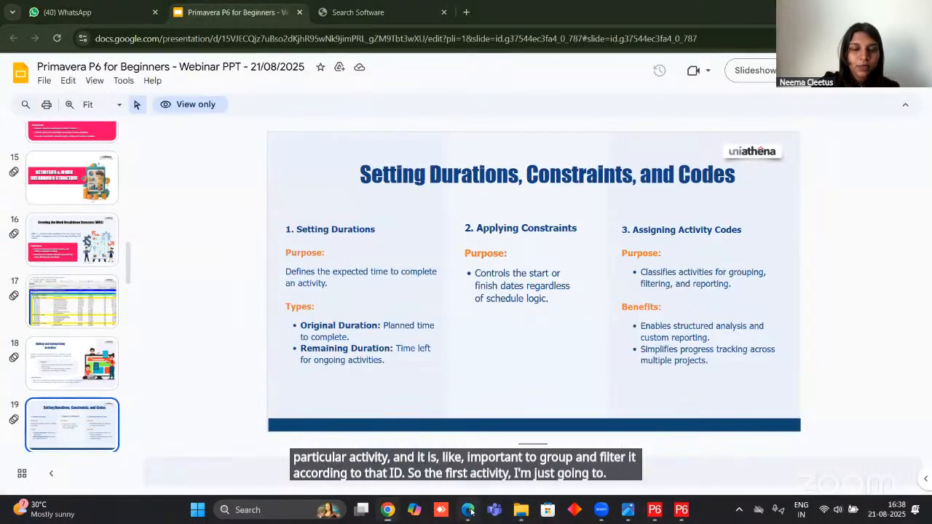
{"action": "scroll", "coordinate": [672, 150], "scroll_direction": "down", "scroll_amount": 5}
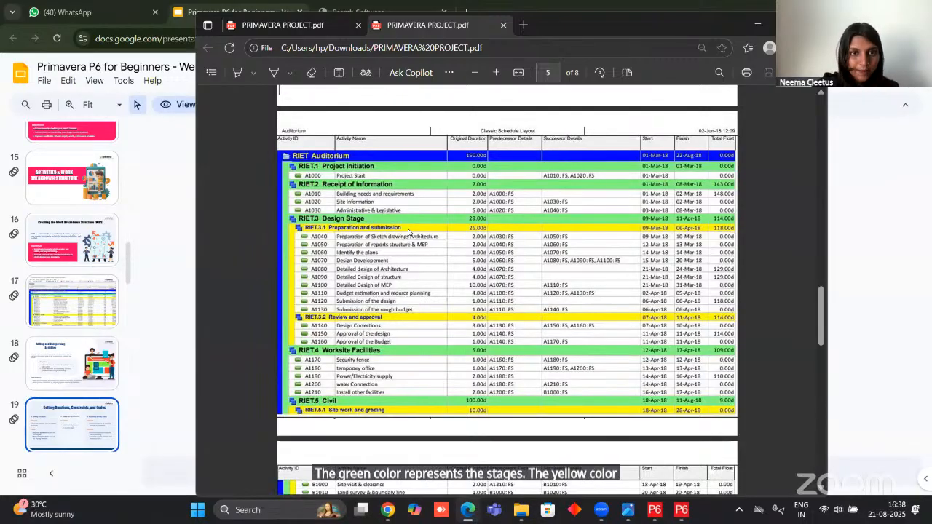
{"action": "scroll", "coordinate": [399, 248], "scroll_direction": "down", "scroll_amount": 5}
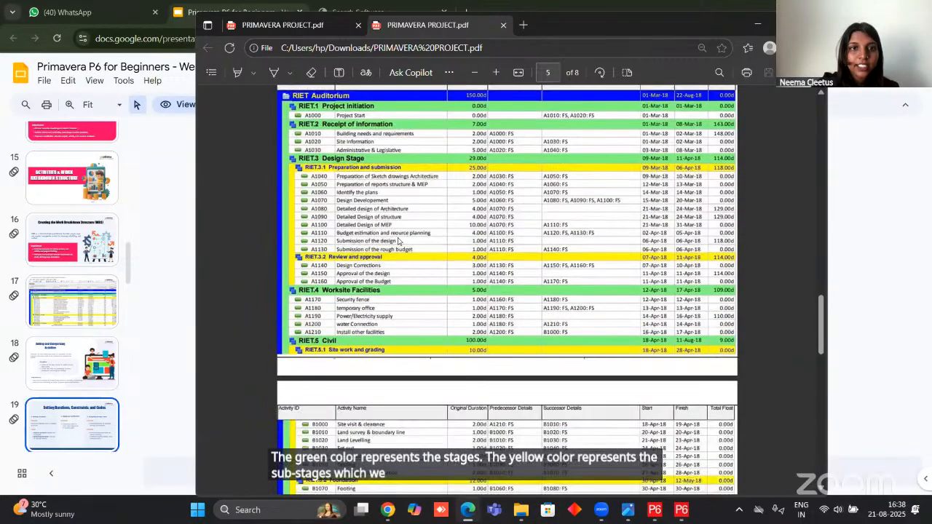
{"action": "scroll", "coordinate": [395, 211], "scroll_direction": "down", "scroll_amount": 5}
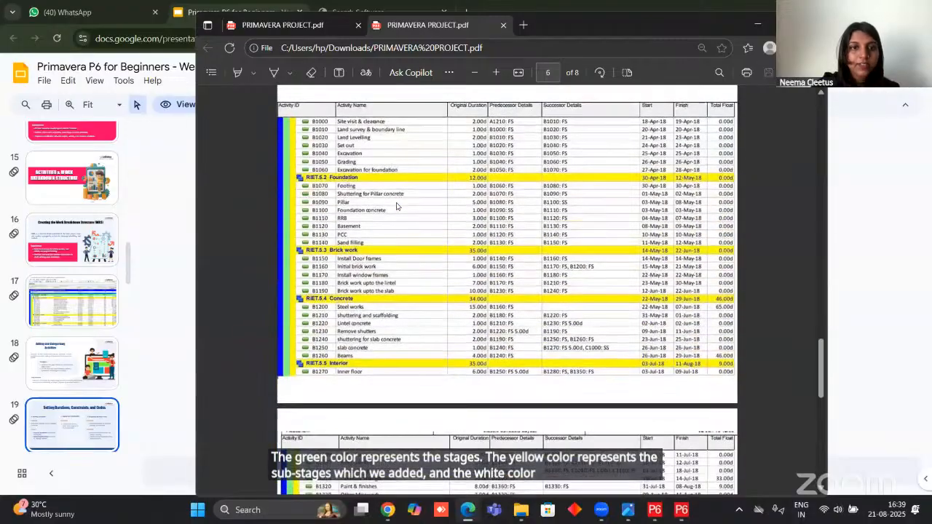
{"action": "scroll", "coordinate": [396, 232], "scroll_direction": "down", "scroll_amount": 15}
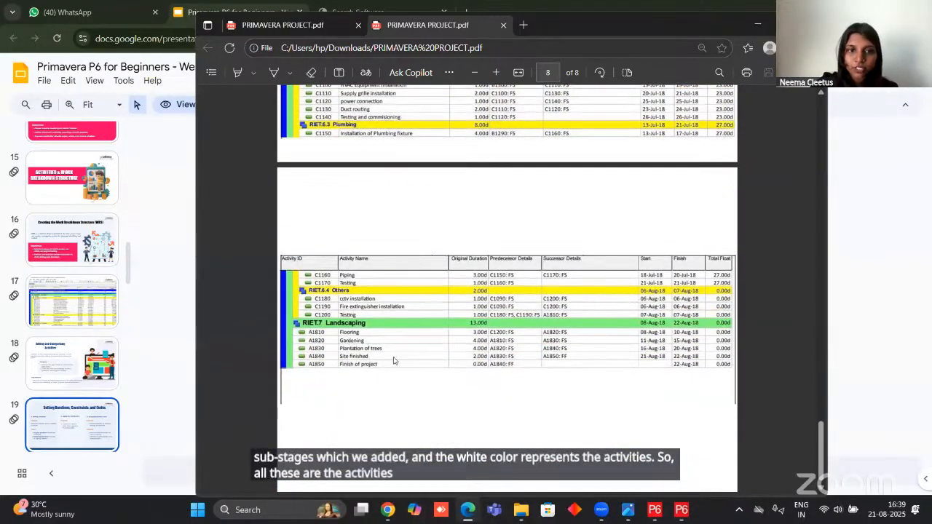
{"action": "scroll", "coordinate": [399, 356], "scroll_direction": "up", "scroll_amount": 15}
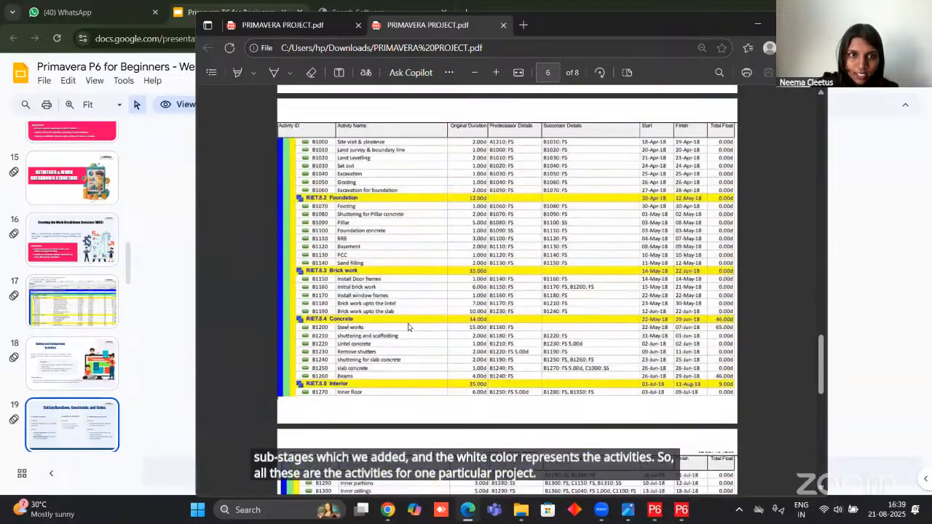
{"action": "scroll", "coordinate": [408, 327], "scroll_direction": "up", "scroll_amount": 10}
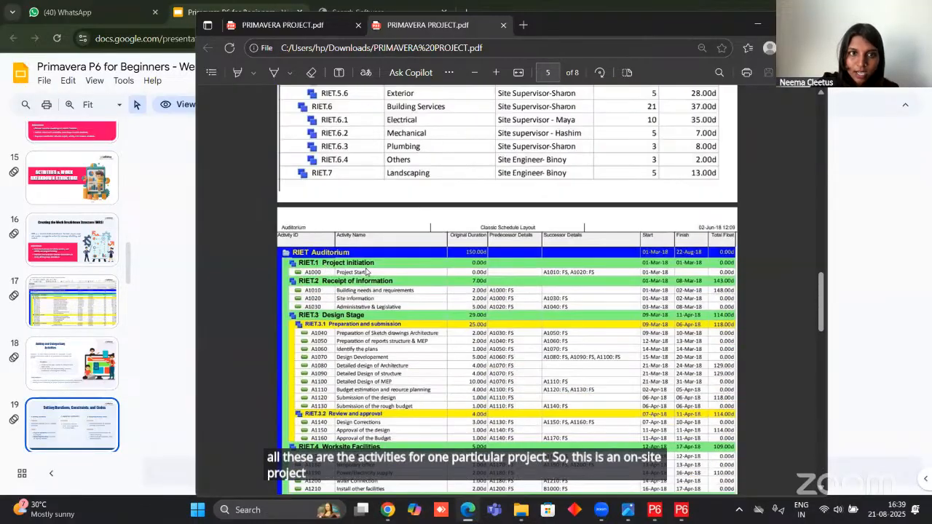
Examine the activities listed under each stage in the PDF, from Project initiation through Landscaping.
{"action": "scroll", "coordinate": [362, 285], "scroll_direction": "down", "scroll_amount": 2}
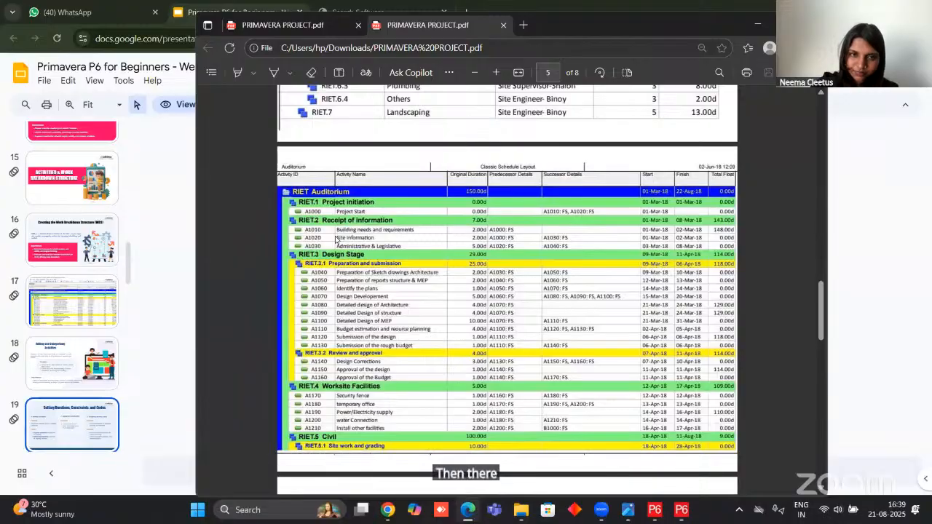
{"action": "scroll", "coordinate": [394, 240], "scroll_direction": "down", "scroll_amount": 2}
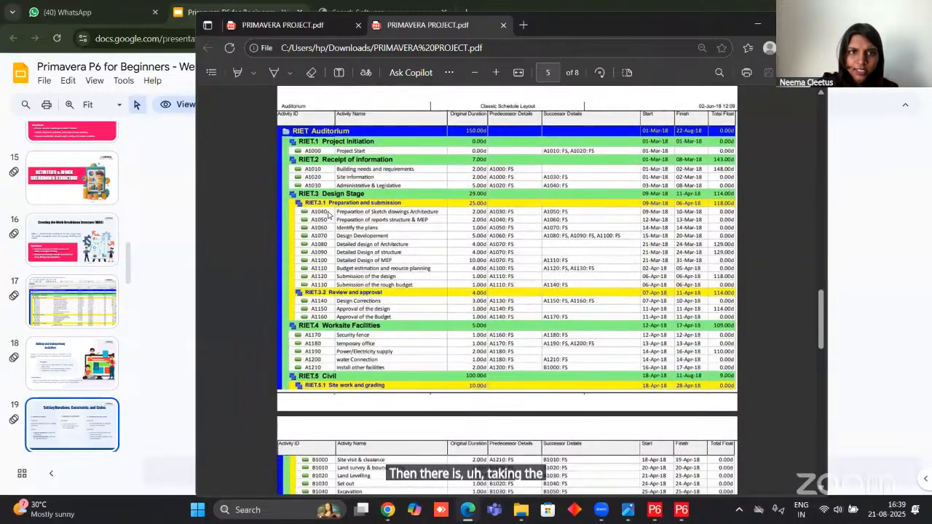
{"action": "scroll", "coordinate": [342, 284], "scroll_direction": "down", "scroll_amount": 3}
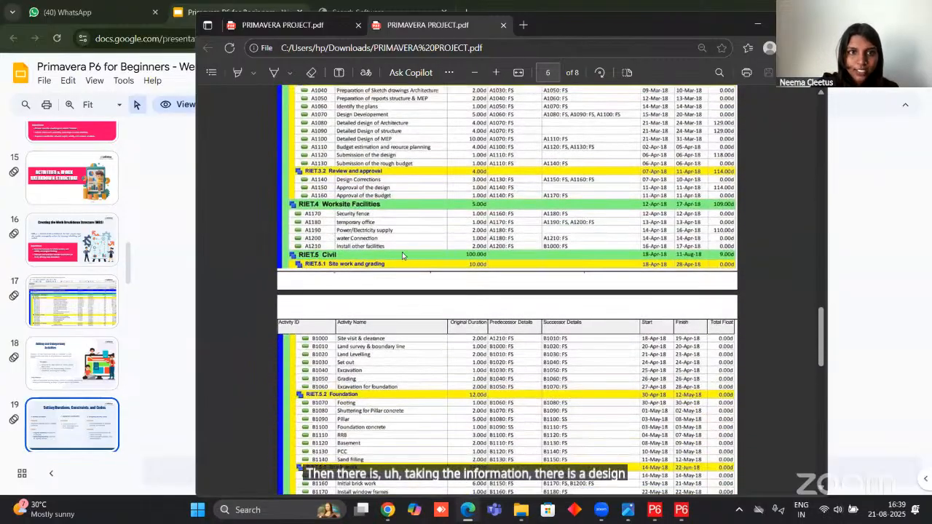
{"action": "scroll", "coordinate": [345, 238], "scroll_direction": "down", "scroll_amount": 3}
{"action": "scroll", "coordinate": [344, 238], "scroll_direction": "down", "scroll_amount": 2}
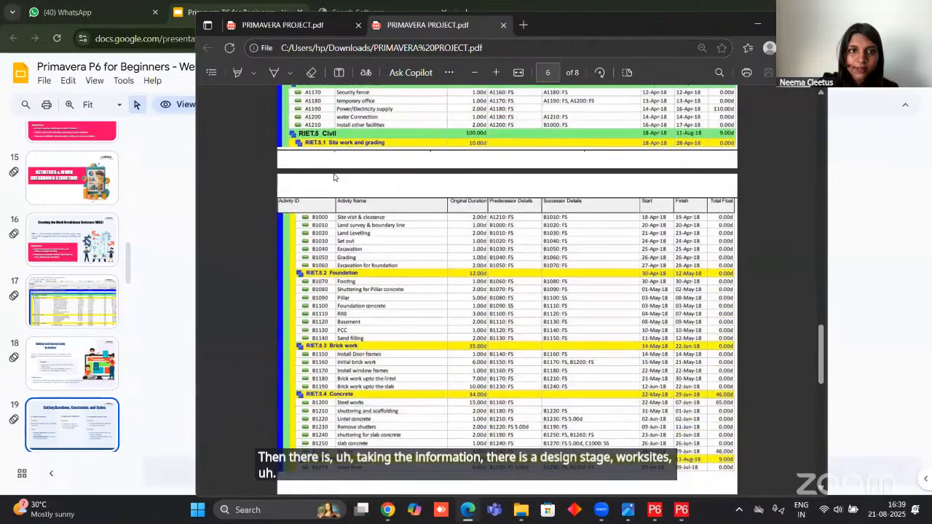
{"action": "scroll", "coordinate": [390, 293], "scroll_direction": "down", "scroll_amount": 4}
{"action": "scroll", "coordinate": [358, 181], "scroll_direction": "up", "scroll_amount": 4}
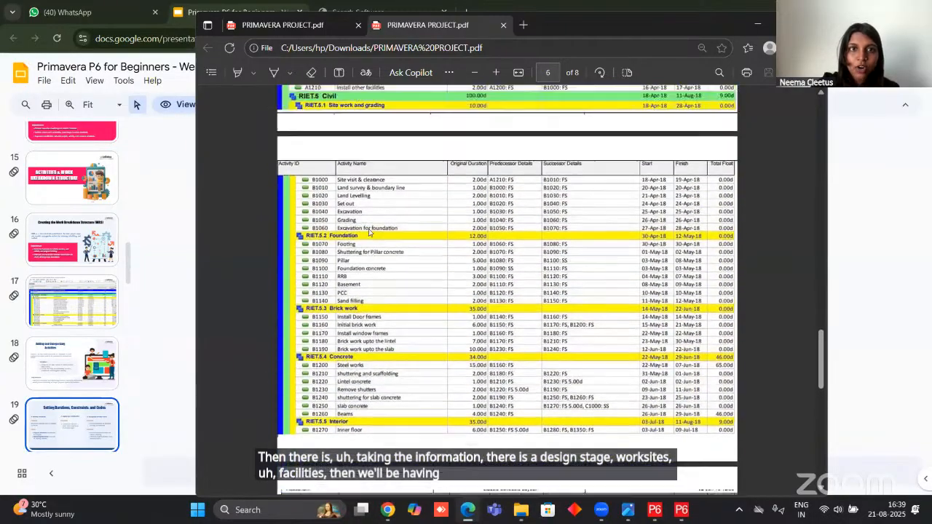
{"action": "scroll", "coordinate": [358, 181], "scroll_direction": "down", "scroll_amount": 10}
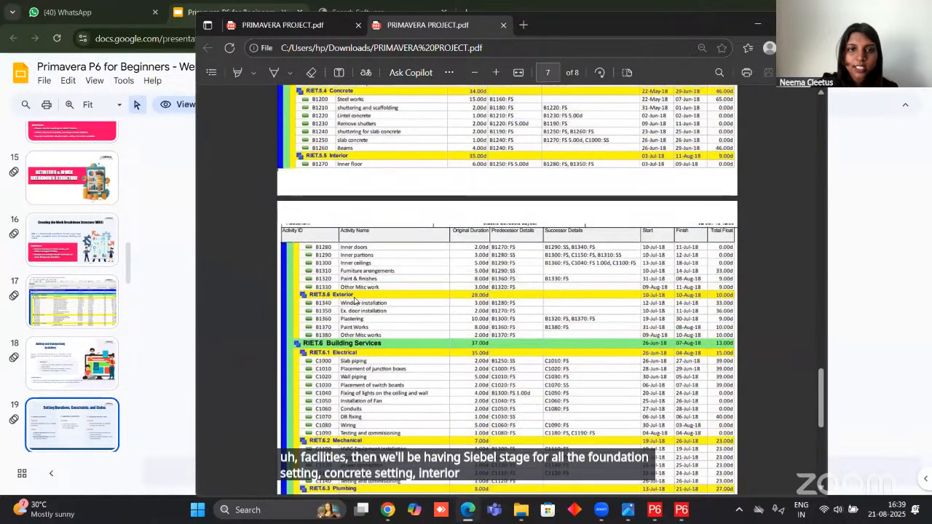
{"action": "scroll", "coordinate": [357, 300], "scroll_direction": "down", "scroll_amount": 4}
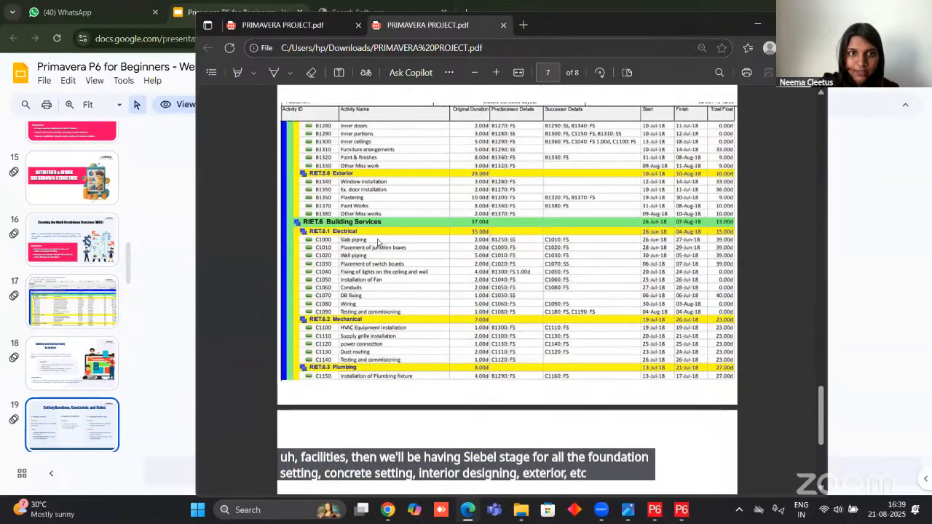
{"action": "scroll", "coordinate": [378, 248], "scroll_direction": "down", "scroll_amount": 8}
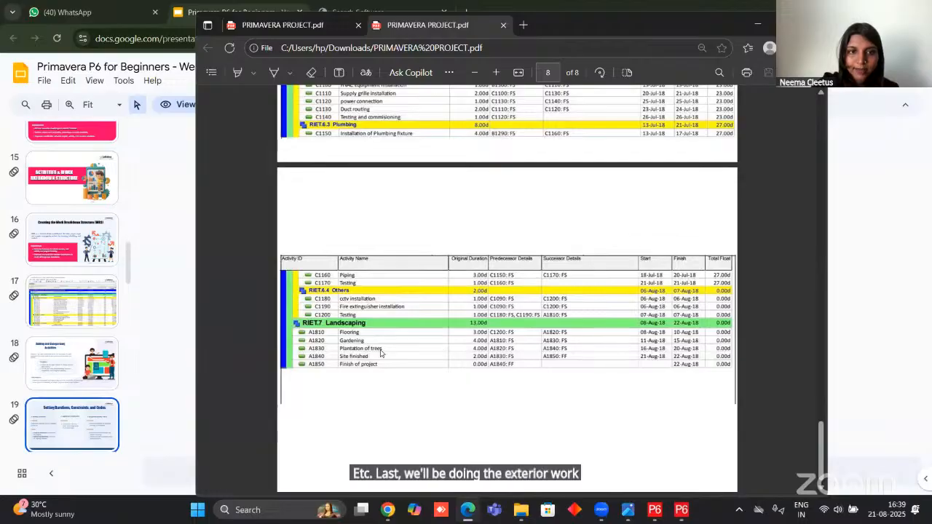
Go back to the PDF's first schedule page and examine the activity ID, name, duration, predecessor and successor columns.
{"action": "scroll", "coordinate": [378, 394], "scroll_direction": "up", "scroll_amount": 15}
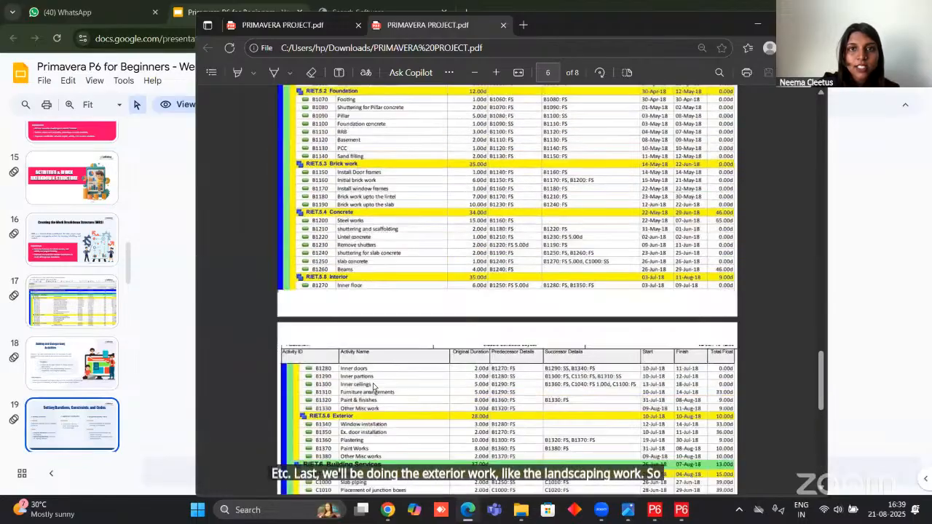
{"action": "scroll", "coordinate": [374, 386], "scroll_direction": "up", "scroll_amount": 6}
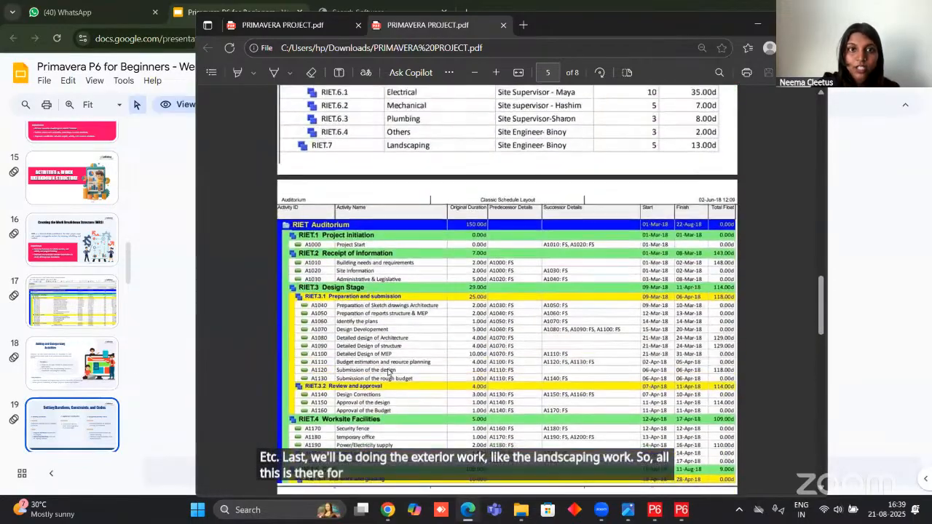
{"action": "scroll", "coordinate": [387, 372], "scroll_direction": "down", "scroll_amount": 1}
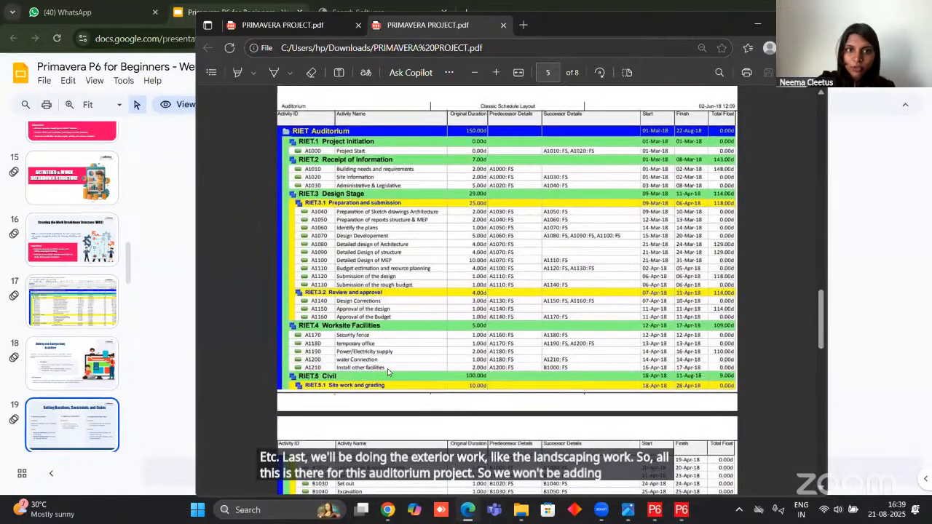
{"action": "scroll", "coordinate": [387, 372], "scroll_direction": "down", "scroll_amount": 3}
{"action": "scroll", "coordinate": [378, 168], "scroll_direction": "up", "scroll_amount": 3}
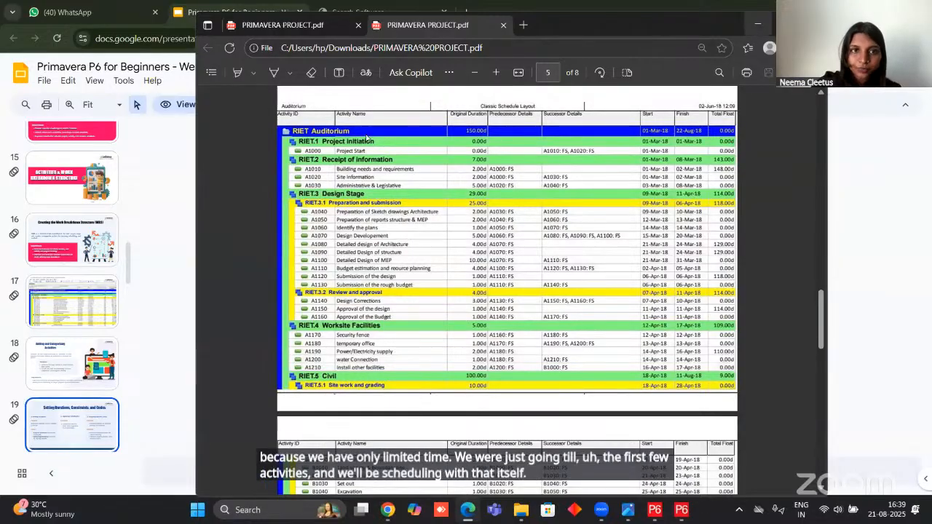
{"action": "scroll", "coordinate": [338, 166], "scroll_direction": "up", "scroll_amount": 2}
{"action": "scroll", "coordinate": [339, 166], "scroll_direction": "down", "scroll_amount": 1}
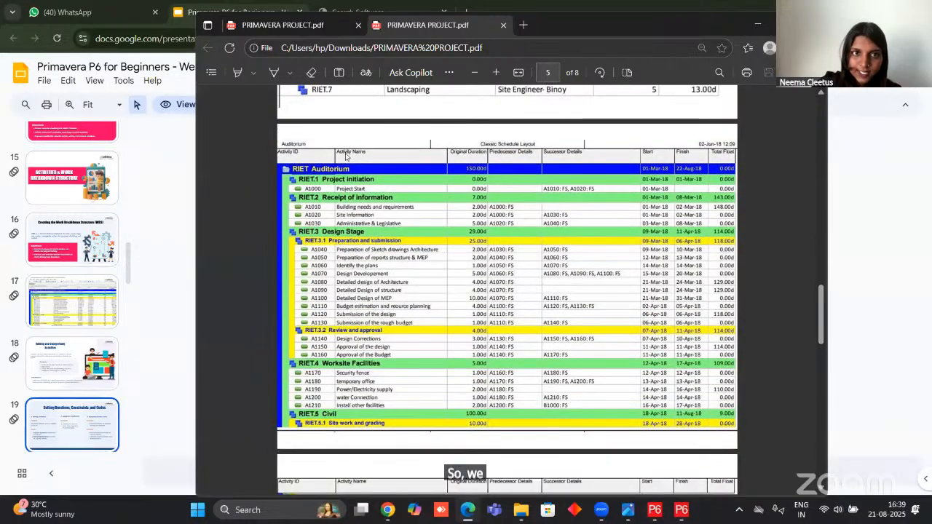
{"action": "scroll", "coordinate": [336, 160], "scroll_direction": "down", "scroll_amount": 1}
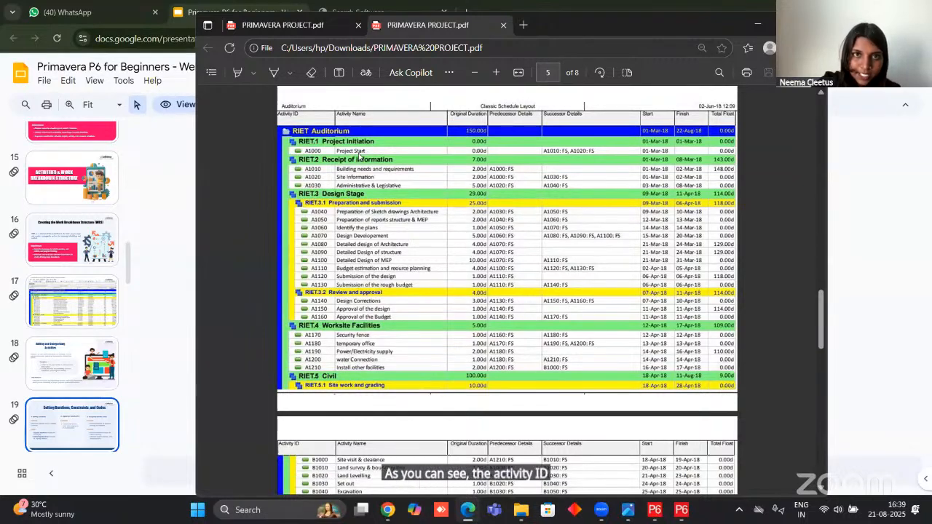
{"action": "scroll", "coordinate": [457, 127], "scroll_direction": "up", "scroll_amount": 5}
{"action": "scroll", "coordinate": [457, 156], "scroll_direction": "down", "scroll_amount": 5}
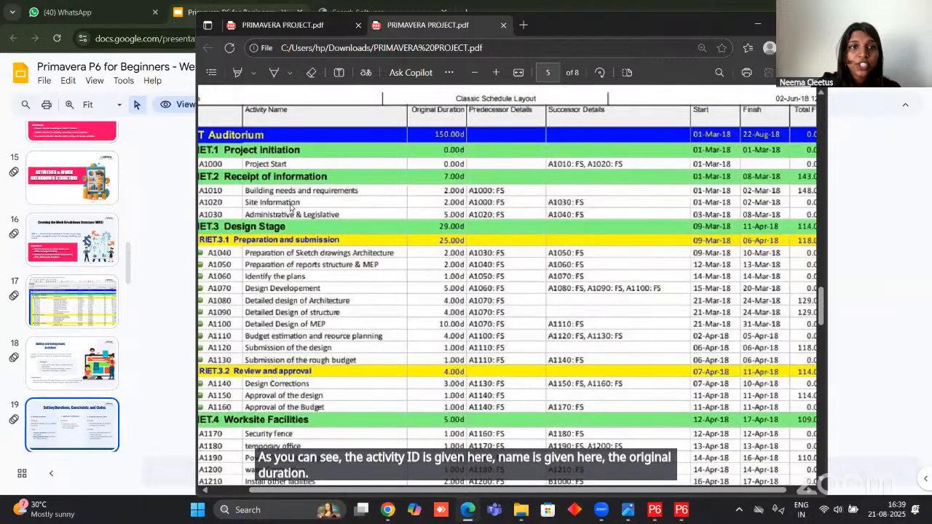
{"action": "scroll", "coordinate": [387, 194], "scroll_direction": "down", "scroll_amount": 3}
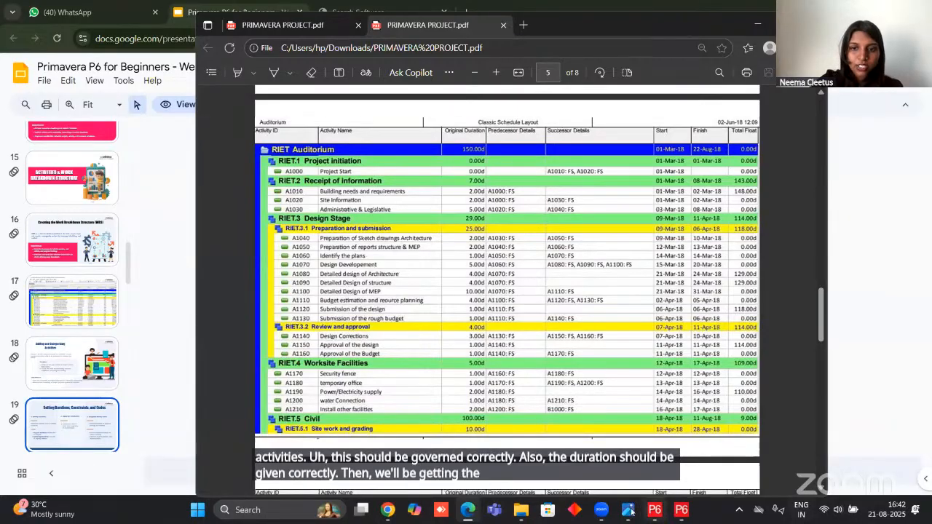
Switch back to Primavera P6 and name activity A1000 "Project Initiation".
{"action": "mouse_move", "coordinate": [655, 509]}
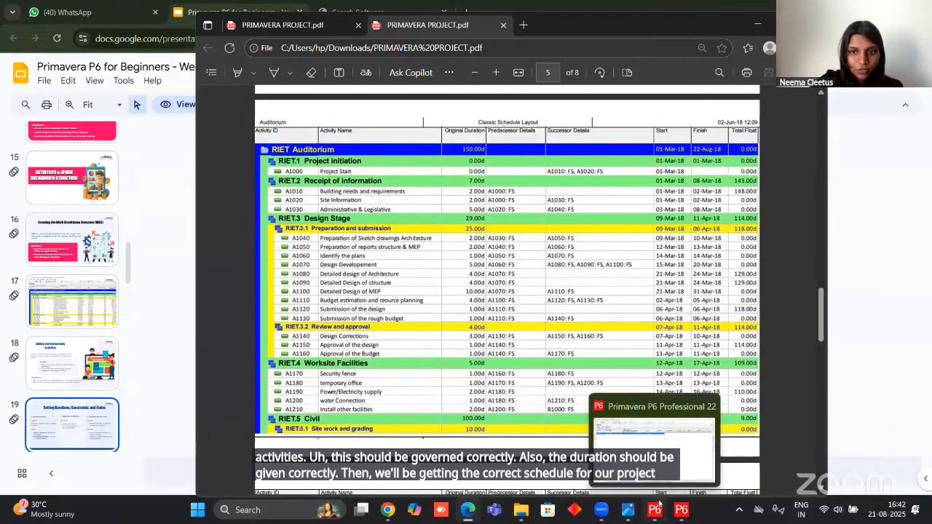
{"action": "left_click", "coordinate": [659, 444]}
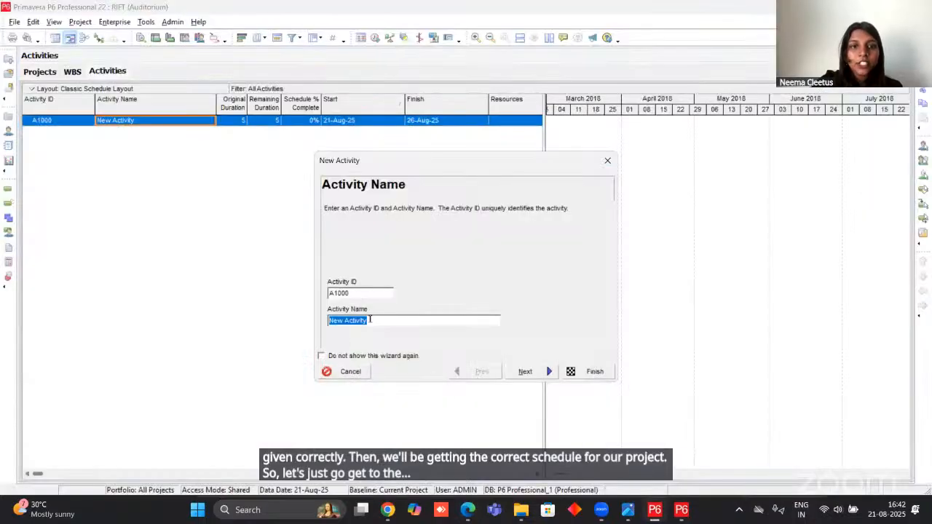
{"action": "type", "text": "Project Initiation"}
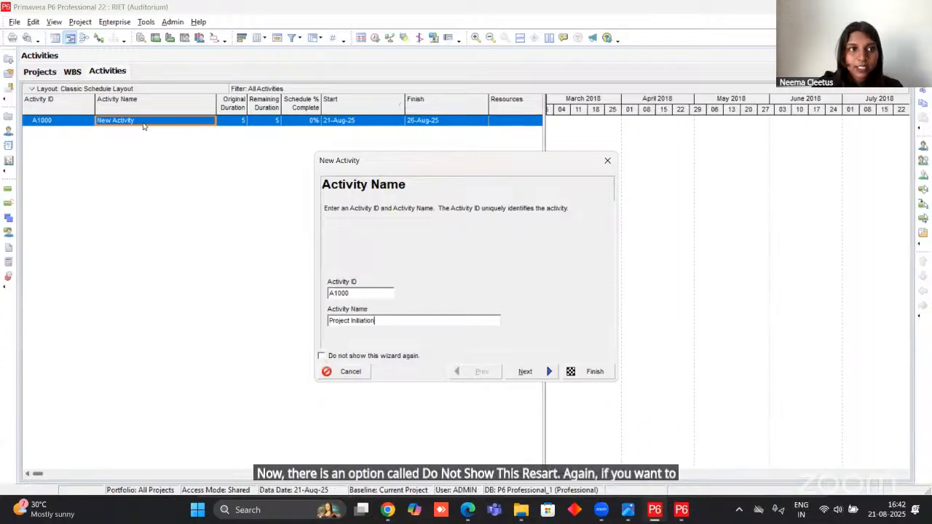
Turn off the New Activity wizard for future activities and continue to its Work Breakdown Structure page.
{"action": "left_click", "coordinate": [321, 356]}
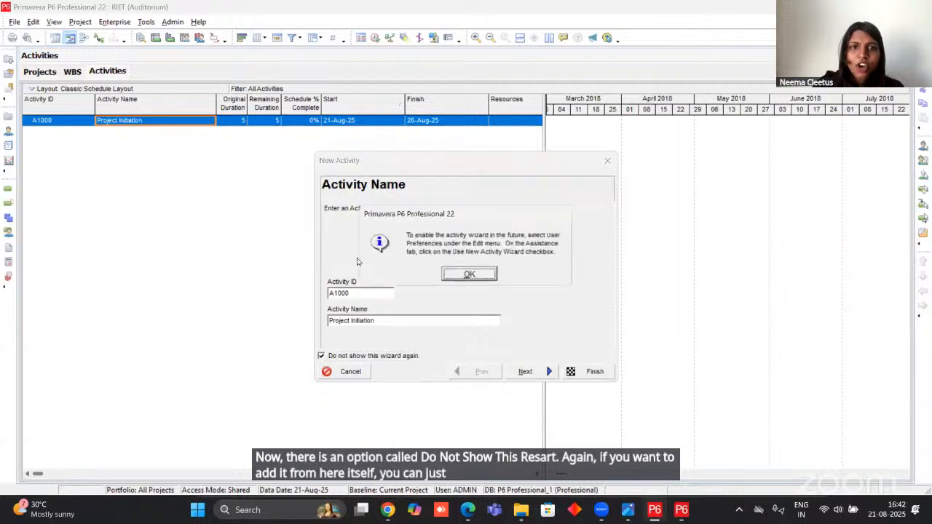
{"action": "left_click", "coordinate": [468, 272]}
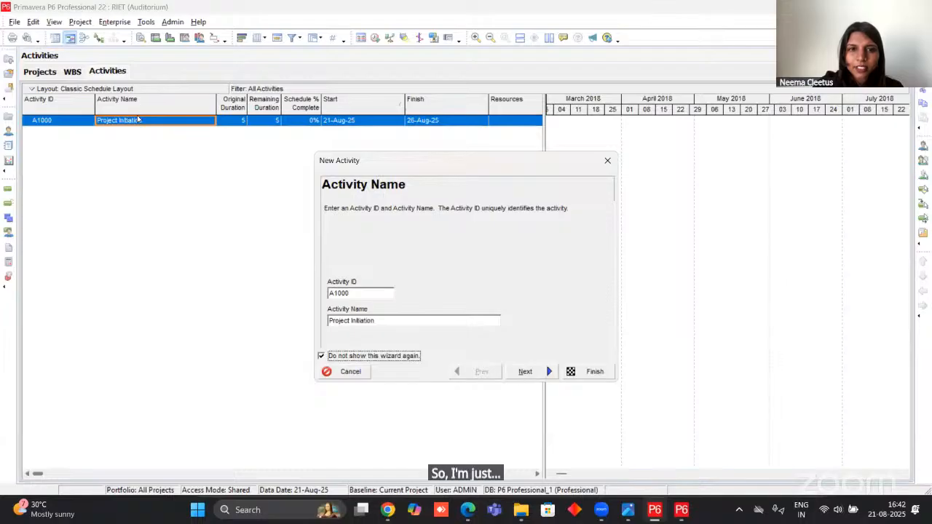
{"action": "left_click", "coordinate": [525, 372]}
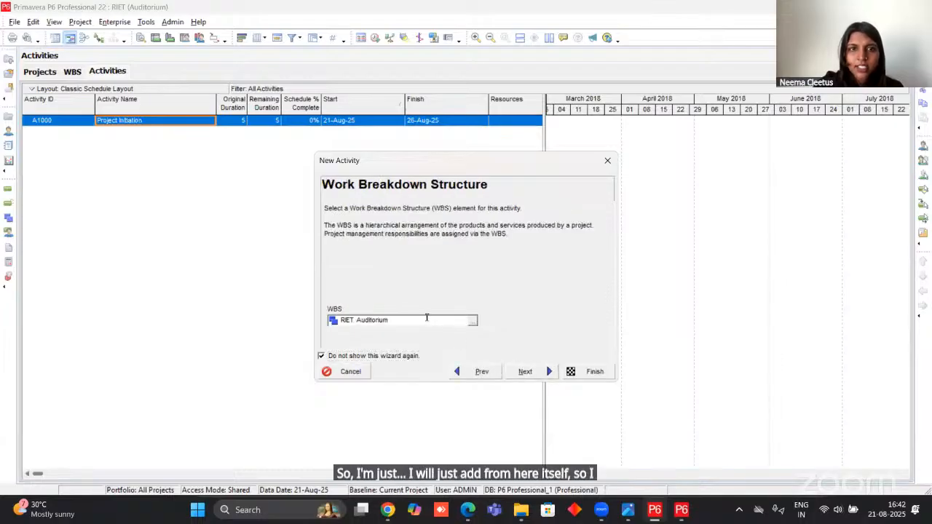
Assign activity A1000 to the WBS element RIET.1 Project Initiation and continue to the activity type choice.
{"action": "left_click", "coordinate": [474, 321]}
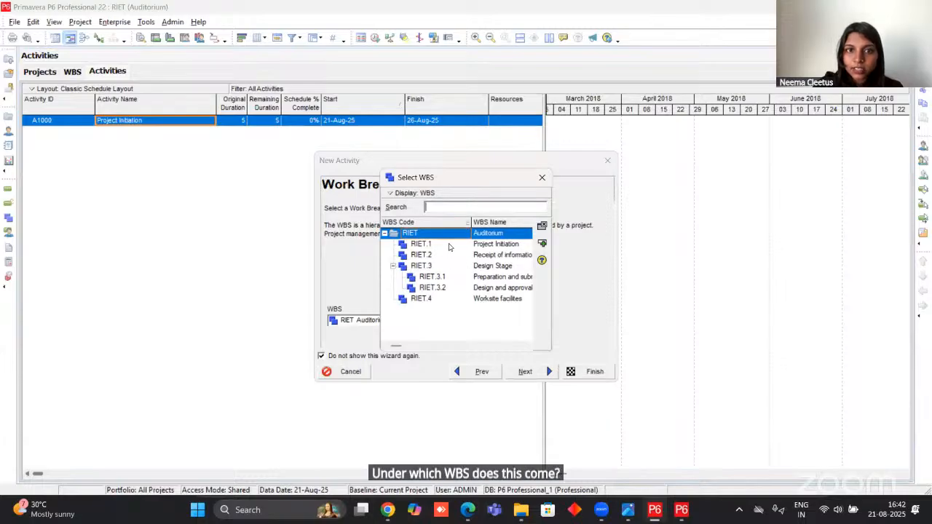
{"action": "left_click", "coordinate": [452, 245]}
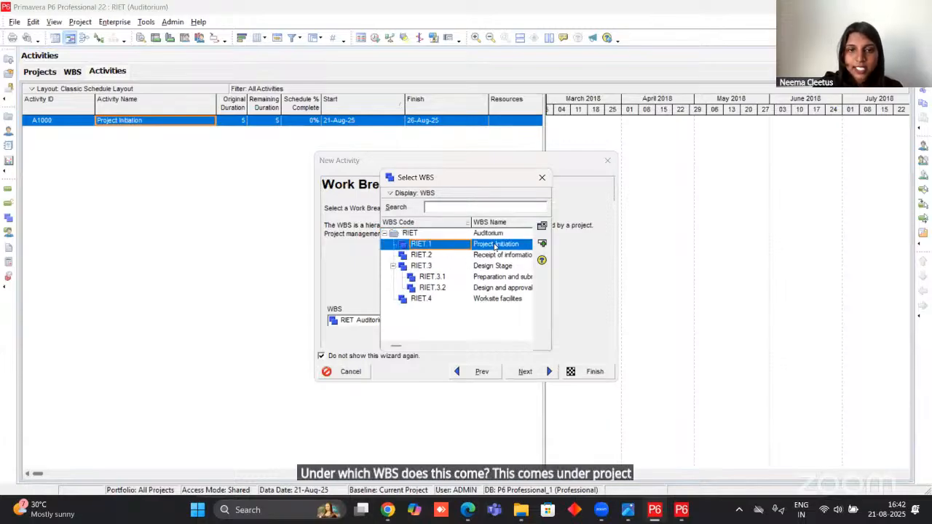
{"action": "left_click", "coordinate": [542, 243]}
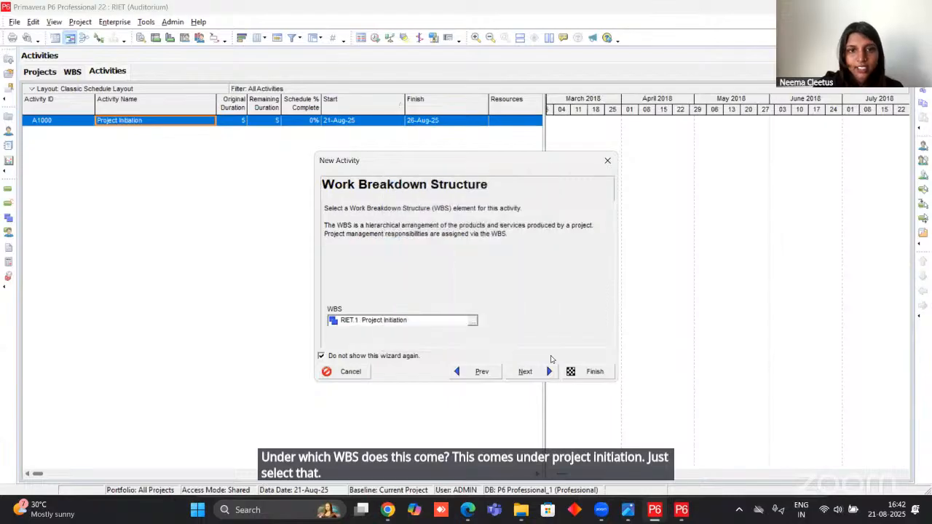
{"action": "left_click", "coordinate": [532, 372]}
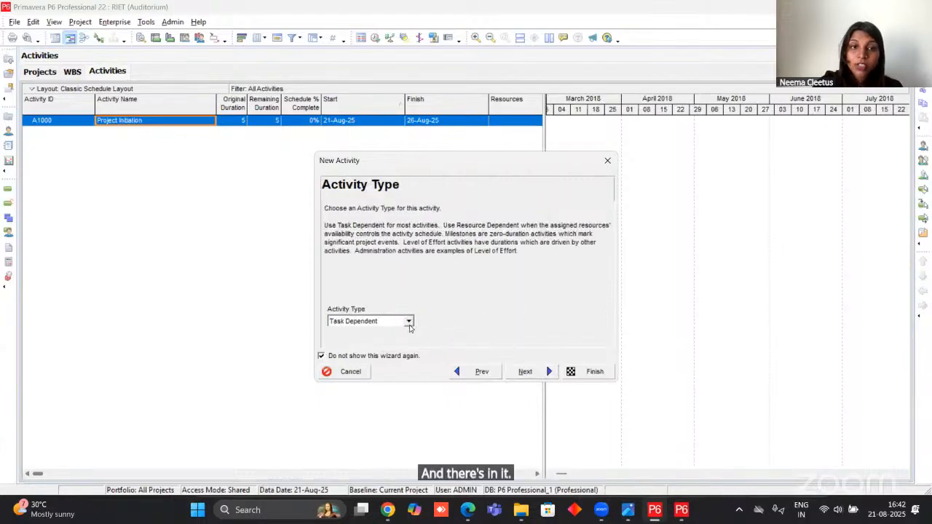
Make activity A1000 a Start Milestone, skip configuring predecessor and successor relationships, and finish creating it.
{"action": "left_click", "coordinate": [409, 321]}
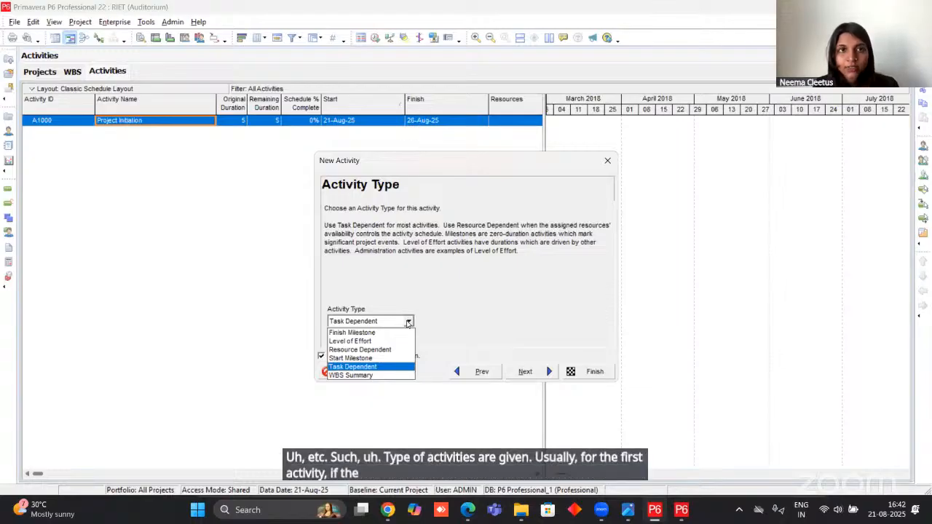
{"action": "left_click", "coordinate": [371, 358]}
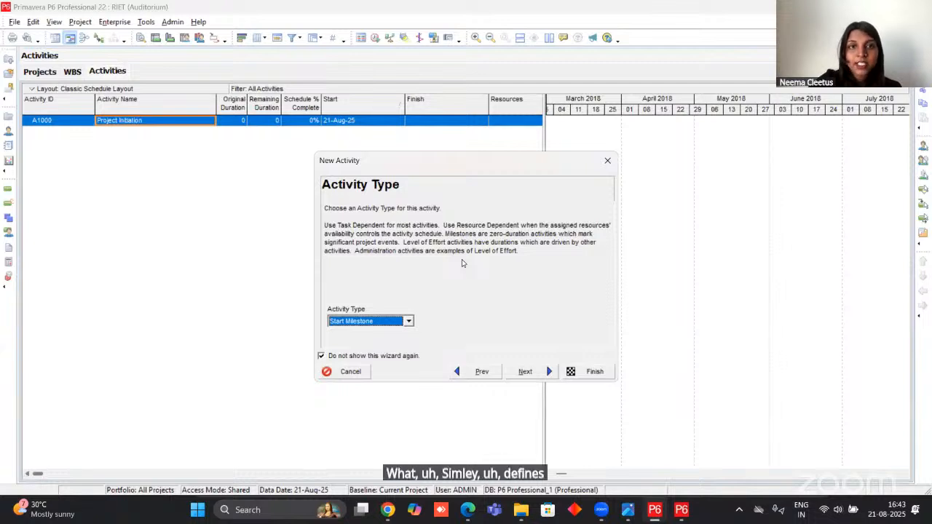
{"action": "left_click", "coordinate": [521, 371]}
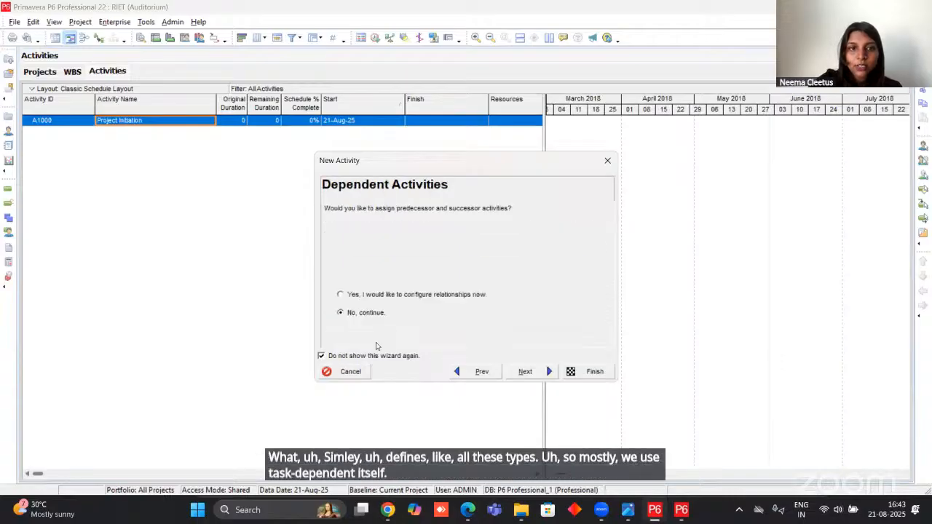
{"action": "left_click", "coordinate": [528, 373]}
{"action": "left_click", "coordinate": [550, 373]}
{"action": "left_click", "coordinate": [589, 372]}
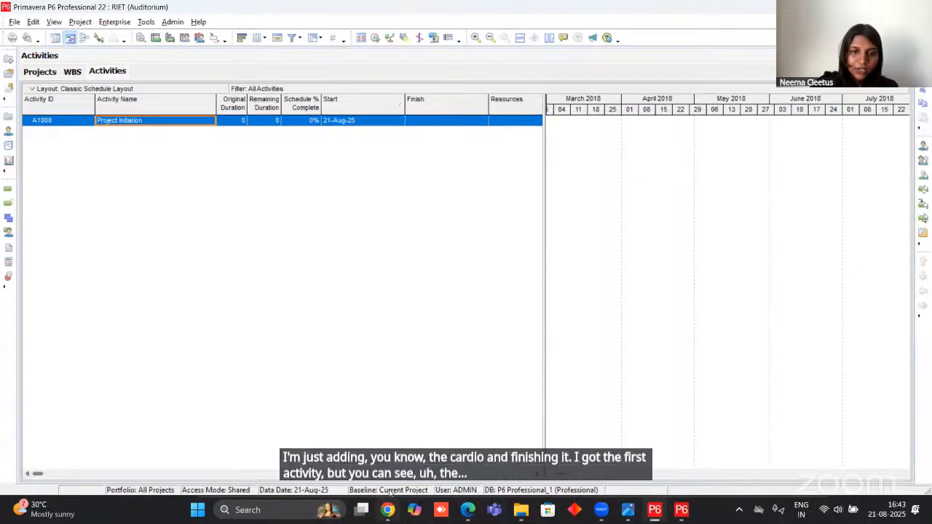
Check the coloured layout in the project PDF, then reopen Classic Schedule Layout in Primavera P6 without saving the current layout changes.
{"action": "left_click", "coordinate": [466, 511]}
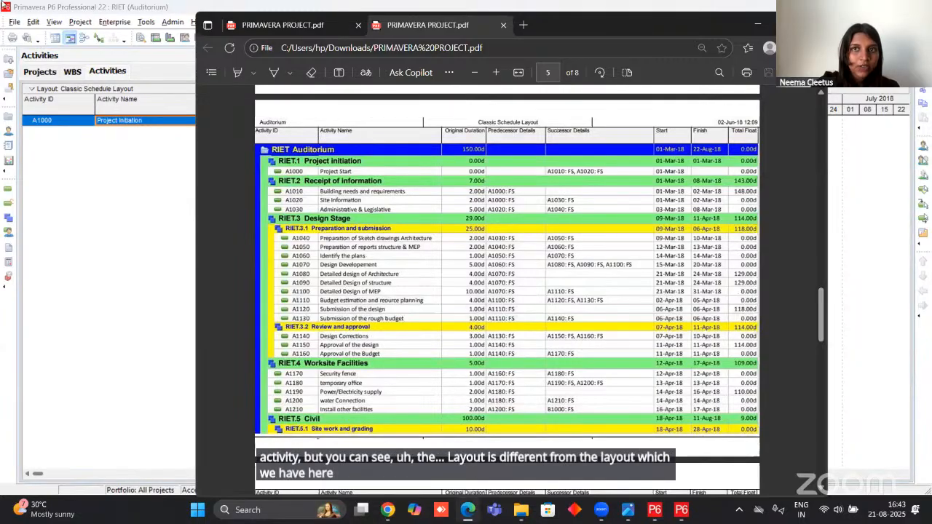
{"action": "left_click", "coordinate": [758, 24]}
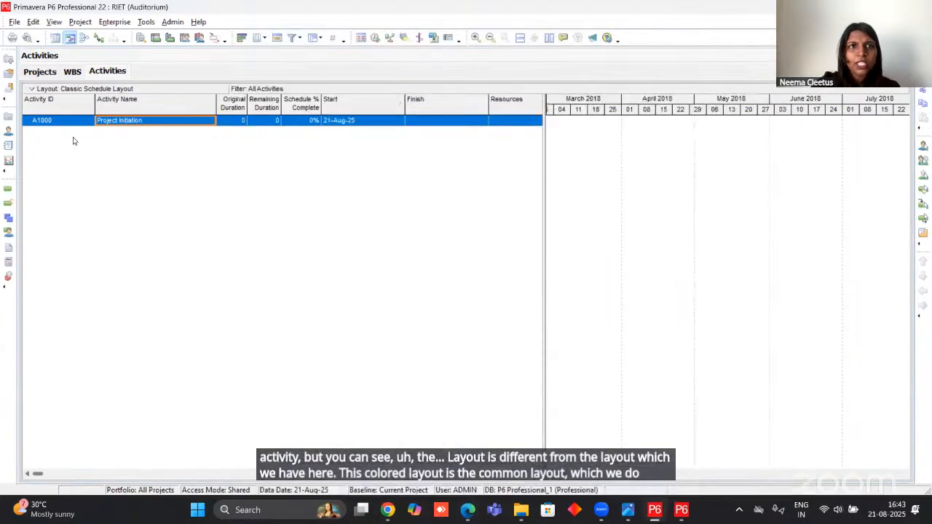
{"action": "left_click", "coordinate": [156, 89]}
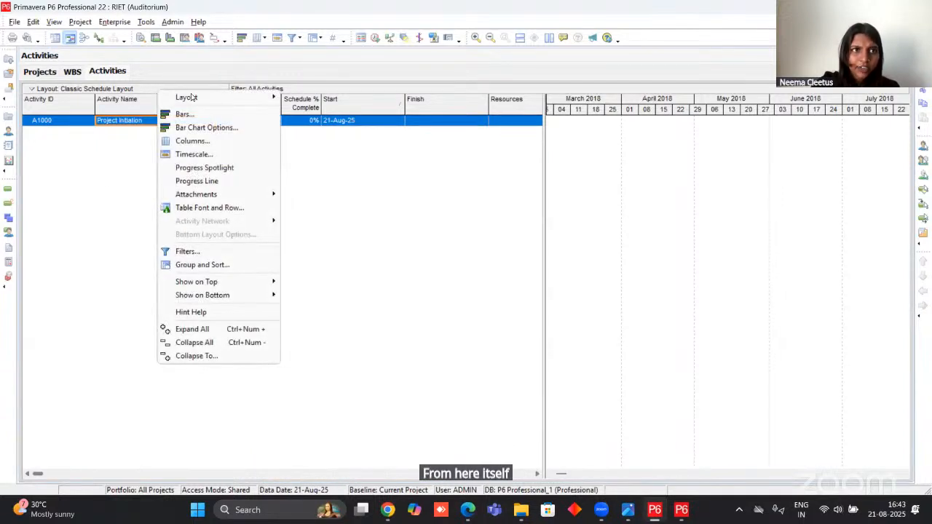
{"action": "mouse_move", "coordinate": [271, 99]}
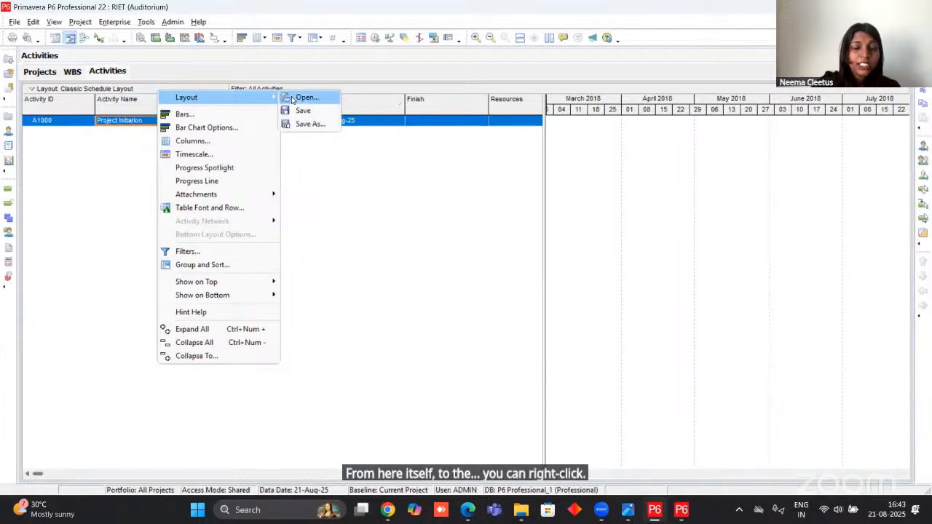
{"action": "left_click", "coordinate": [294, 97]}
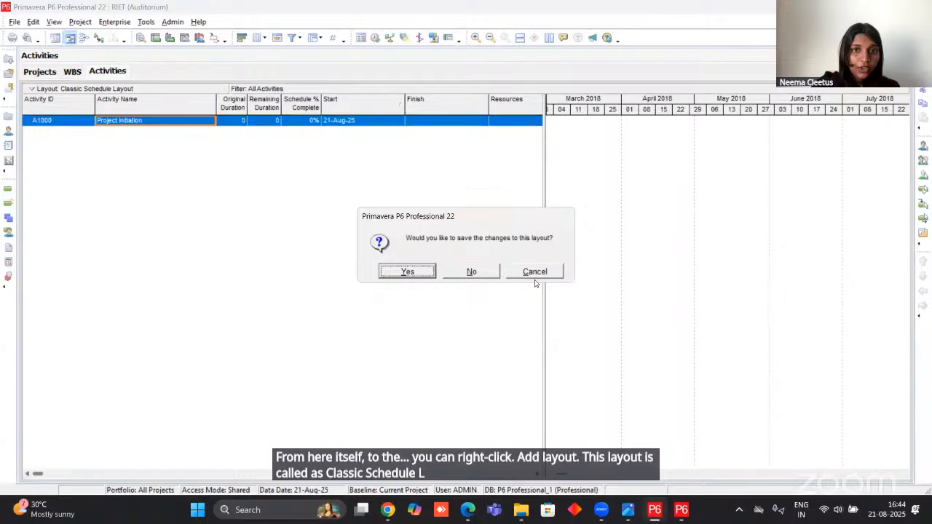
{"action": "left_click", "coordinate": [477, 273]}
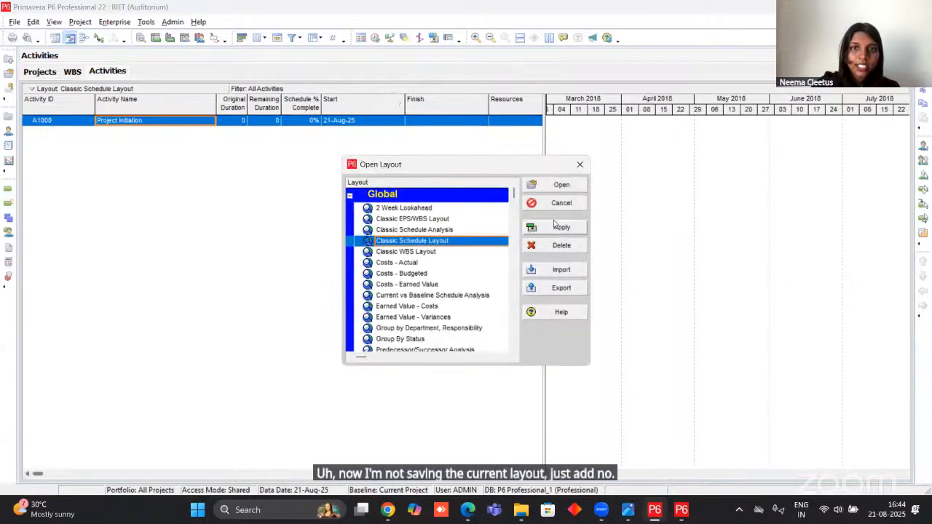
{"action": "left_click", "coordinate": [554, 225]}
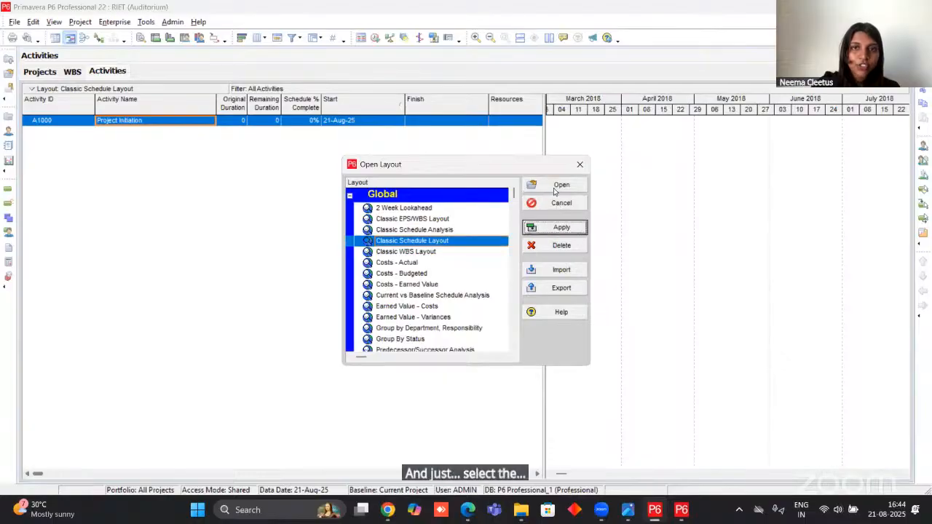
{"action": "left_click", "coordinate": [558, 187]}
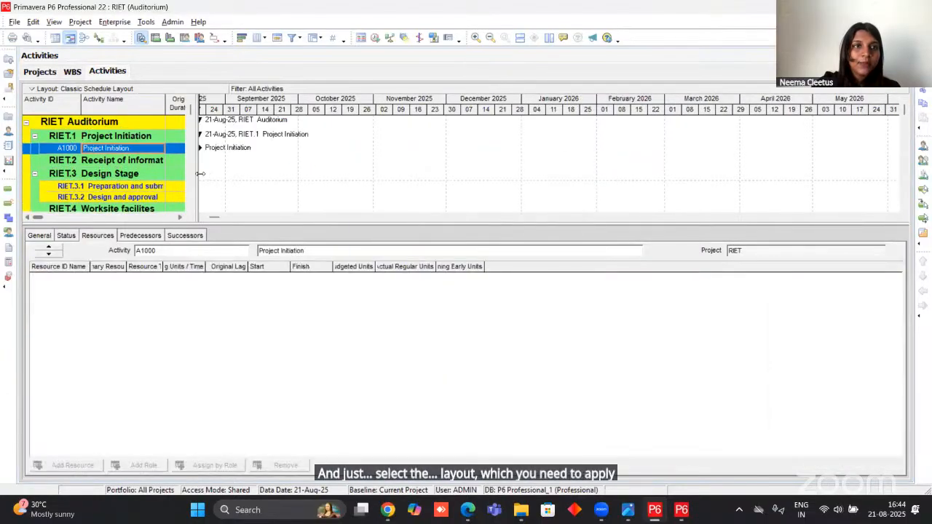
Widen the activity table to show its columns through Total Float, make it taller, and select activity A1000.
{"action": "left_click", "coordinate": [206, 173]}
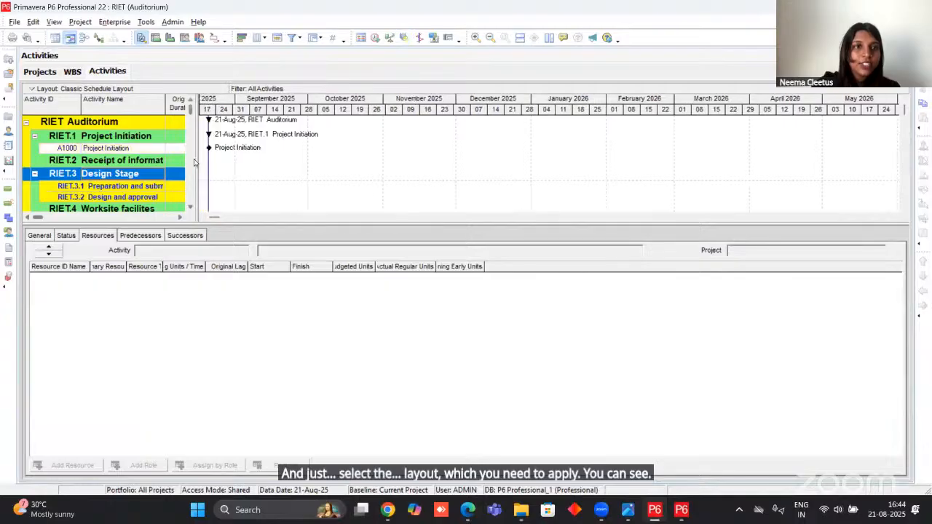
{"action": "left_click_drag", "start_coordinate": [192, 161], "coordinate": [463, 185]}
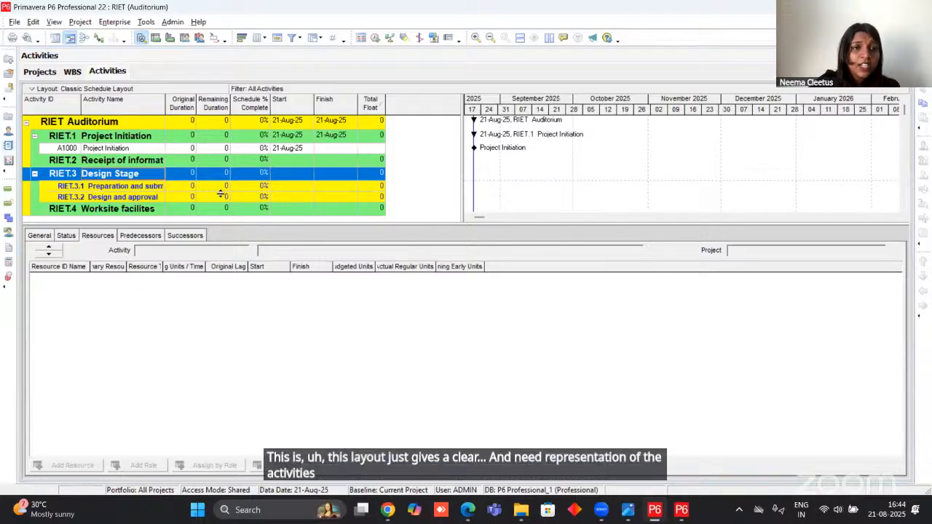
{"action": "left_click_drag", "start_coordinate": [338, 222], "coordinate": [329, 304]}
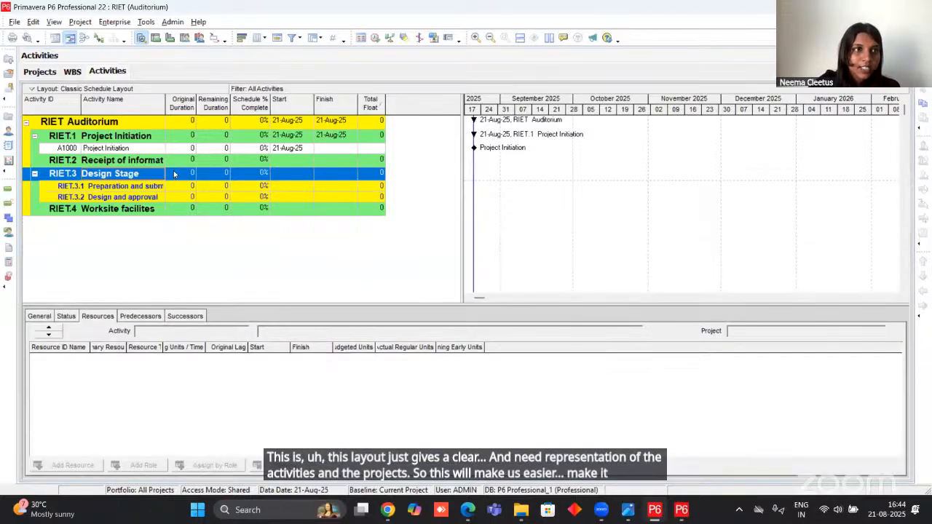
{"action": "left_click", "coordinate": [108, 125]}
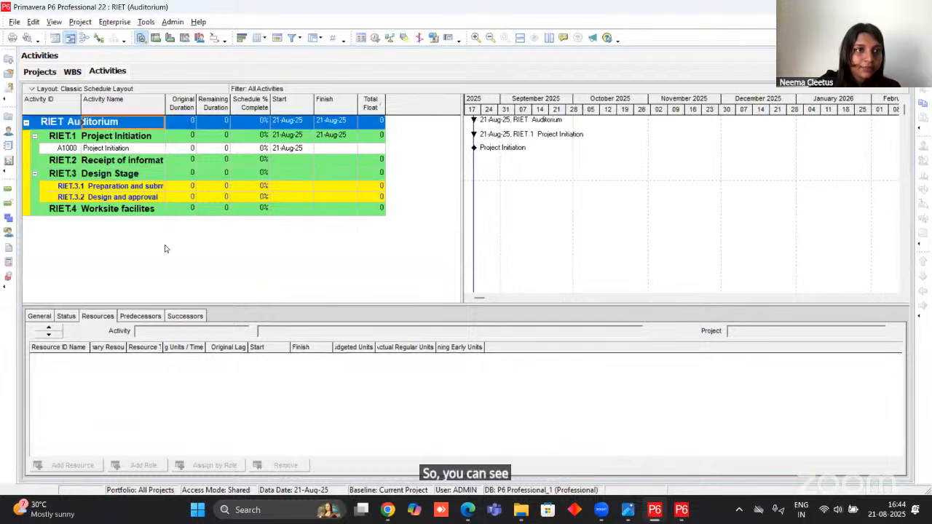
{"action": "left_click_drag", "start_coordinate": [136, 154], "coordinate": [137, 153]}
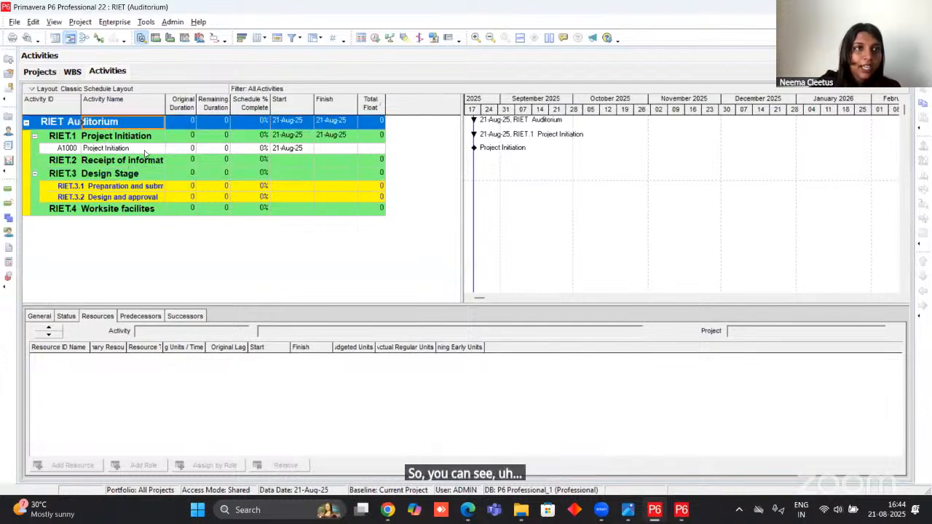
{"action": "left_click", "coordinate": [137, 149]}
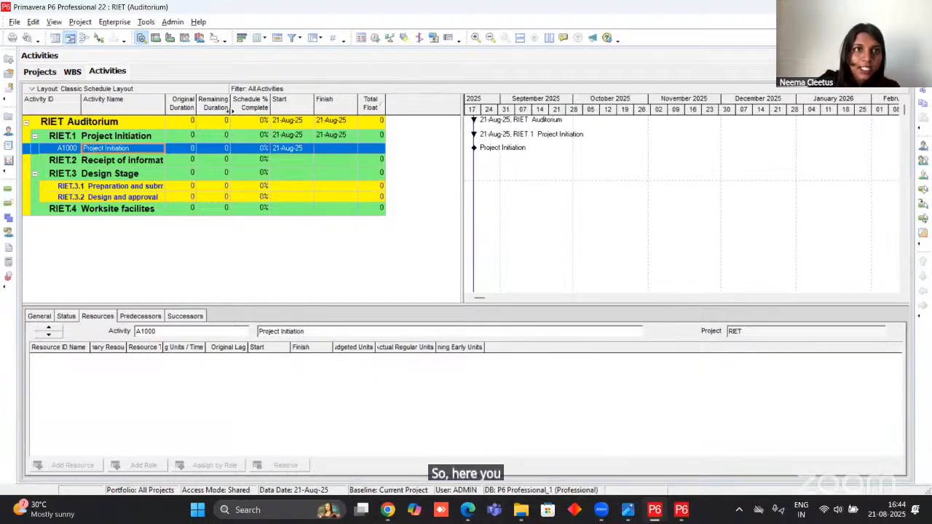
Remove Remaining Duration and Schedule % Complete from the activity table's selected columns.
{"action": "right_click", "coordinate": [340, 107]}
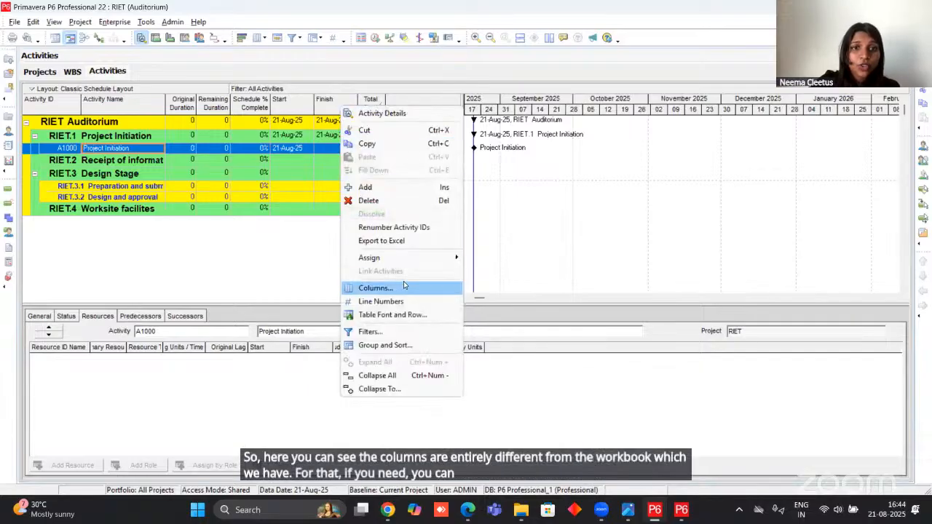
{"action": "left_click", "coordinate": [404, 287]}
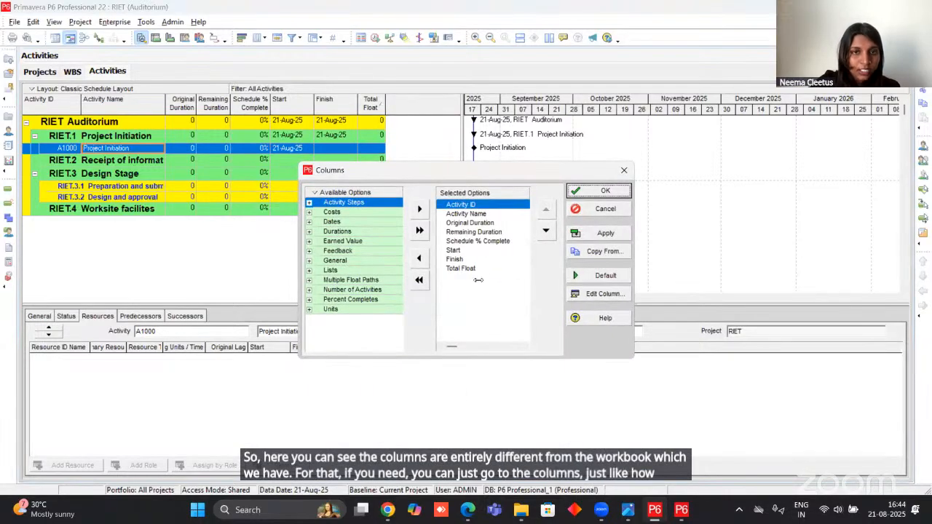
{"action": "double_click", "coordinate": [474, 232]}
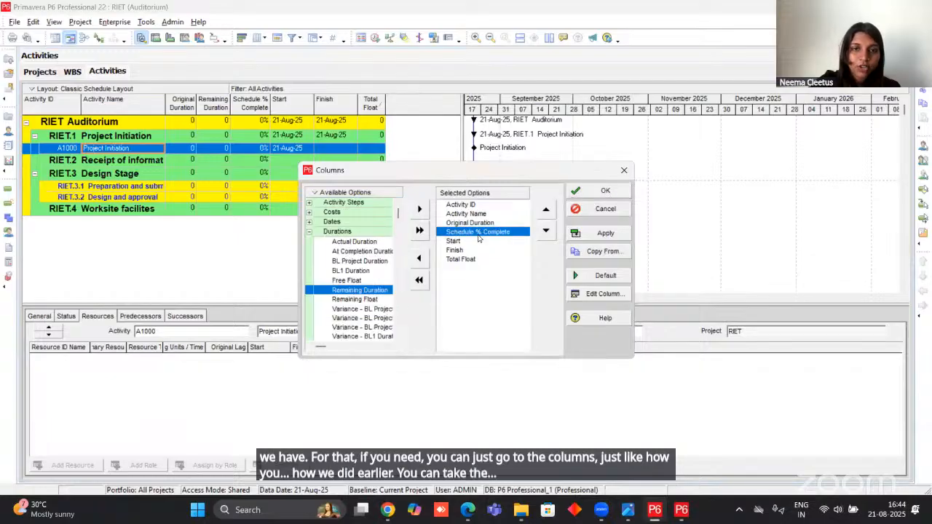
{"action": "double_click", "coordinate": [479, 233]}
Add Predecessor Details and Successor Details from the Lists category to the selected columns.
{"action": "scroll", "coordinate": [330, 283], "scroll_direction": "up", "scroll_amount": 5}
{"action": "scroll", "coordinate": [324, 266], "scroll_direction": "up", "scroll_amount": 1}
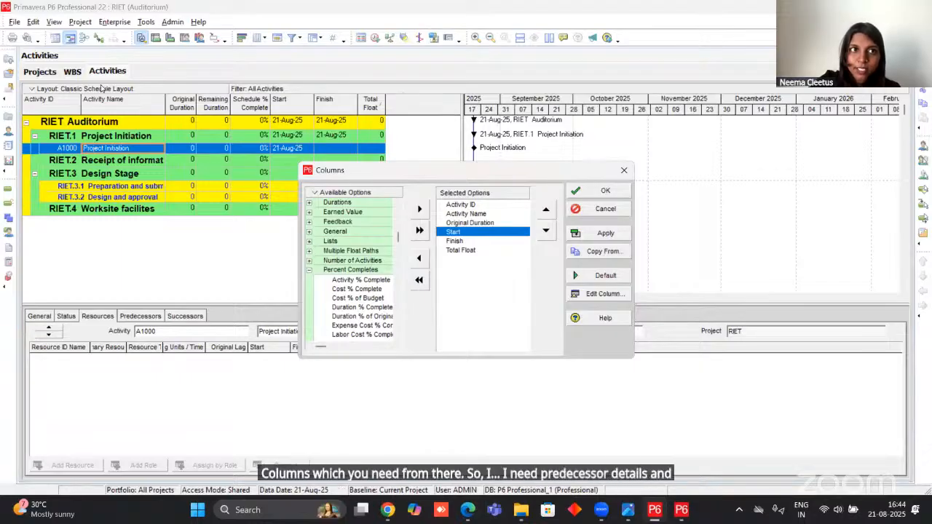
{"action": "left_click", "coordinate": [309, 242]}
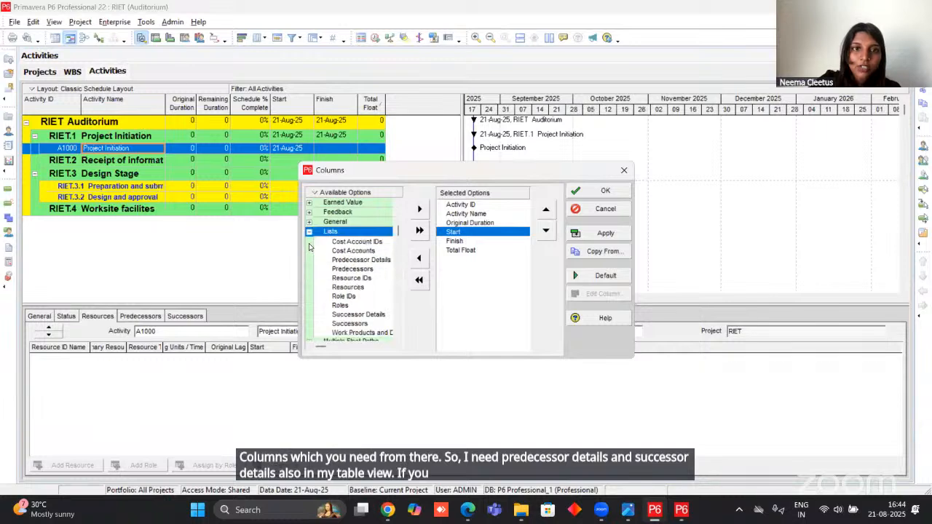
{"action": "double_click", "coordinate": [356, 261]}
{"action": "double_click", "coordinate": [359, 305]}
Move the Start column below Successor Details and apply the new column set to the activity table.
{"action": "left_click", "coordinate": [458, 241]}
{"action": "left_click", "coordinate": [463, 233]}
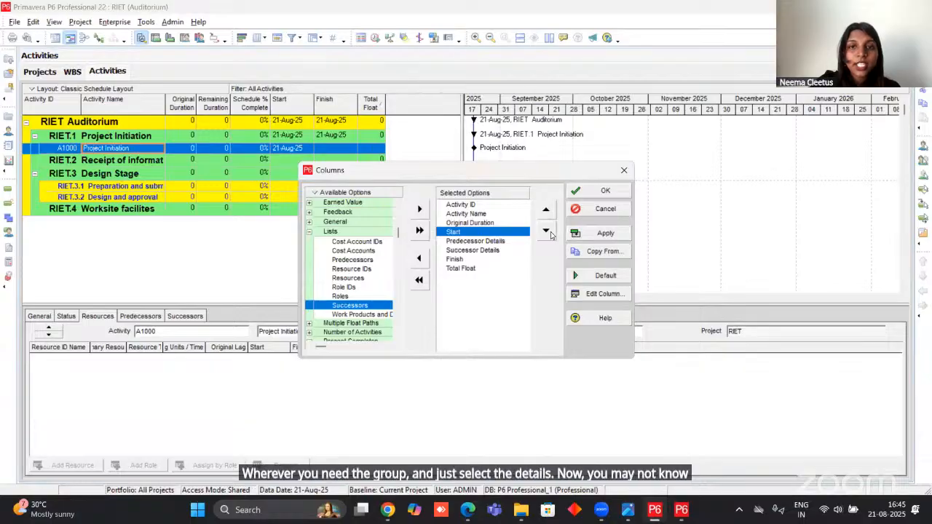
{"action": "left_click", "coordinate": [545, 230]}
{"action": "left_click", "coordinate": [545, 230]}
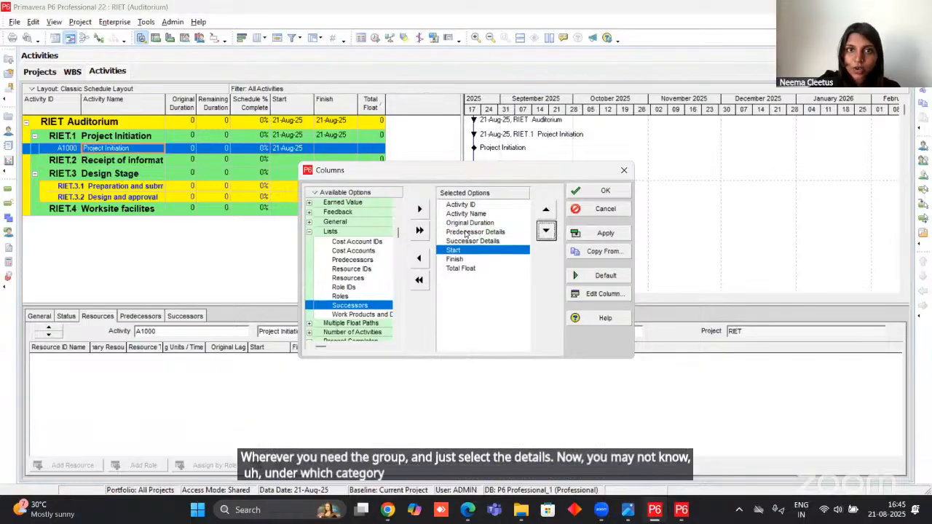
{"action": "left_click", "coordinate": [368, 195]}
{"action": "left_click", "coordinate": [336, 208]}
{"action": "left_click", "coordinate": [562, 153]}
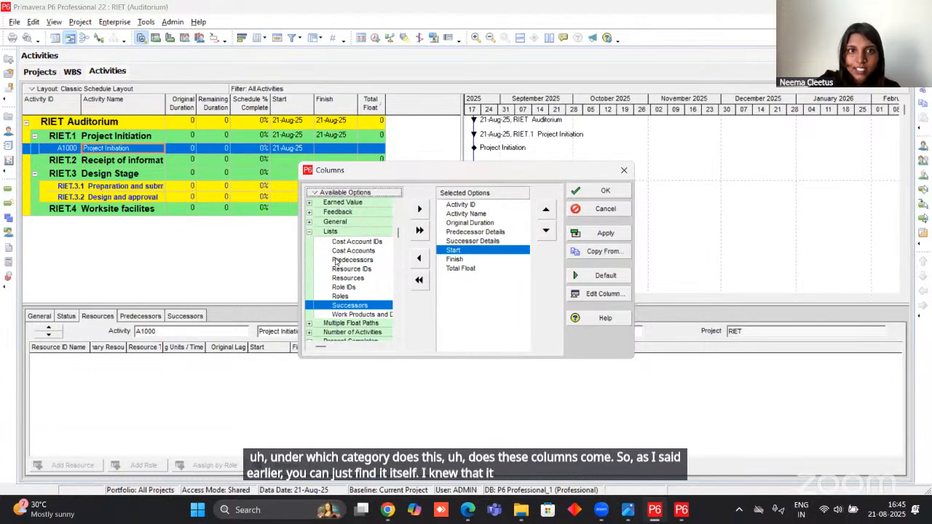
{"action": "left_click", "coordinate": [599, 191]}
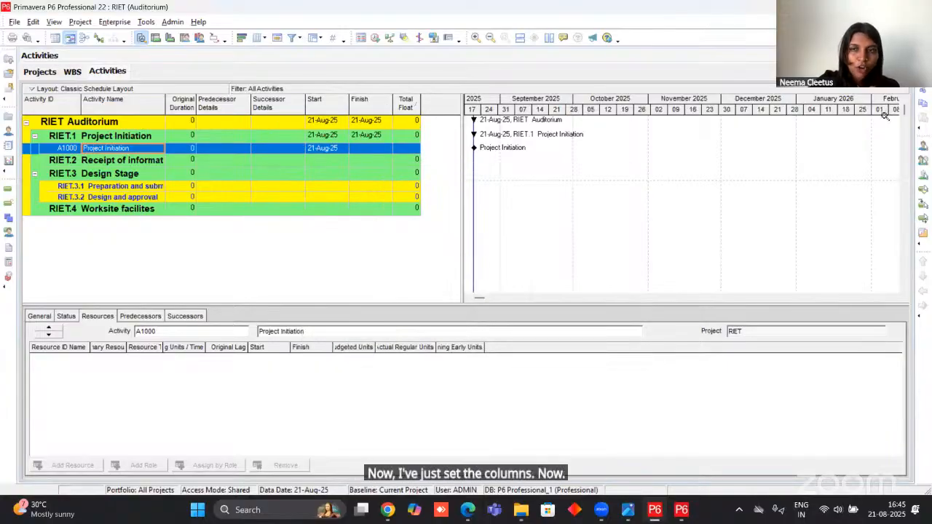
Following the project PDF, add an activity named "Building needs and requirments" under the Receipt of information WBS element.
{"action": "left_click", "coordinate": [86, 162]}
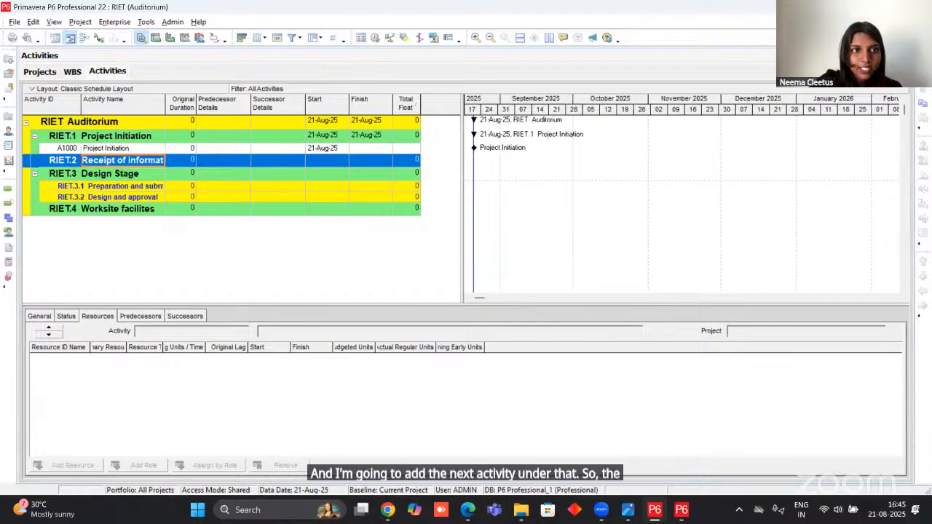
{"action": "left_click", "coordinate": [464, 512]}
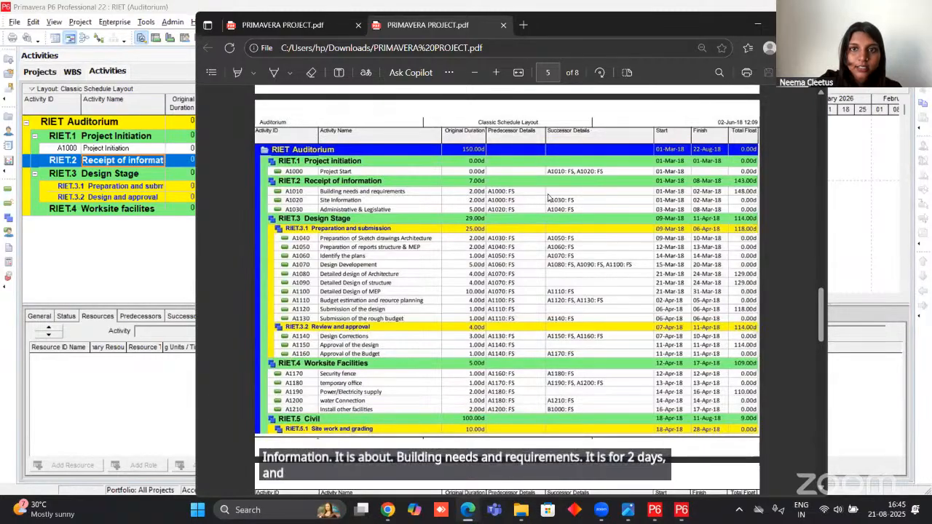
{"action": "left_click", "coordinate": [761, 25]}
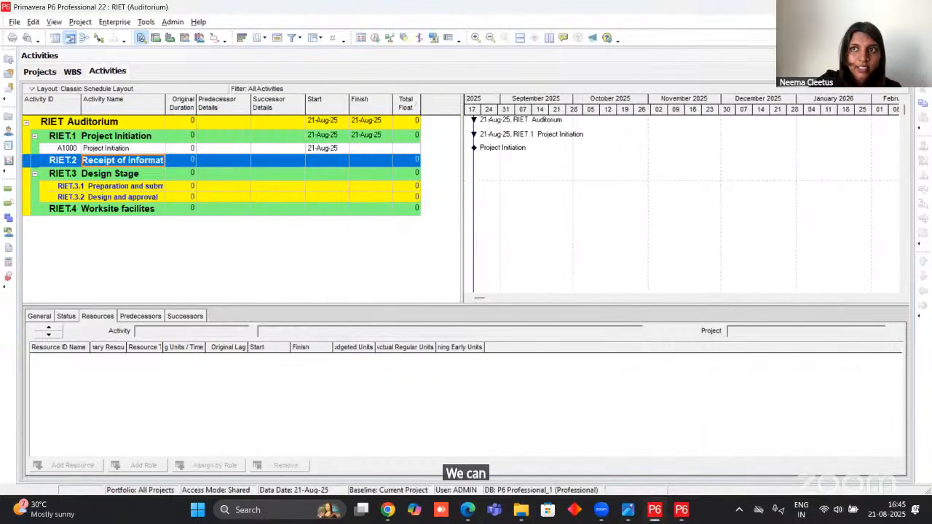
{"action": "key", "text": "Insert"}
{"action": "type", "text": "bu"}
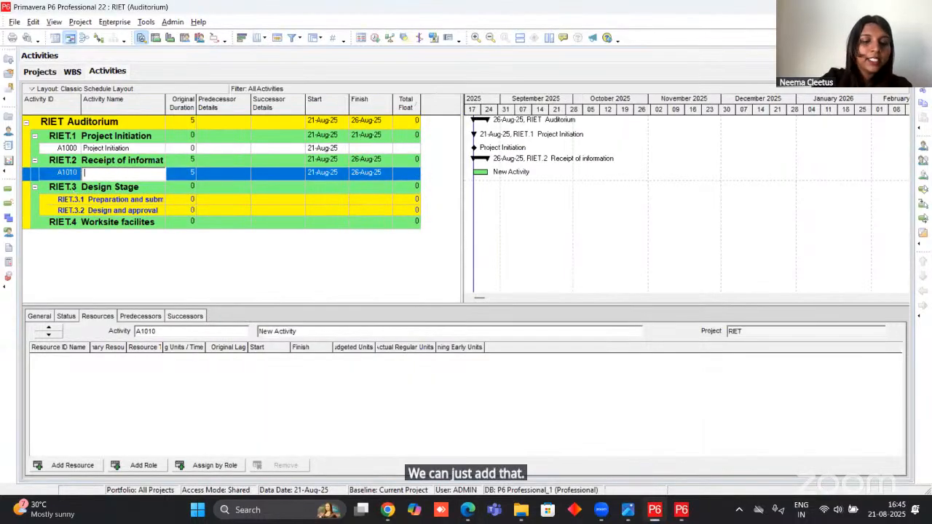
{"action": "type", "text": "ild"}
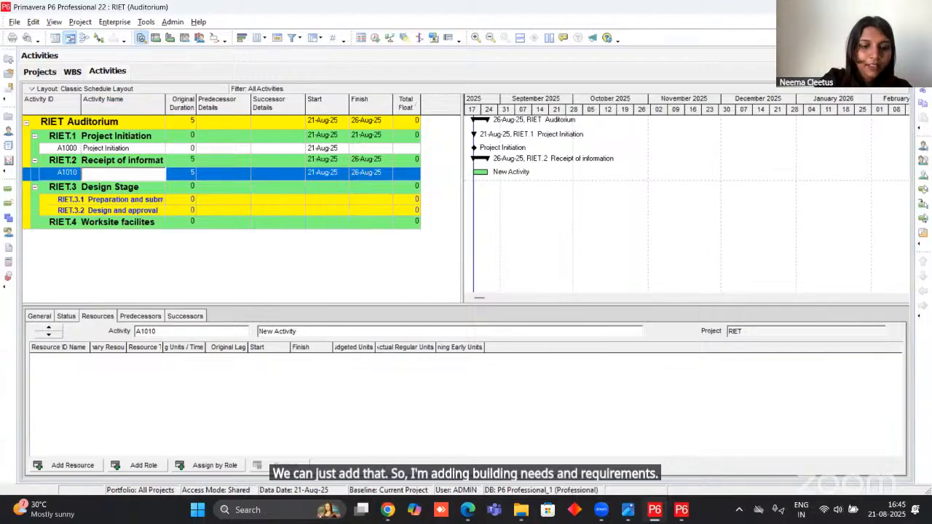
{"action": "type", "text": "ding ne"}
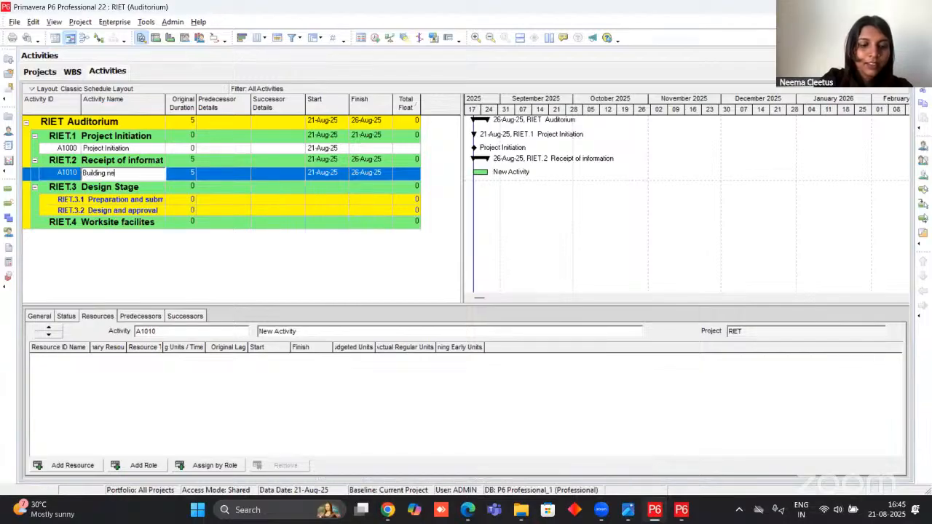
{"action": "type", "text": "eds and re"}
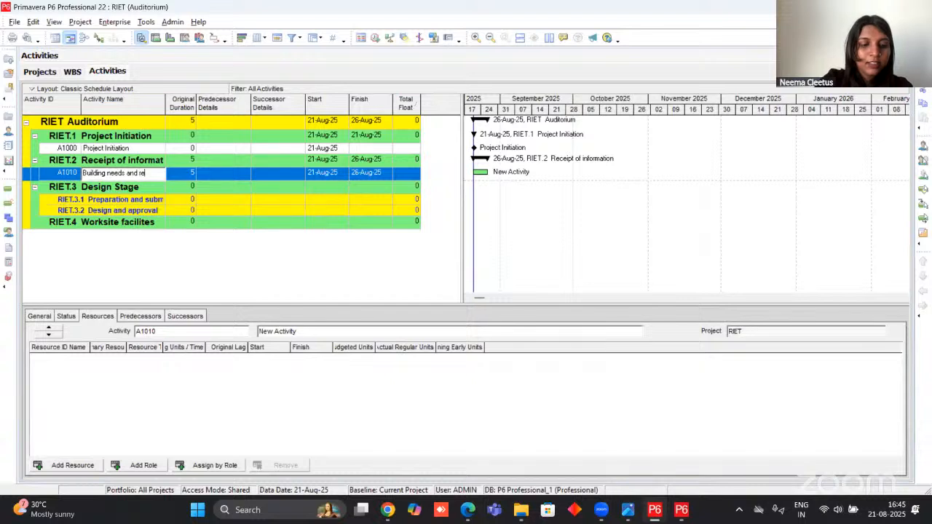
{"action": "type", "text": "quiremen"}
{"action": "key", "text": "BackSpace"}
{"action": "key", "text": "BackSpace"}
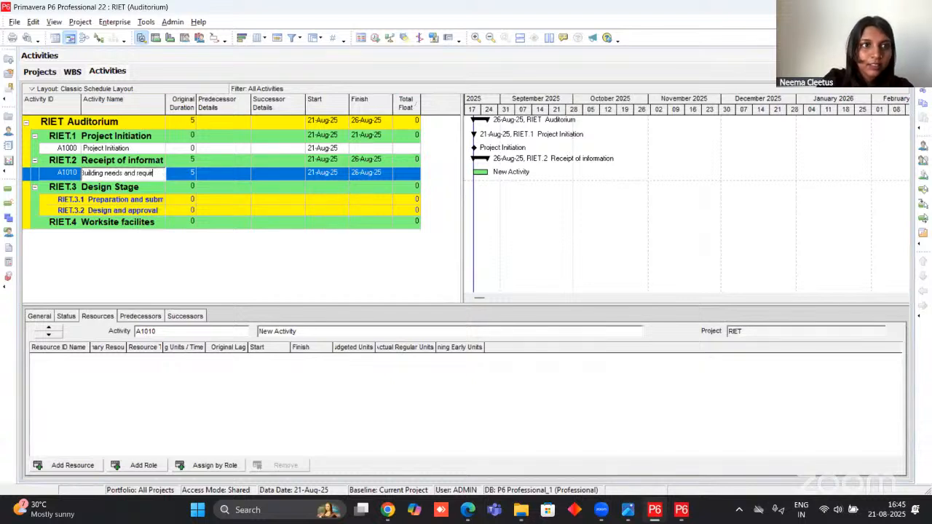
{"action": "type", "text": "ents"}
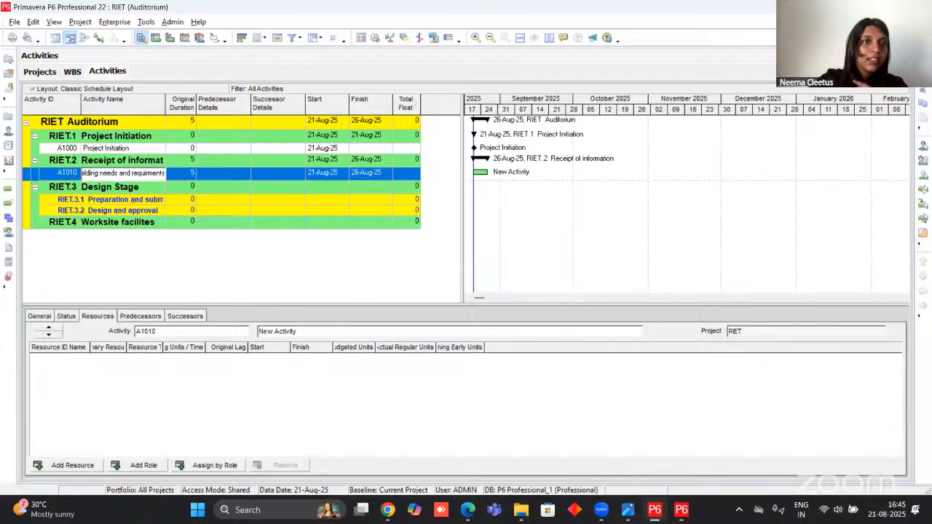
Keep activity A1010's type as Task Dependent and set its original duration to 2 days.
{"action": "left_click", "coordinate": [188, 175]}
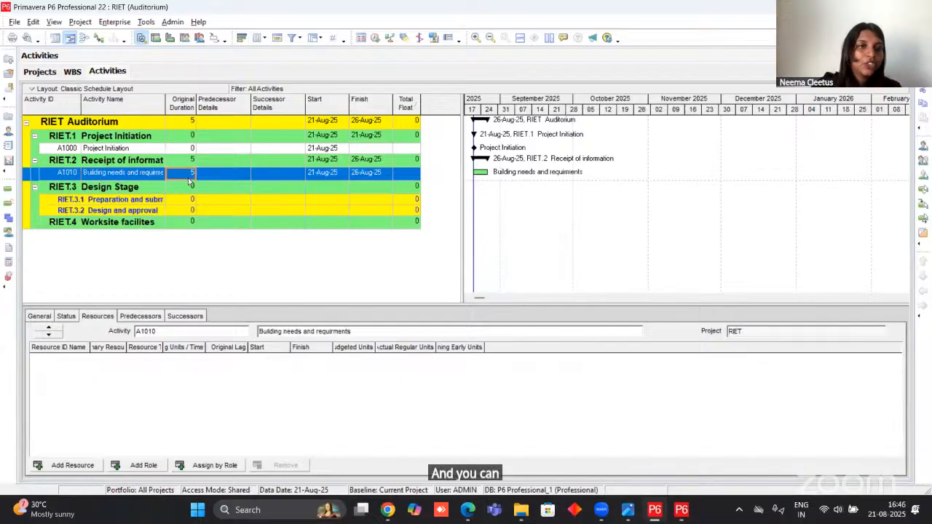
{"action": "left_click", "coordinate": [40, 316]}
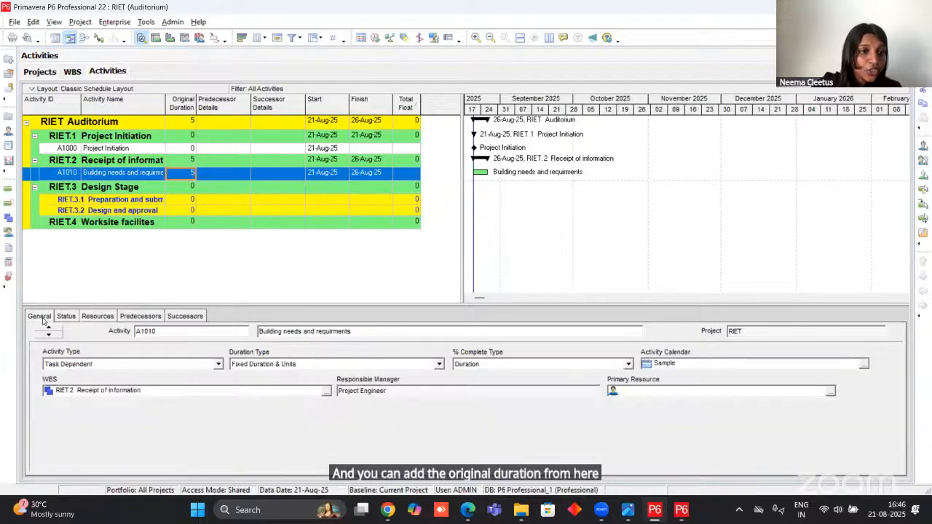
{"action": "left_click", "coordinate": [106, 364]}
{"action": "left_click", "coordinate": [106, 364]}
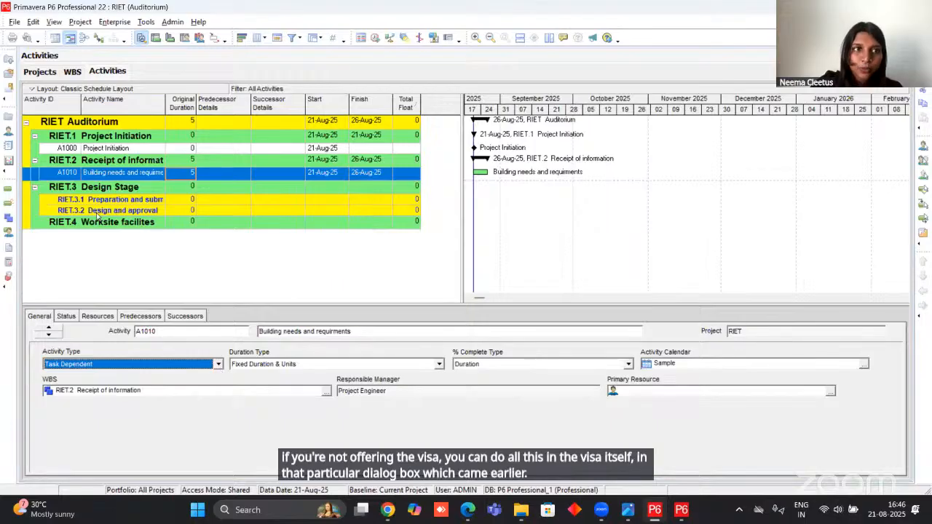
{"action": "left_click", "coordinate": [188, 172]}
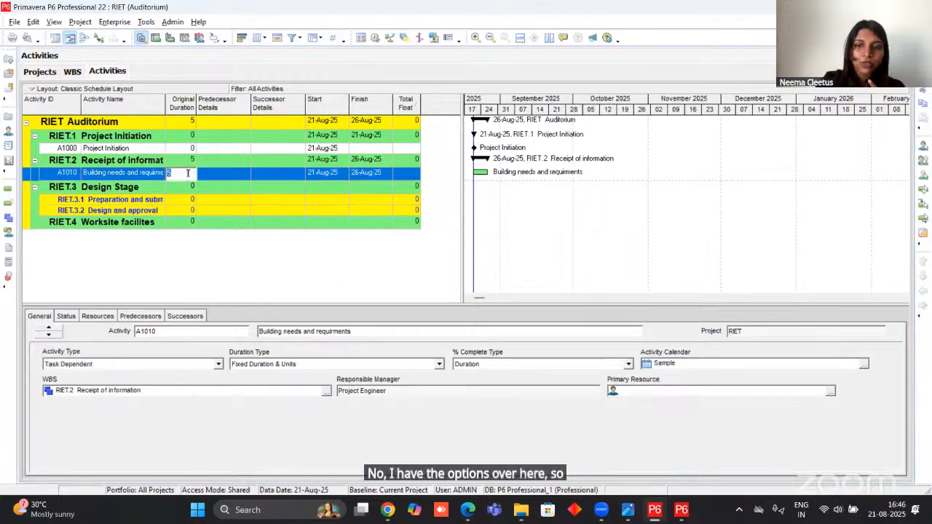
{"action": "type", "text": "2"}
{"action": "key", "text": "Return"}
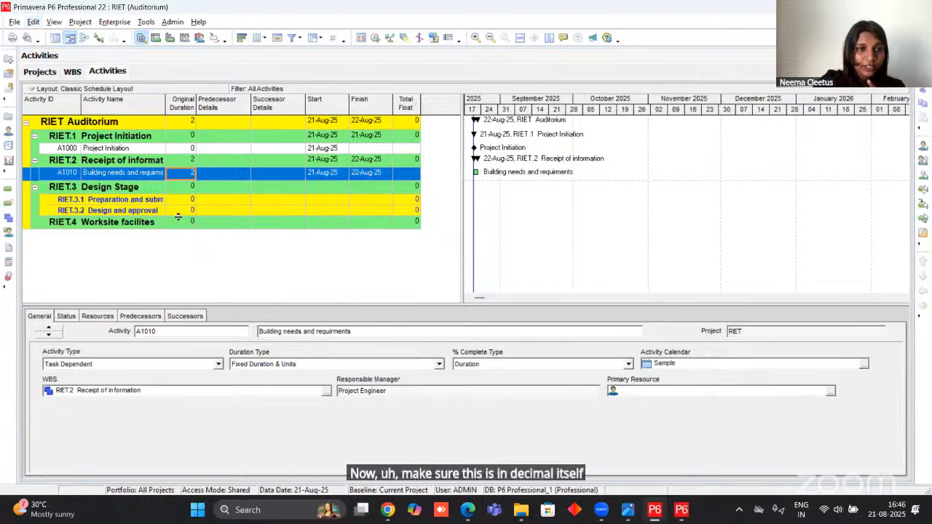
Set the user preferences to show durations in days with 2 decimals and a duration label, and fit the Original Duration column's width.
{"action": "left_click", "coordinate": [34, 22]}
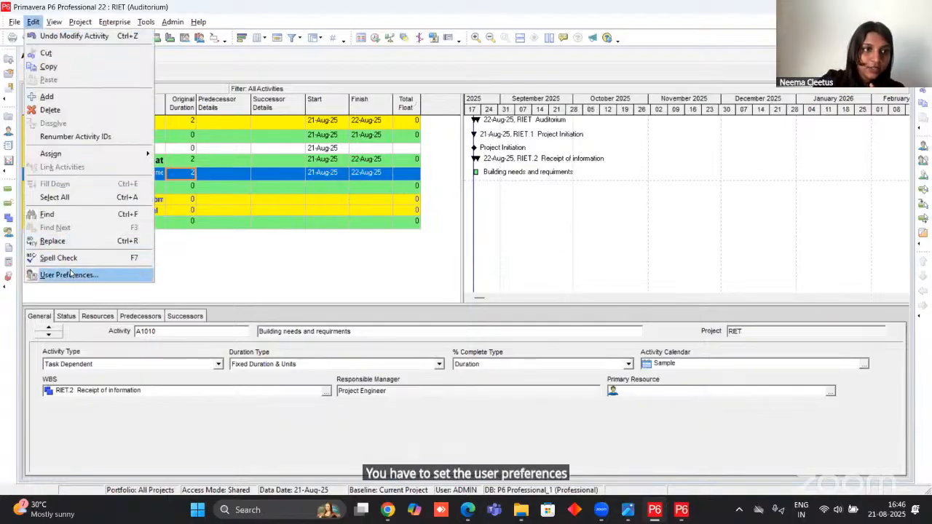
{"action": "left_click", "coordinate": [69, 274]}
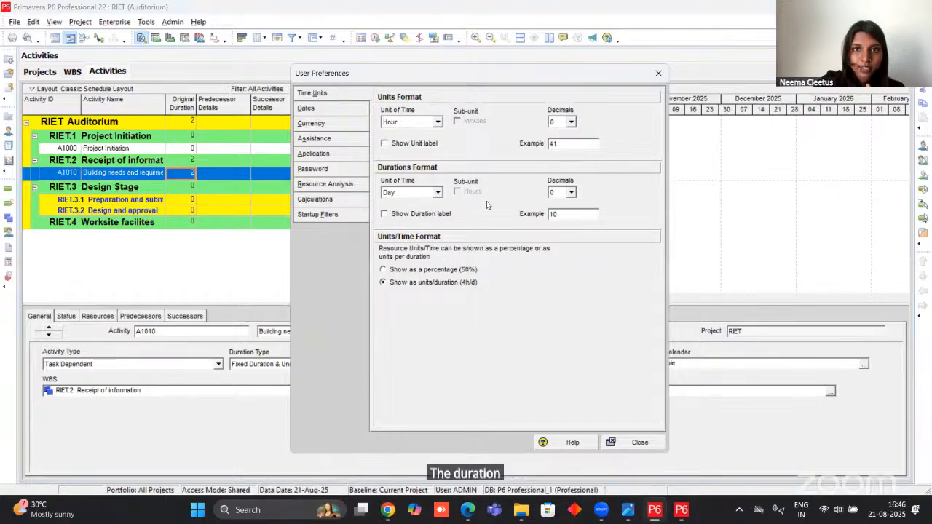
{"action": "left_click", "coordinate": [572, 193]}
{"action": "left_click", "coordinate": [558, 225]}
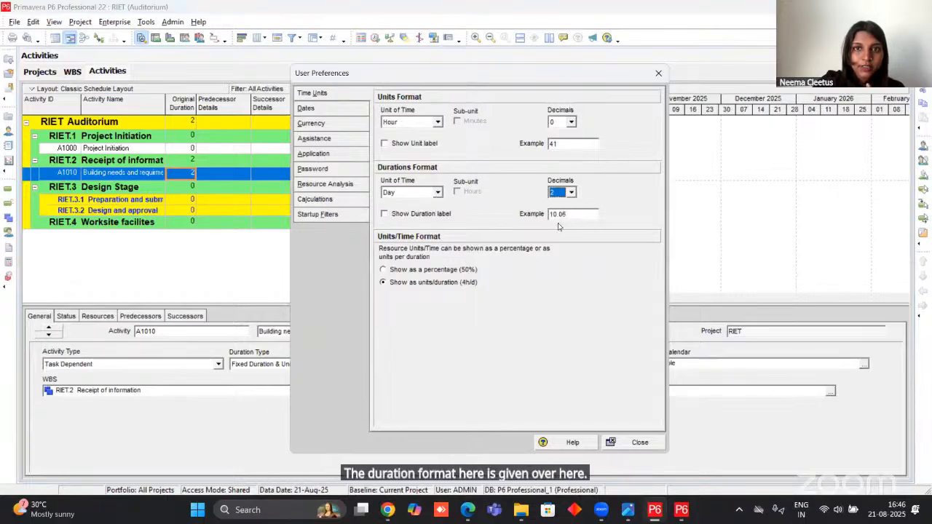
{"action": "left_click", "coordinate": [388, 215]}
{"action": "left_click", "coordinate": [387, 215]}
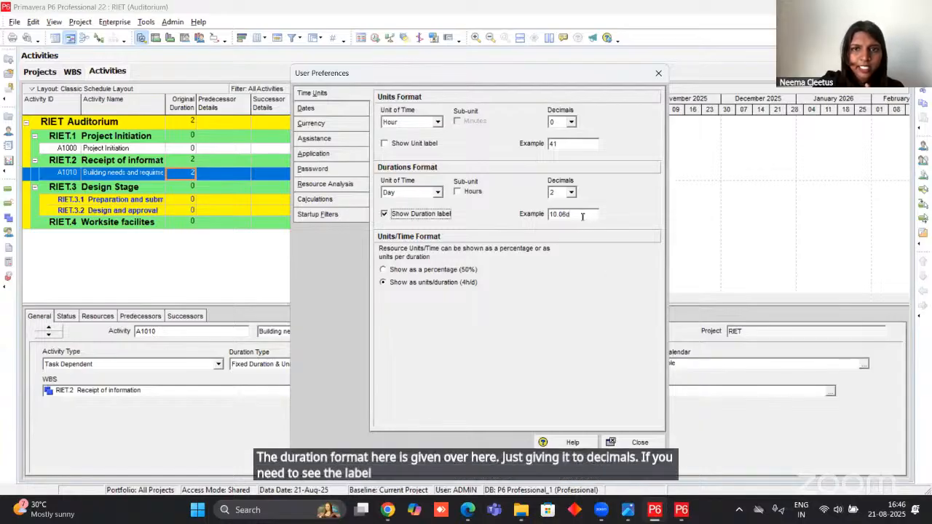
{"action": "left_click", "coordinate": [437, 193]}
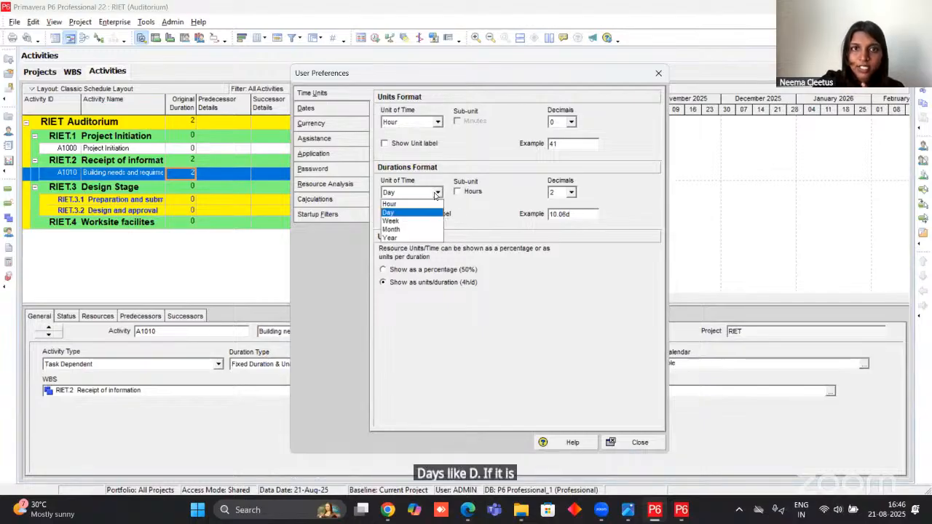
{"action": "left_click", "coordinate": [436, 195]}
{"action": "left_click", "coordinate": [632, 443]}
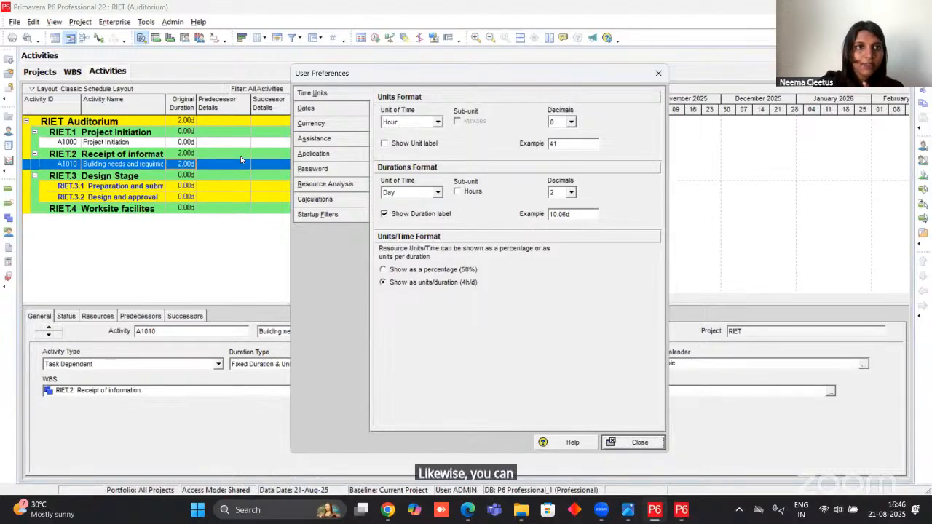
{"action": "double_click", "coordinate": [198, 105]}
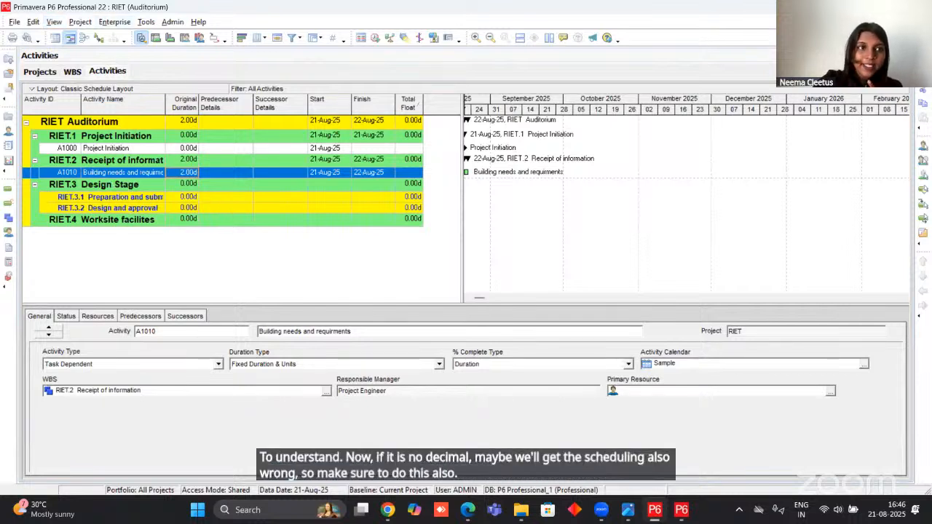
Add another activity under Receipt of information and sort the activity table by Activity ID in ascending order.
{"action": "key", "text": "Insert"}
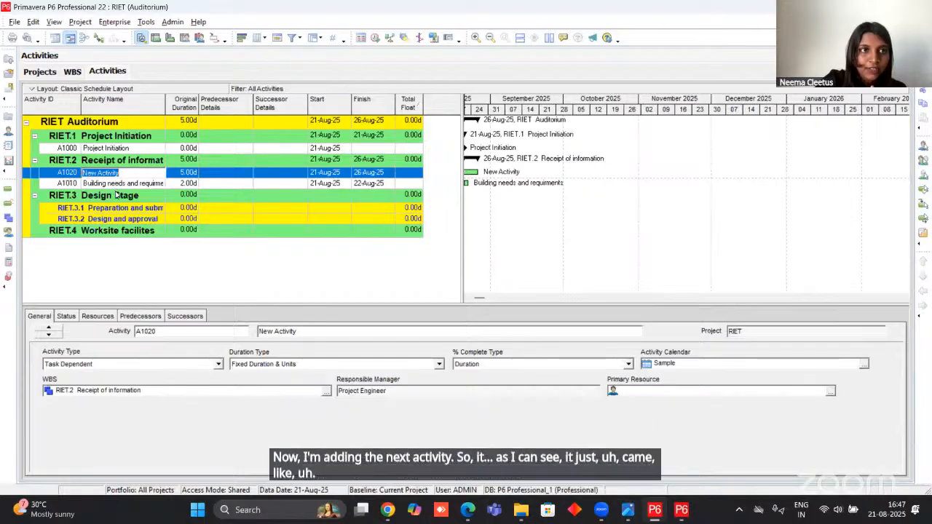
{"action": "left_click", "coordinate": [53, 102]}
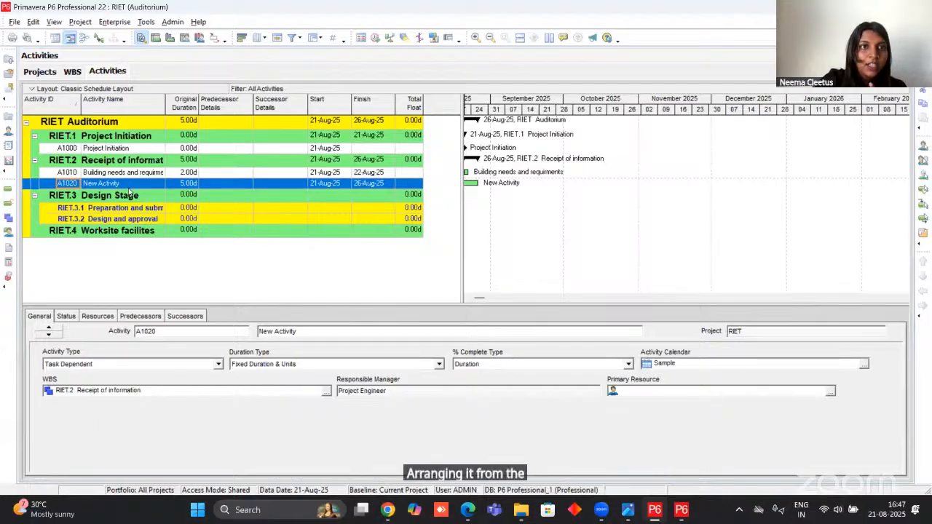
{"action": "left_click", "coordinate": [143, 174]}
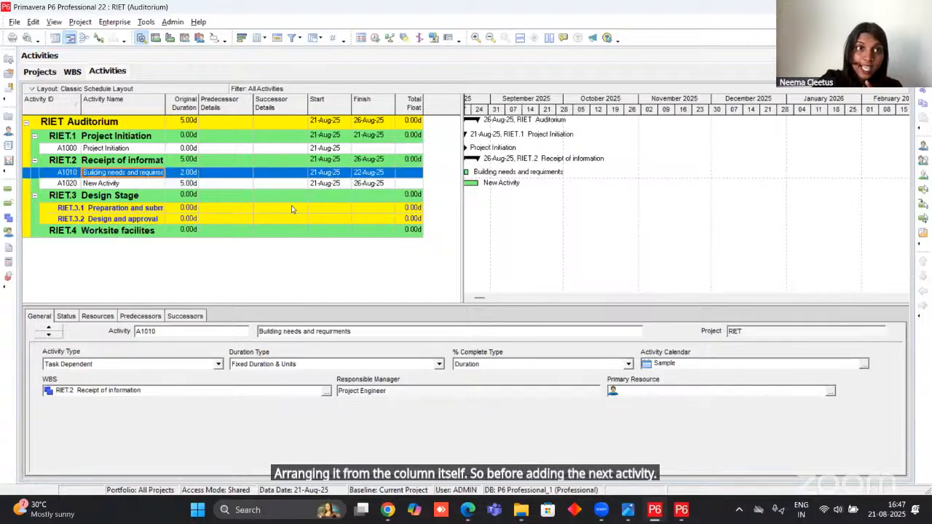
Assign activity A1010 as the successor of the Project Initiation activity A1000.
{"action": "left_click", "coordinate": [136, 150]}
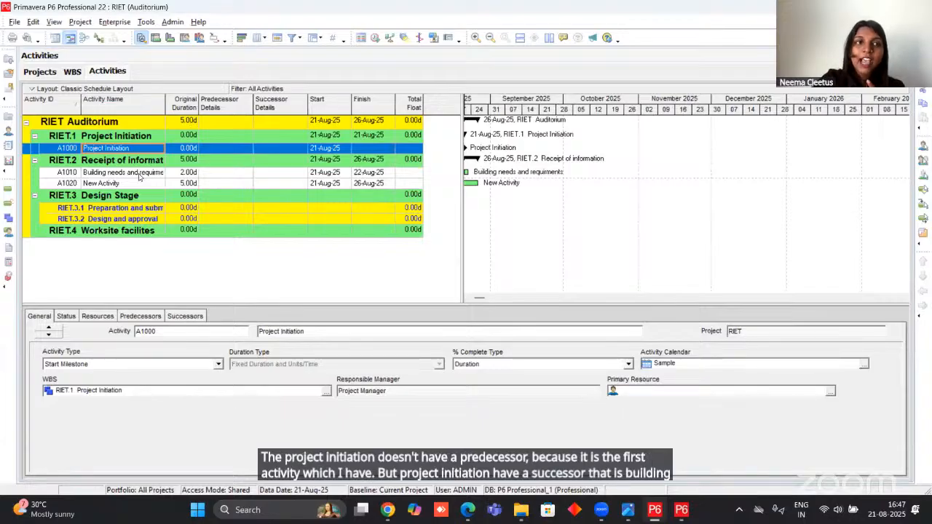
{"action": "left_click", "coordinate": [257, 152]}
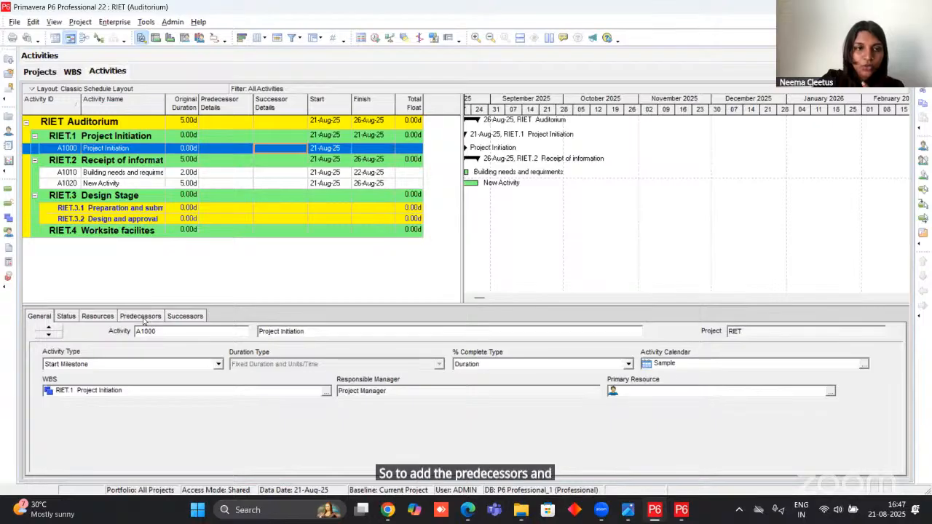
{"action": "left_click", "coordinate": [144, 316]}
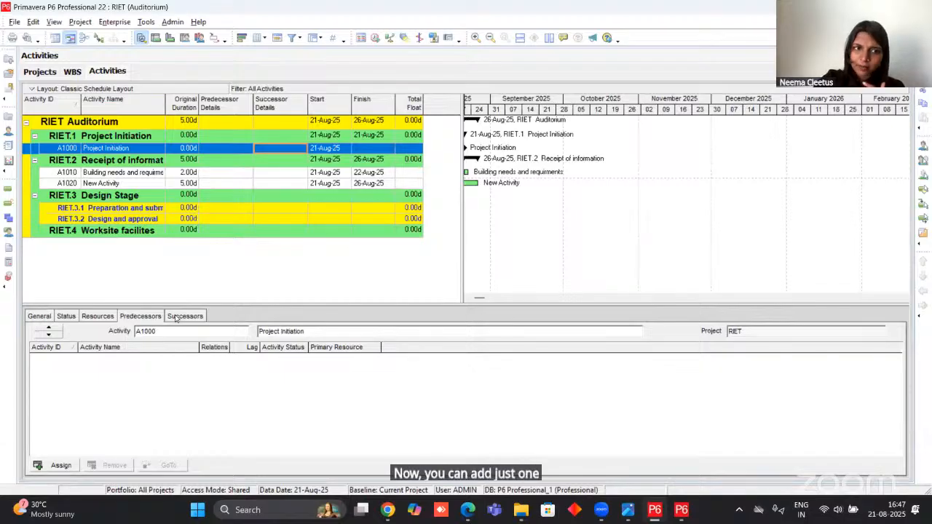
{"action": "left_click", "coordinate": [176, 318]}
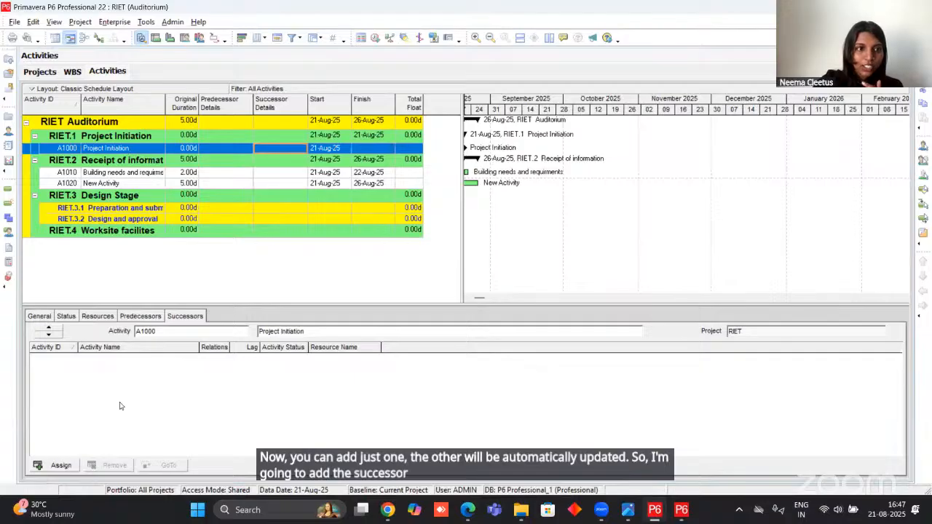
{"action": "left_click", "coordinate": [60, 465]}
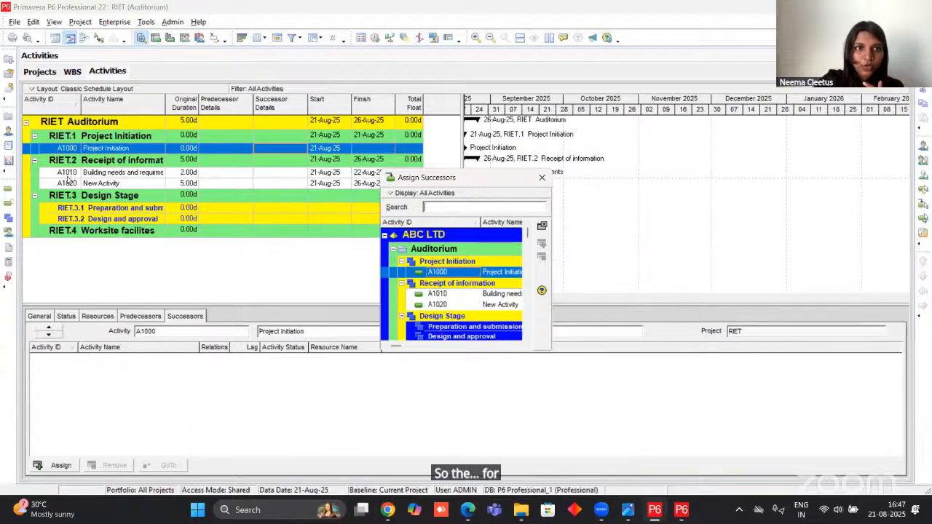
{"action": "left_click", "coordinate": [437, 294]}
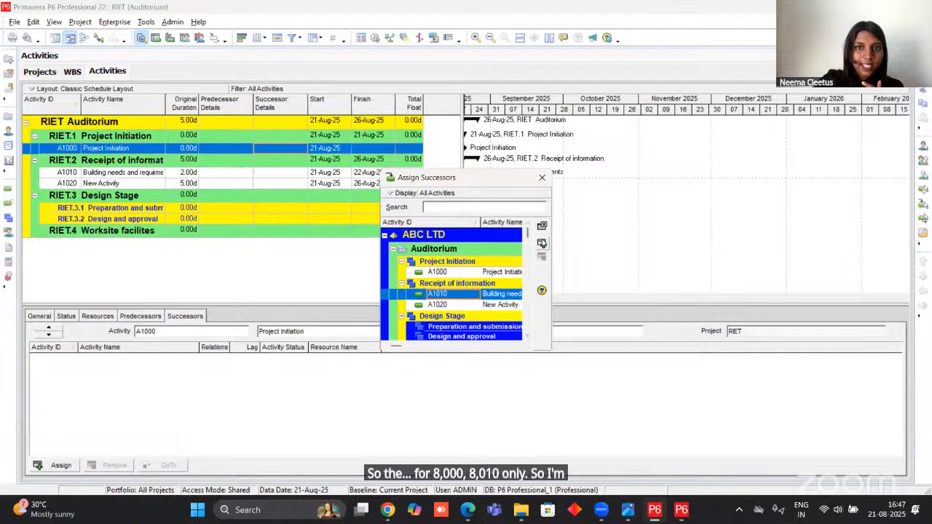
{"action": "left_click", "coordinate": [541, 244]}
{"action": "left_click", "coordinate": [541, 177]}
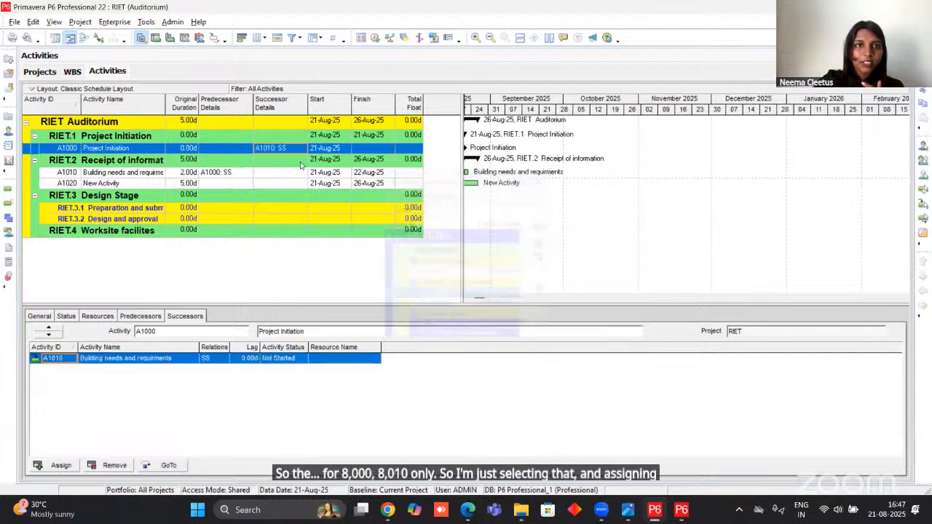
Try to edit the relationship type of successor A1010, and change activity A1000's type to Task Dependent.
{"action": "left_click", "coordinate": [224, 361]}
{"action": "left_click", "coordinate": [224, 362]}
{"action": "left_click", "coordinate": [224, 361]}
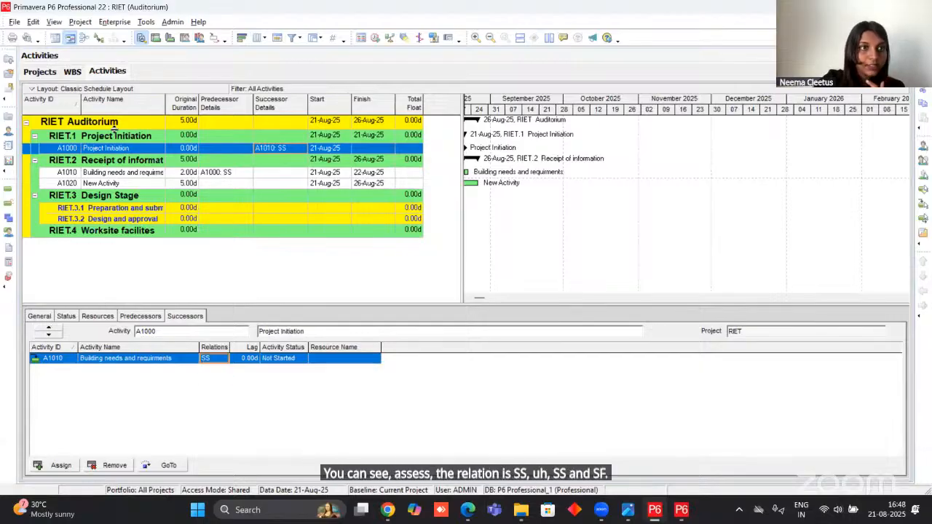
{"action": "left_click", "coordinate": [42, 317]}
{"action": "left_click", "coordinate": [218, 364]}
{"action": "left_click", "coordinate": [120, 410]}
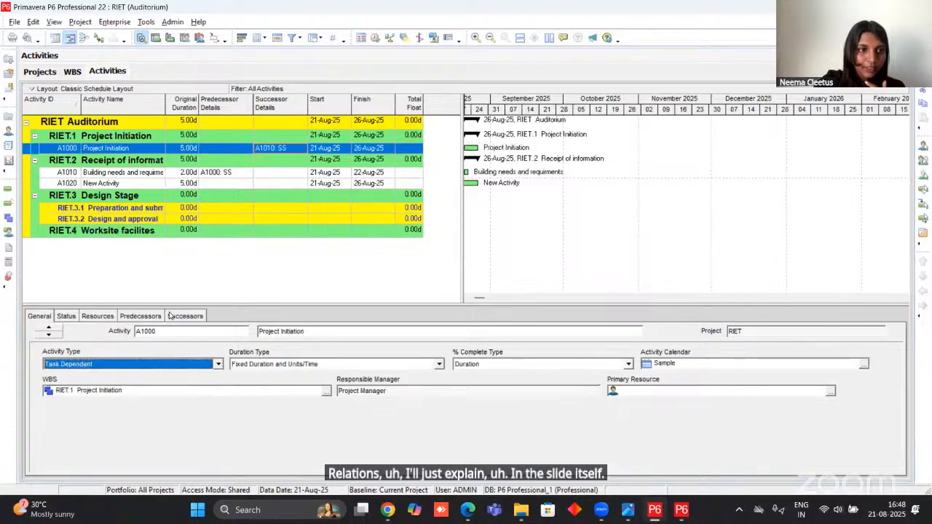
Set the relationship type between the Project Initiation activity A1000 and its successor A1010 to FS.
{"action": "left_click", "coordinate": [127, 173]}
{"action": "left_click", "coordinate": [130, 149]}
{"action": "left_click", "coordinate": [102, 317]}
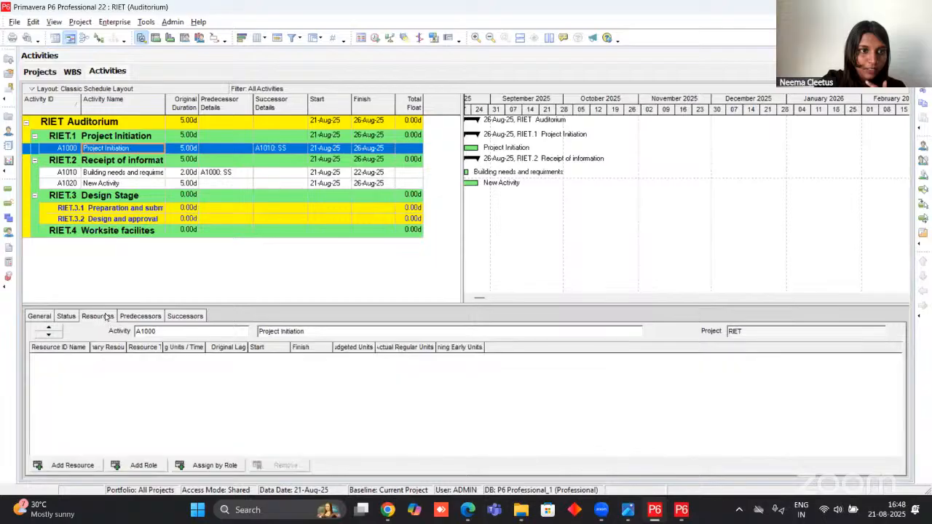
{"action": "left_click", "coordinate": [65, 317]}
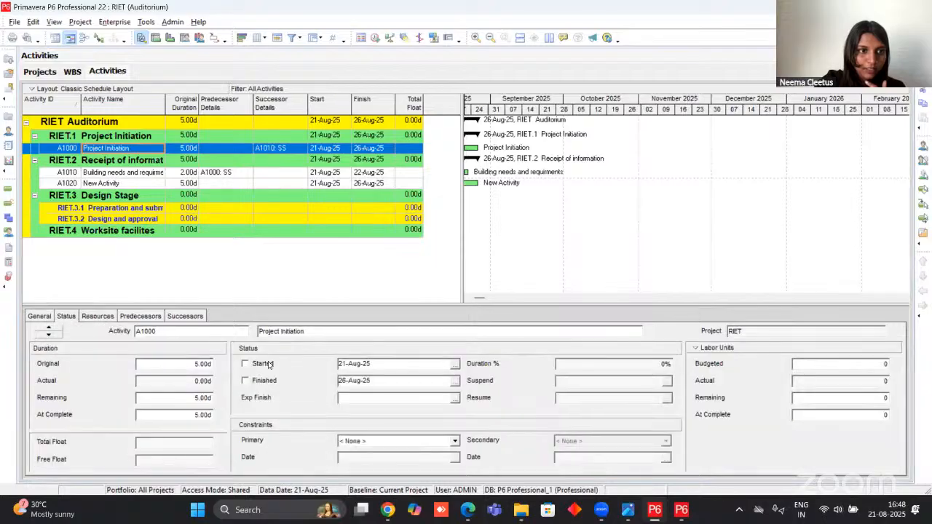
{"action": "left_click", "coordinate": [145, 316]}
{"action": "left_click", "coordinate": [185, 316]}
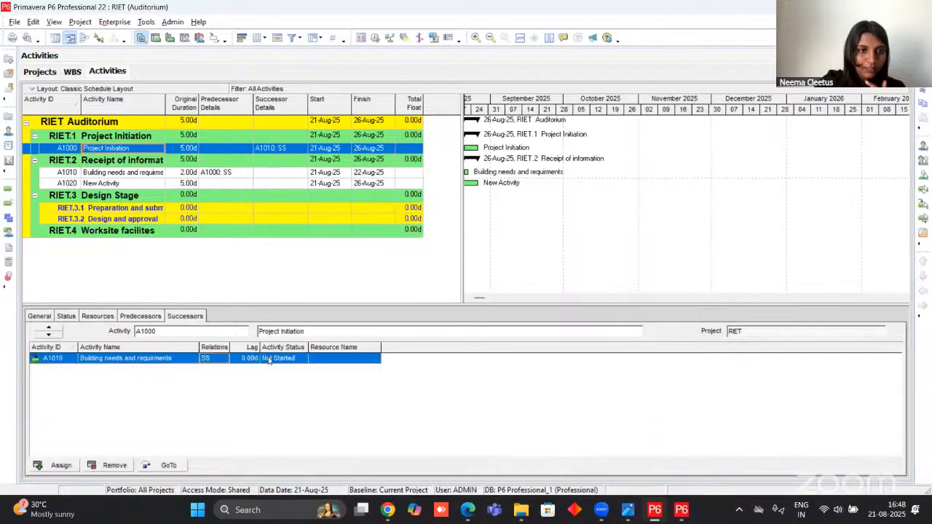
{"action": "left_click", "coordinate": [223, 359]}
{"action": "left_click", "coordinate": [208, 380]}
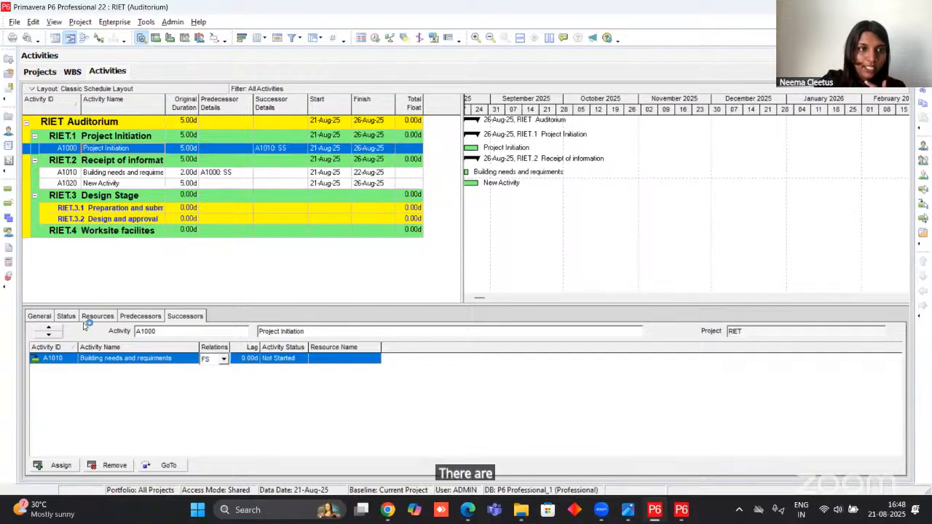
Change the activity type of Project Initiation A1000 to Start Milestone.
{"action": "left_click", "coordinate": [46, 316]}
{"action": "left_click", "coordinate": [218, 364]}
{"action": "left_click", "coordinate": [119, 405]}
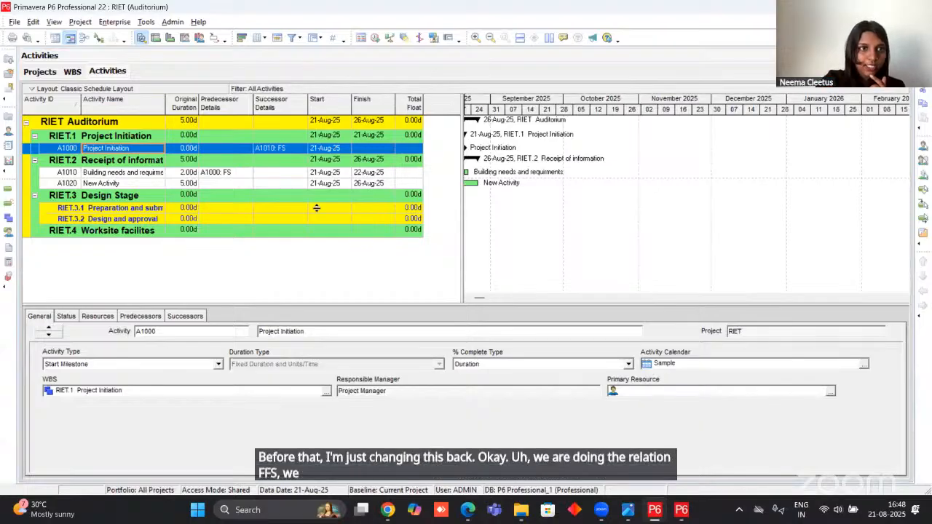
Check the project PDF, assign A1020 as the second successor of Project Initiation A1000, and widen the Successor Details column.
{"action": "left_click", "coordinate": [132, 173]}
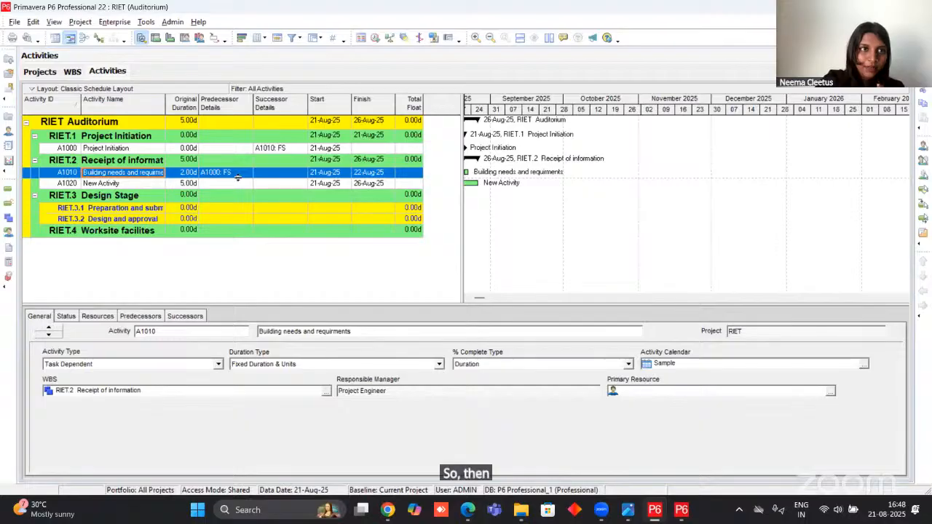
{"action": "left_click", "coordinate": [145, 185]}
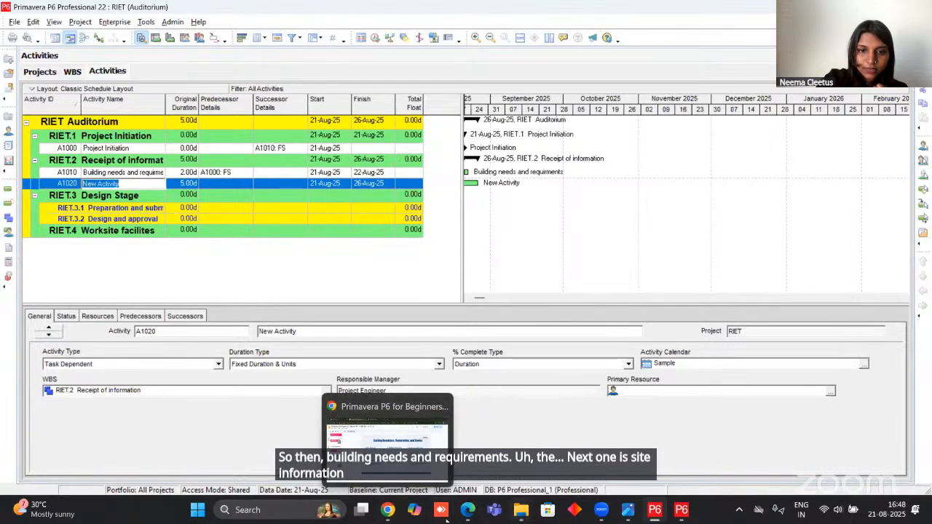
{"action": "left_click", "coordinate": [470, 512]}
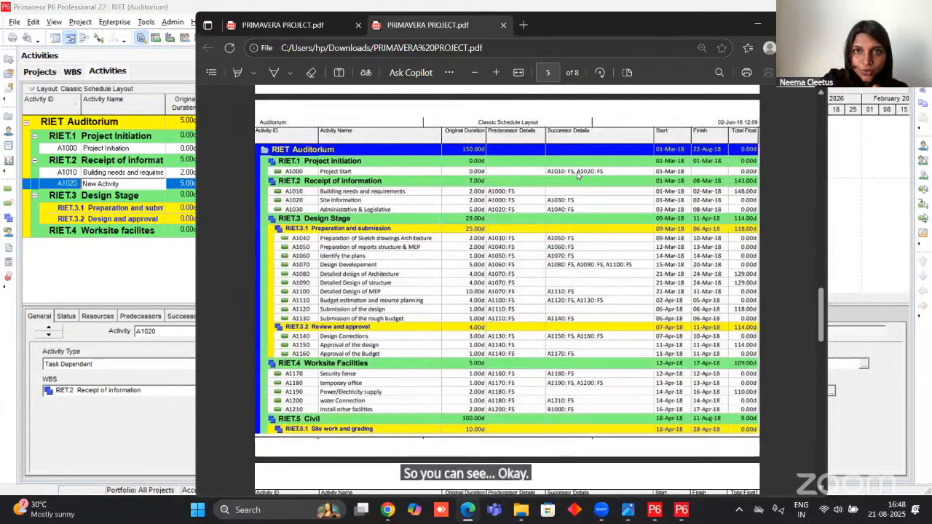
{"action": "left_click", "coordinate": [757, 24]}
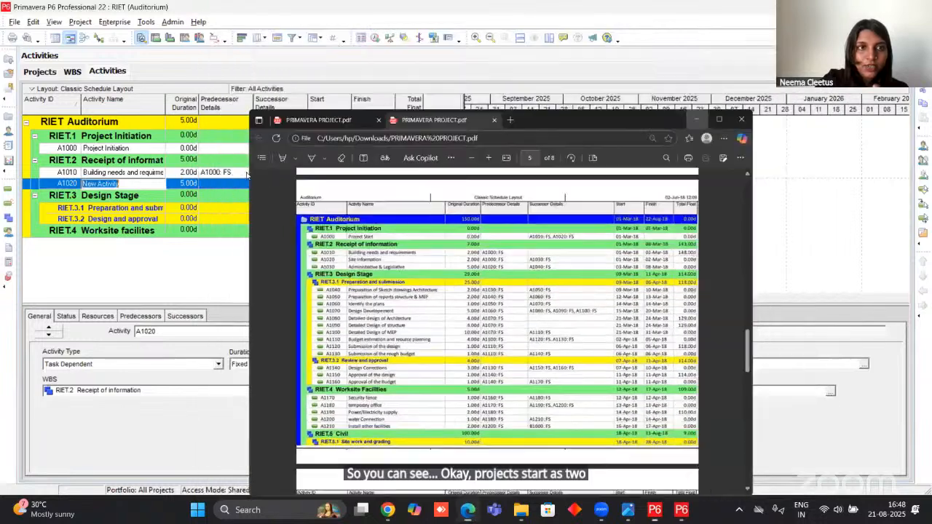
{"action": "left_click", "coordinate": [276, 148]}
{"action": "left_click", "coordinate": [175, 317]}
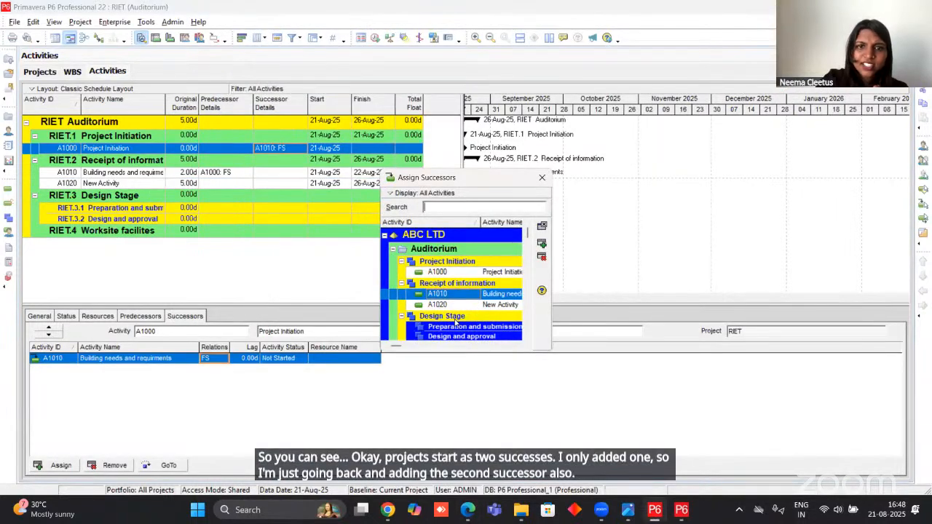
{"action": "scroll", "coordinate": [458, 307], "scroll_direction": "down", "scroll_amount": 1}
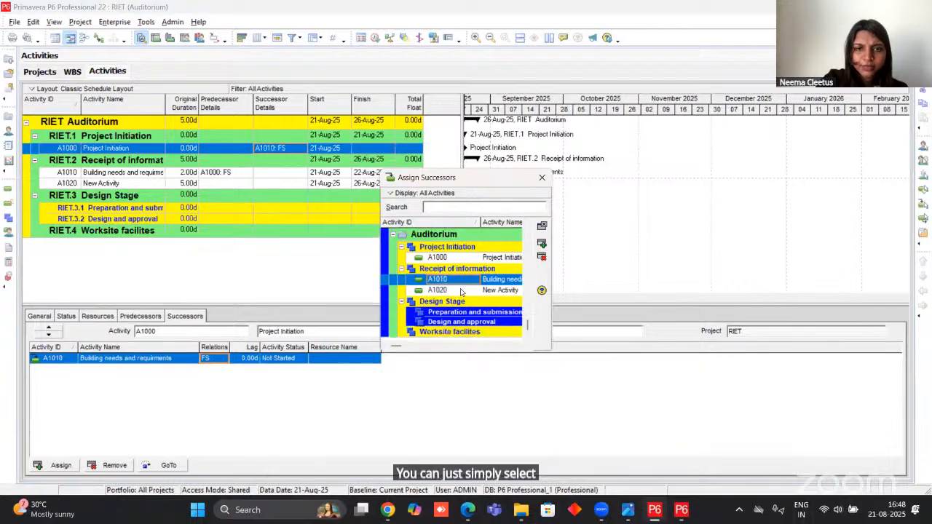
{"action": "left_click", "coordinate": [461, 291]}
{"action": "left_click", "coordinate": [541, 243]}
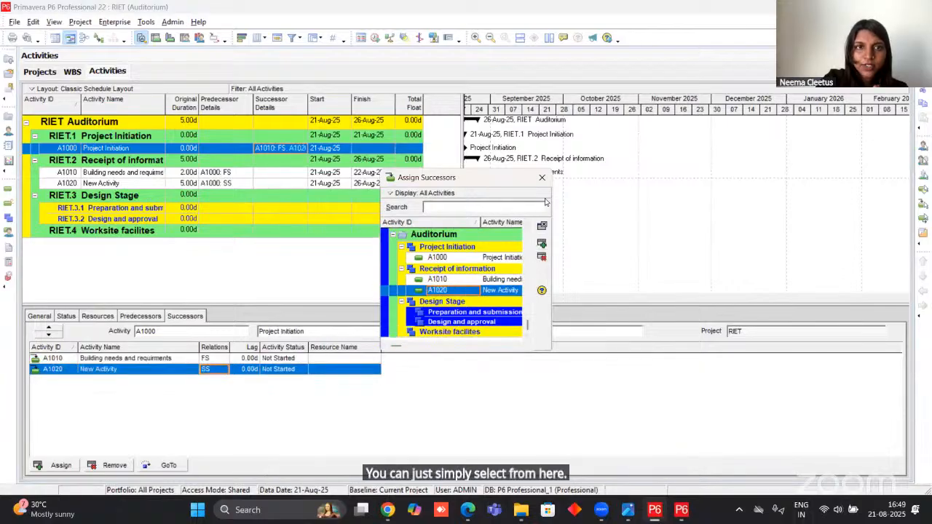
{"action": "left_click", "coordinate": [542, 177]}
{"action": "left_click_drag", "start_coordinate": [307, 101], "coordinate": [342, 100]}
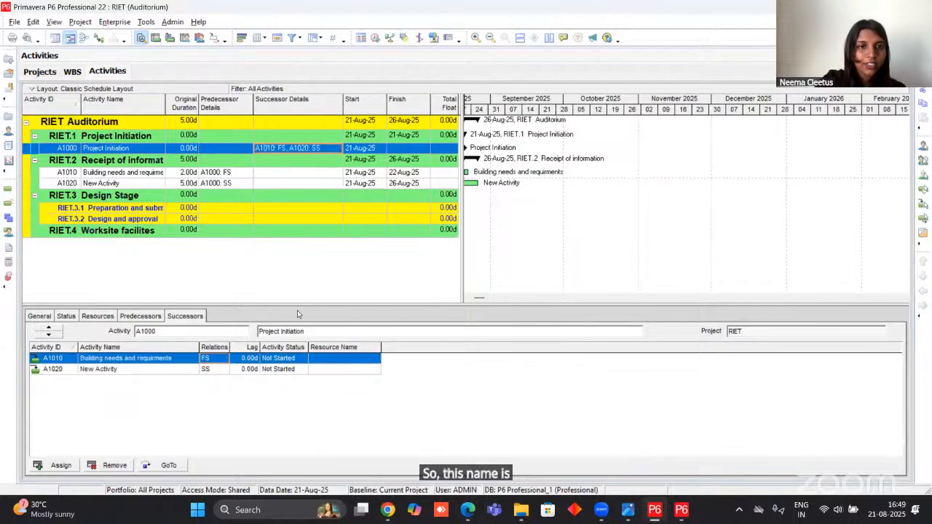
Rename activity A1020 under Receipt of information as "site information".
{"action": "left_click", "coordinate": [134, 186]}
{"action": "left_click", "coordinate": [133, 185]}
{"action": "type", "text": "Siet=="}
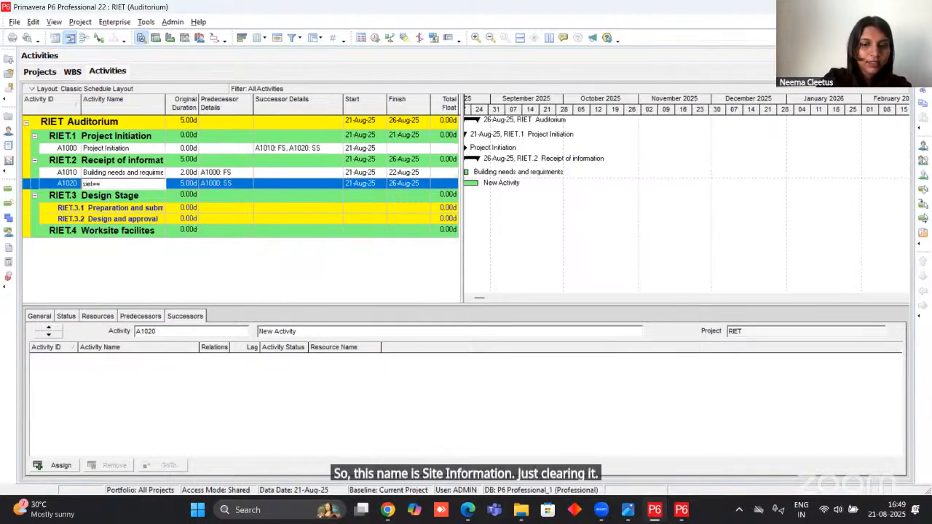
{"action": "type", "text": "te information"}
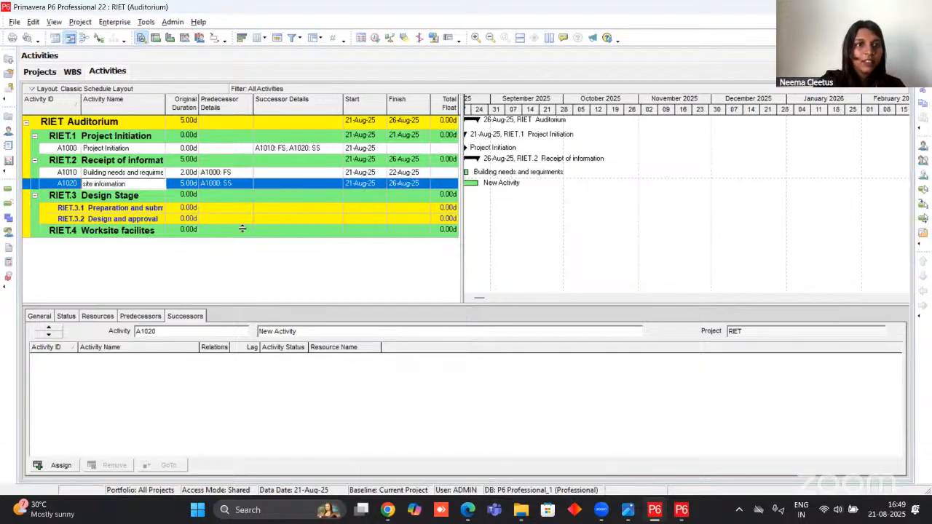
{"action": "key", "text": "Return"}
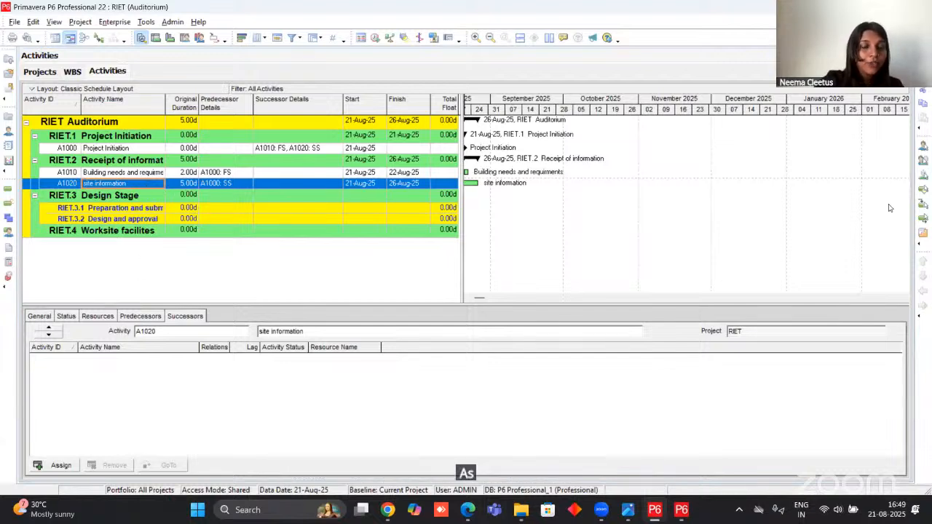
Add another activity under Receipt of information and name it "administrative and legislative".
{"action": "left_click", "coordinate": [119, 210]}
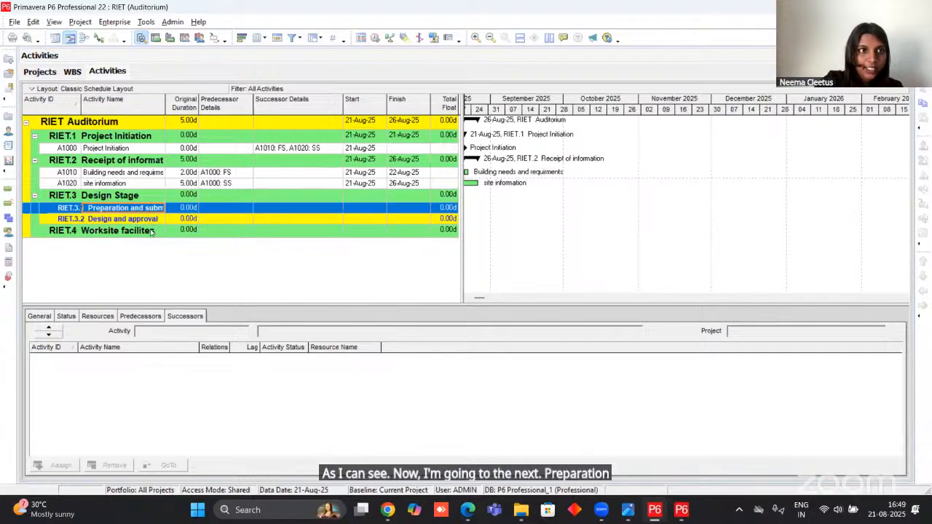
{"action": "left_click", "coordinate": [129, 185]}
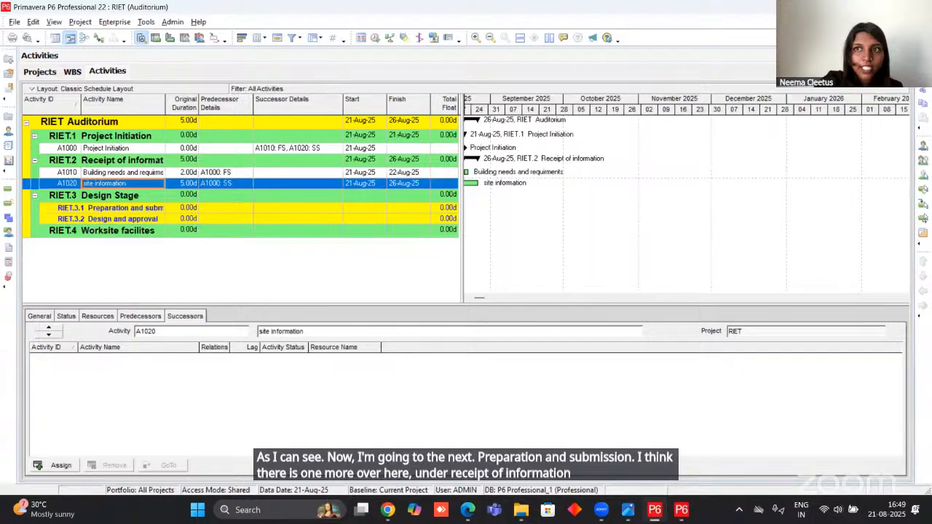
{"action": "key", "text": "Insert"}
{"action": "type", "text": "administr"}
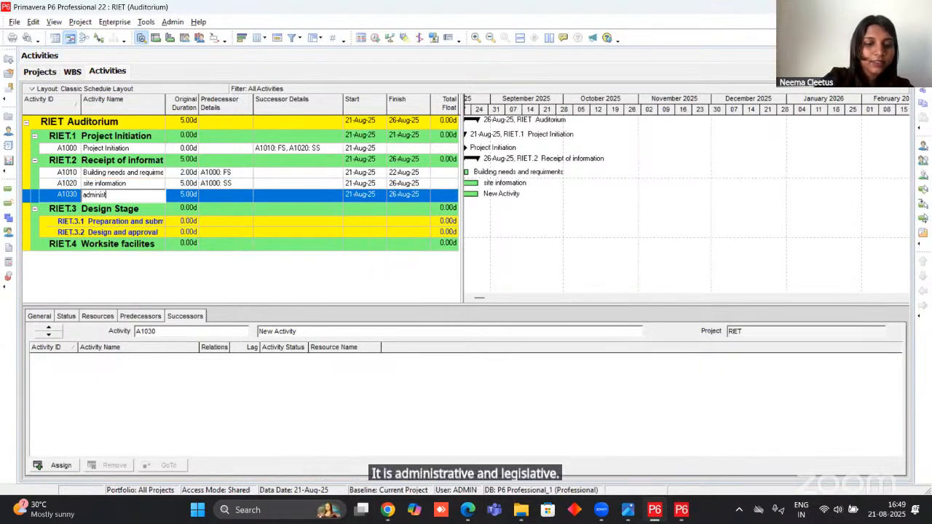
{"action": "type", "text": "ative and"}
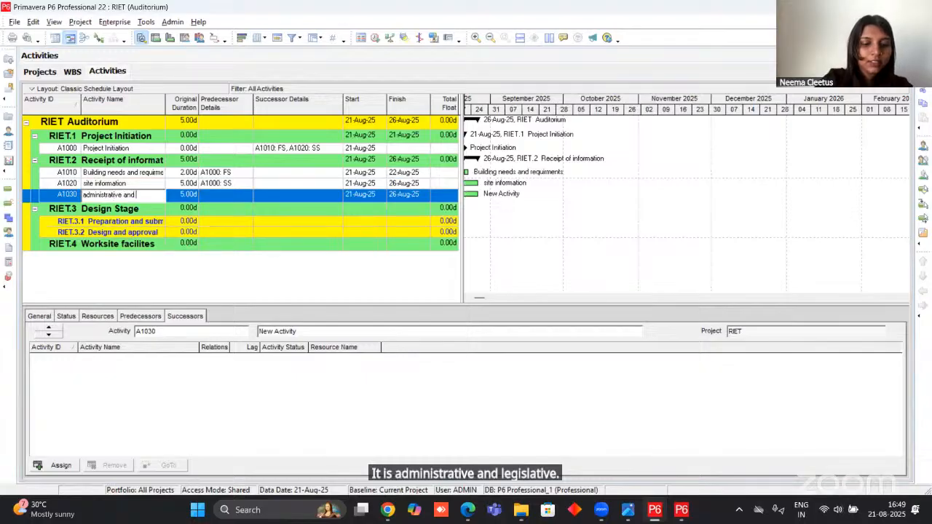
{"action": "type", "text": " legislative"}
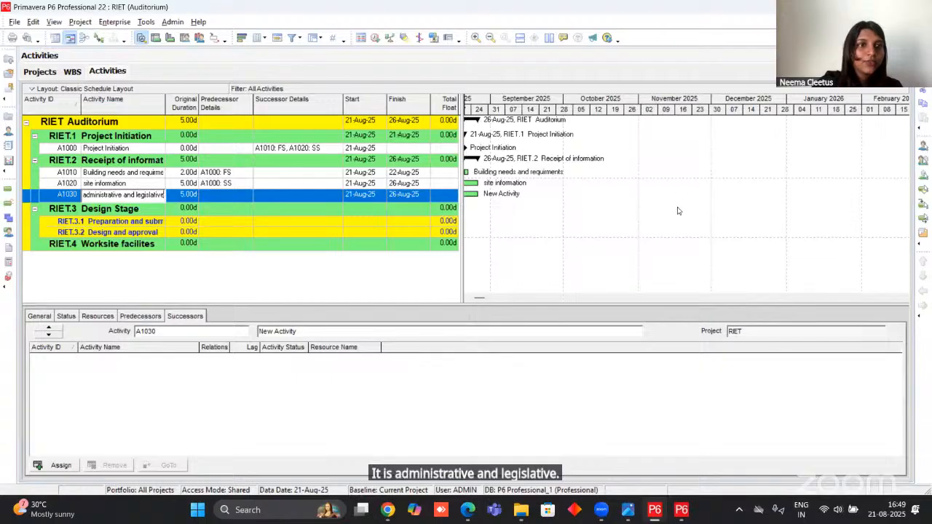
Check the durations in the project PDF and set the site information activity's original duration to 2 days.
{"action": "mouse_move", "coordinate": [464, 517]}
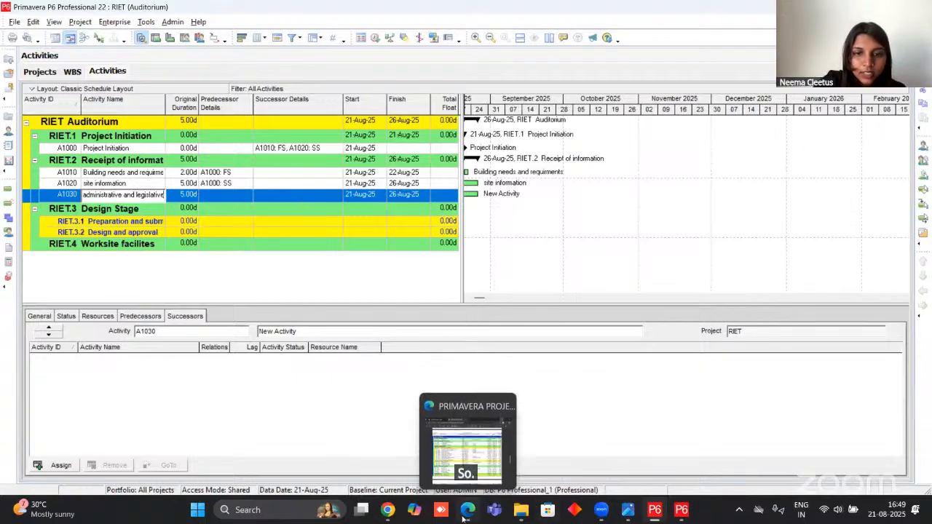
{"action": "left_click", "coordinate": [466, 448]}
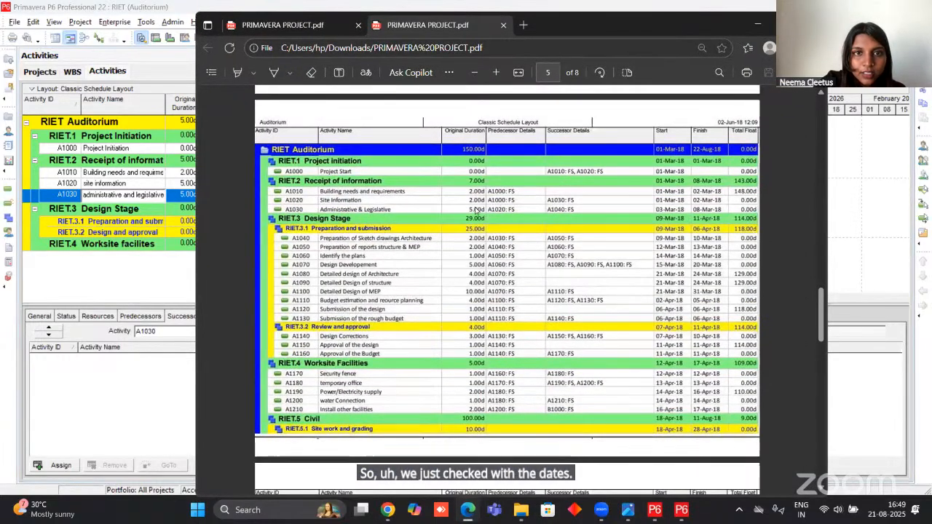
{"action": "left_click", "coordinate": [184, 183]}
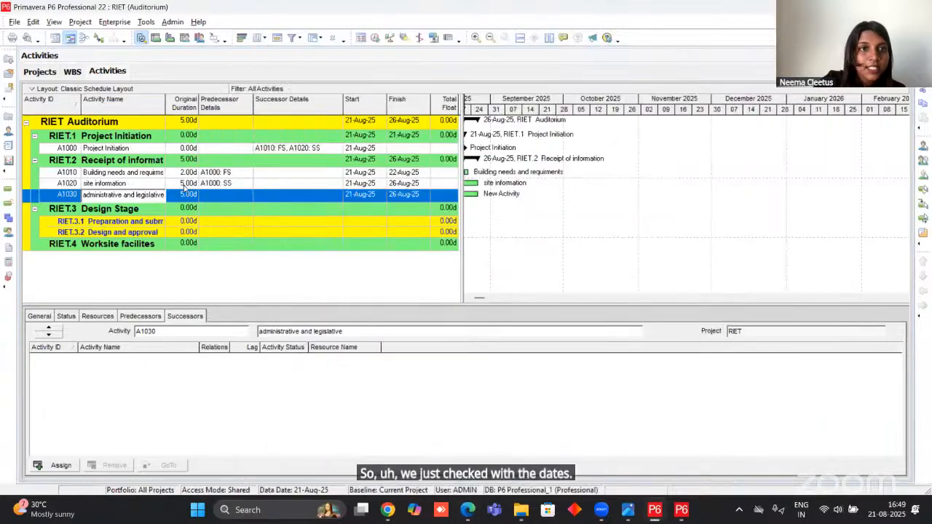
{"action": "left_click", "coordinate": [184, 183]}
{"action": "left_click", "coordinate": [185, 183]}
{"action": "type", "text": "2"}
{"action": "left_click", "coordinate": [188, 194]}
Check the relationships in the project PDF and assign activity A1030 as the successor of site information A1020.
{"action": "left_click", "coordinate": [272, 186]}
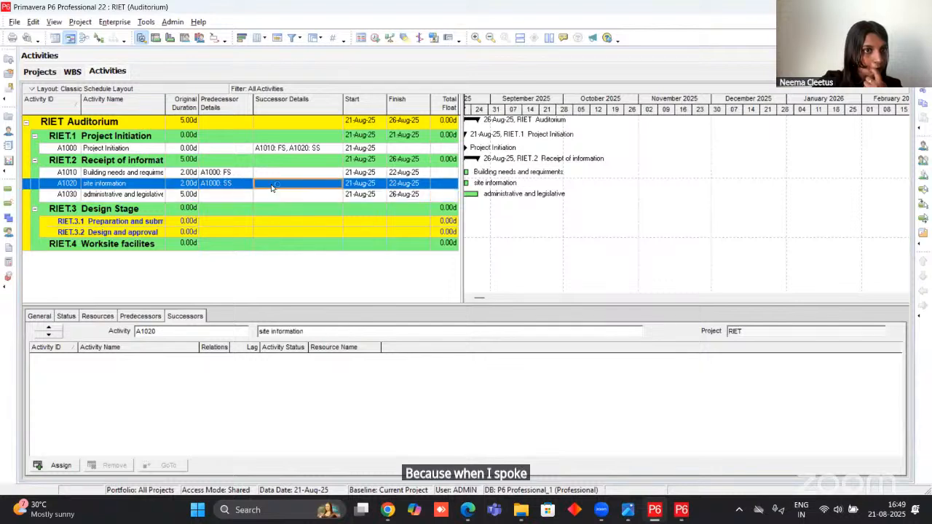
{"action": "left_click", "coordinate": [467, 510]}
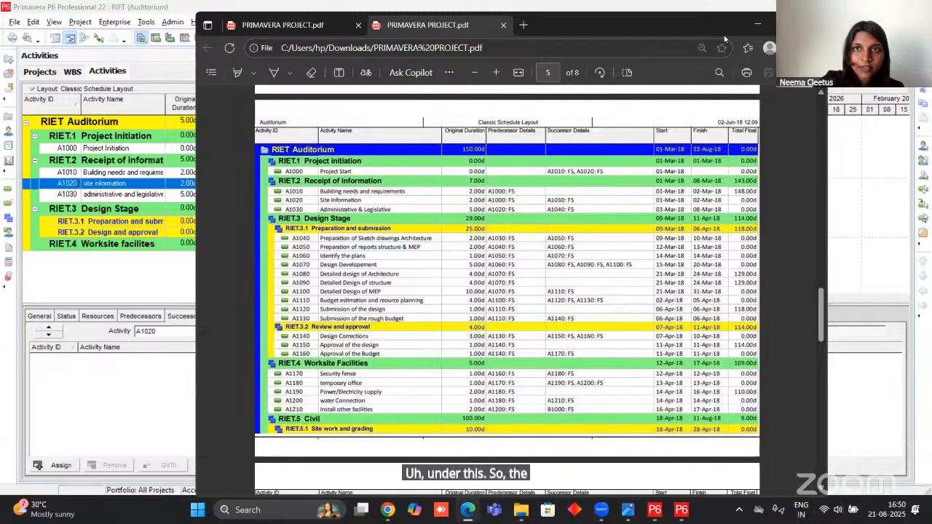
{"action": "left_click", "coordinate": [756, 26]}
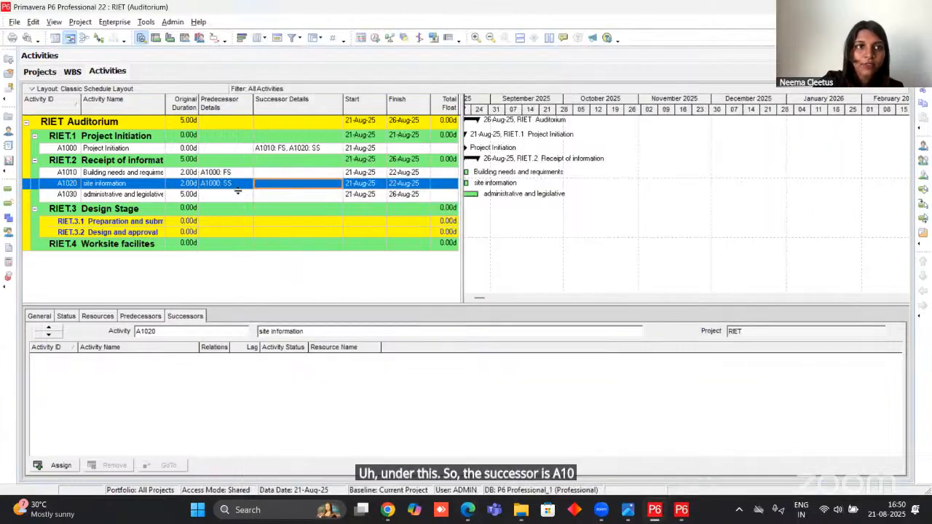
{"action": "left_click", "coordinate": [178, 316]}
{"action": "left_click", "coordinate": [56, 465]}
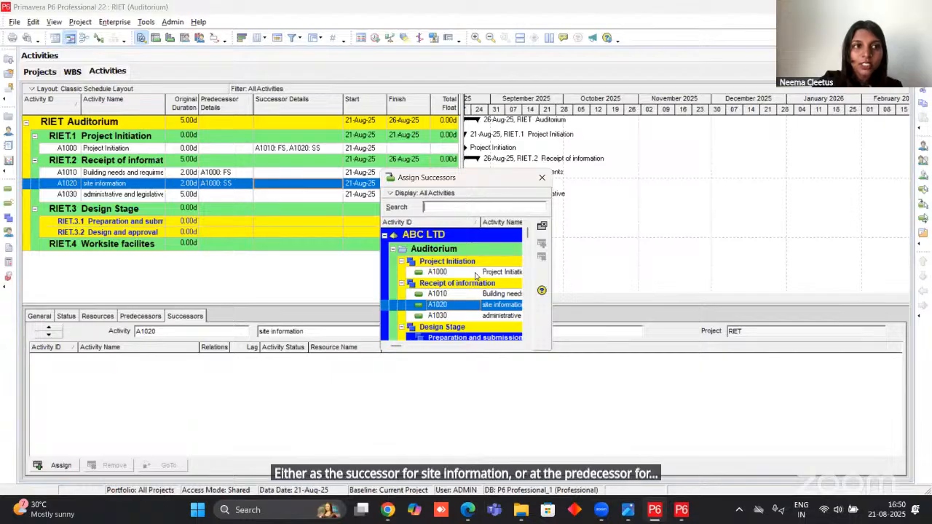
{"action": "left_click", "coordinate": [467, 315]}
{"action": "left_click", "coordinate": [542, 243]}
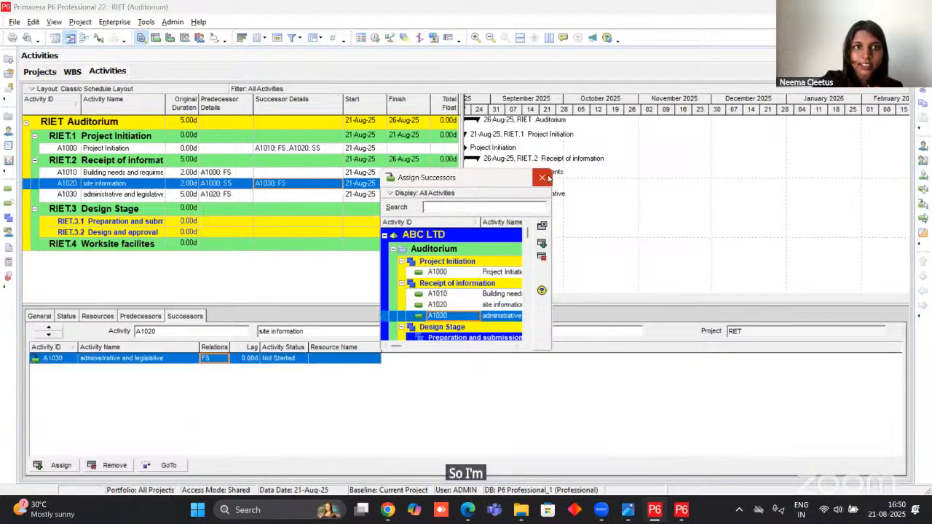
{"action": "left_click", "coordinate": [545, 178]}
{"action": "left_click", "coordinate": [214, 197]}
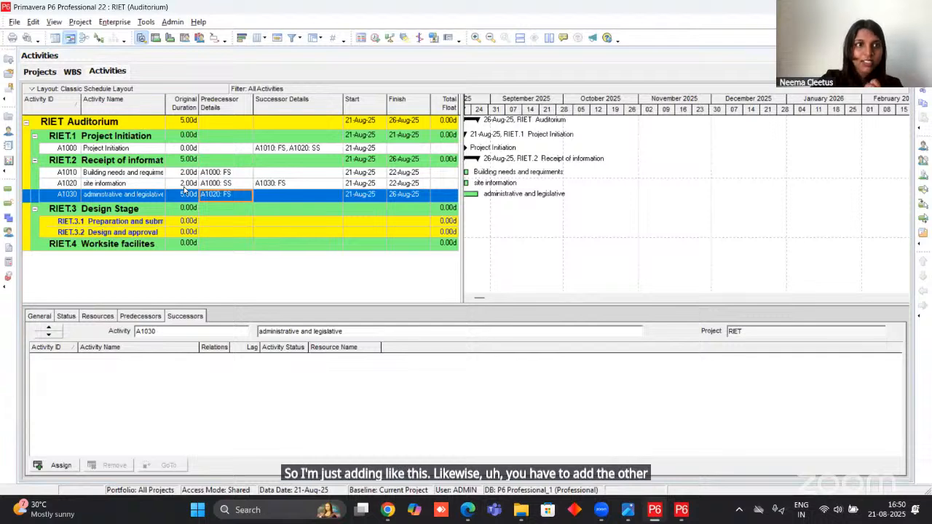
Check the activity list in the project PDF and add an activity named "prep of sketch drawings in architecture" under Preparation and submission.
{"action": "left_click", "coordinate": [123, 223]}
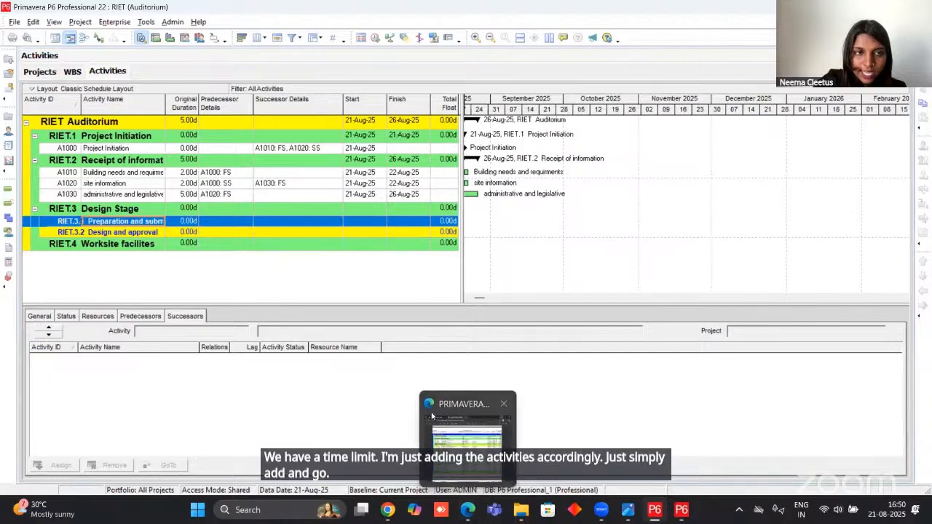
{"action": "left_click", "coordinate": [474, 504]}
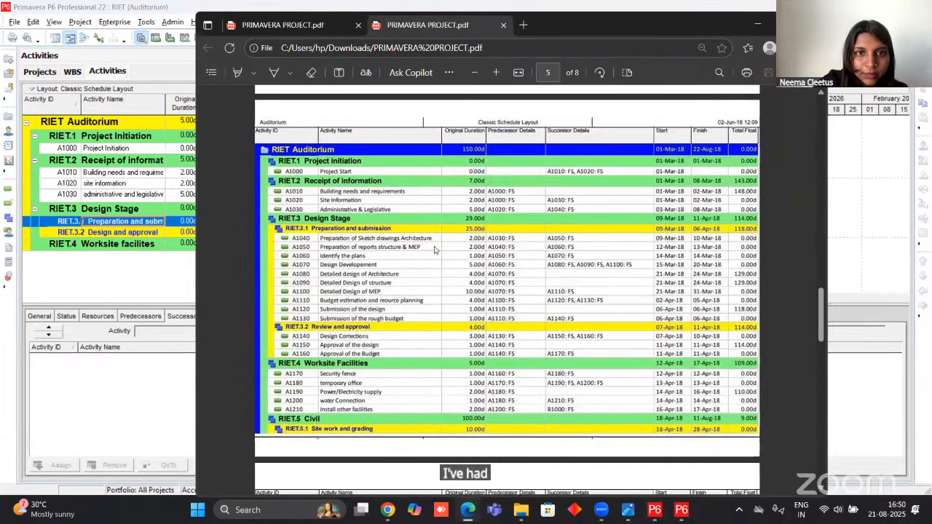
{"action": "left_click", "coordinate": [758, 24]}
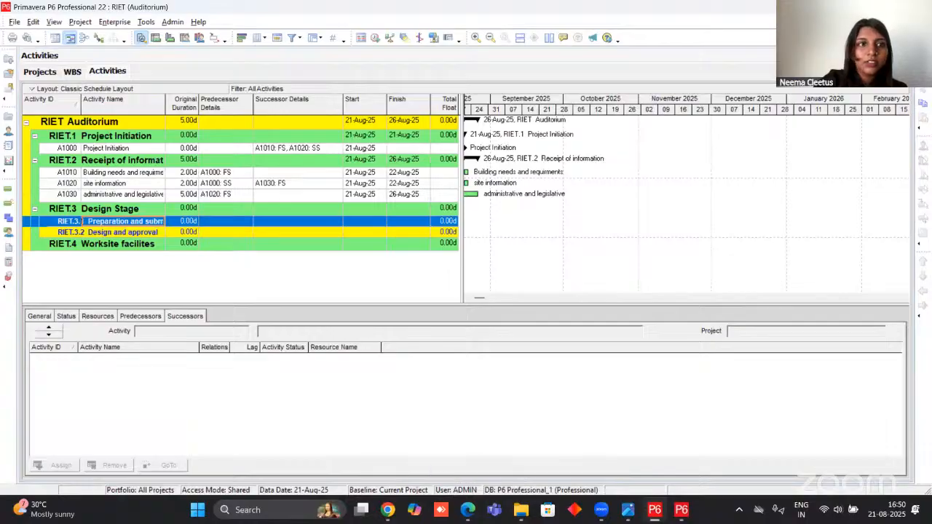
{"action": "key", "text": "Insert"}
{"action": "type", "text": "prep"}
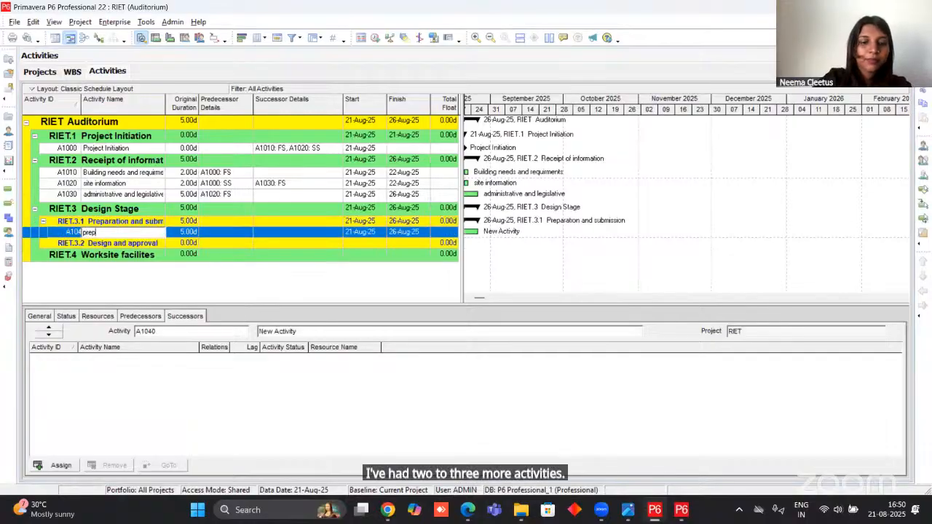
{"action": "type", "text": " of sketch drawing"}
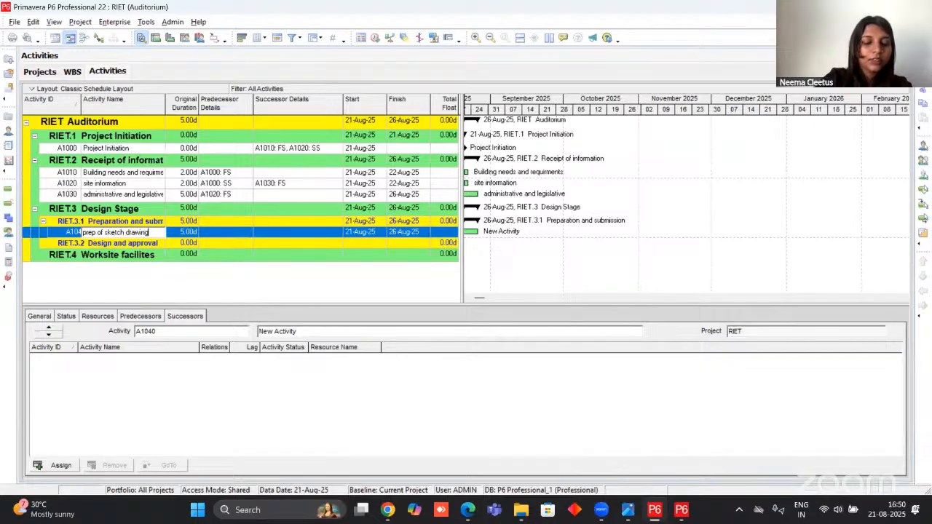
{"action": "type", "text": "s in arch"}
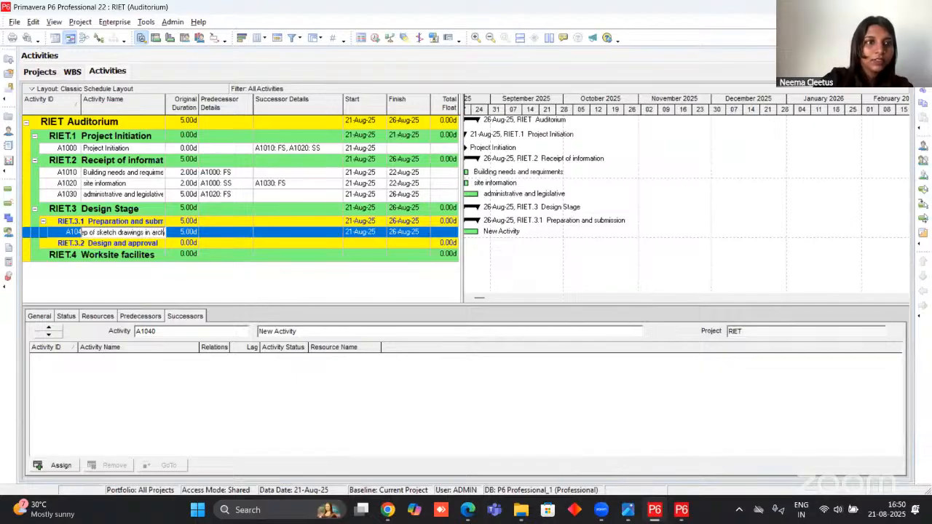
{"action": "type", "text": "itecture"}
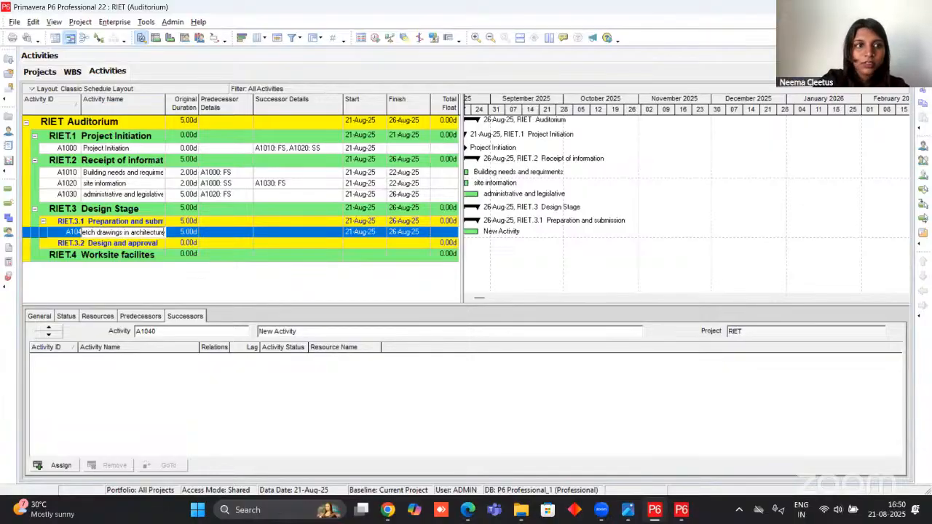
Add a second activity under Preparation and submission, name it "prep of report strcuture and mep", following the project PDF's order.
{"action": "key", "text": "Insert"}
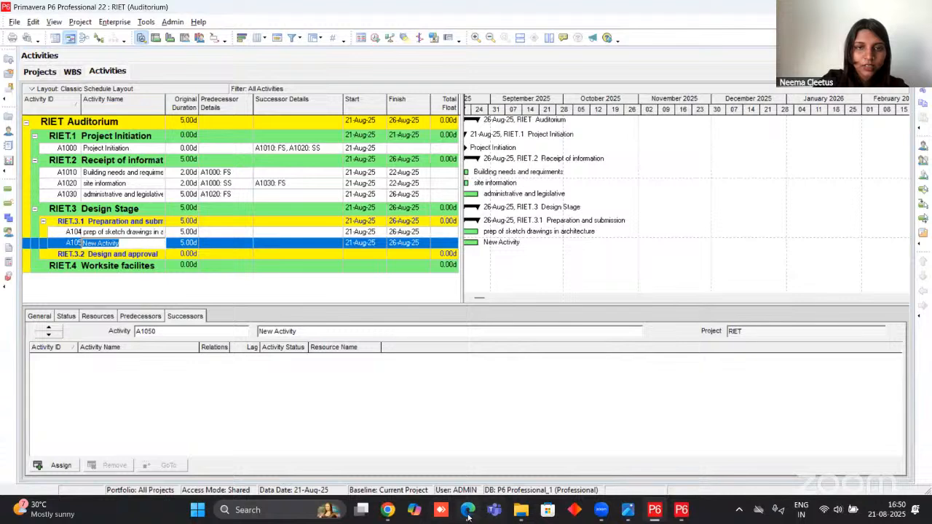
{"action": "left_click", "coordinate": [467, 510]}
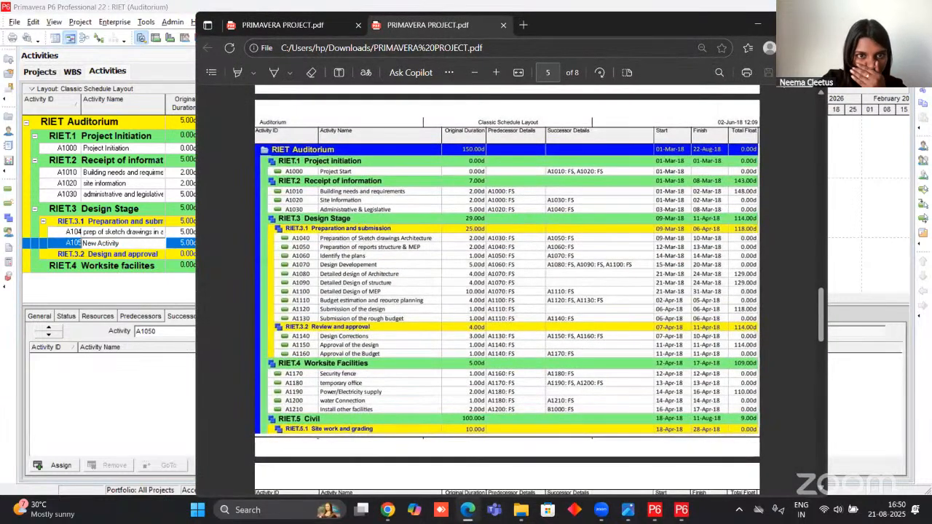
{"action": "left_click", "coordinate": [758, 26]}
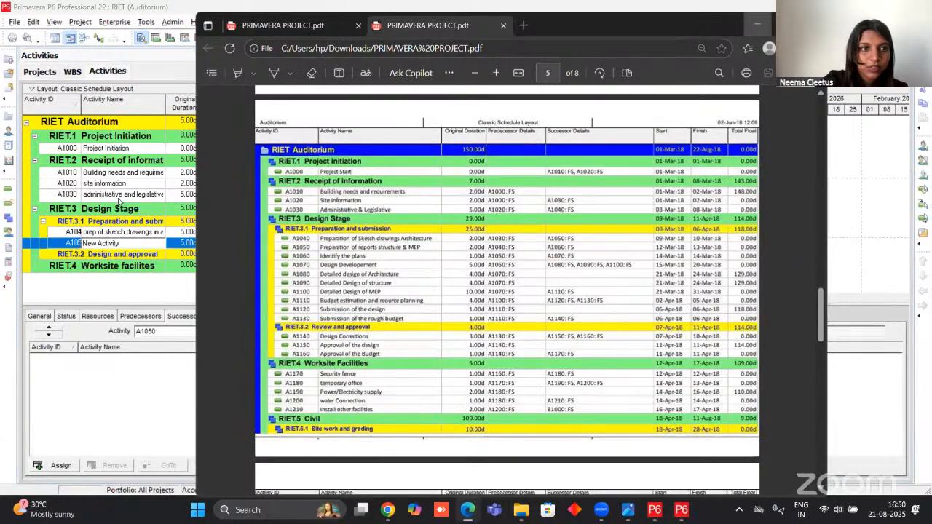
{"action": "left_click", "coordinate": [120, 243]}
{"action": "type", "text": "prep of report"}
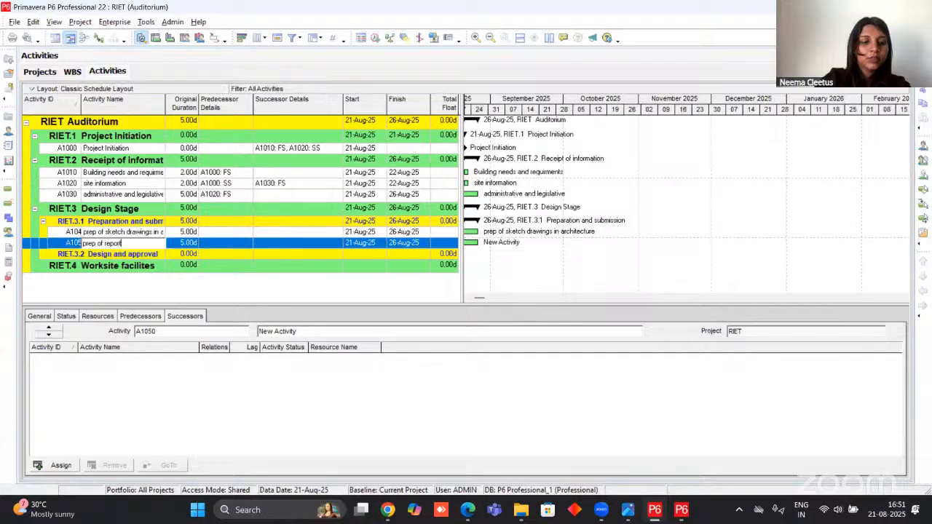
{"action": "type", "text": " structure and mep"}
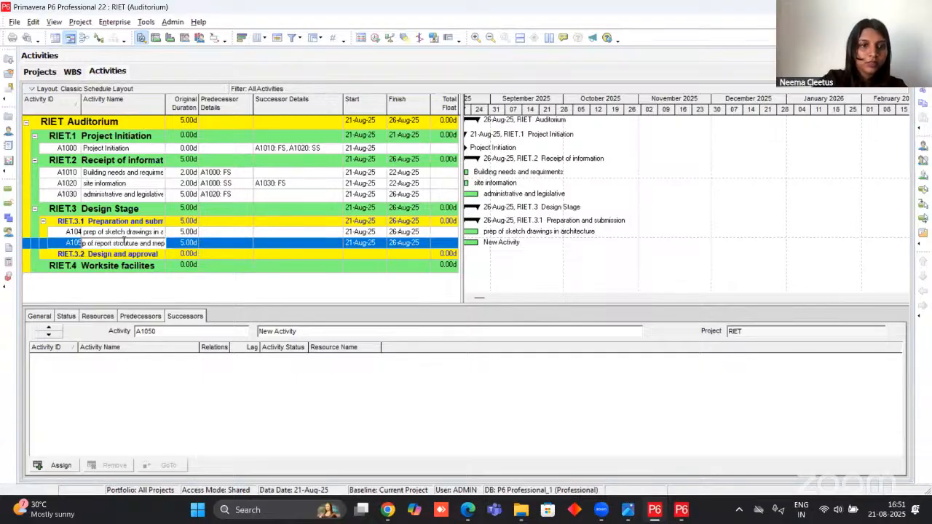
{"action": "key", "text": "Return"}
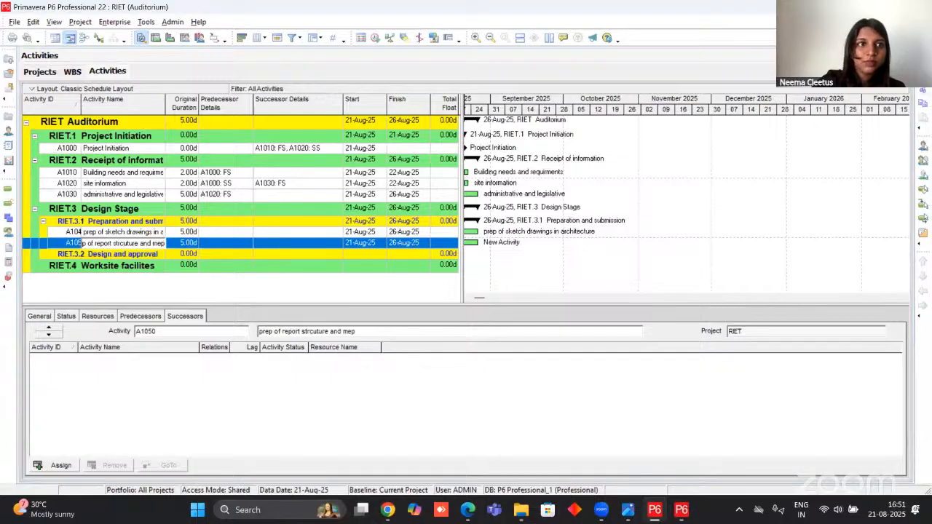
Add two more activities under Preparation and submission, named "identify the plans" and "design development".
{"action": "key", "text": "Insert"}
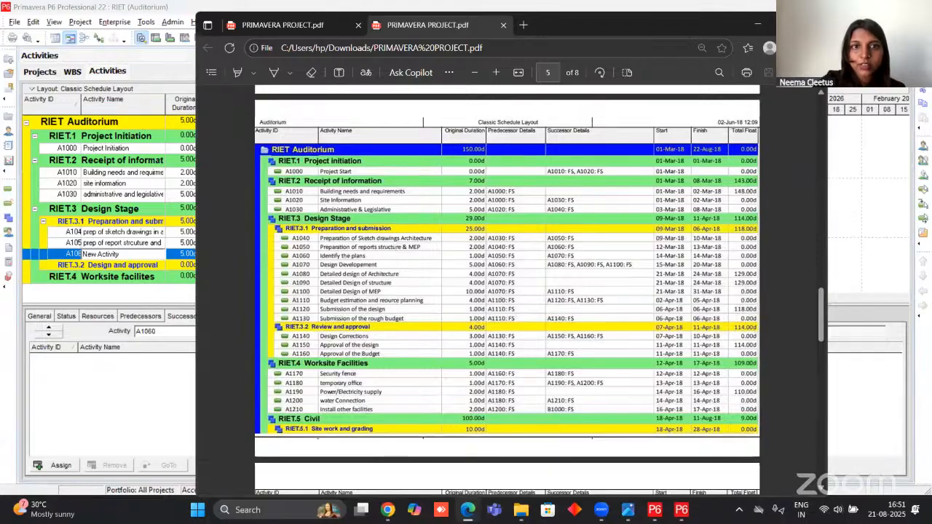
{"action": "left_click", "coordinate": [758, 26]}
{"action": "type", "text": "identify the plans"}
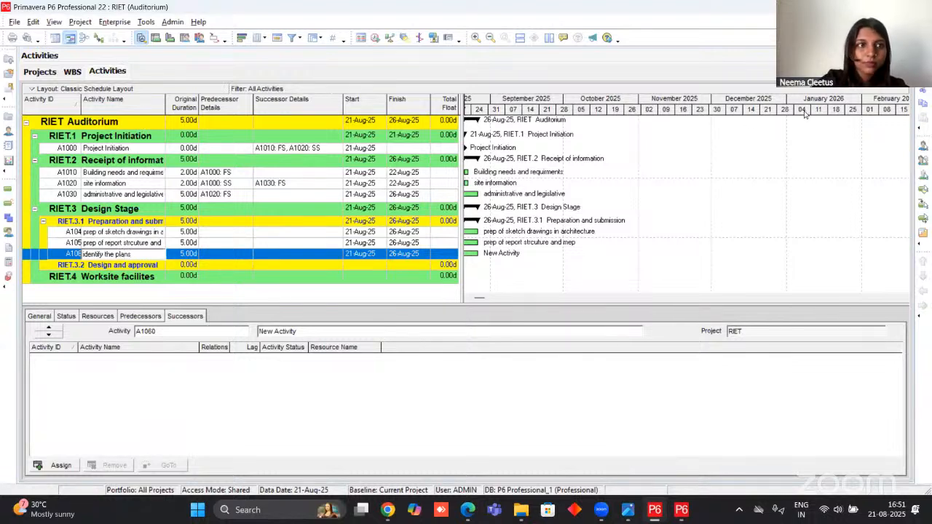
{"action": "key", "text": "Return"}
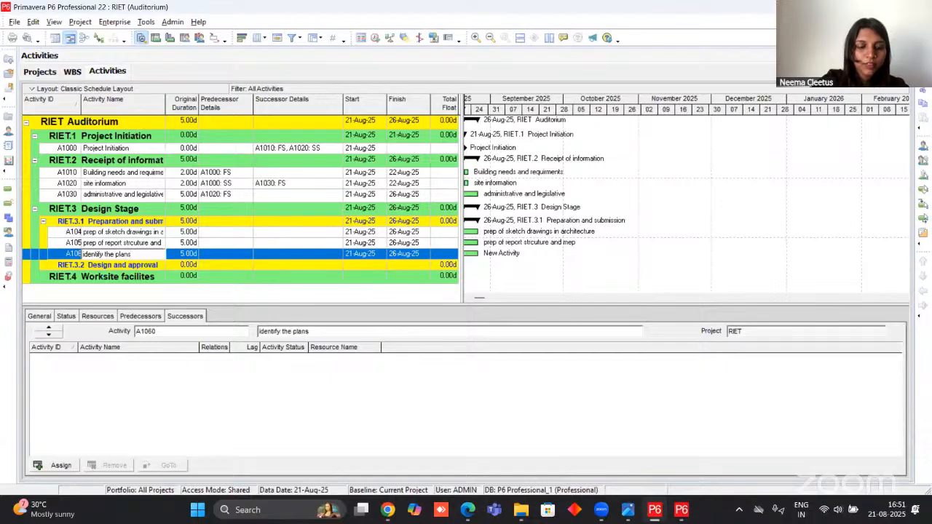
{"action": "key", "text": "Insert"}
{"action": "type", "text": "design development"}
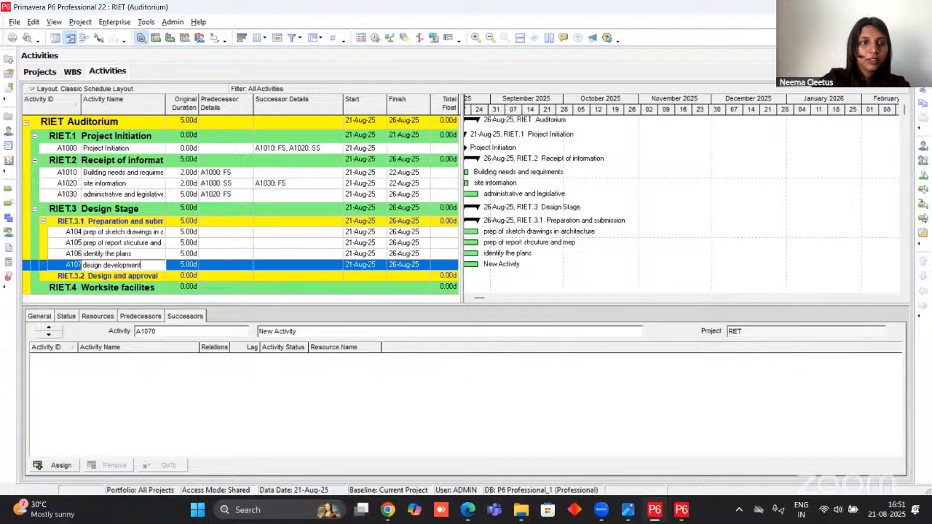
Check the project PDF for the activity following design development and add it as "detailed design of arch".
{"action": "left_click", "coordinate": [468, 511]}
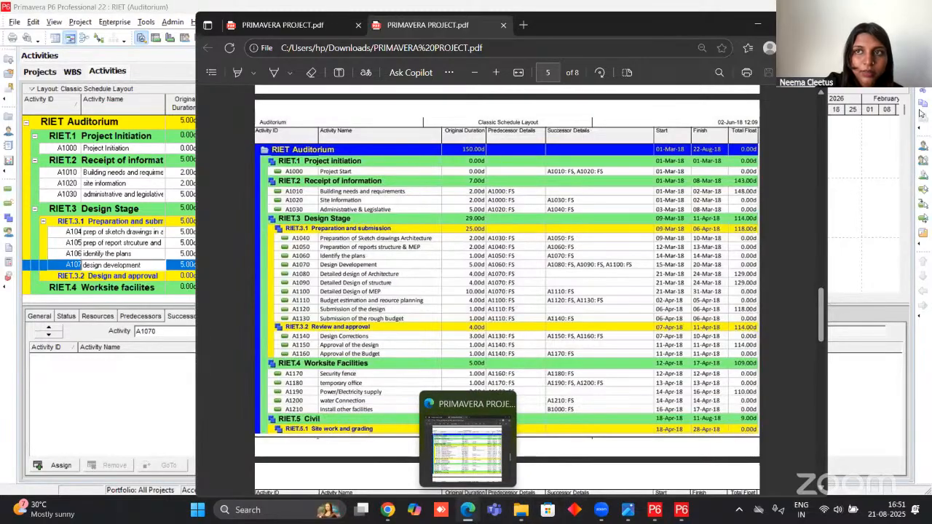
{"action": "left_click", "coordinate": [771, 31]}
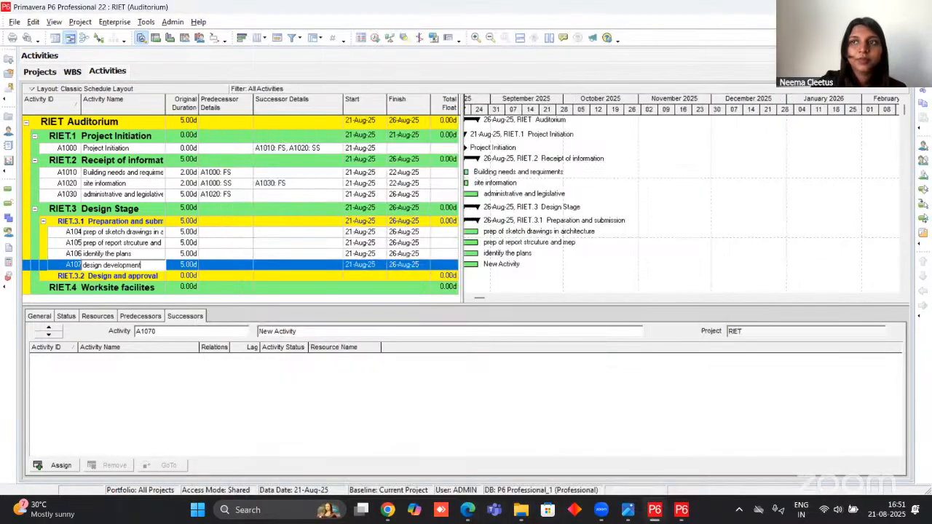
{"action": "key", "text": "Insert"}
{"action": "type", "text": "detailed design of arch"}
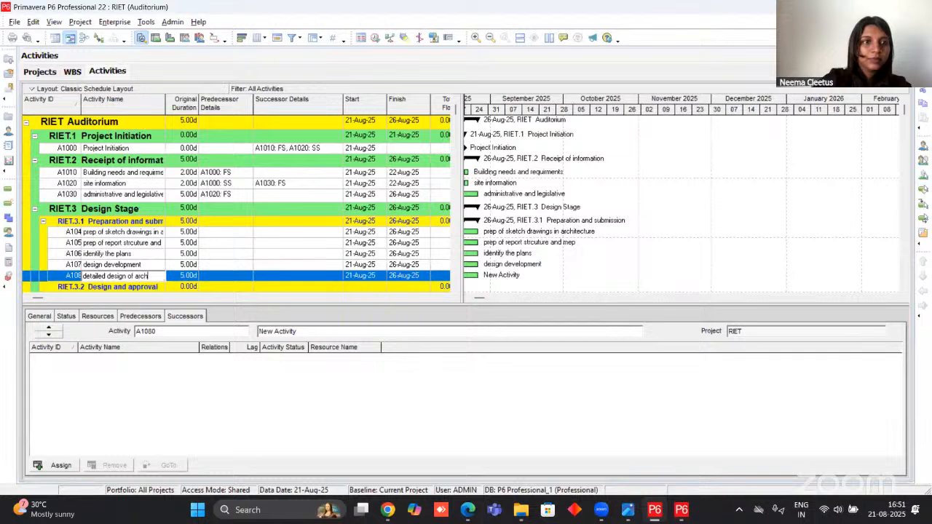
Copy the name "detailed design of arch" and reuse it for a new activity named "detailed design of str".
{"action": "left_click_drag", "start_coordinate": [162, 276], "coordinate": [108, 276]}
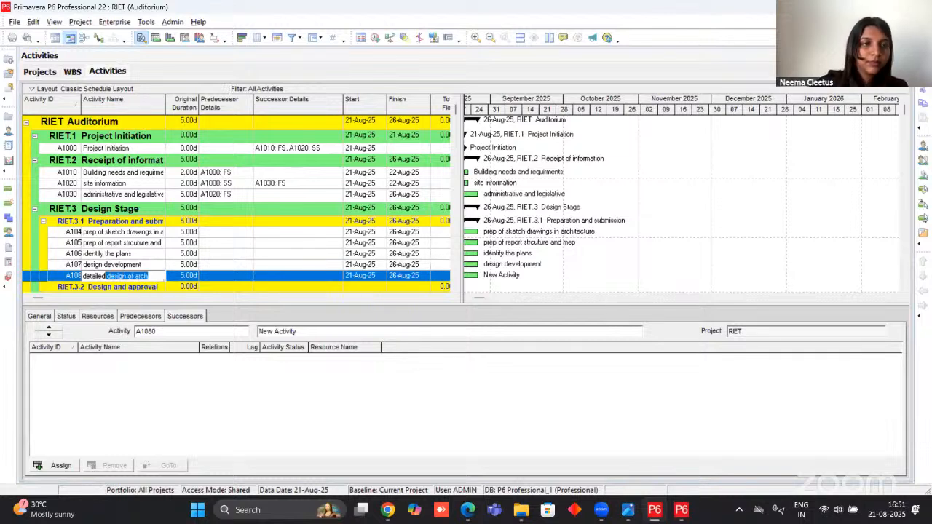
{"action": "left_click_drag", "start_coordinate": [155, 276], "coordinate": [69, 288]}
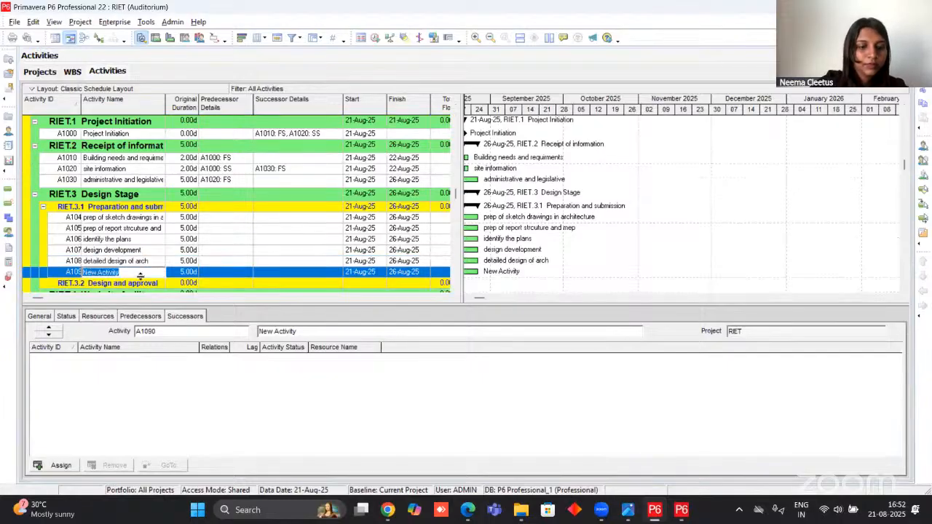
{"action": "type", "text": "detailed design of arch"}
{"action": "double_click", "coordinate": [137, 276]}
{"action": "type", "text": "st"}
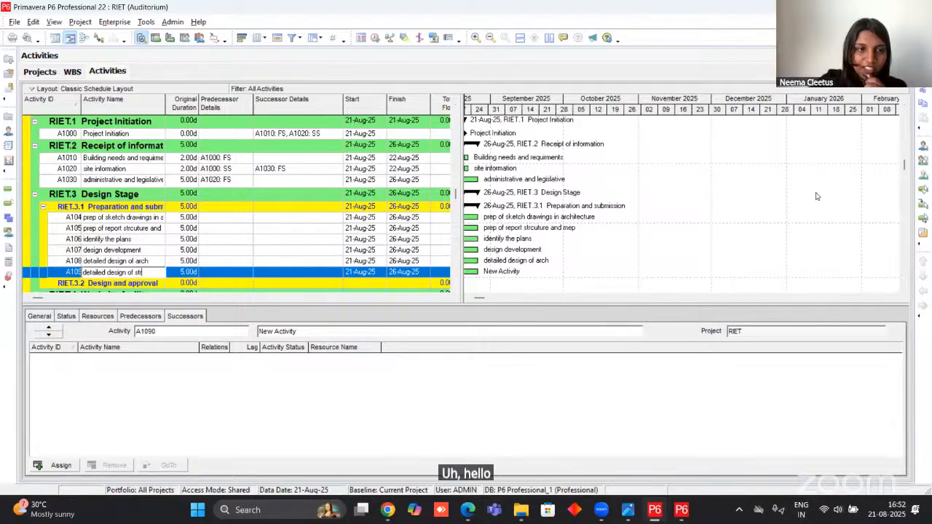
Add another activity under Preparation and submission, reusing the copied name and changing it to "detailed design of mep".
{"action": "key", "text": "Insert"}
{"action": "type", "text": "detailed design of arch"}
{"action": "left_click_drag", "start_coordinate": [155, 273], "coordinate": [134, 278]}
{"action": "type", "text": "me"}
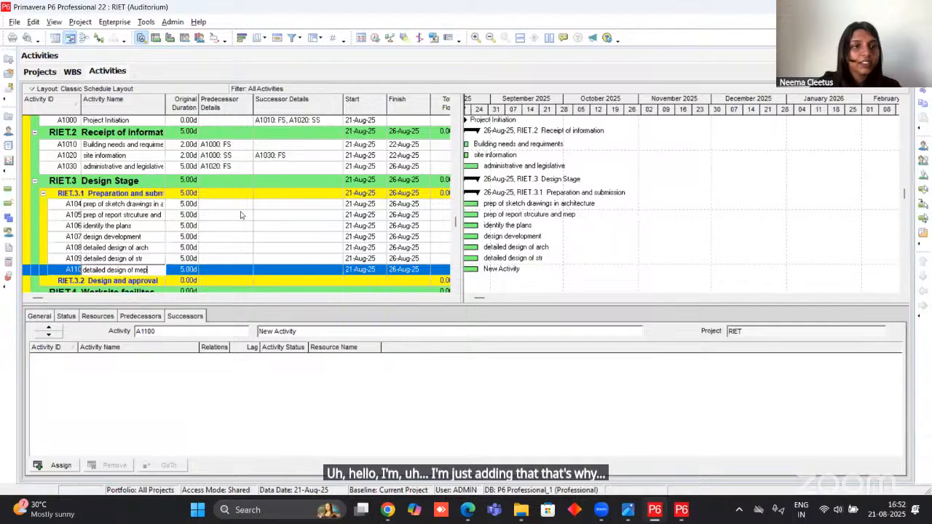
{"action": "left_click", "coordinate": [150, 241]}
{"action": "left_click", "coordinate": [144, 271]}
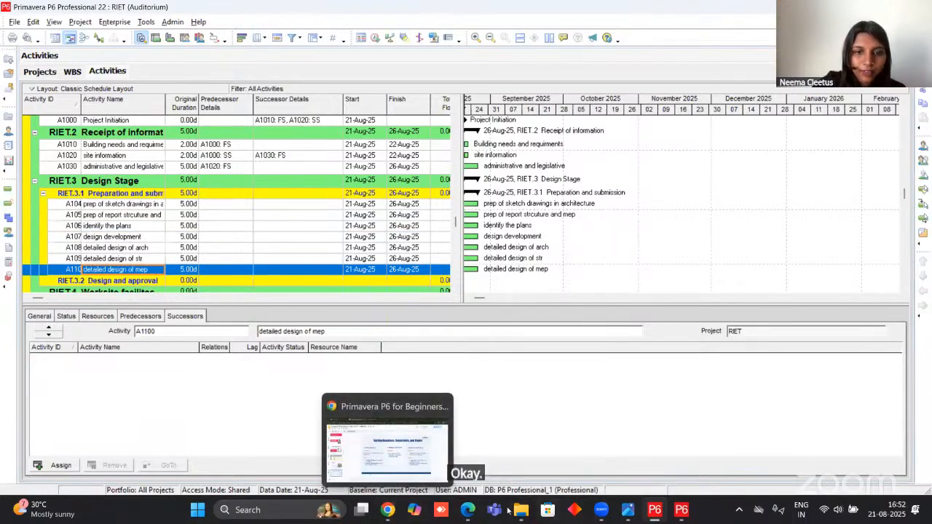
{"action": "left_click", "coordinate": [468, 510]}
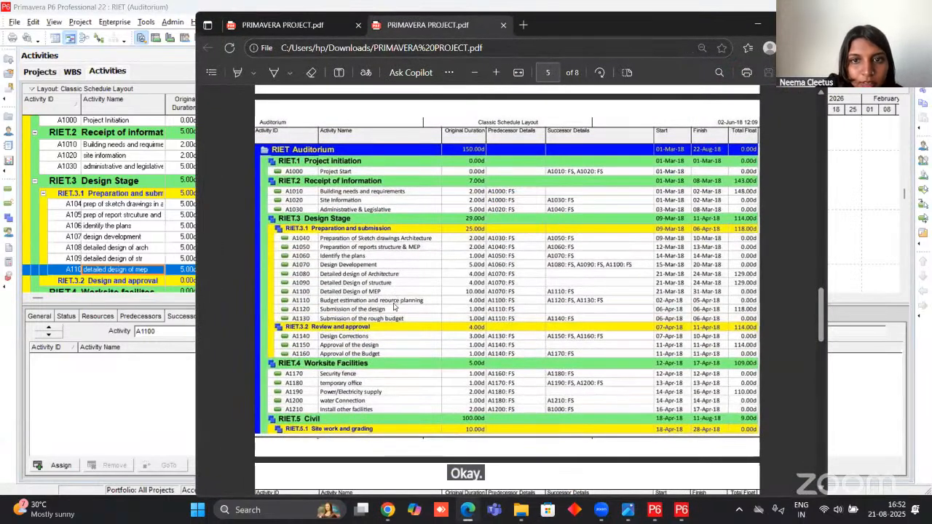
{"action": "left_click", "coordinate": [755, 22]}
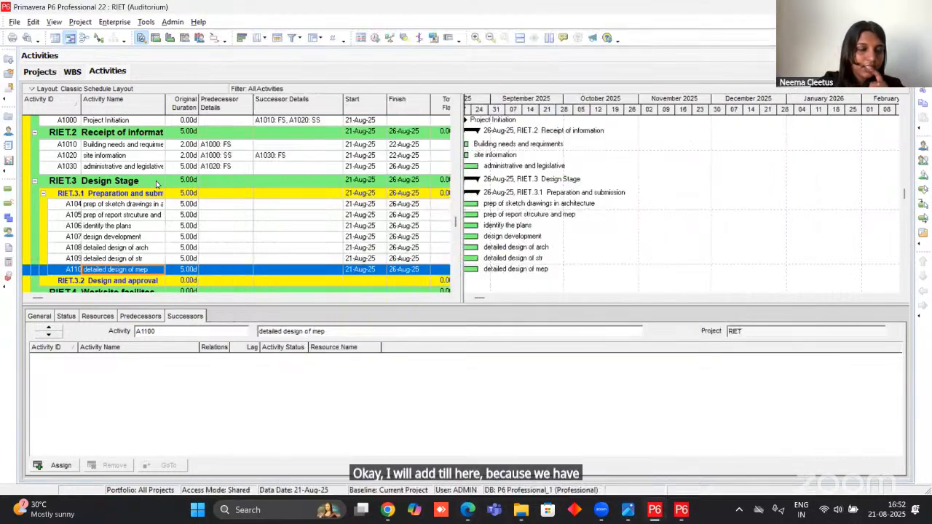
{"action": "scroll", "coordinate": [160, 183], "scroll_direction": "down", "scroll_amount": 1}
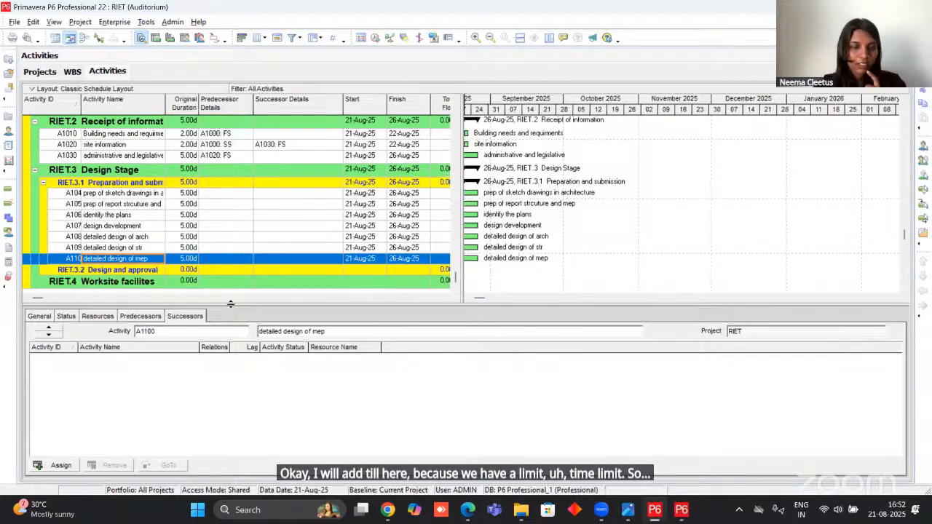
{"action": "scroll", "coordinate": [175, 262], "scroll_direction": "up", "scroll_amount": 1}
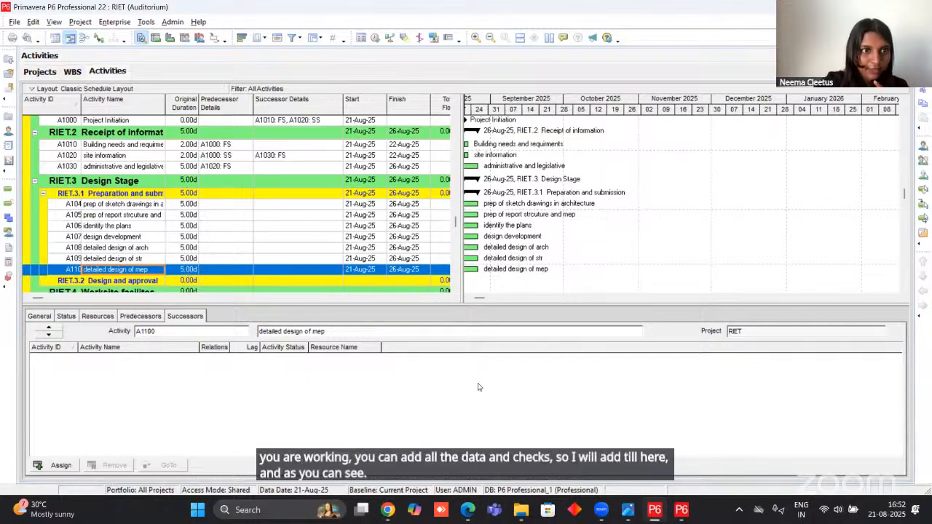
Following the project PDF, set original durations to 2 days for both prep activities and 1 day for identify the plans.
{"action": "left_click", "coordinate": [469, 511]}
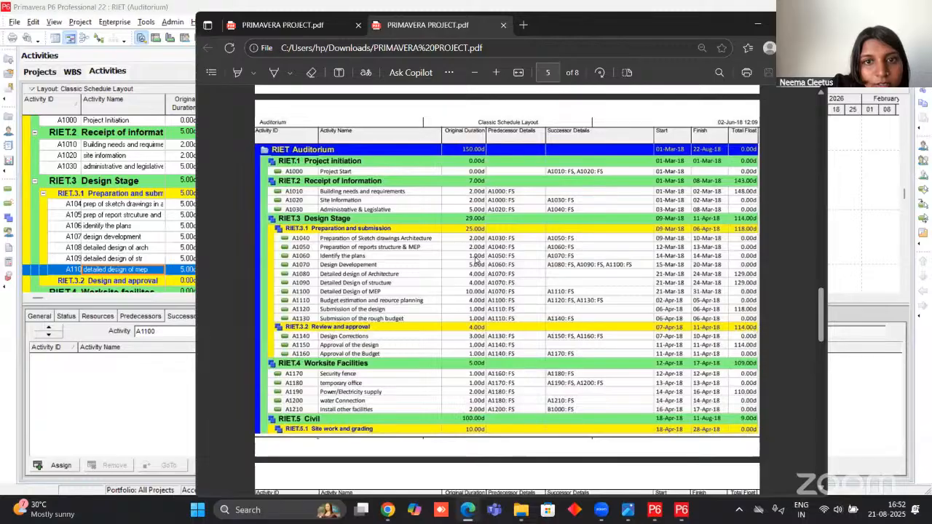
{"action": "left_click", "coordinate": [758, 25]}
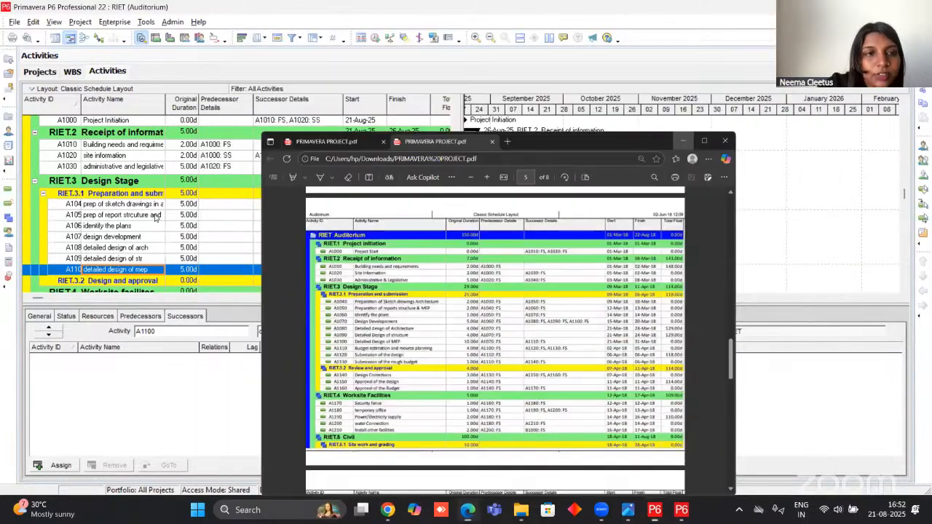
{"action": "left_click", "coordinate": [184, 208]}
{"action": "left_click", "coordinate": [184, 207]}
{"action": "type", "text": "2"}
{"action": "left_click", "coordinate": [183, 218]}
{"action": "left_click", "coordinate": [186, 218]}
{"action": "type", "text": "2"}
{"action": "left_click", "coordinate": [184, 226]}
{"action": "left_click", "coordinate": [184, 226]}
{"action": "type", "text": "1"}
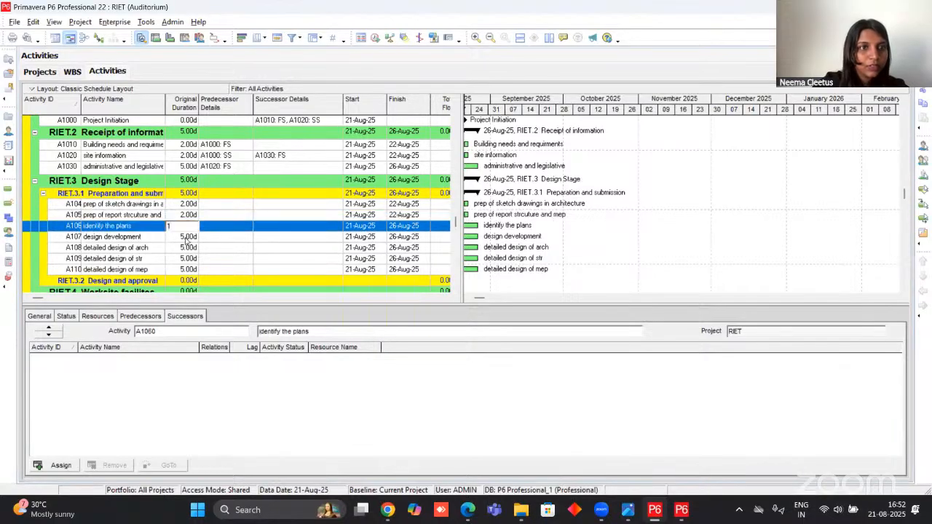
Set the original durations of detailed design of arch and detailed design of str to 4 days, as in the project PDF.
{"action": "left_click", "coordinate": [184, 237]}
{"action": "left_click", "coordinate": [184, 247]}
{"action": "type", "text": "4"}
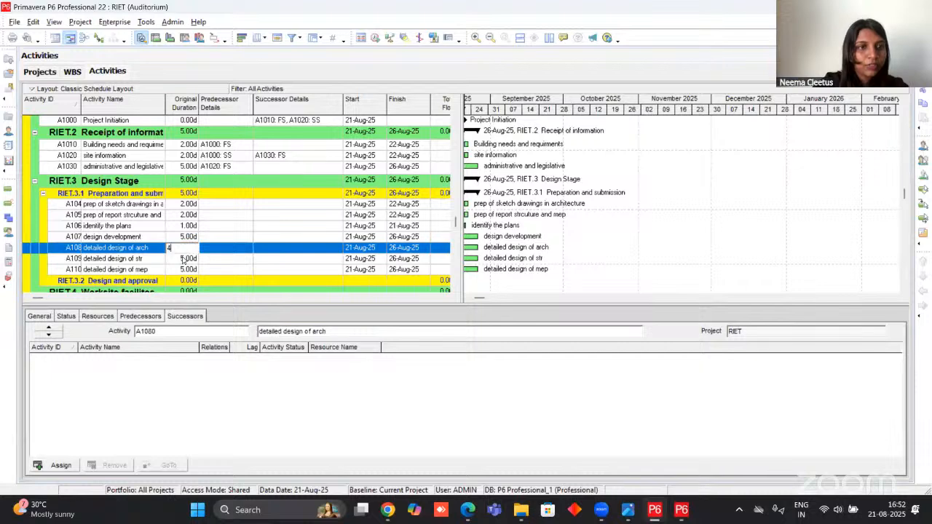
{"action": "key", "text": "Return"}
{"action": "left_click", "coordinate": [472, 518]}
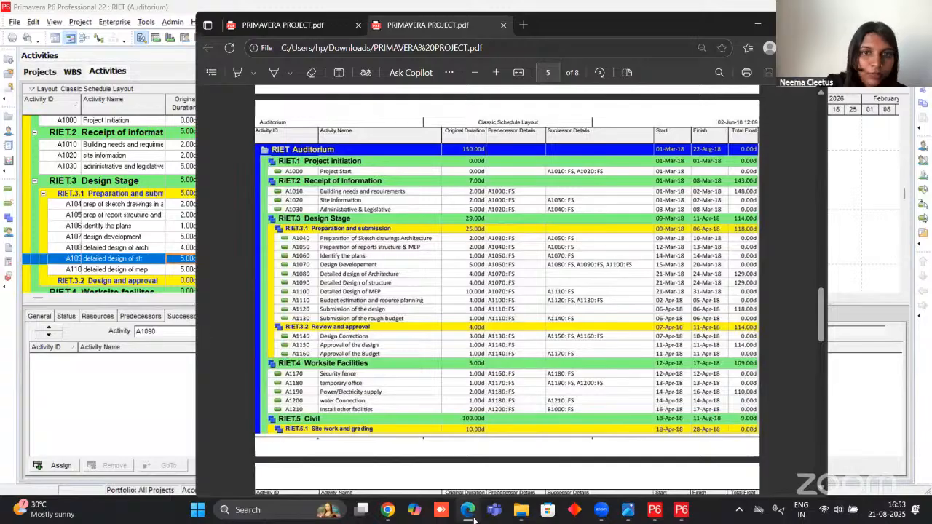
{"action": "left_click", "coordinate": [467, 510]}
{"action": "type", "text": "4"}
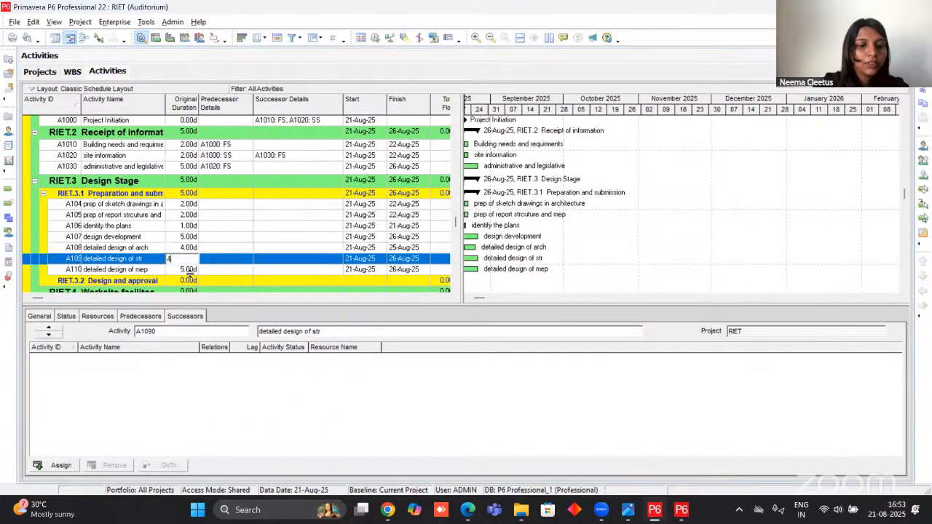
Set the original duration of detailed design of mep to 10 days.
{"action": "left_click", "coordinate": [186, 271]}
{"action": "type", "text": "10"}
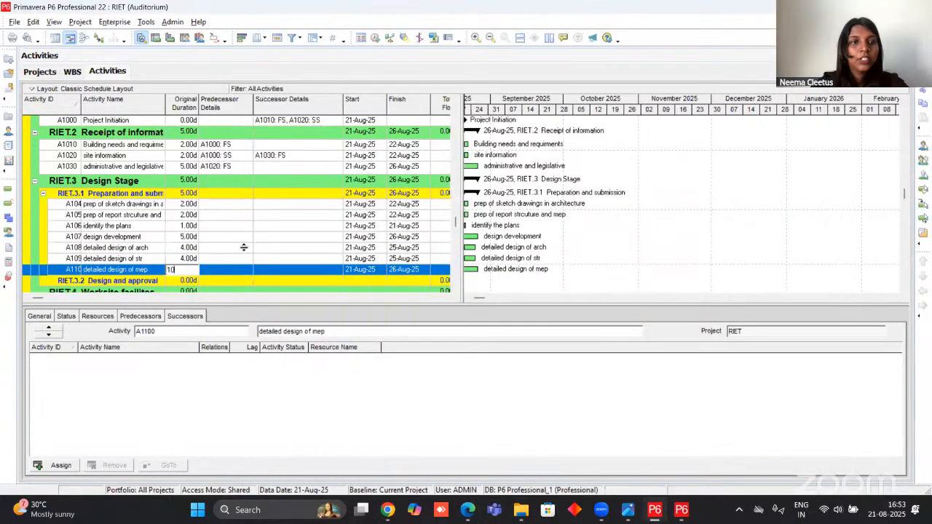
{"action": "key", "text": "Return"}
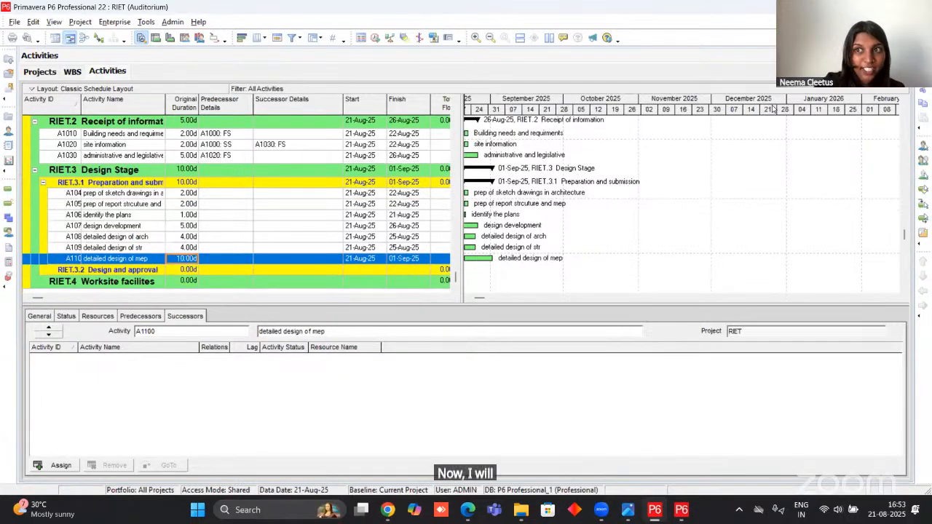
Add a new activity named "finsih of the project" under Preparation and submission.
{"action": "key", "text": "Insert"}
{"action": "type", "text": "finsih"}
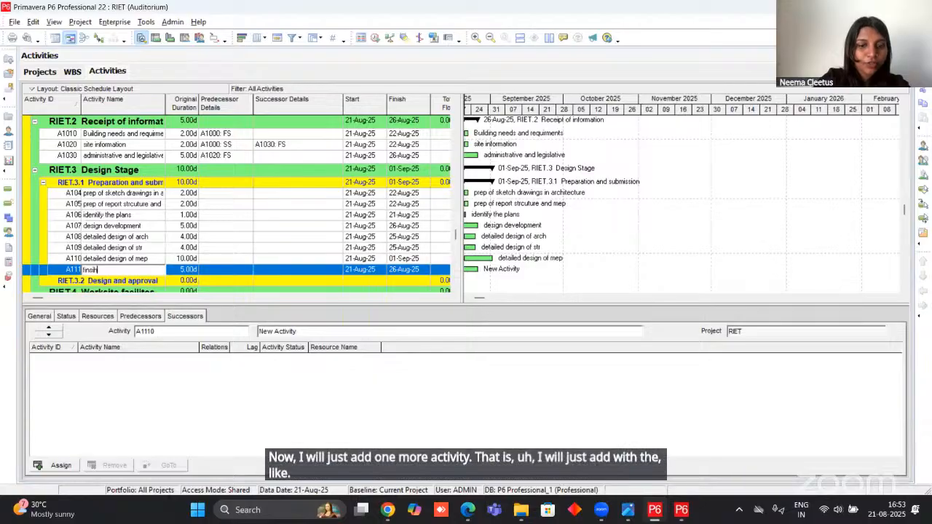
{"action": "type", "text": " of the p"}
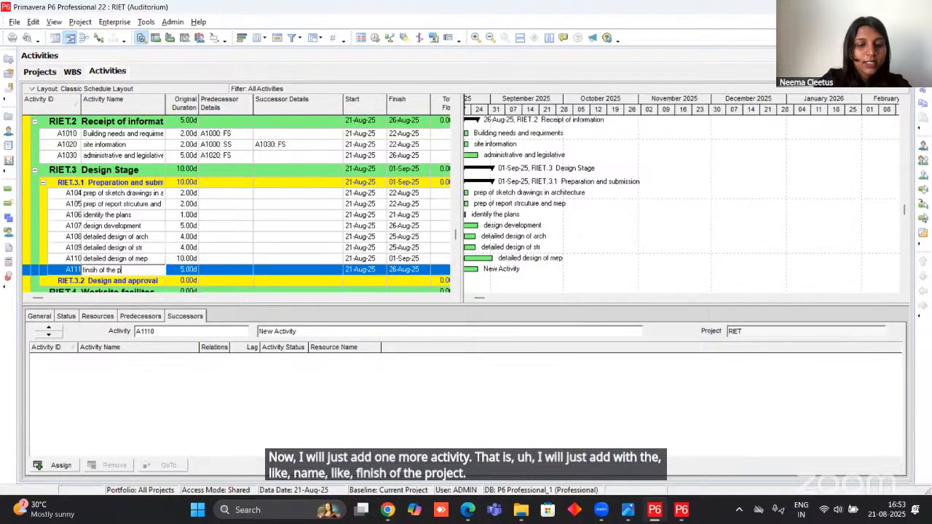
{"action": "type", "text": "roject"}
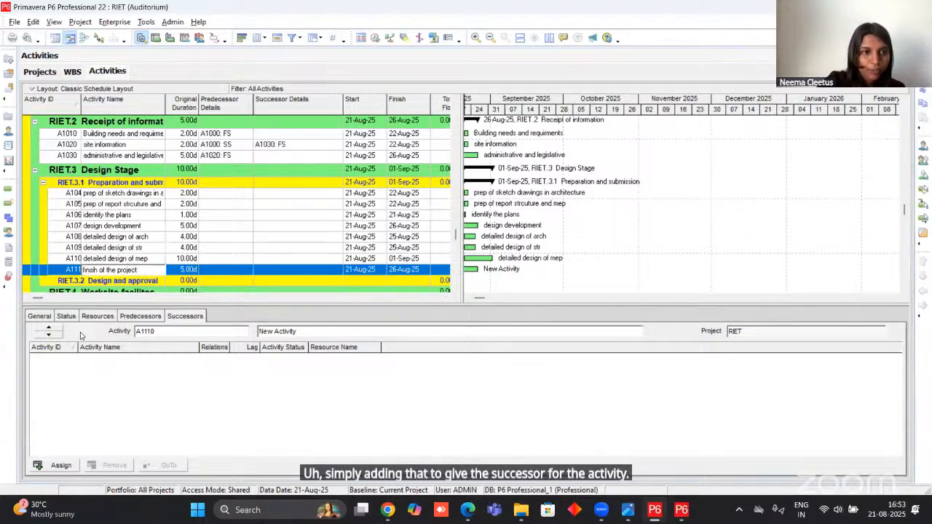
{"action": "left_click", "coordinate": [109, 403]}
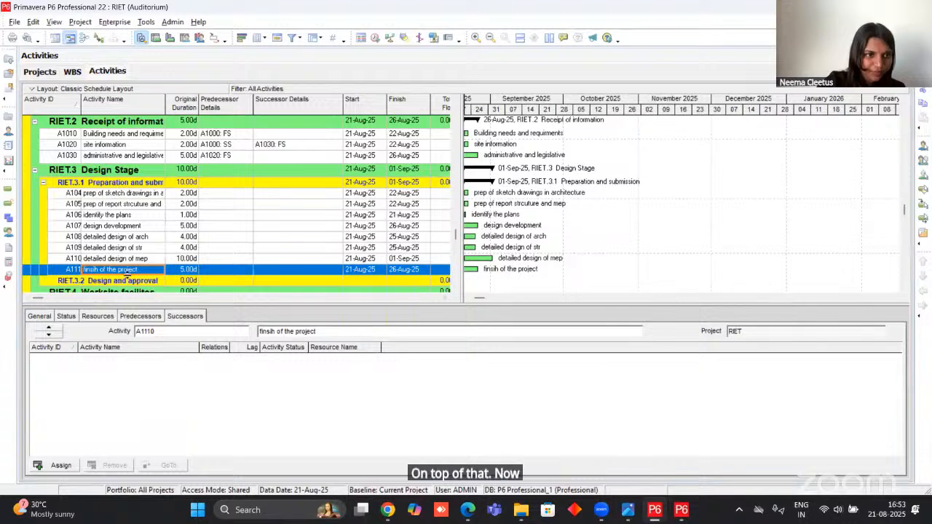
Change the activity type of finsih of the project to Finish Milestone.
{"action": "left_click", "coordinate": [41, 317]}
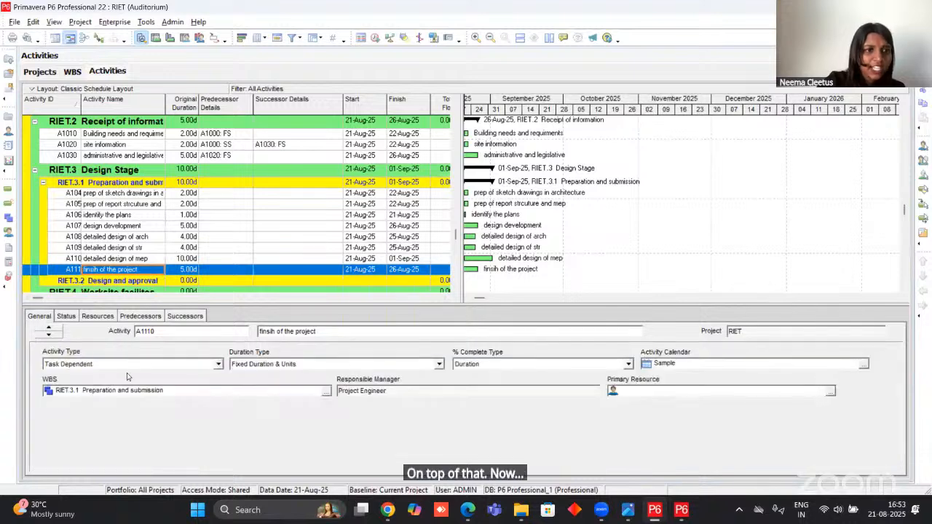
{"action": "left_click", "coordinate": [218, 364]}
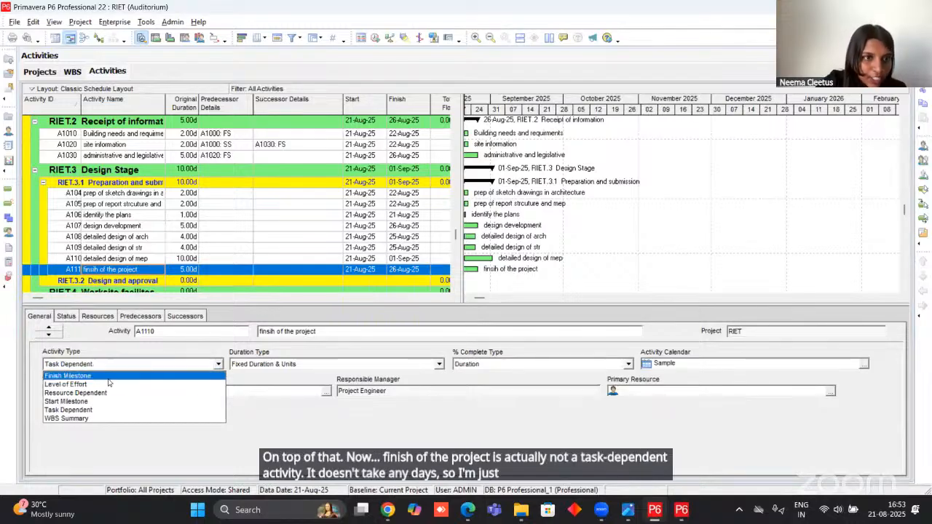
{"action": "left_click", "coordinate": [113, 376]}
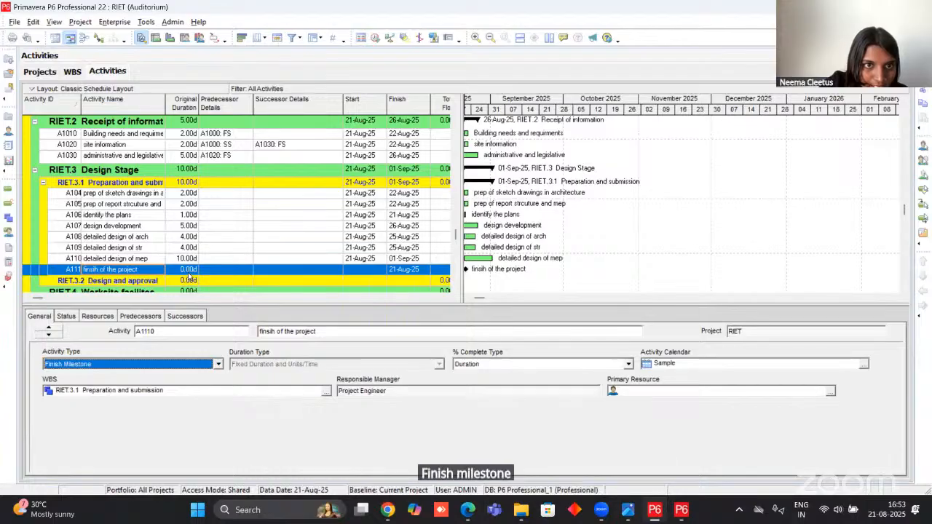
Consult the relationships in the project PDF and assign A1040 prep of sketch drawings as finish-to-start successor of A1030 administrative and legislative.
{"action": "left_click", "coordinate": [142, 155]}
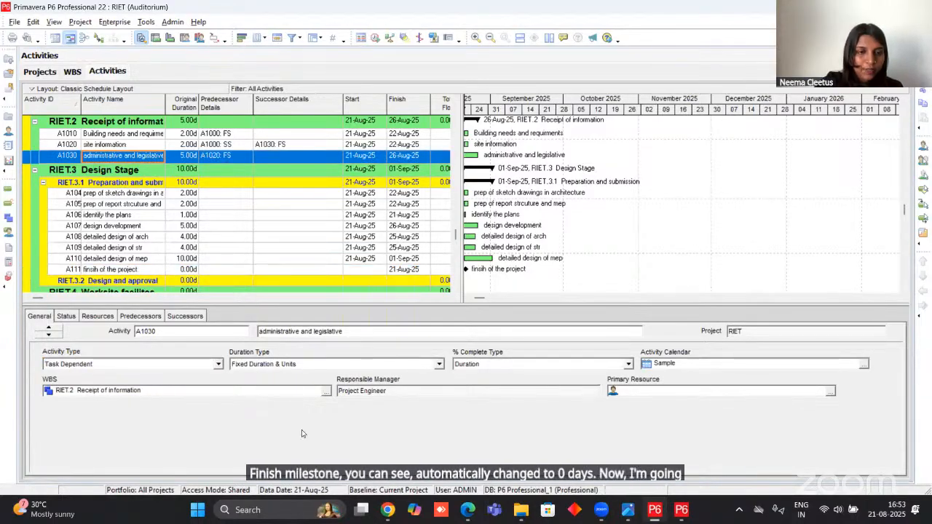
{"action": "key", "text": "alt+Tab"}
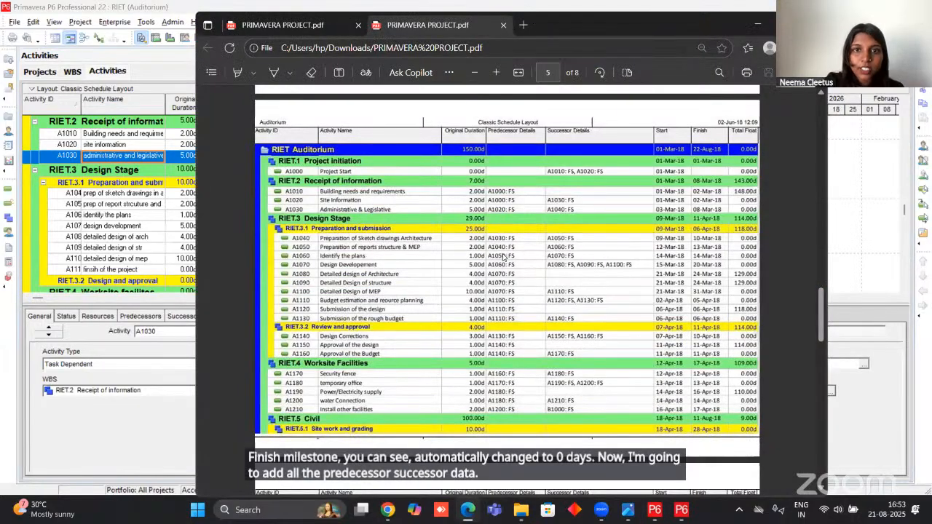
{"action": "left_click_drag", "start_coordinate": [583, 25], "coordinate": [733, 36]}
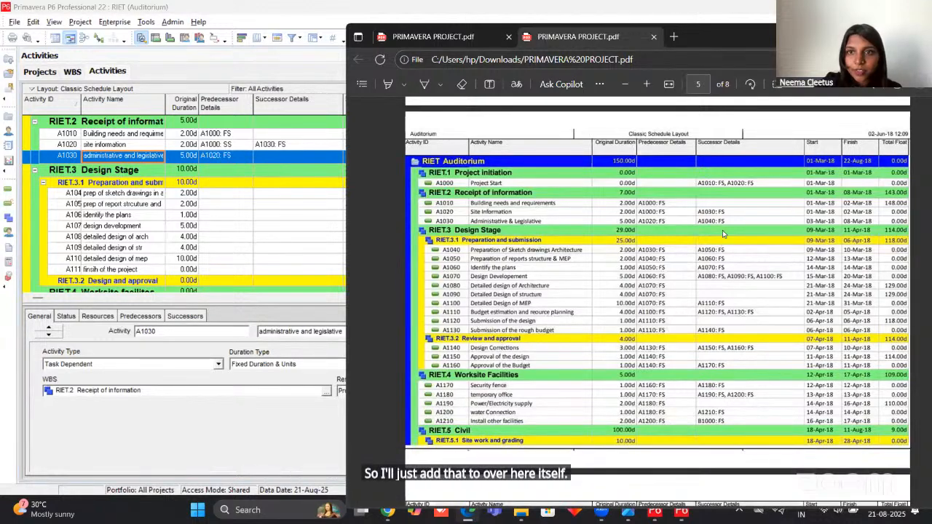
{"action": "left_click", "coordinate": [250, 162]}
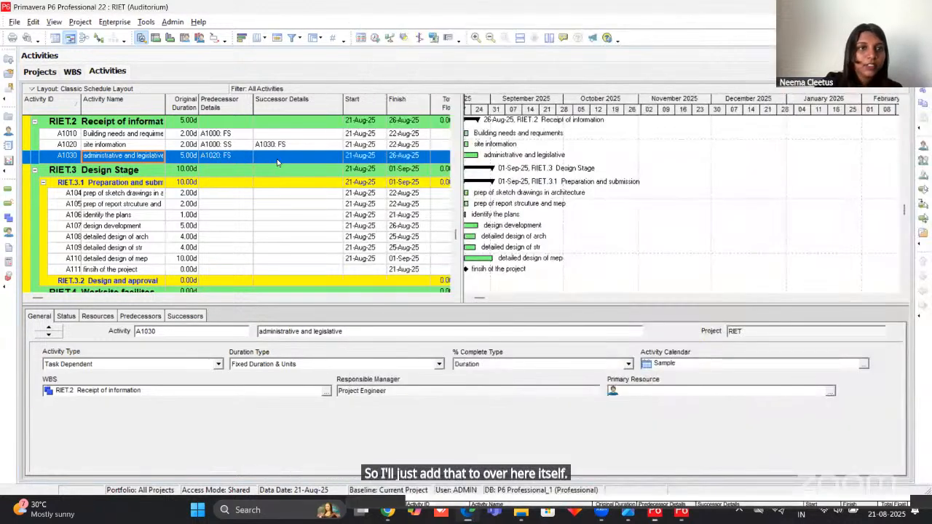
{"action": "left_click", "coordinate": [186, 316]}
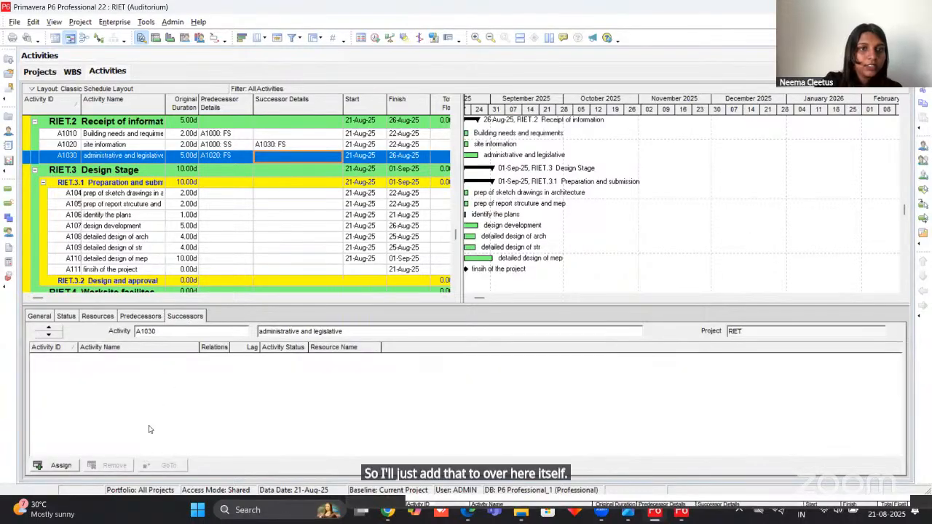
{"action": "left_click", "coordinate": [60, 465]}
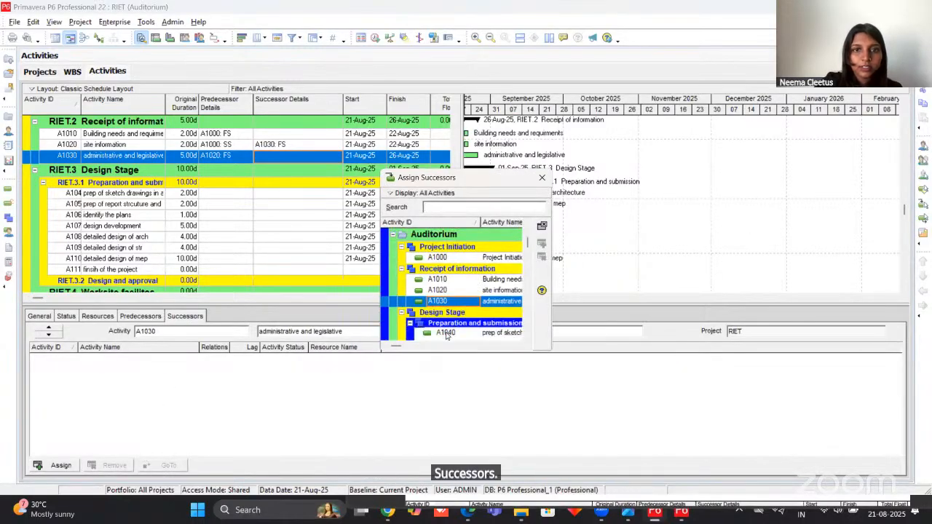
{"action": "left_click", "coordinate": [447, 333]}
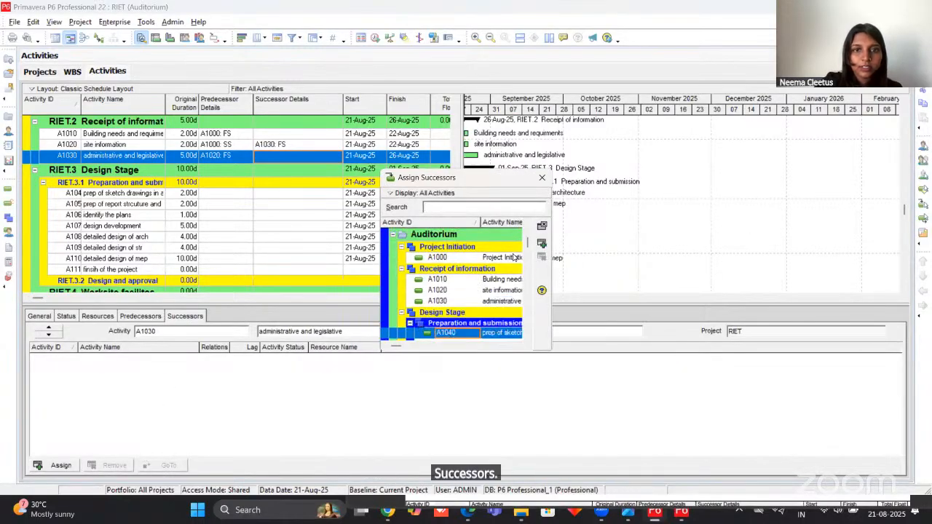
Assign A1050 as finish-to-start successor of A1040 prep of sketch drawings, and A1060 as successor of A1050 prep of report.
{"action": "left_click", "coordinate": [228, 194]}
{"action": "left_click", "coordinate": [446, 308]}
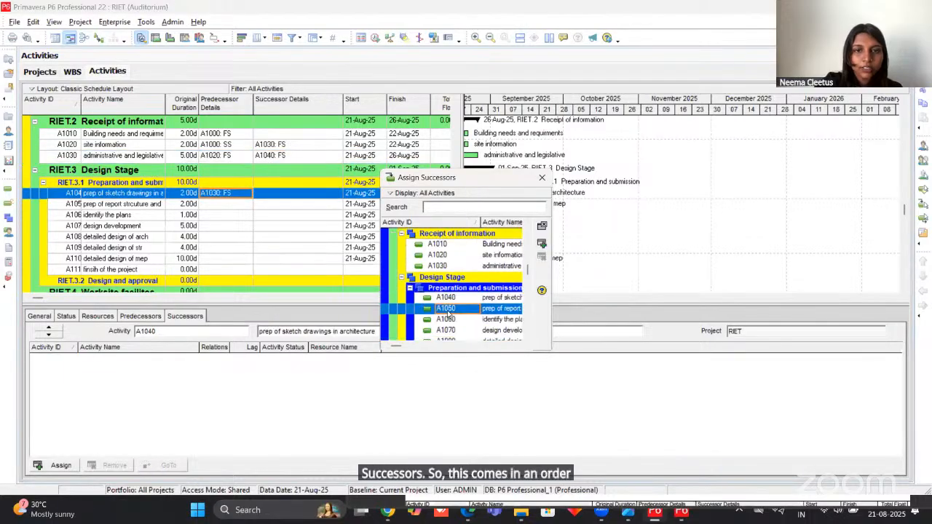
{"action": "left_click", "coordinate": [542, 244]}
{"action": "left_click", "coordinate": [227, 206]}
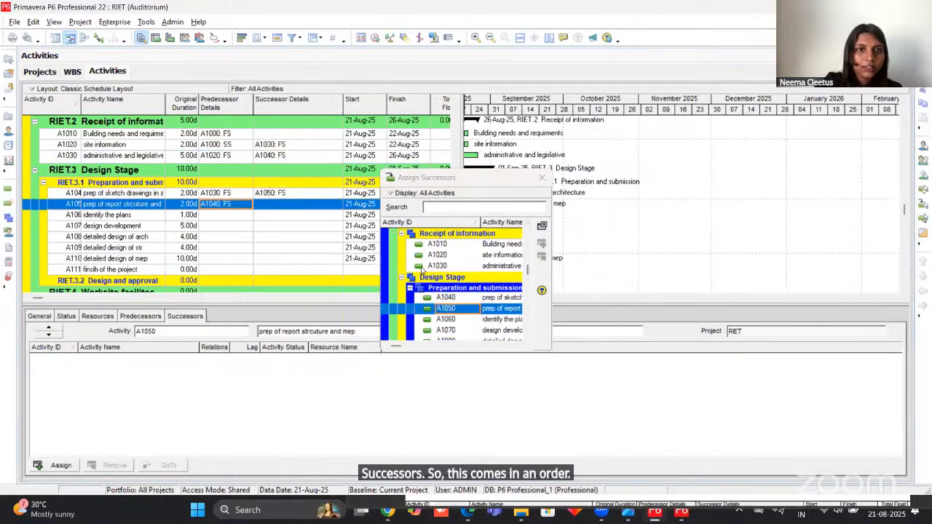
{"action": "left_click", "coordinate": [446, 319]}
{"action": "left_click", "coordinate": [542, 244]}
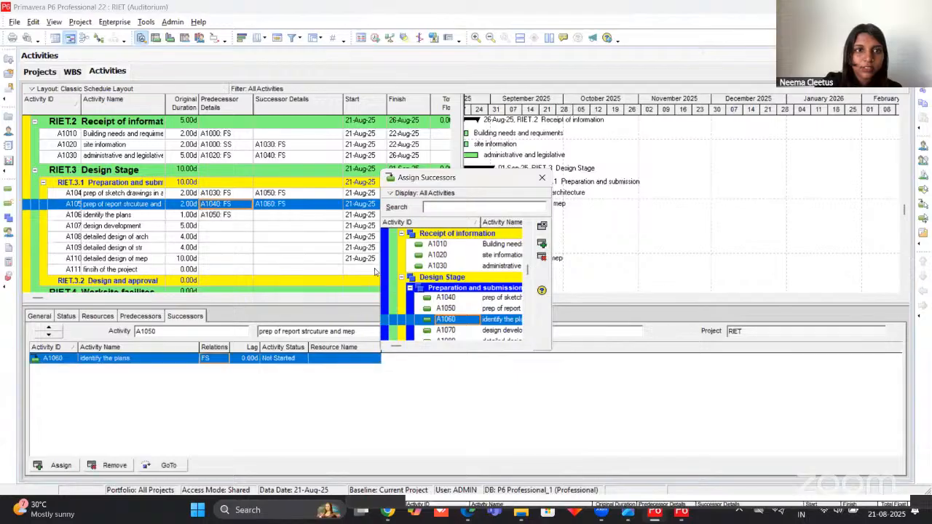
Assign A1070 design development as finish-to-start successor of A1060 identify the plans.
{"action": "left_click", "coordinate": [222, 216]}
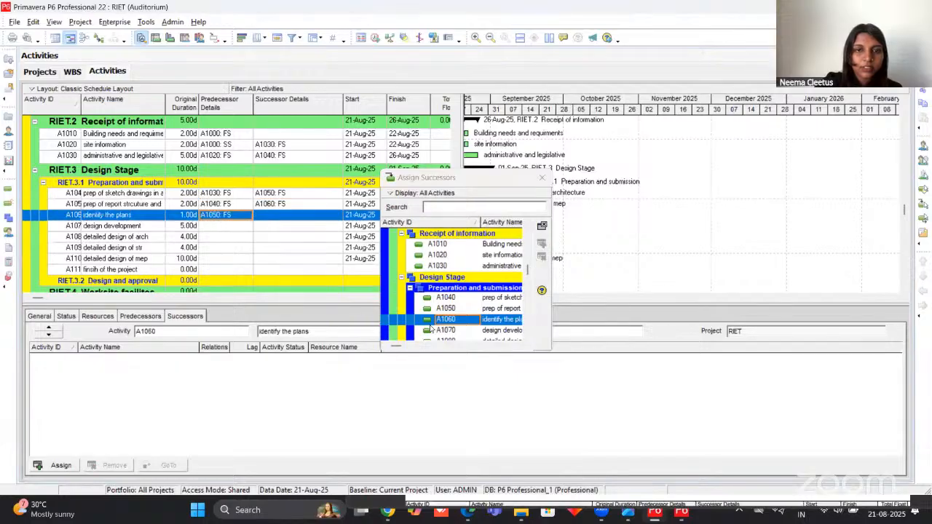
{"action": "left_click", "coordinate": [445, 330]}
{"action": "left_click", "coordinate": [542, 244]}
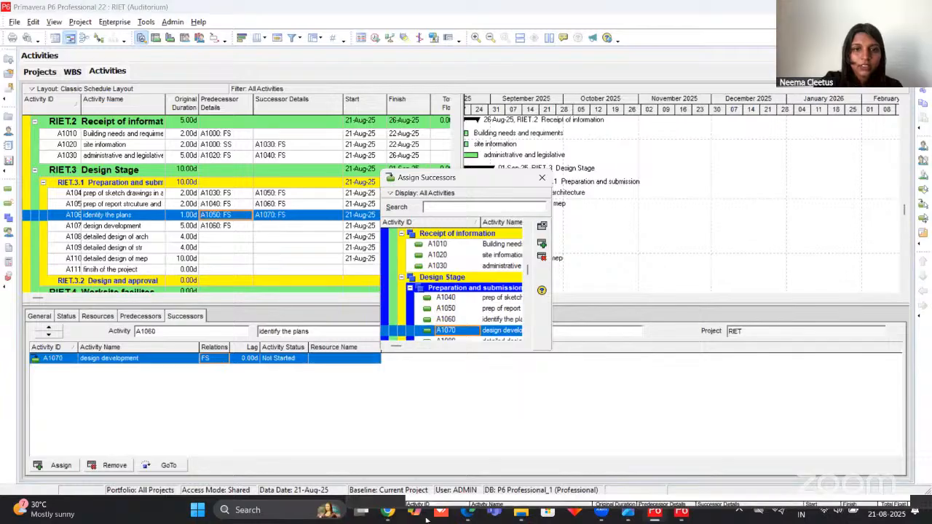
Following the project PDF, assign A1080, A1090 and A1100 as finish-to-start successors of A1070 design development.
{"action": "left_click", "coordinate": [666, 393]}
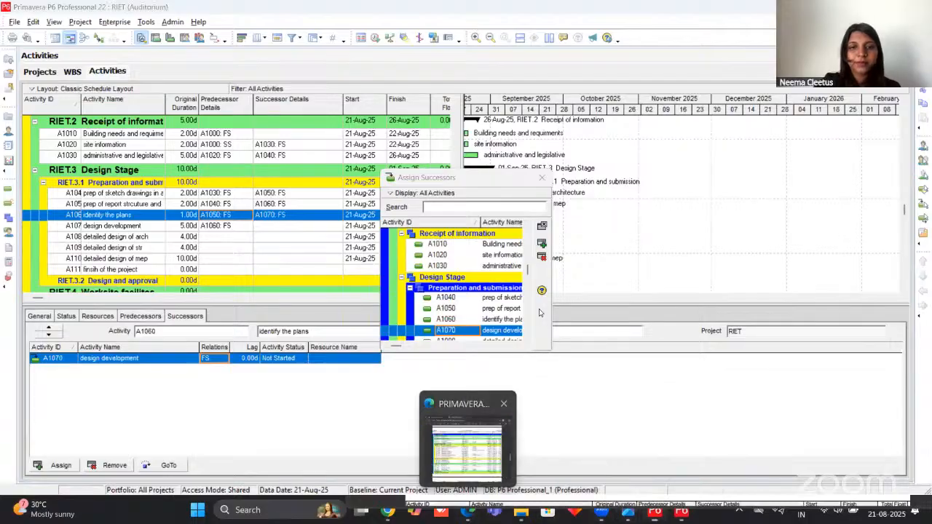
{"action": "left_click", "coordinate": [469, 518]}
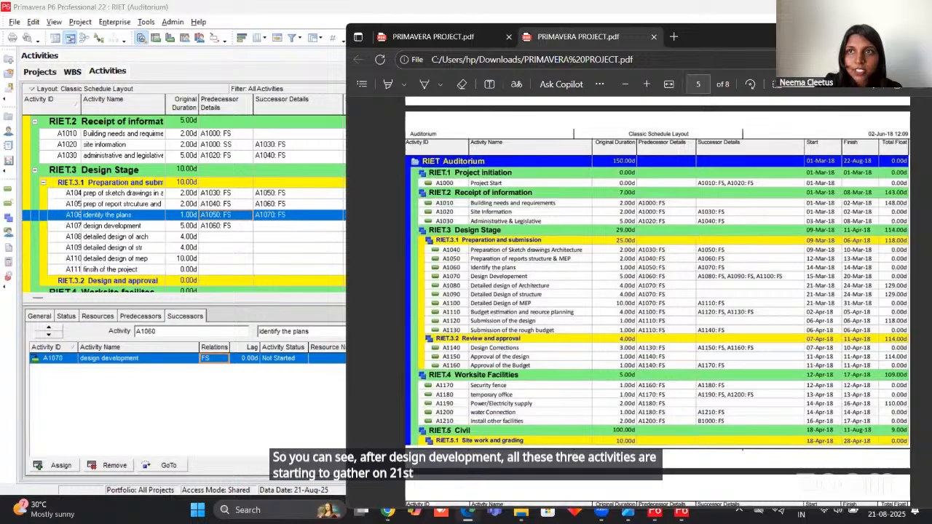
{"action": "left_click", "coordinate": [124, 226]}
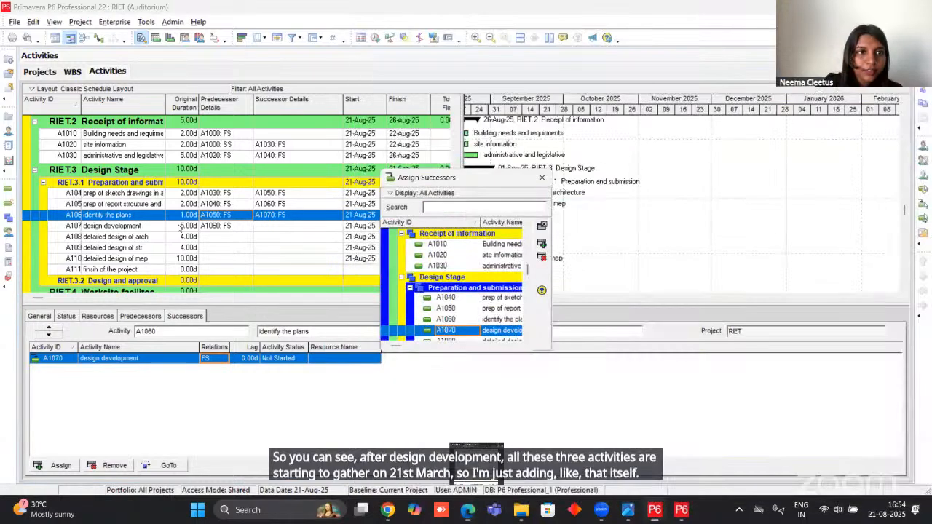
{"action": "scroll", "coordinate": [437, 302], "scroll_direction": "down", "scroll_amount": 1}
{"action": "left_click", "coordinate": [445, 309]}
{"action": "left_click", "coordinate": [542, 243]}
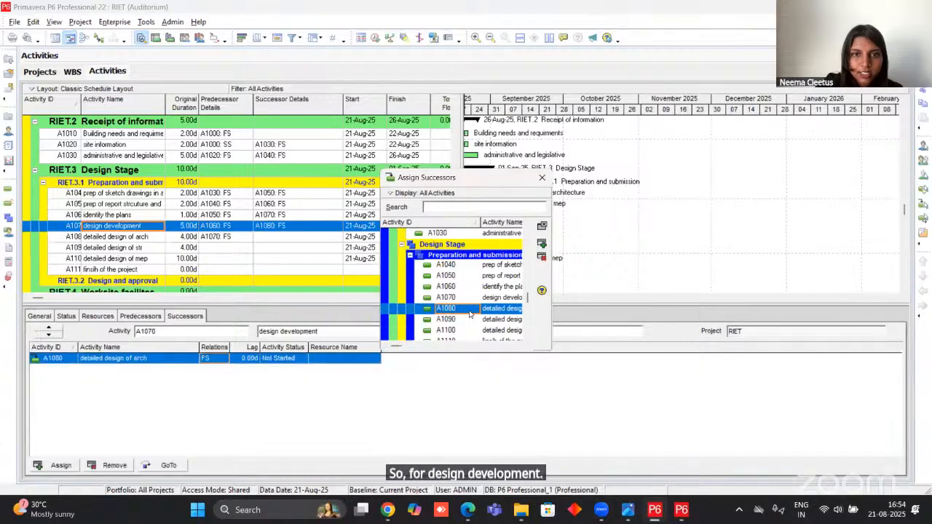
{"action": "left_click", "coordinate": [453, 320]}
{"action": "left_click", "coordinate": [542, 243]}
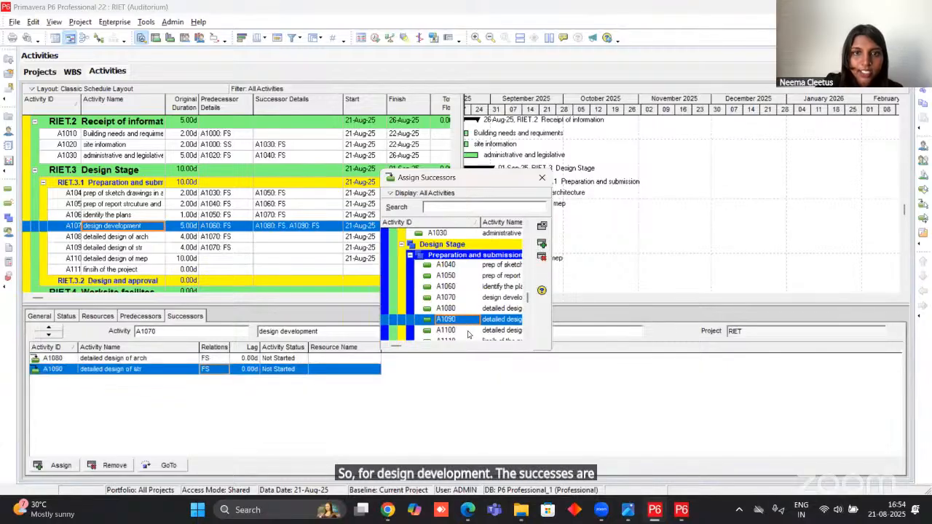
{"action": "left_click", "coordinate": [470, 333]}
Assign A1110 finsih of the project as finish-to-finish successor of A1100 detailed design of mep and finish assigning successors.
{"action": "left_click", "coordinate": [188, 258]}
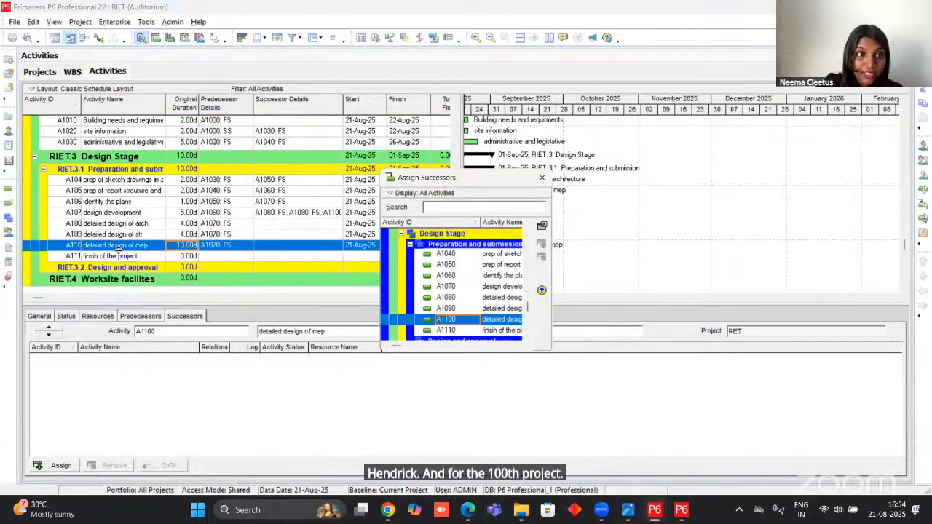
{"action": "left_click", "coordinate": [453, 330]}
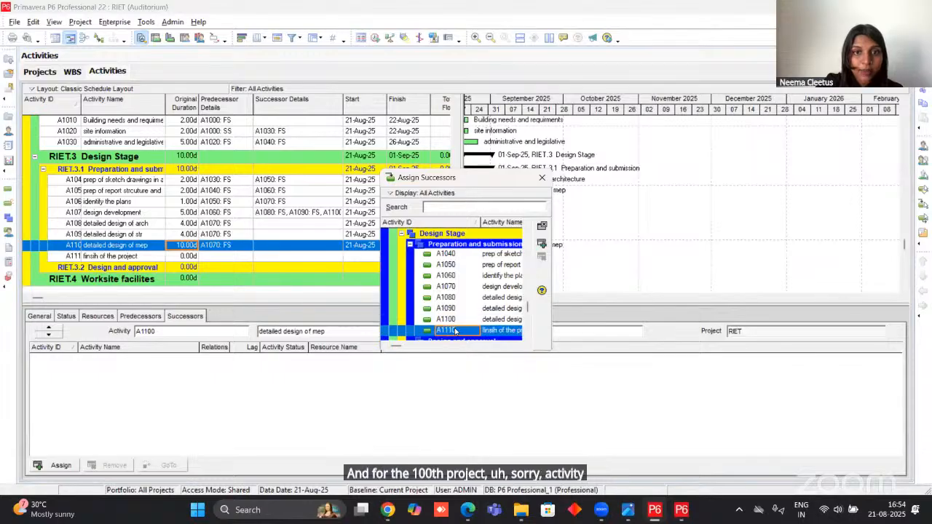
{"action": "left_click", "coordinate": [542, 245]}
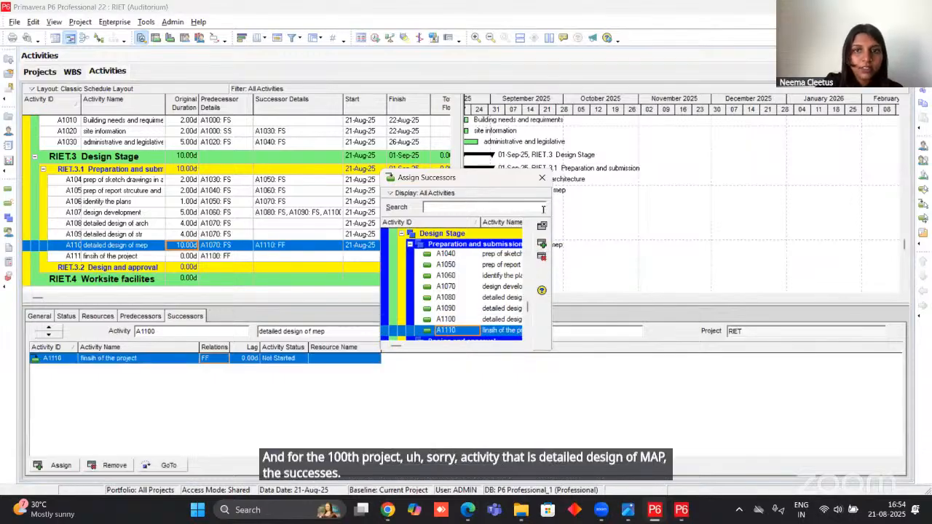
{"action": "left_click", "coordinate": [542, 179]}
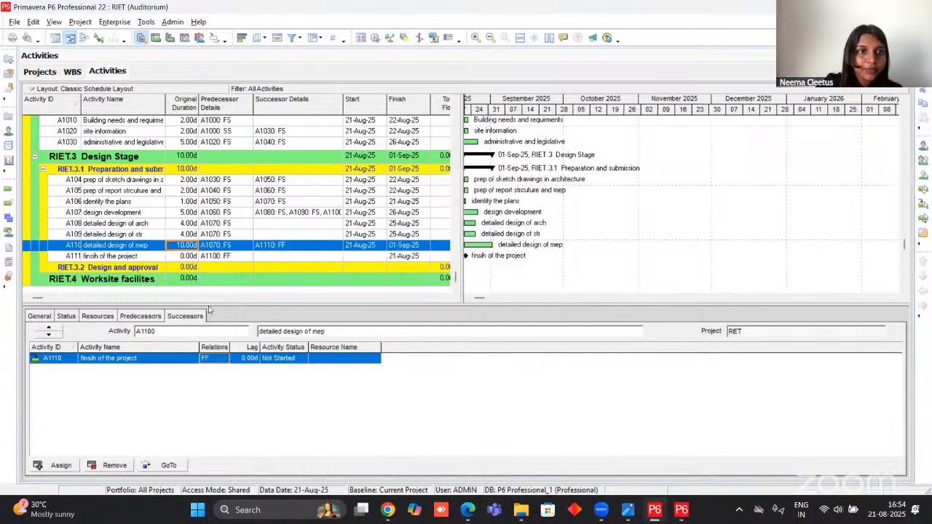
{"action": "left_click", "coordinate": [188, 255]}
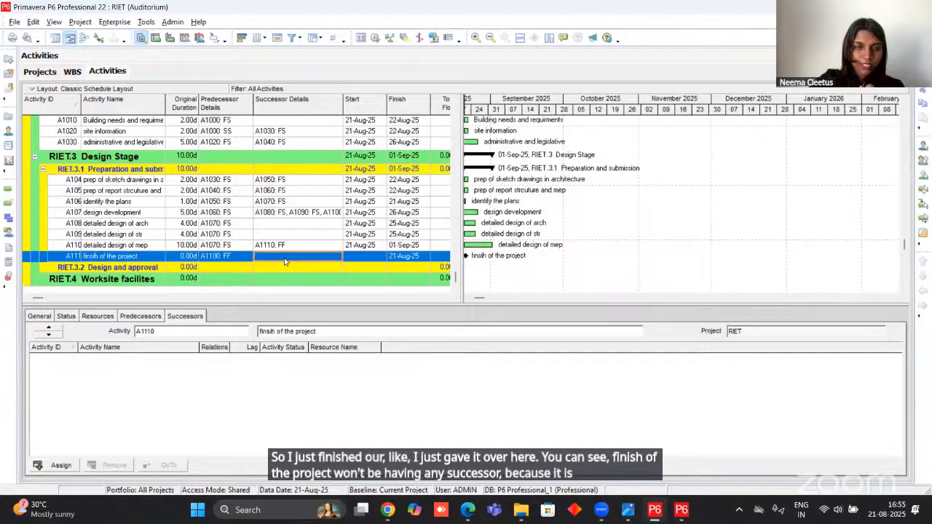
{"action": "scroll", "coordinate": [280, 182], "scroll_direction": "up", "scroll_amount": 2}
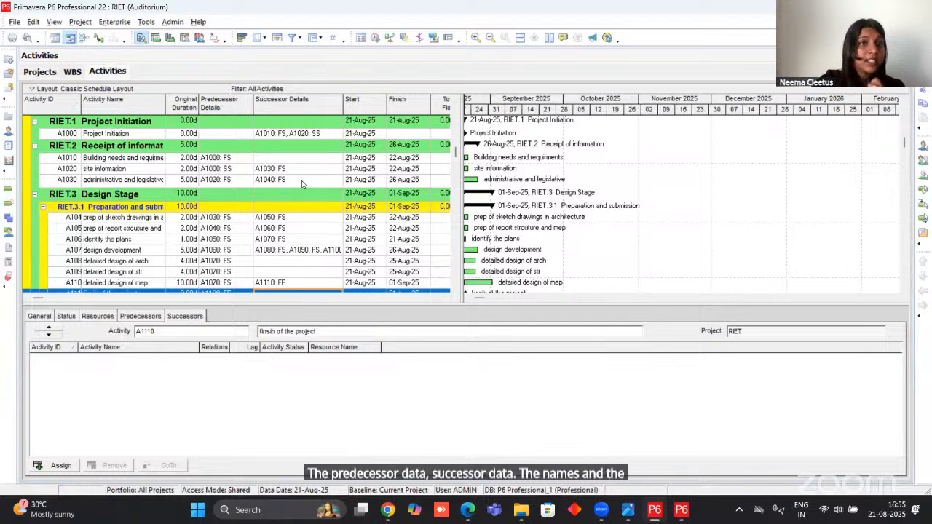
{"action": "scroll", "coordinate": [360, 129], "scroll_direction": "up", "scroll_amount": 1}
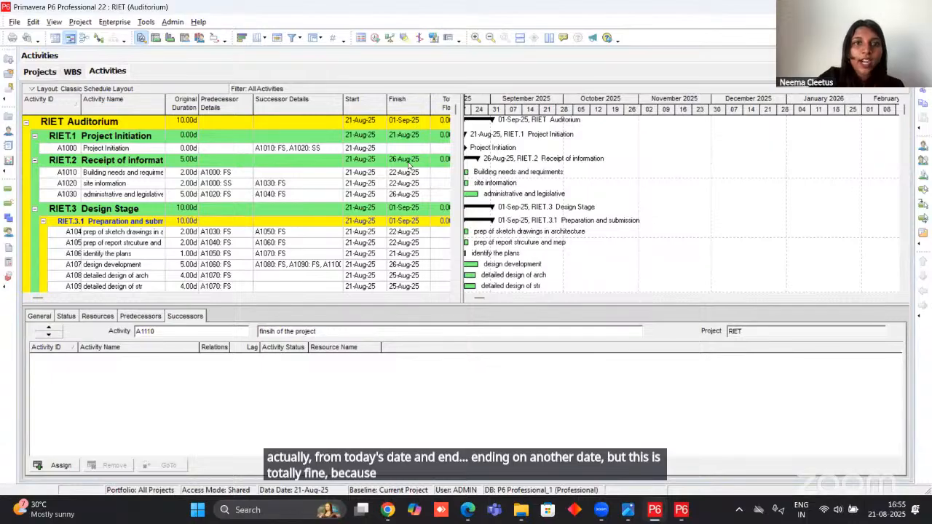
{"action": "left_click", "coordinate": [382, 173]}
{"action": "left_click", "coordinate": [382, 173]}
{"action": "left_click", "coordinate": [383, 172]}
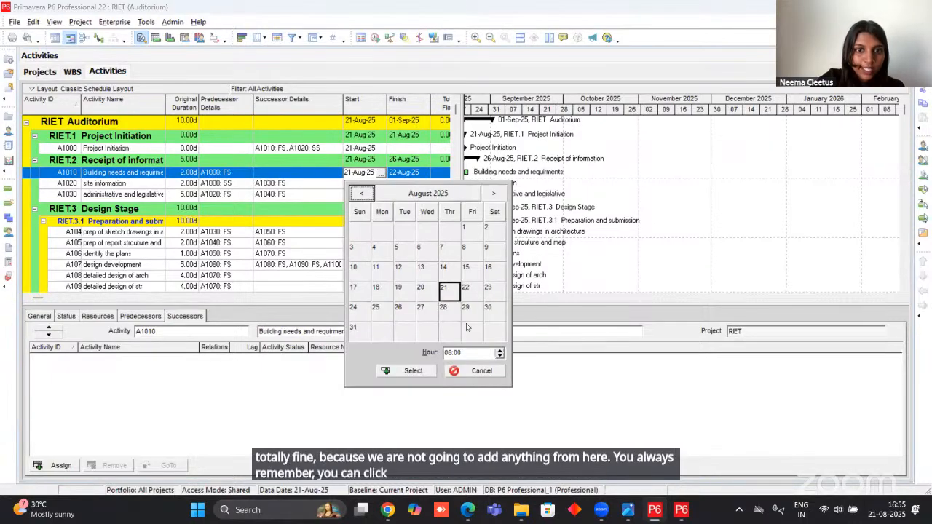
{"action": "left_click", "coordinate": [477, 371]}
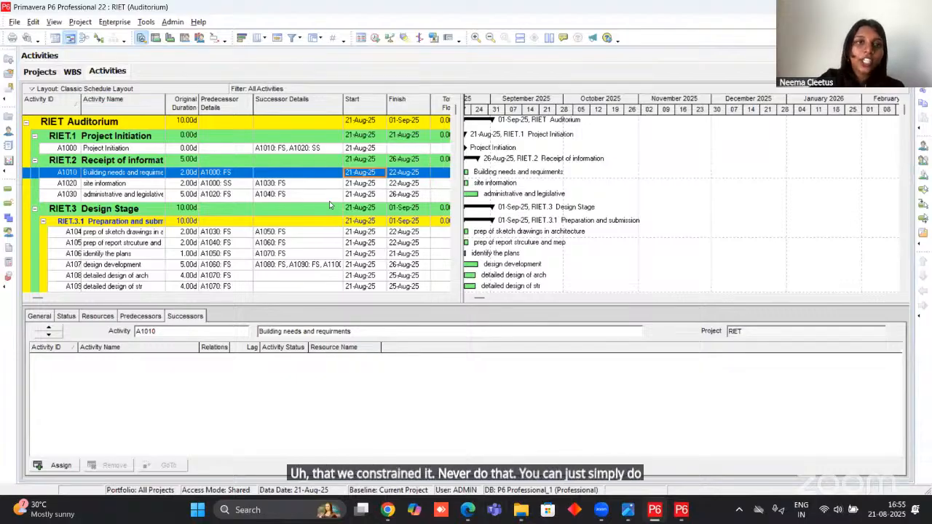
Schedule the project with 01-Mar-18 as the data date applied to all open projects.
{"action": "left_click", "coordinate": [377, 39]}
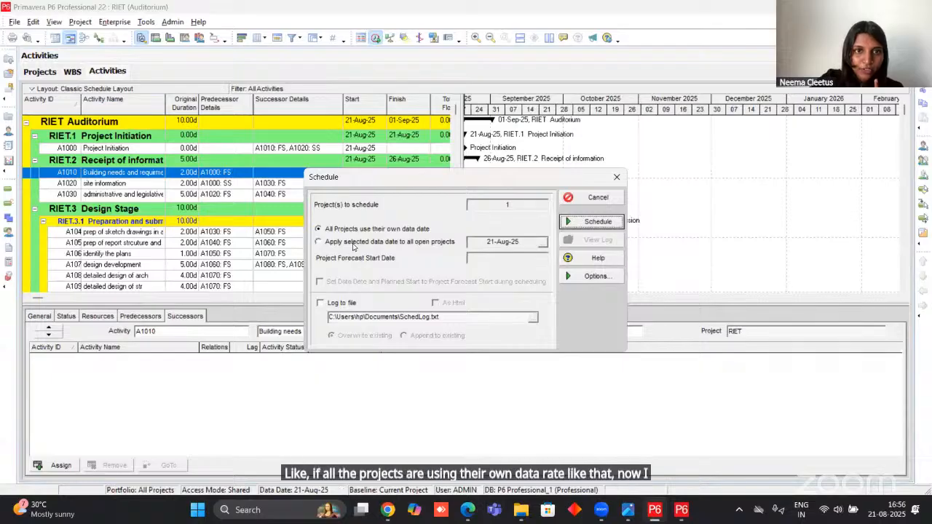
{"action": "left_click", "coordinate": [354, 242]}
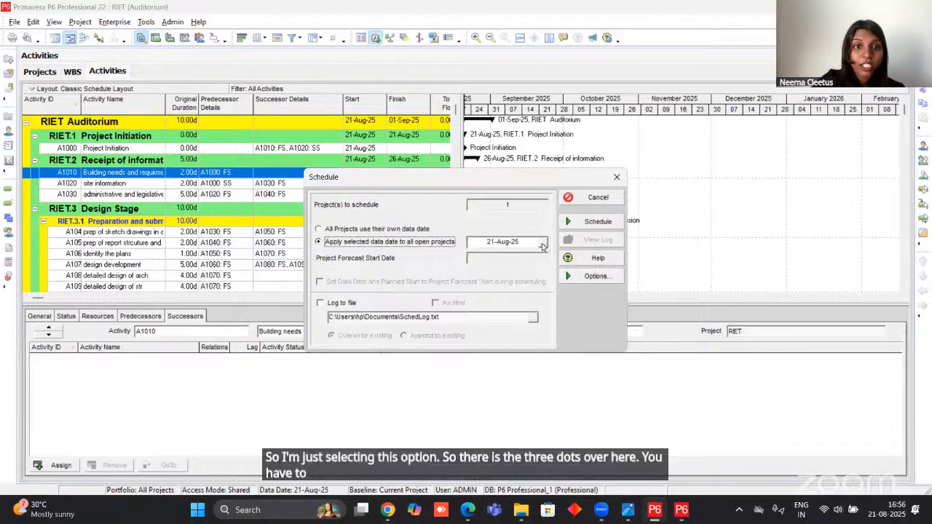
{"action": "left_click", "coordinate": [542, 245]}
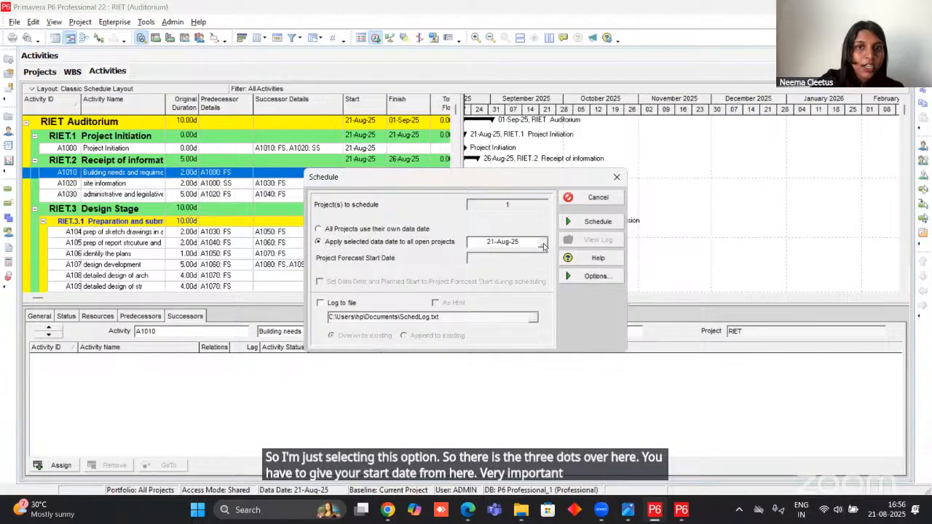
{"action": "left_click", "coordinate": [504, 268]}
{"action": "left_click", "coordinate": [490, 268]}
{"action": "left_click", "coordinate": [486, 264]}
{"action": "left_click", "coordinate": [486, 263]}
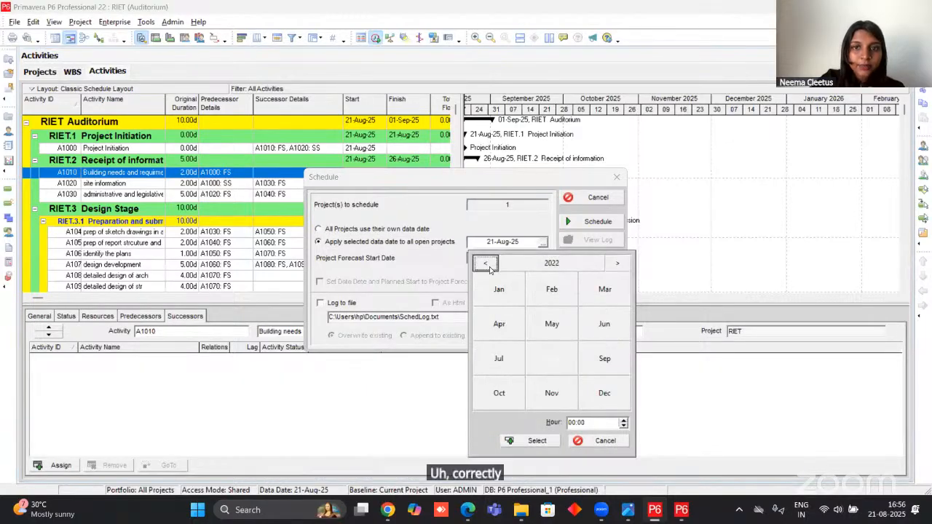
{"action": "left_click", "coordinate": [485, 264]}
{"action": "left_click", "coordinate": [485, 264]}
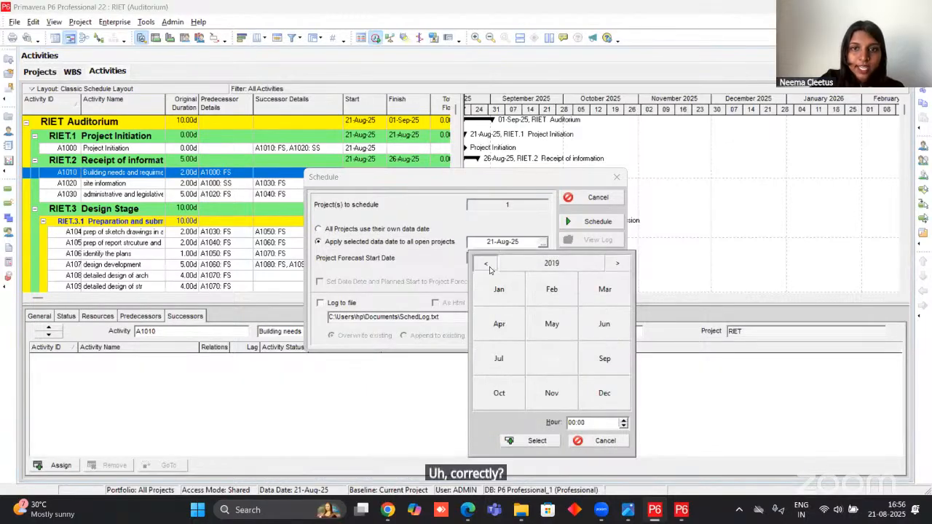
{"action": "left_click", "coordinate": [602, 292]}
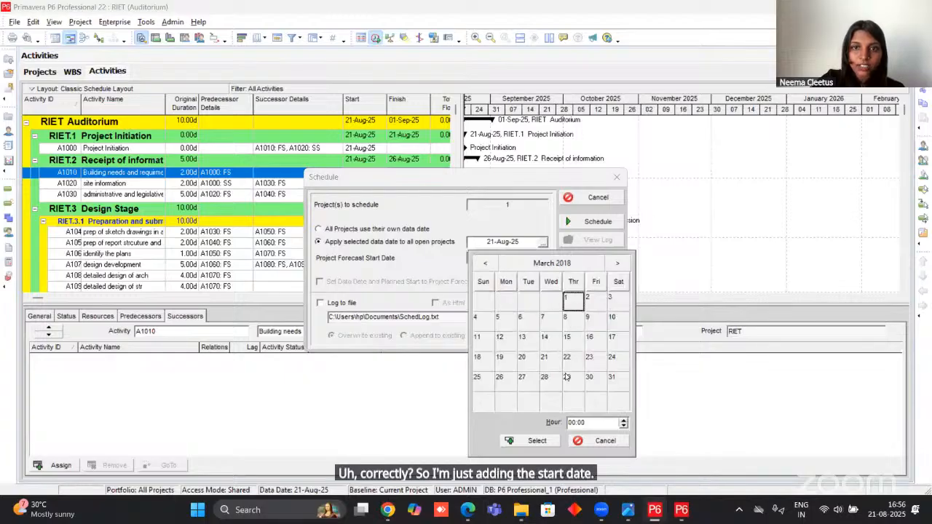
{"action": "left_click", "coordinate": [537, 441]}
{"action": "left_click", "coordinate": [599, 222]}
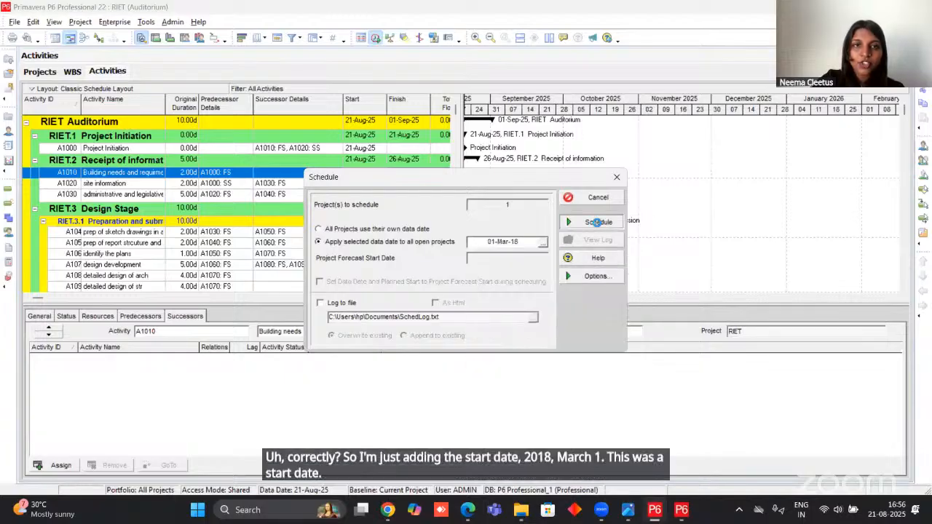
Compare the scheduled start dates, finish dates and durations of all activities with the sample schedule in the project PDF.
{"action": "scroll", "coordinate": [384, 272], "scroll_direction": "down", "scroll_amount": 2}
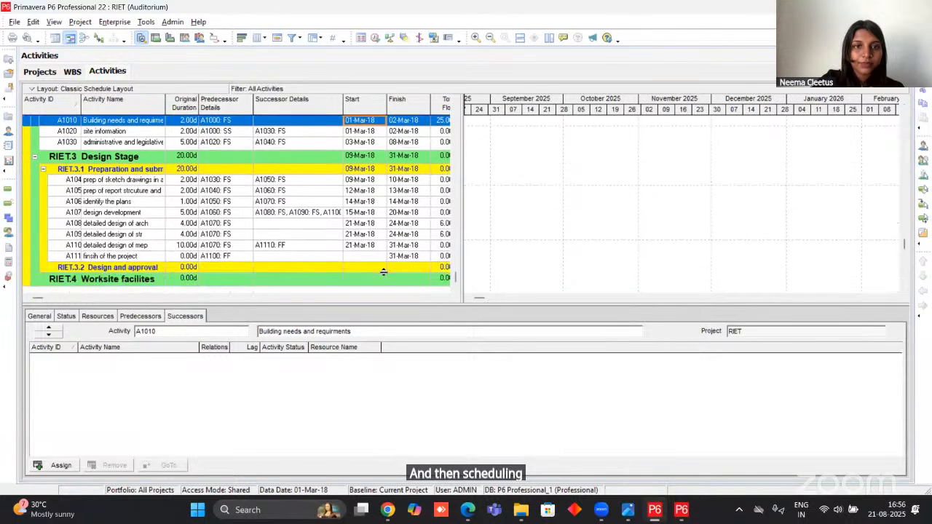
{"action": "scroll", "coordinate": [303, 267], "scroll_direction": "up", "scroll_amount": 2}
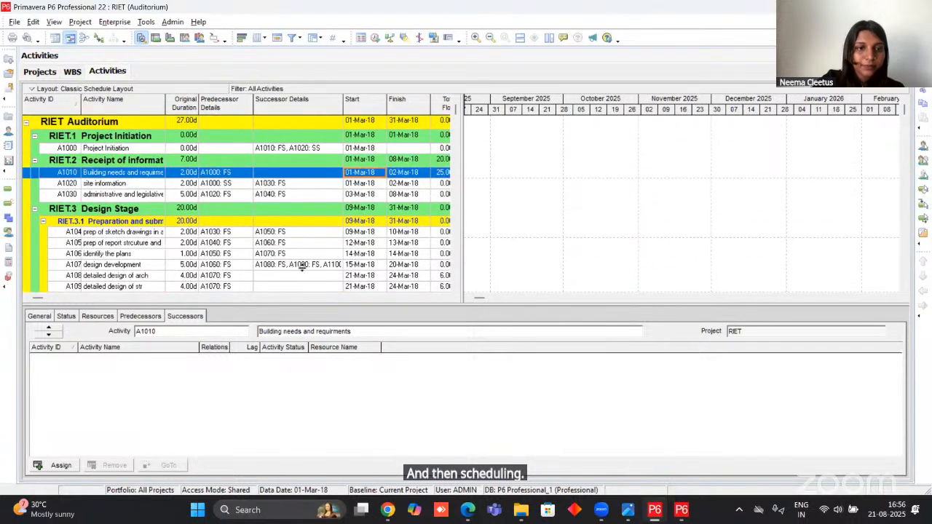
{"action": "left_click", "coordinate": [468, 510]}
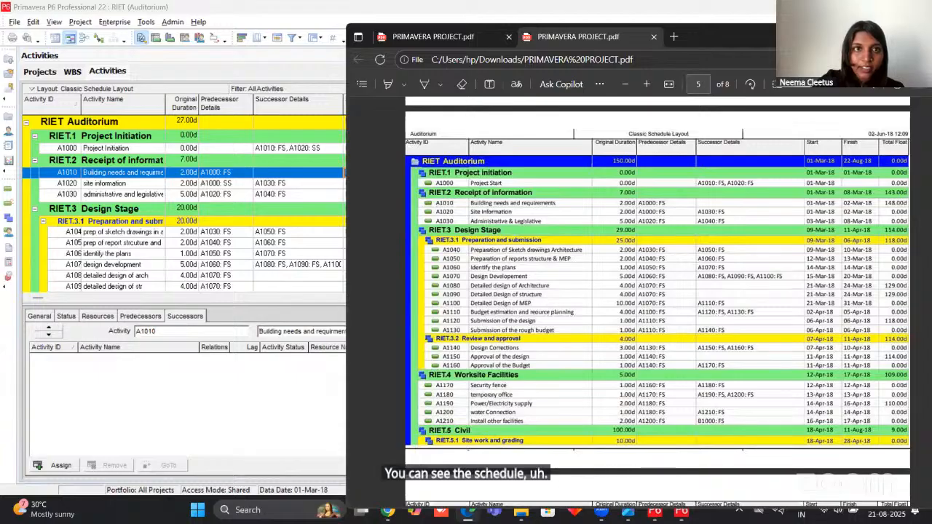
{"action": "left_click", "coordinate": [905, 34]}
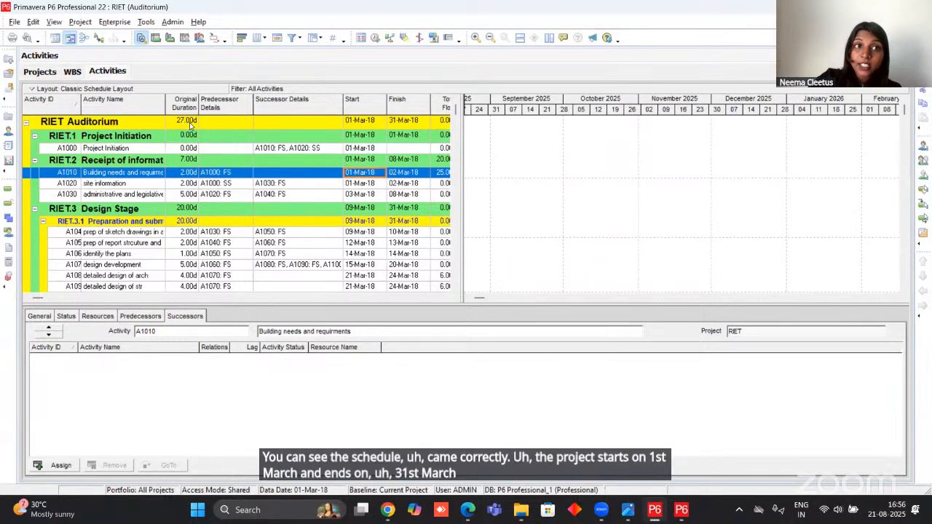
{"action": "scroll", "coordinate": [291, 122], "scroll_direction": "down", "scroll_amount": 1}
{"action": "scroll", "coordinate": [372, 118], "scroll_direction": "up", "scroll_amount": 1}
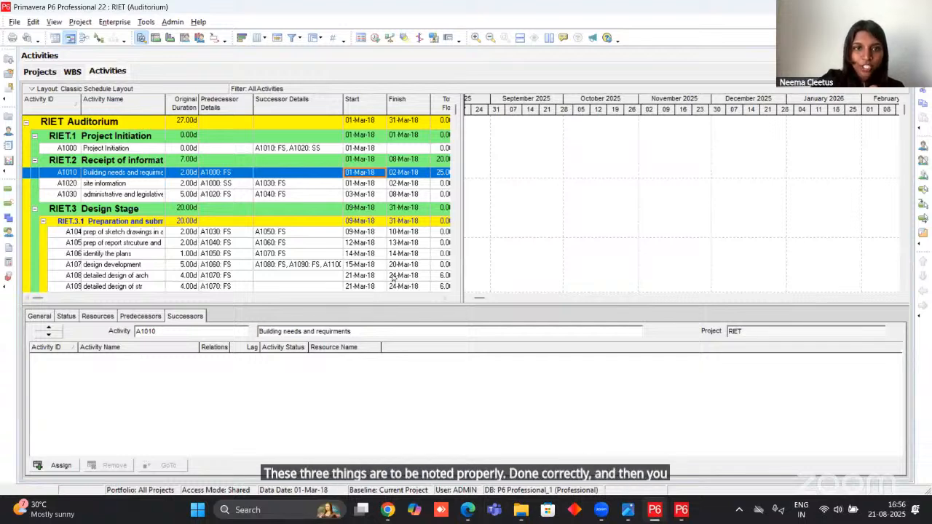
{"action": "scroll", "coordinate": [192, 270], "scroll_direction": "down", "scroll_amount": 3}
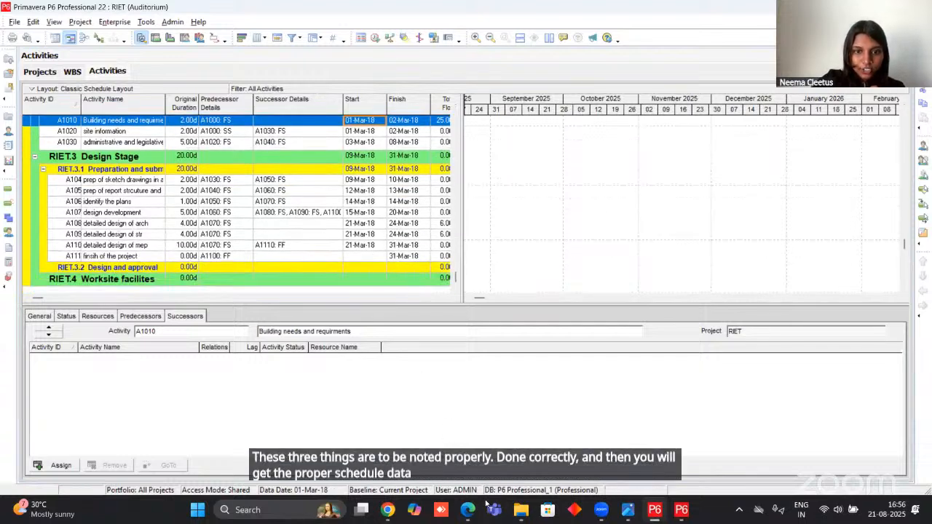
{"action": "key", "text": "alt+Tab"}
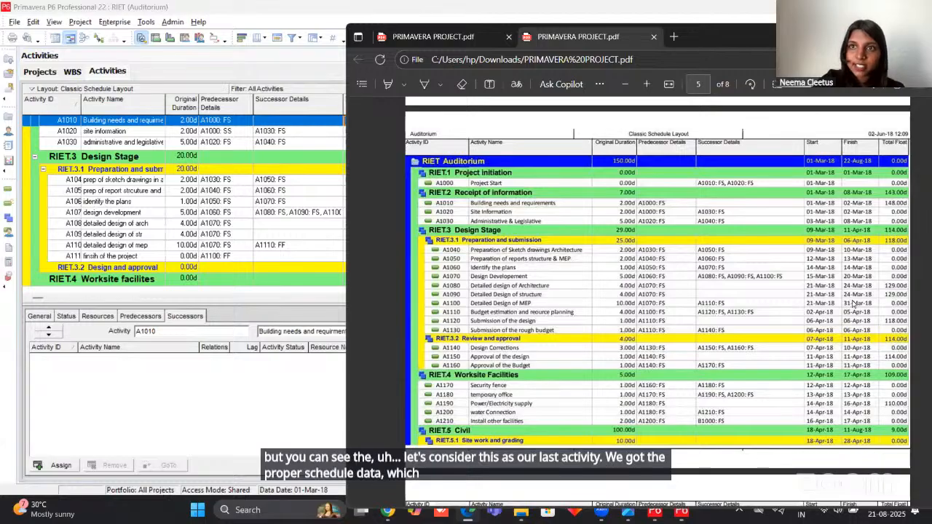
{"action": "left_click", "coordinate": [848, 37]}
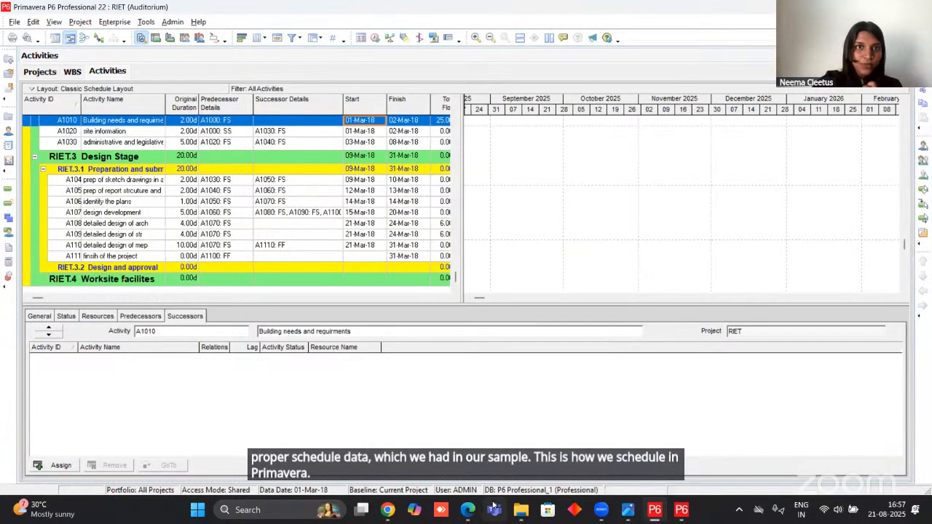
Switch to the Primavera P6 for Beginners presentation in Google Slides in Chrome and start its slideshow from the durations, constraints and codes slide.
{"action": "mouse_move", "coordinate": [388, 511]}
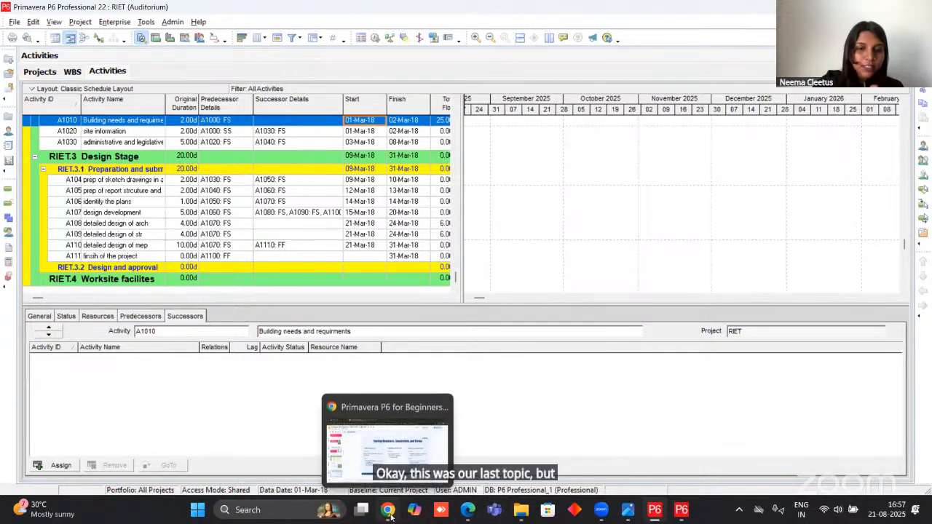
{"action": "left_click", "coordinate": [393, 448]}
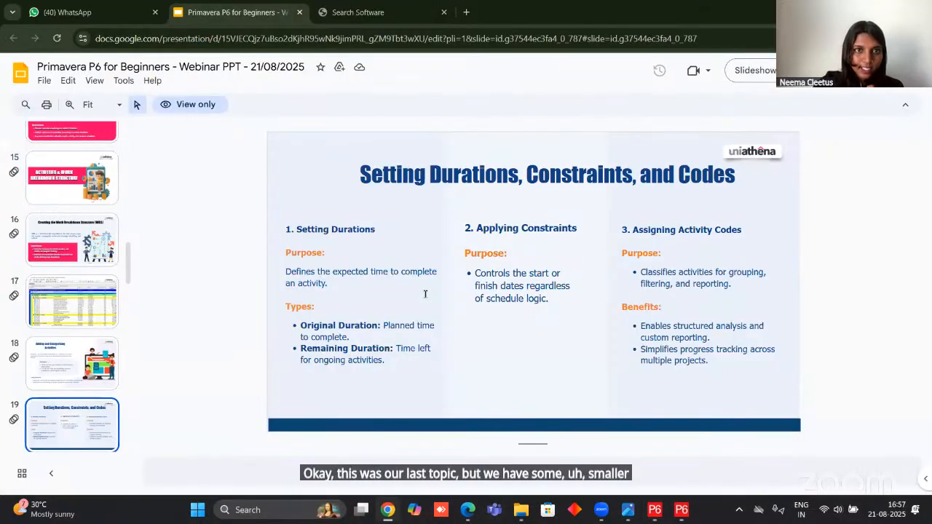
{"action": "left_click", "coordinate": [753, 70]}
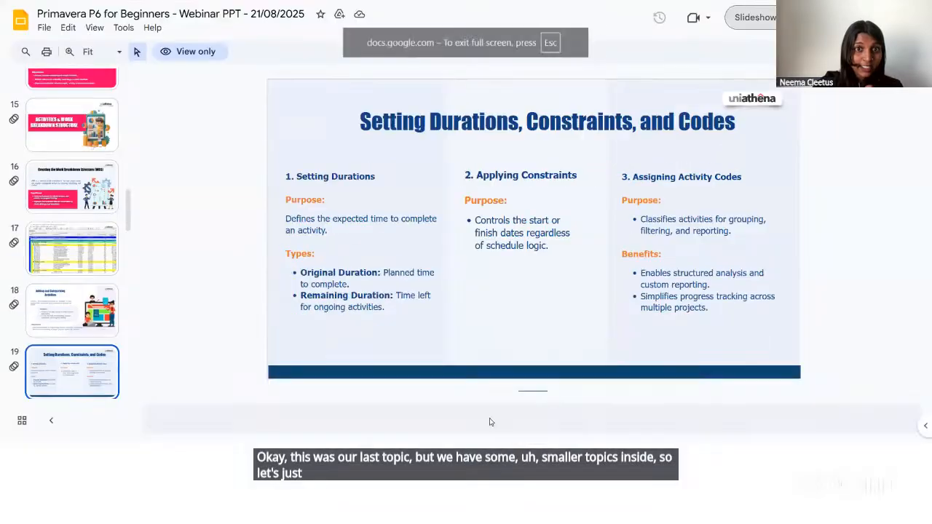